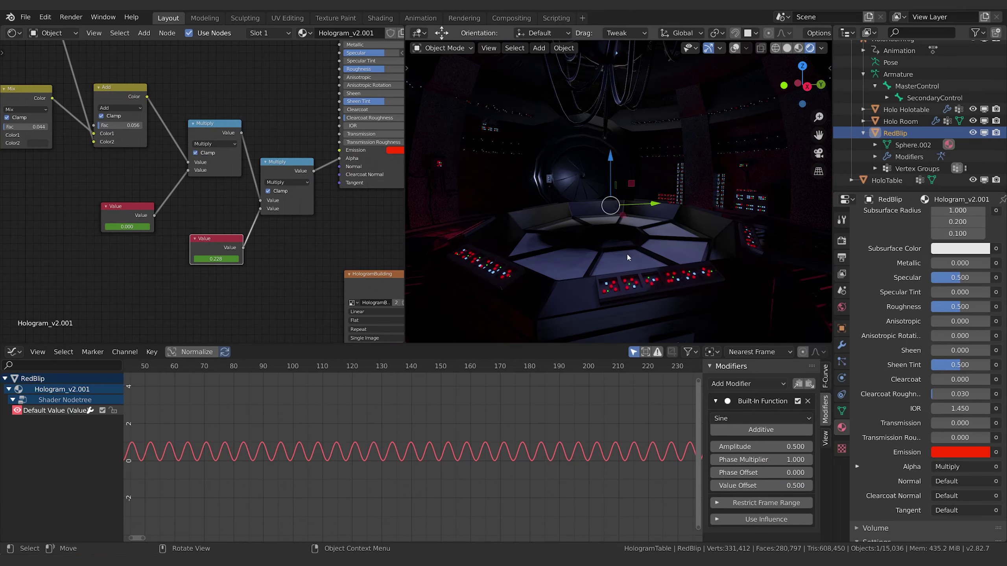
# Step: Collapse the RedBlip and HoloRoomRig hierarchies in the outliner and show the scene through the camera in solid shading
pyautogui.moveTo(666, 260); pyautogui.dragTo(617, 278, button='middle')
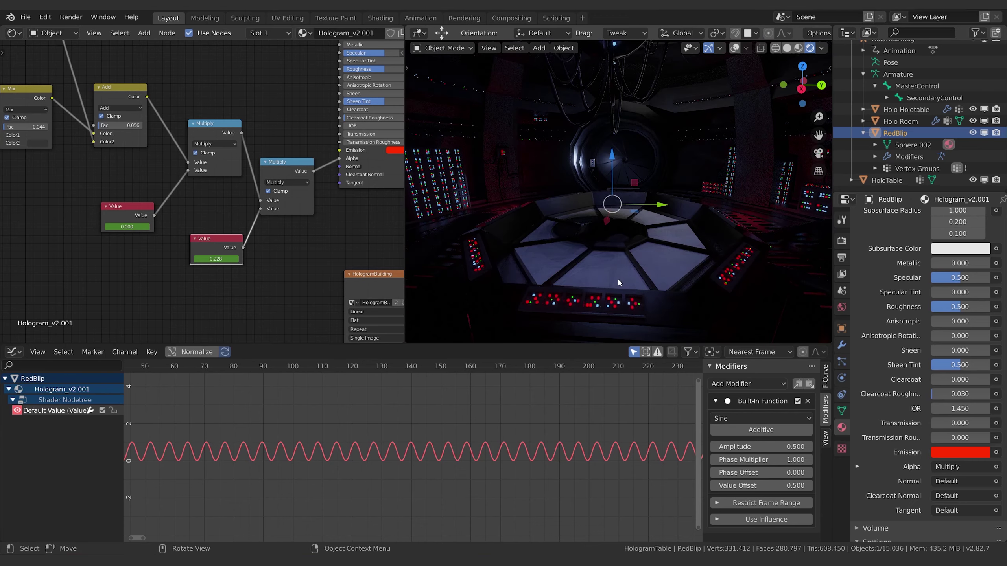
pyautogui.click(863, 133)
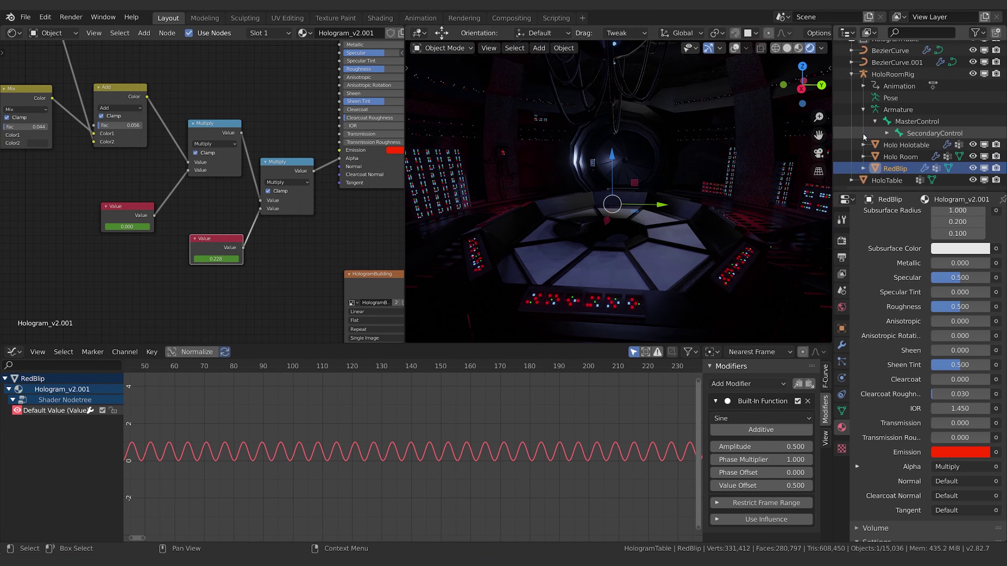
pyautogui.click(851, 73)
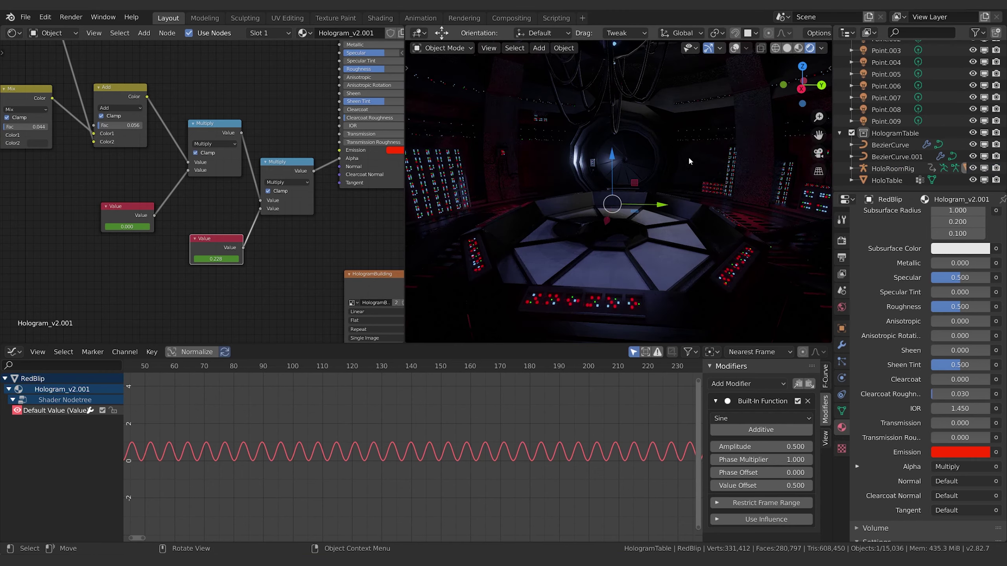
pyautogui.press('KP_0')
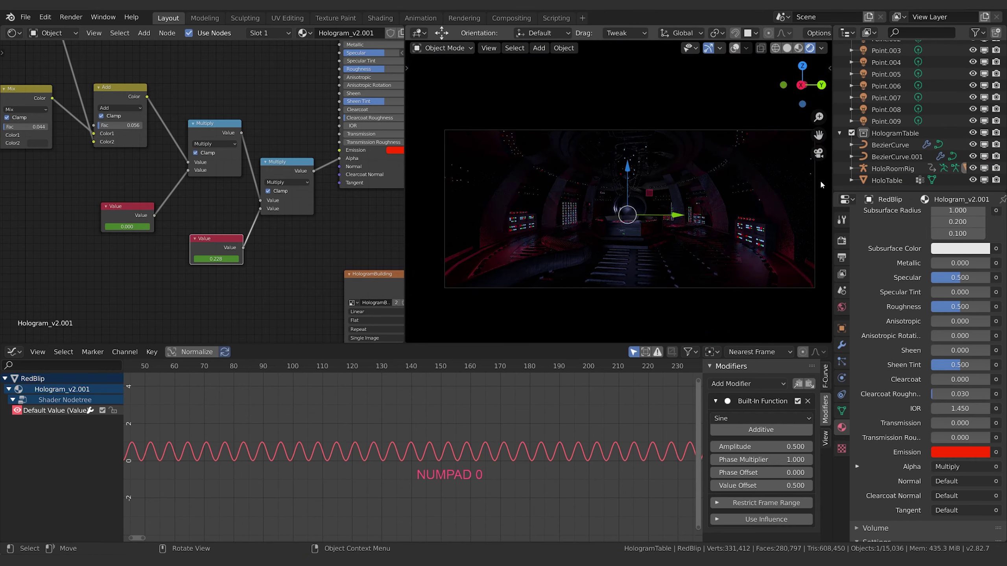
pyautogui.click(787, 48)
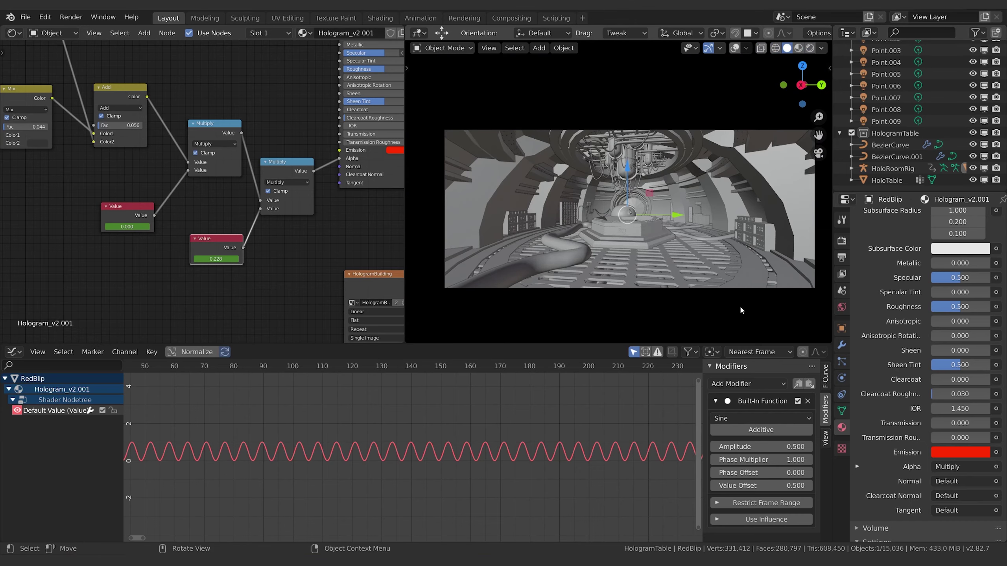
# Step: Replace the Graph Editor area with a Timeline showing only the selected objects' keyframes, and reduce its height
pyautogui.click(14, 352)
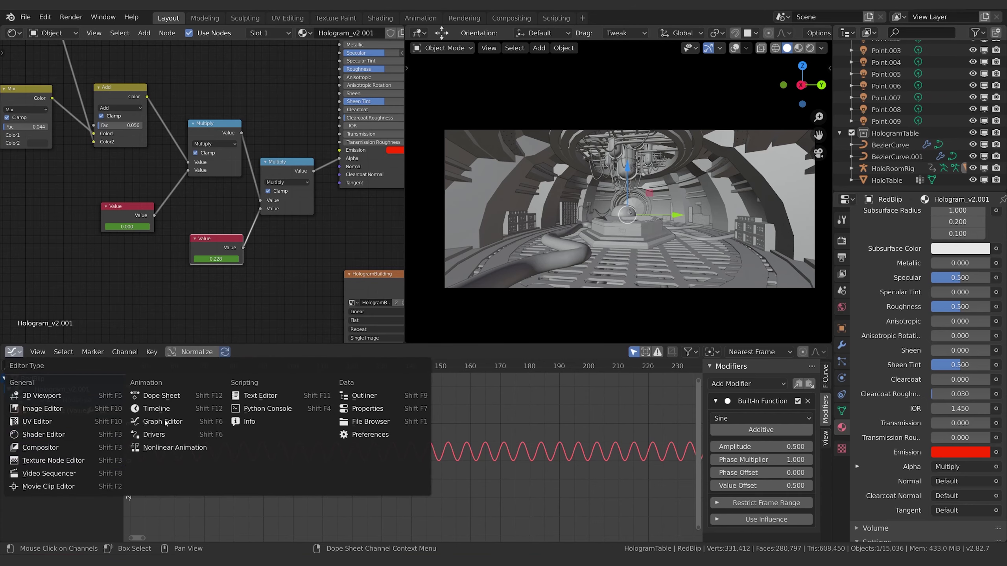
pyautogui.click(161, 395)
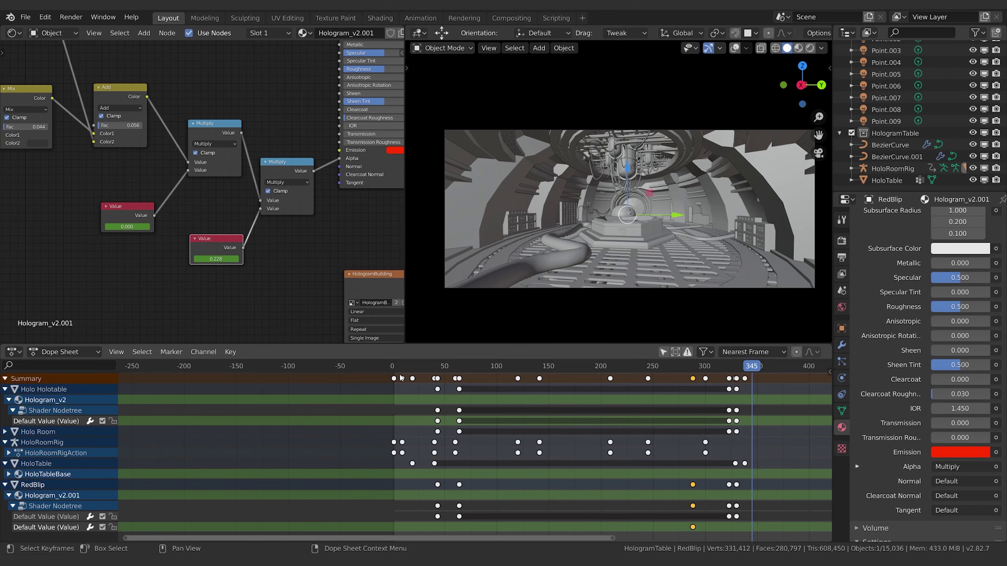
pyautogui.click(663, 352)
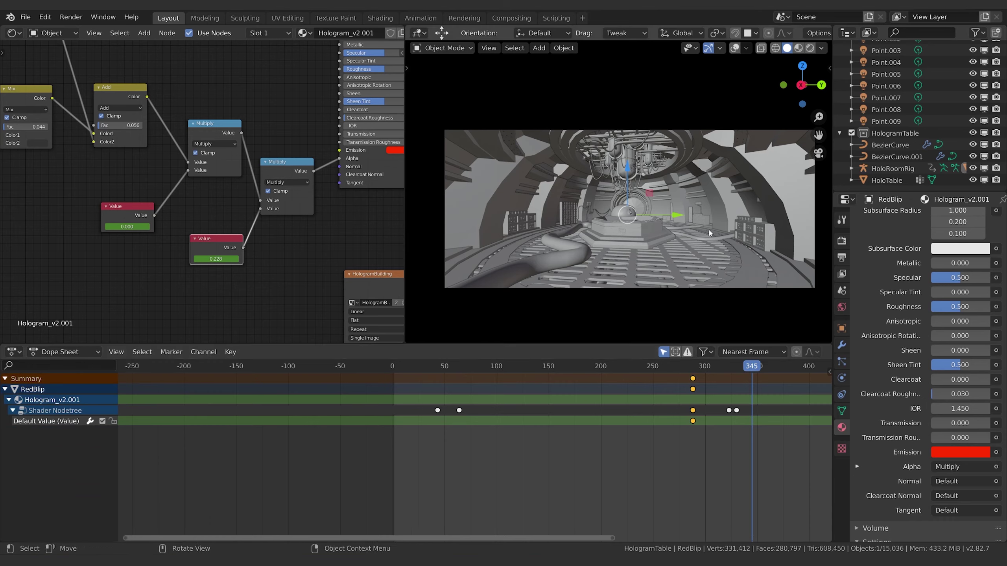
pyautogui.click(15, 353)
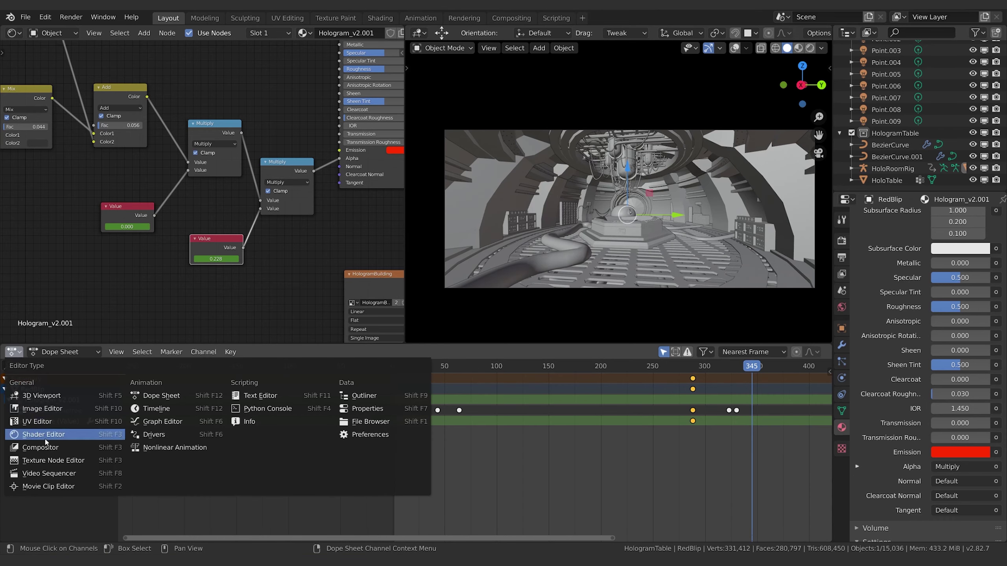
pyautogui.click(156, 409)
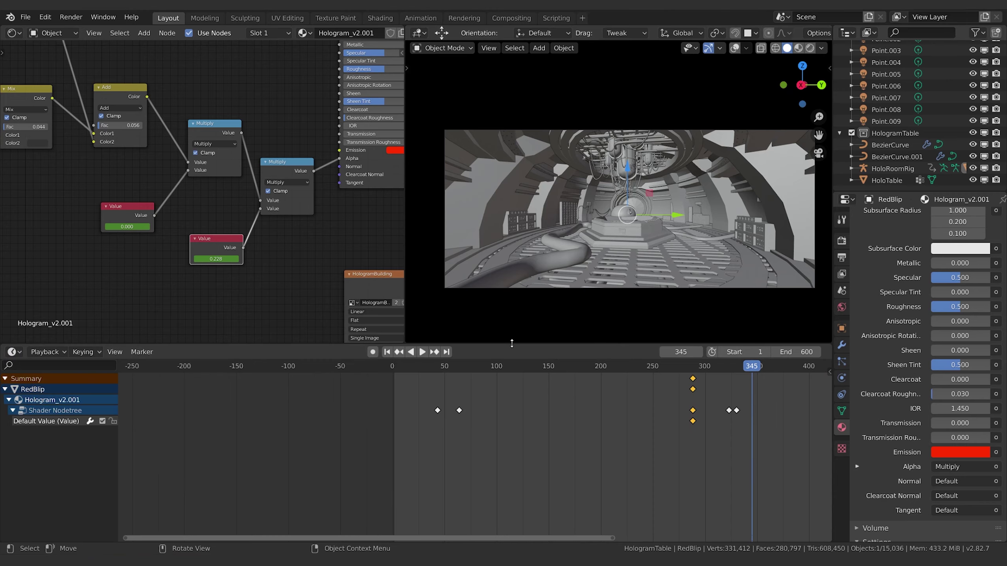
pyautogui.moveTo(511, 343); pyautogui.dragTo(317, 438)
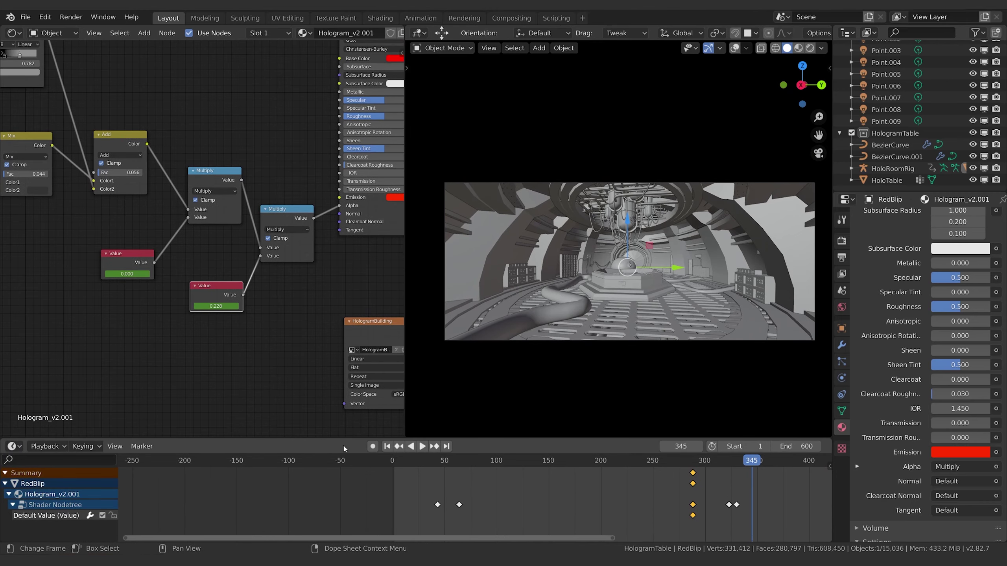
# Step: At frame 1, frame the hologram table from above with the camera and keyframe the camera's location and rotation
pyautogui.click(387, 446)
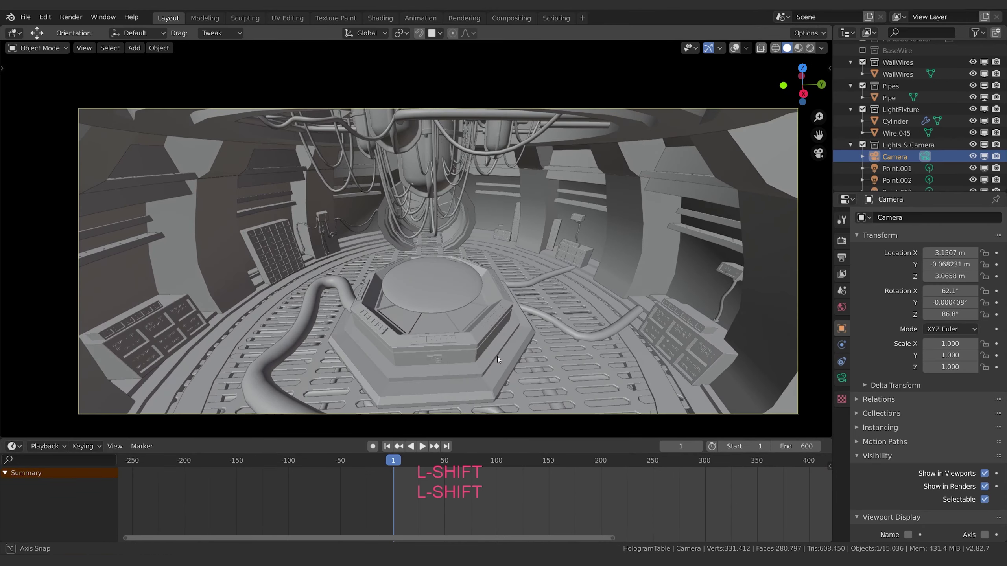
pyautogui.keyDown('shift'); pyautogui.moveTo(497, 356); pyautogui.dragTo(497, 348, button='middle'); pyautogui.keyUp('shift')
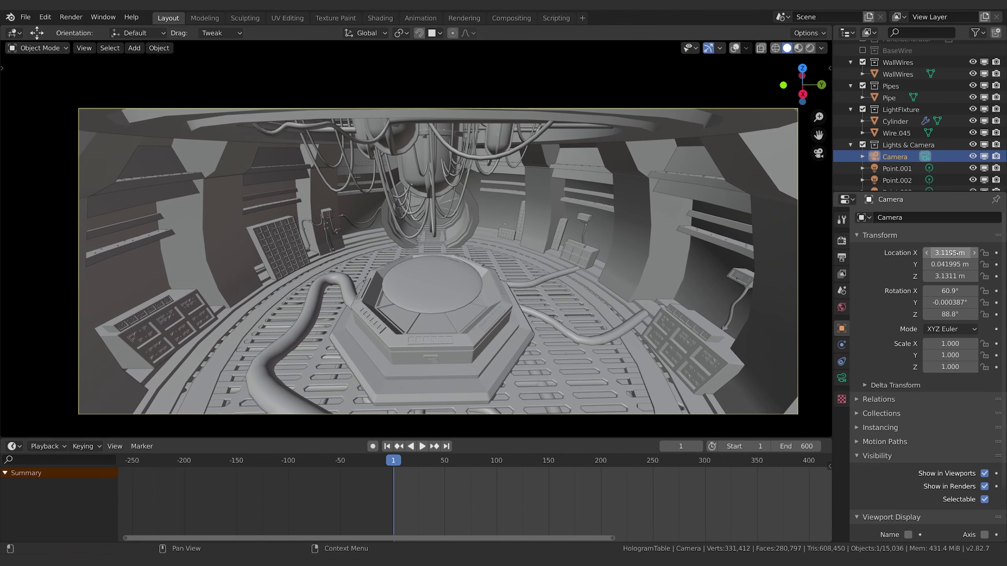
pyautogui.press('i')
pyautogui.press('i')
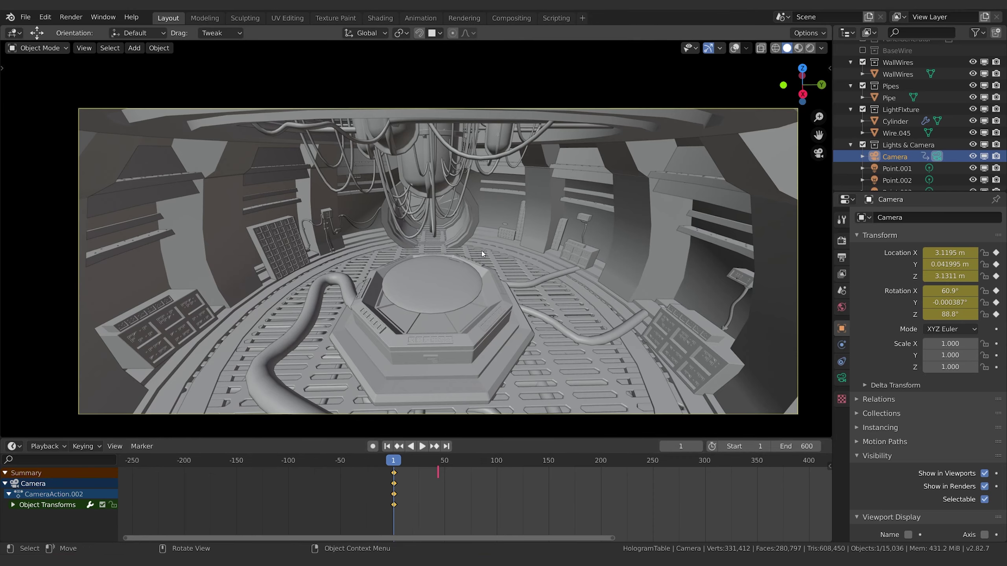
# Step: At frame 50, lower the camera to about 1.08 m facing the table, set its Y location to 0 m, and keyframe location and rotation
pyautogui.press('space')
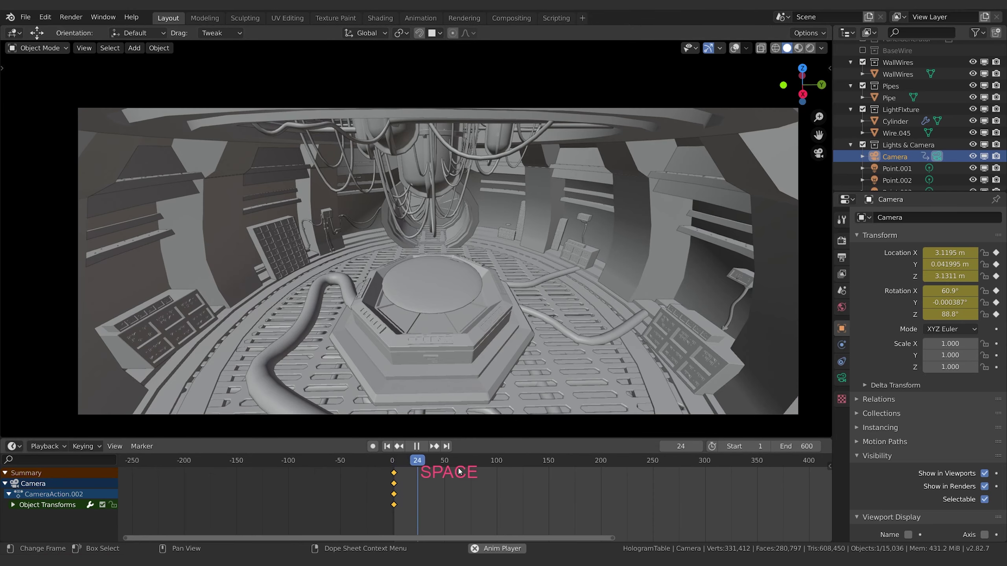
pyautogui.press('space')
pyautogui.moveTo(493, 370); pyautogui.dragTo(491, 336, button='middle')
pyautogui.click(950, 264)
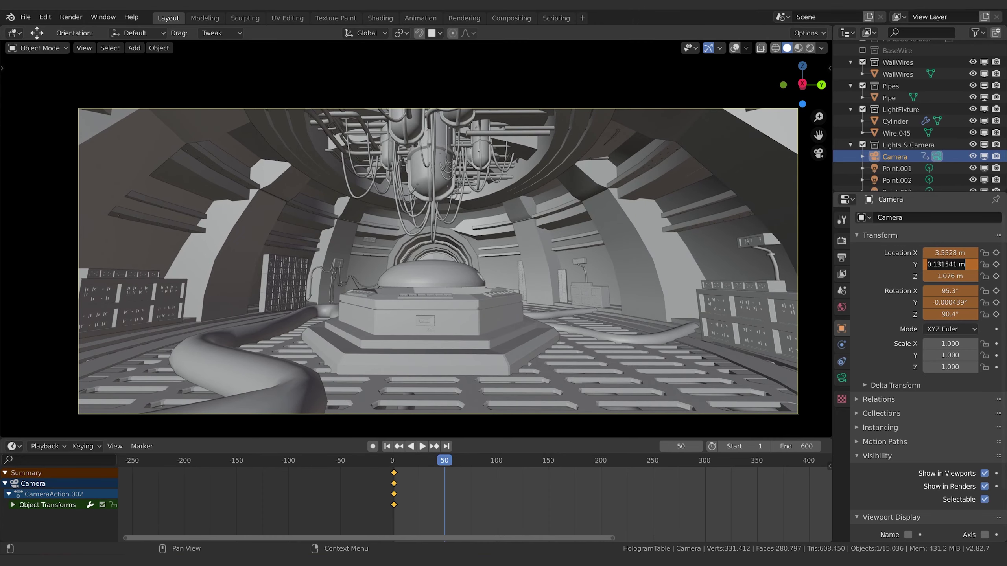
pyautogui.write('0')
pyautogui.press('Return')
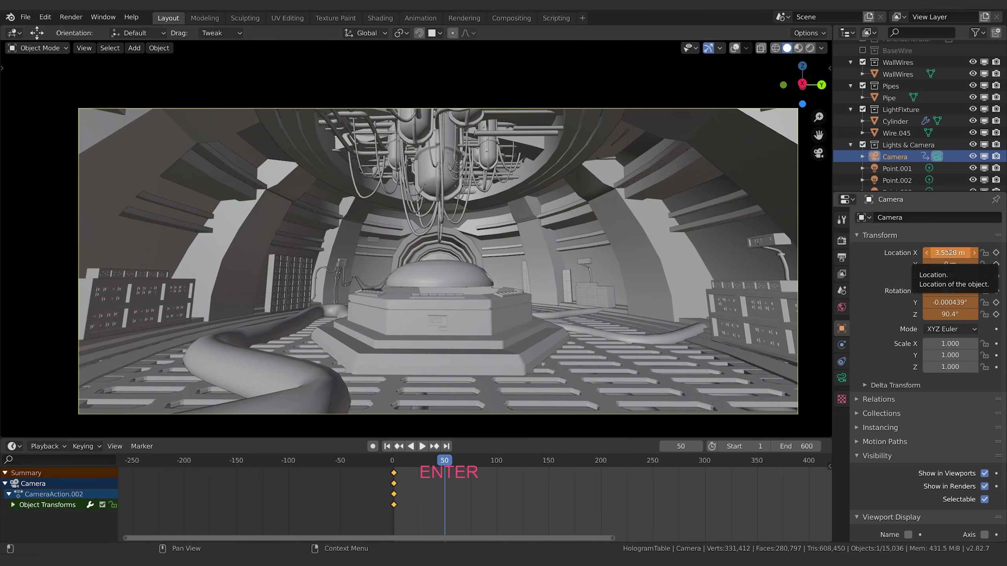
pyautogui.press('i')
pyautogui.press('i')
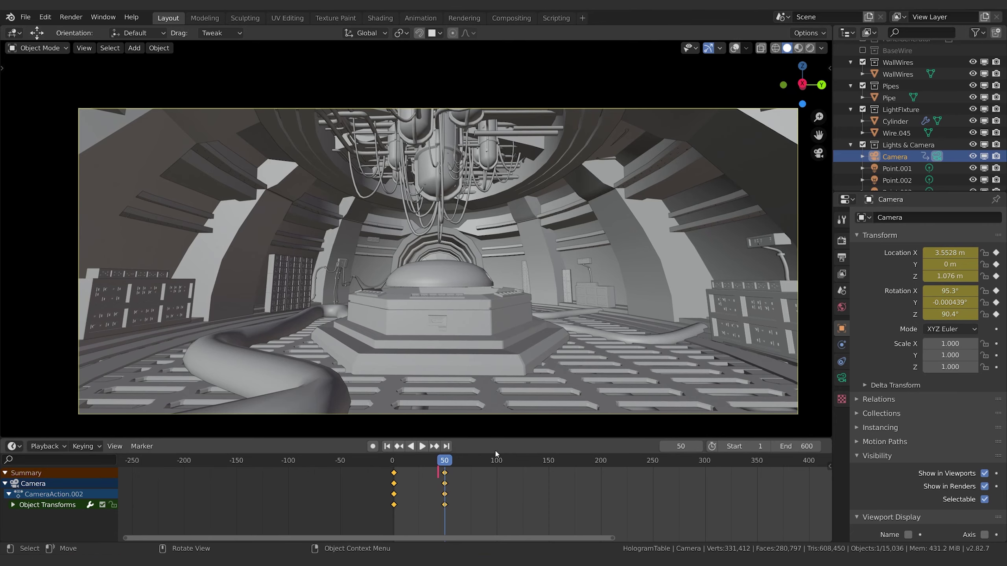
# Step: Set the camera's Y location to 0 m at frame 1 and update its keyframe
pyautogui.click(388, 447)
pyautogui.press('Return')
pyautogui.write('041995')
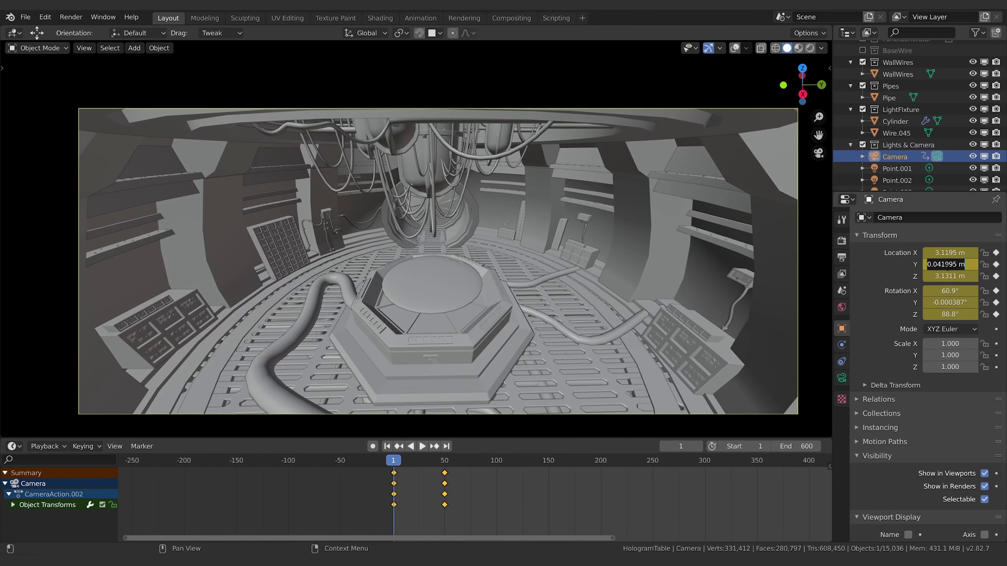
pyautogui.press('Return')
# Step: Play back the camera move and shift its ending keyframes to frame 133 to slow it down
pyautogui.press('space')
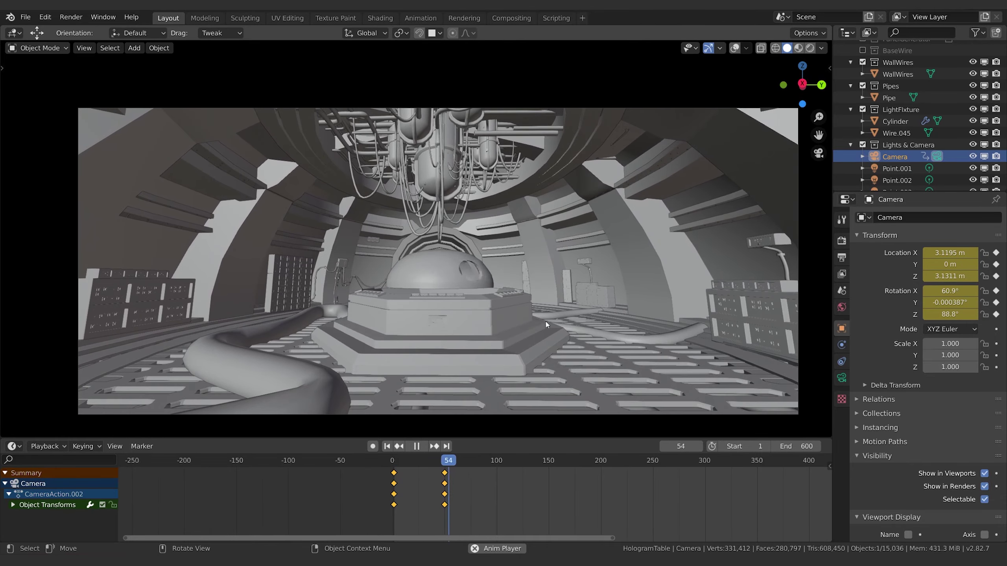
pyautogui.press('space')
pyautogui.press('space')
pyautogui.click(444, 475)
pyautogui.press('g')
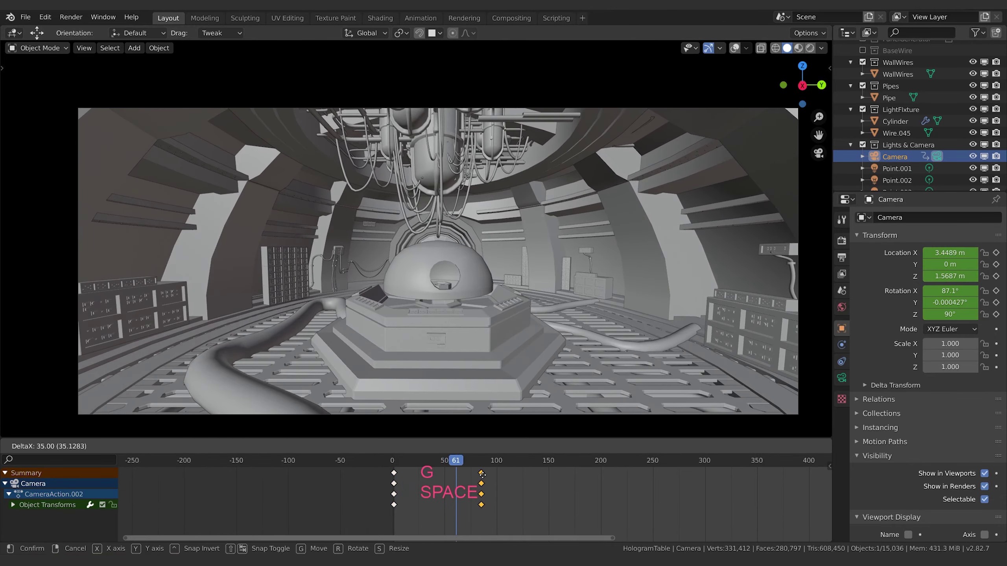
pyautogui.click(499, 481)
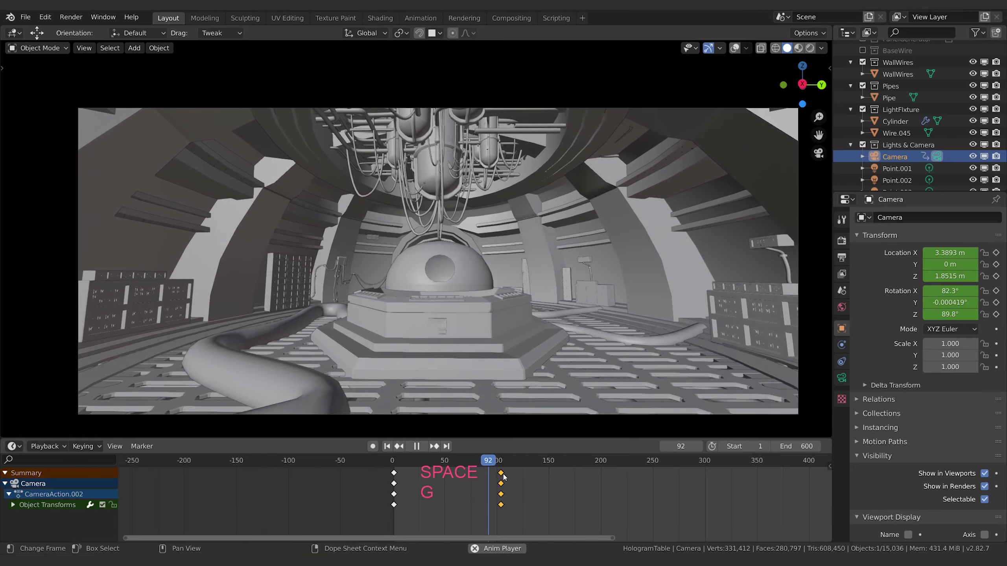
pyautogui.press('g')
pyautogui.press('space')
pyautogui.click(542, 477)
pyautogui.press('space')
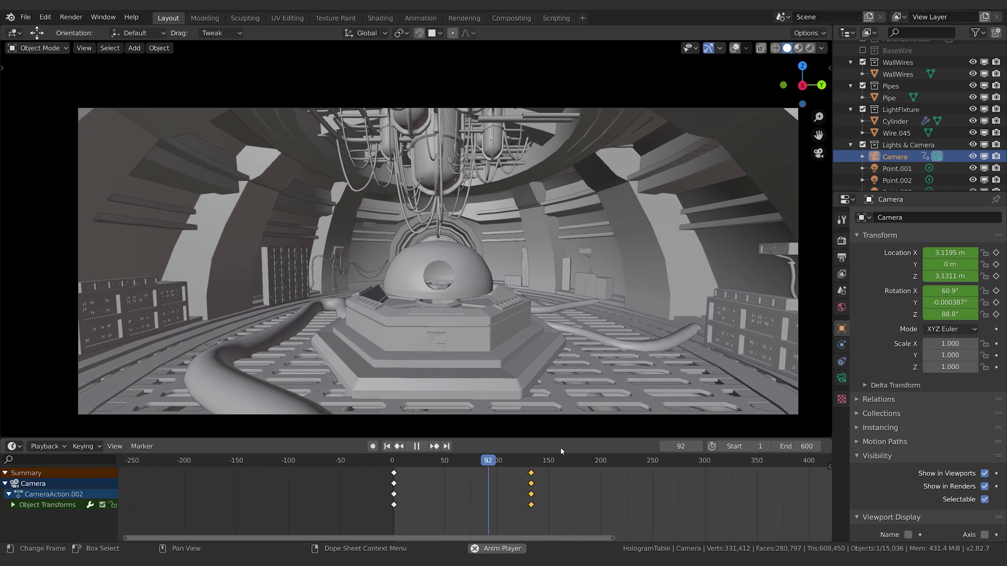
pyautogui.click(532, 460)
pyautogui.moveTo(532, 460); pyautogui.dragTo(531, 460)
pyautogui.press('space')
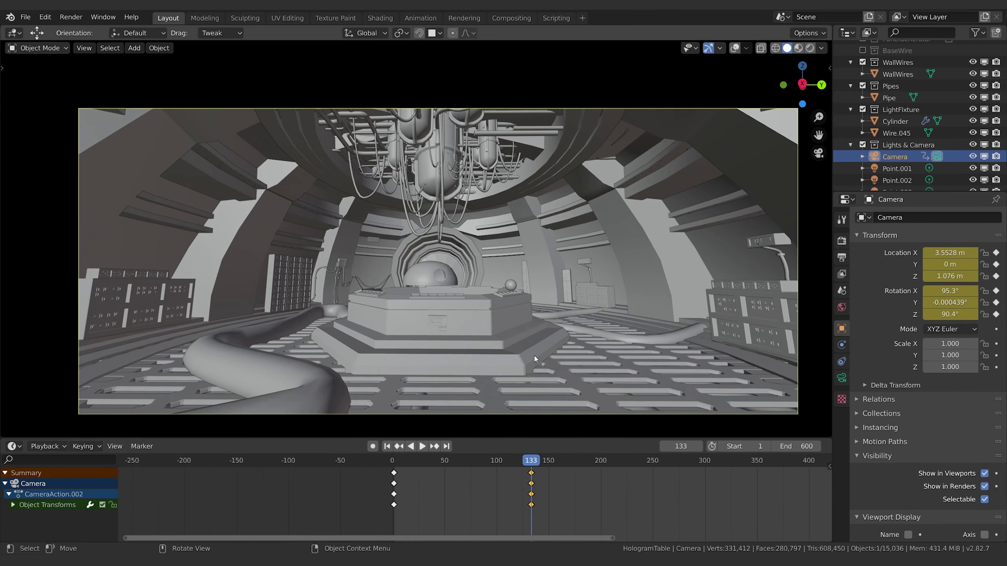
# Step: Turn on viewport overlays and select the RedBlip object under HoloRoomRig in the outliner
pyautogui.click(516, 290)
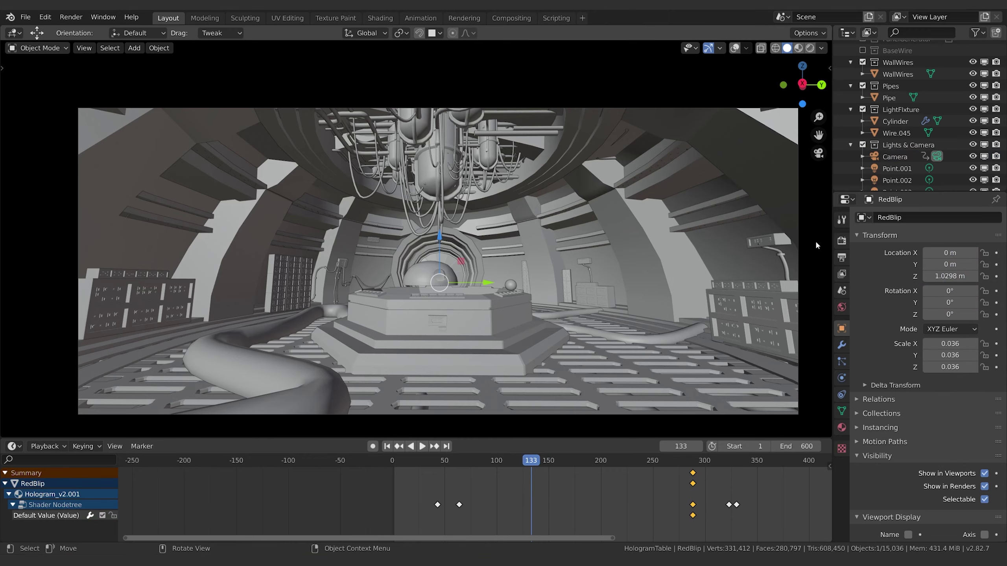
pyautogui.scroll(-8, 891, 175)
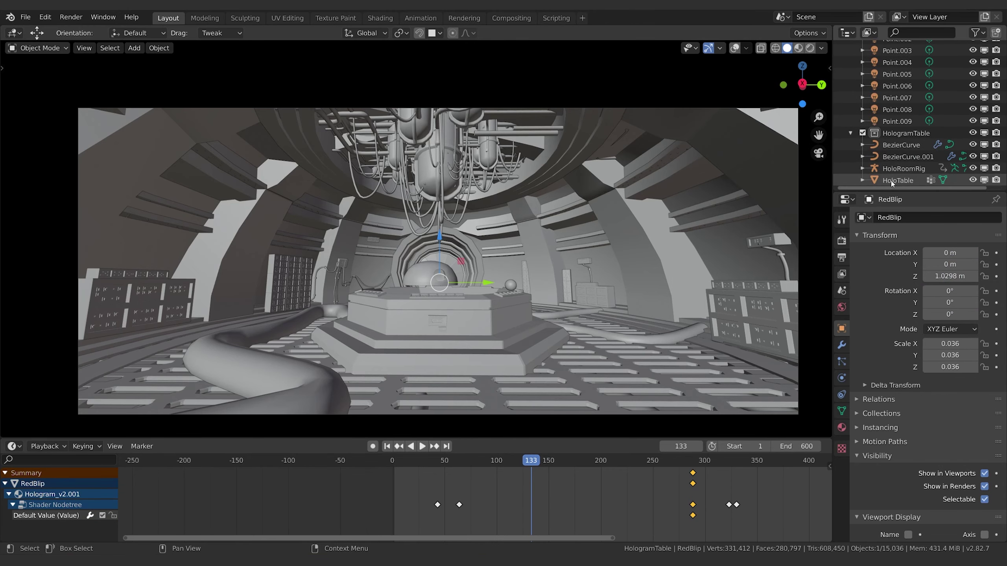
pyautogui.click(735, 48)
pyautogui.click(862, 169)
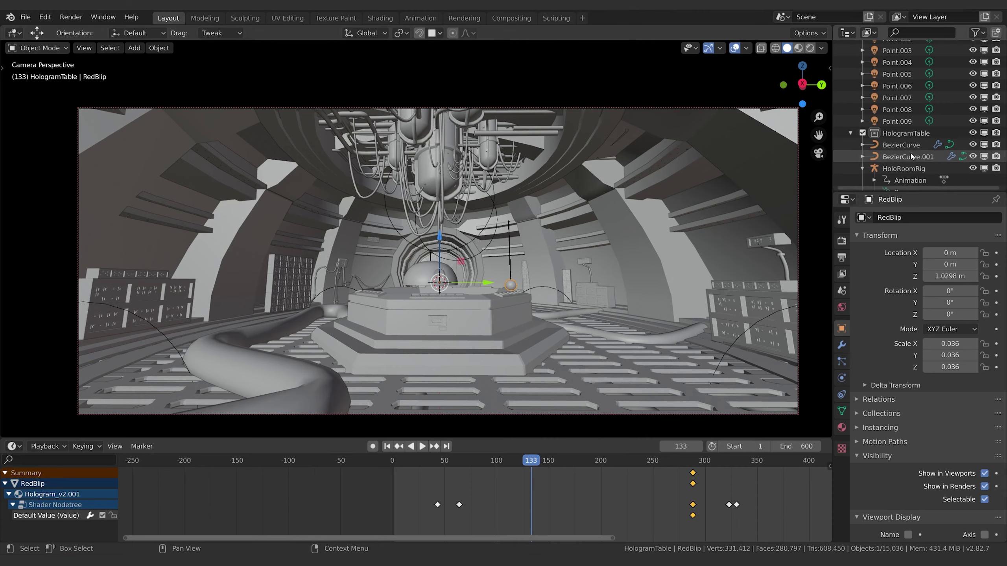
pyautogui.scroll(-5, 911, 155)
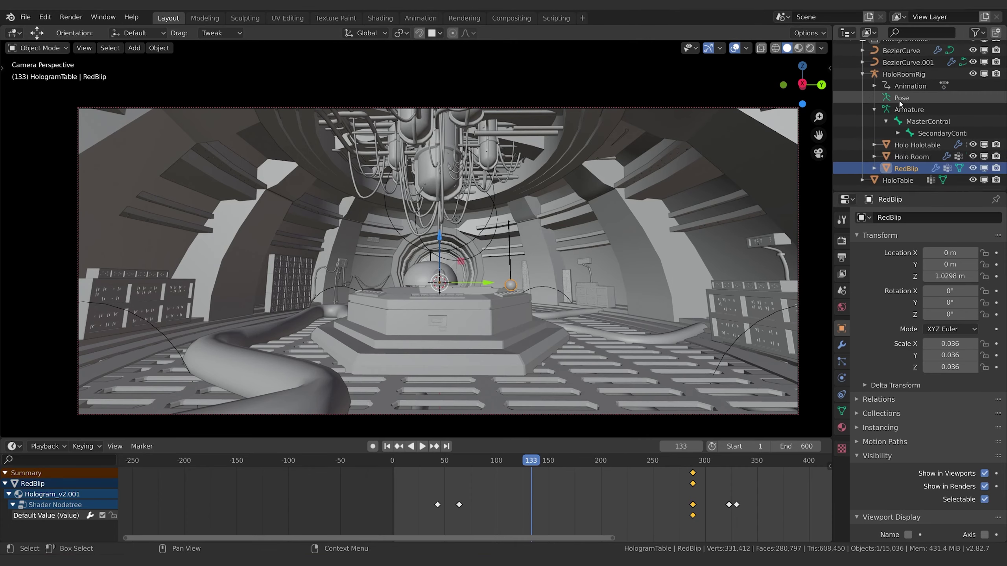
pyautogui.click(862, 75)
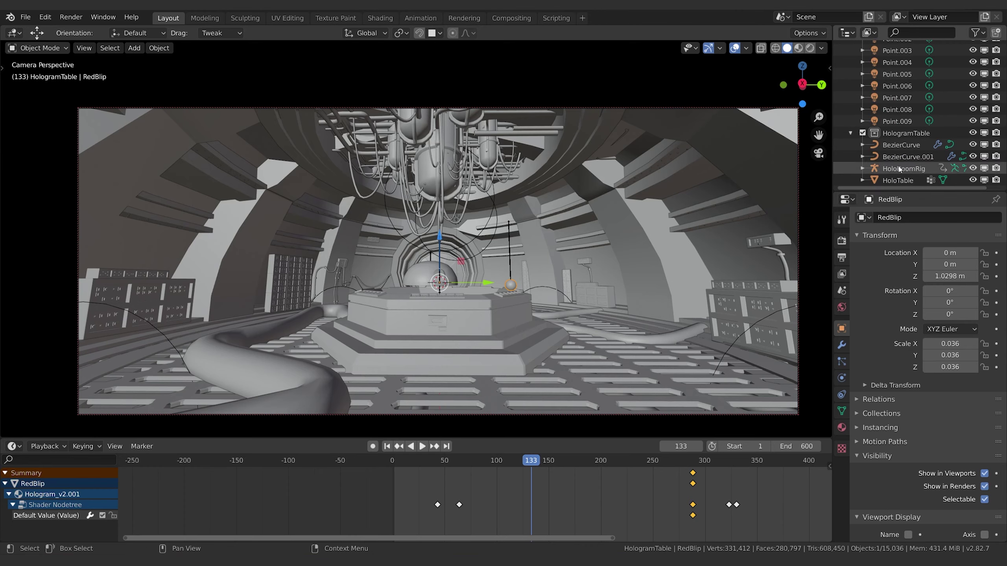
pyautogui.click(873, 168)
pyautogui.click(862, 168)
pyautogui.scroll(-5, 906, 164)
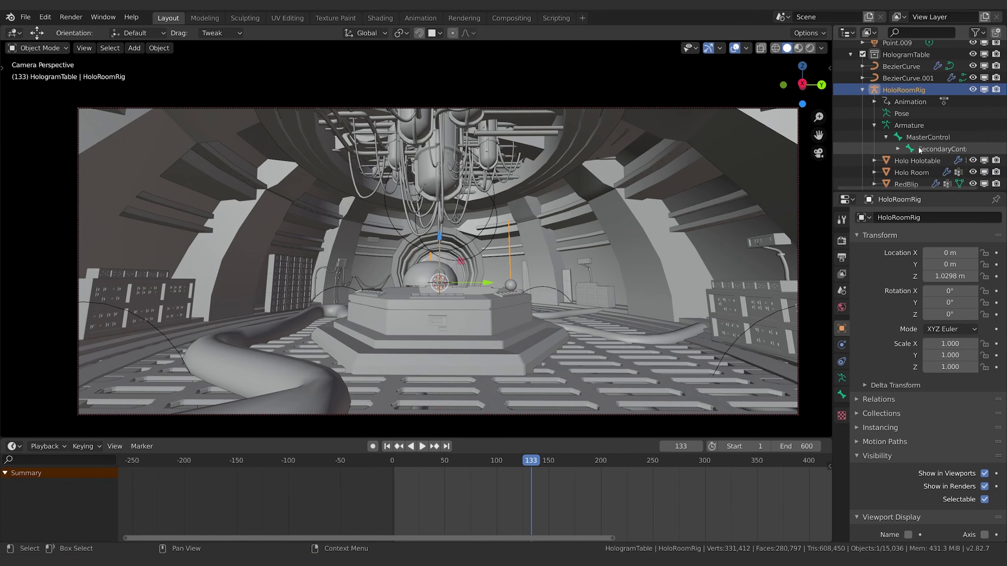
pyautogui.click(906, 166)
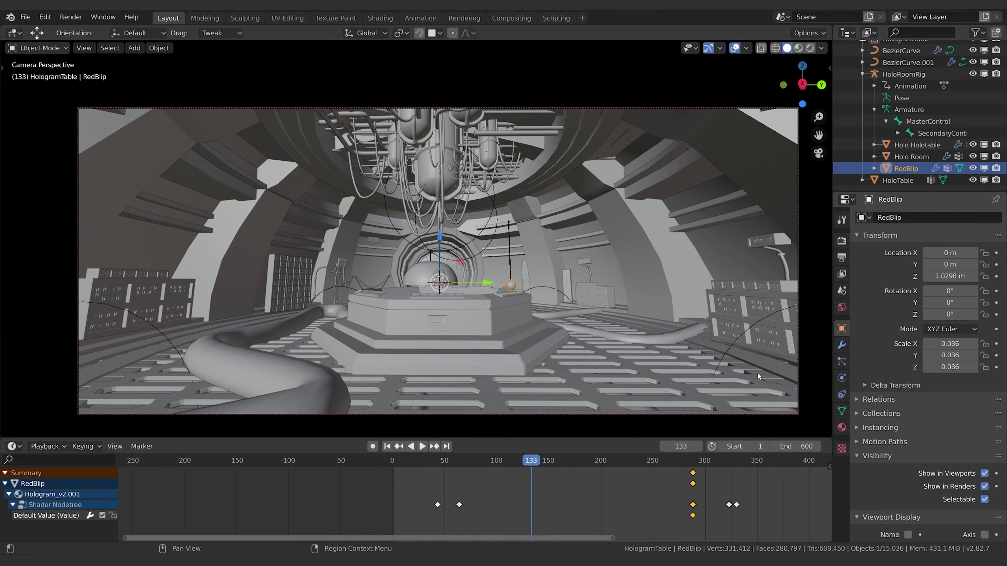
# Step: Advance the animation to frame 137 and keyframe RedBlip's viewport and render visibility as enabled
pyautogui.press('space')
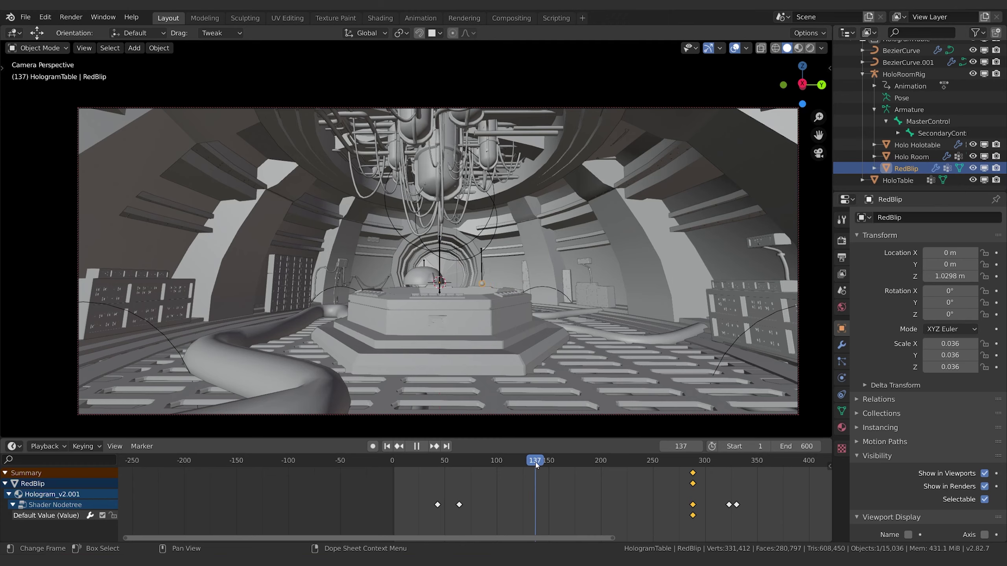
pyautogui.press('space')
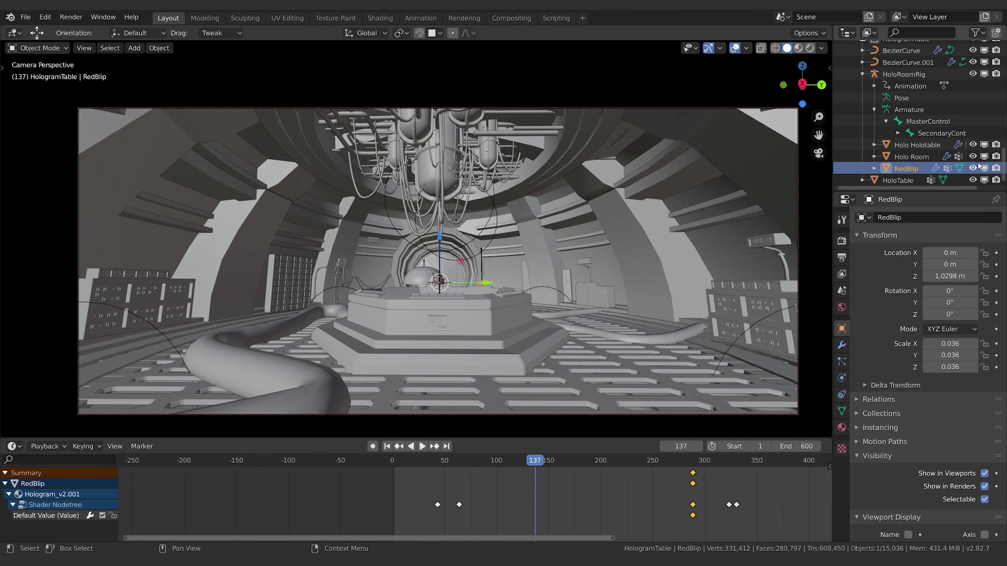
pyautogui.press('i')
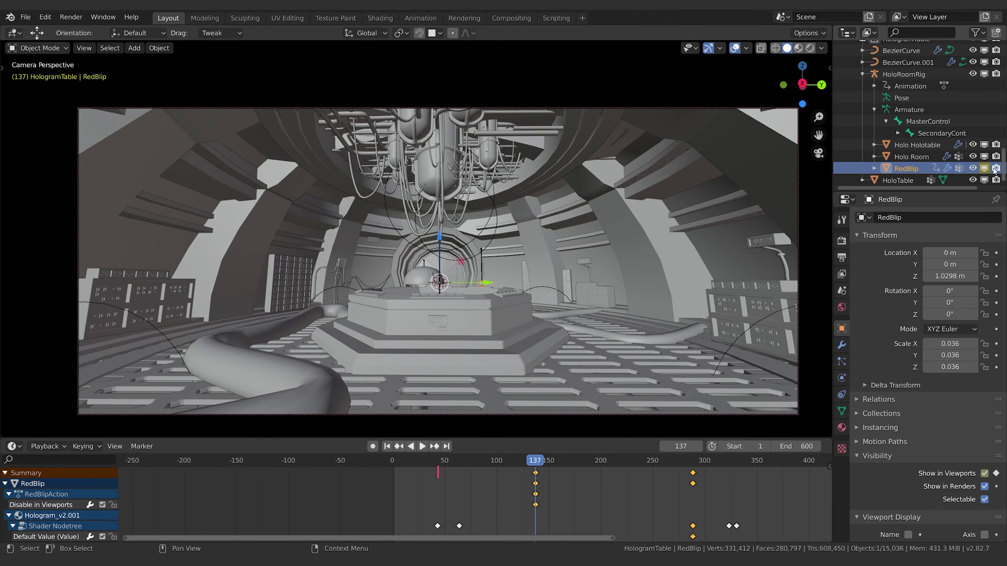
pyautogui.press('i')
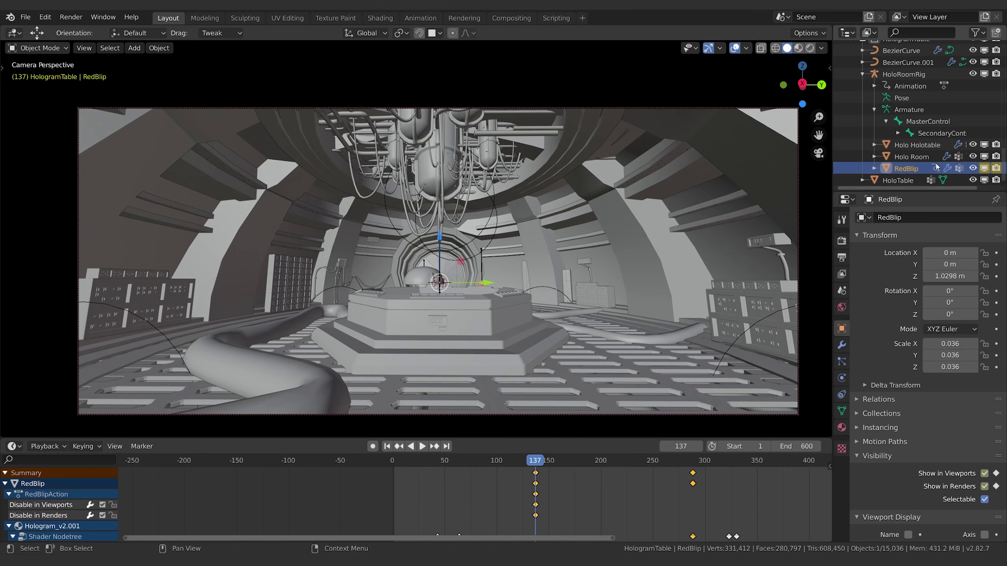
# Step: Go back to frame 136 and keyframe RedBlip's viewport and render visibility as disabled
pyautogui.click(978, 33)
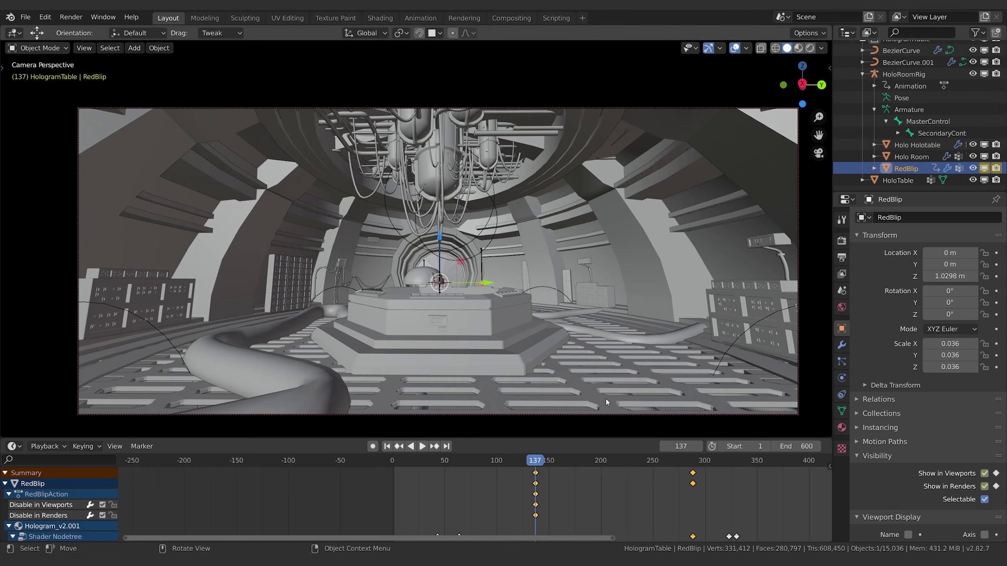
pyautogui.press('Left')
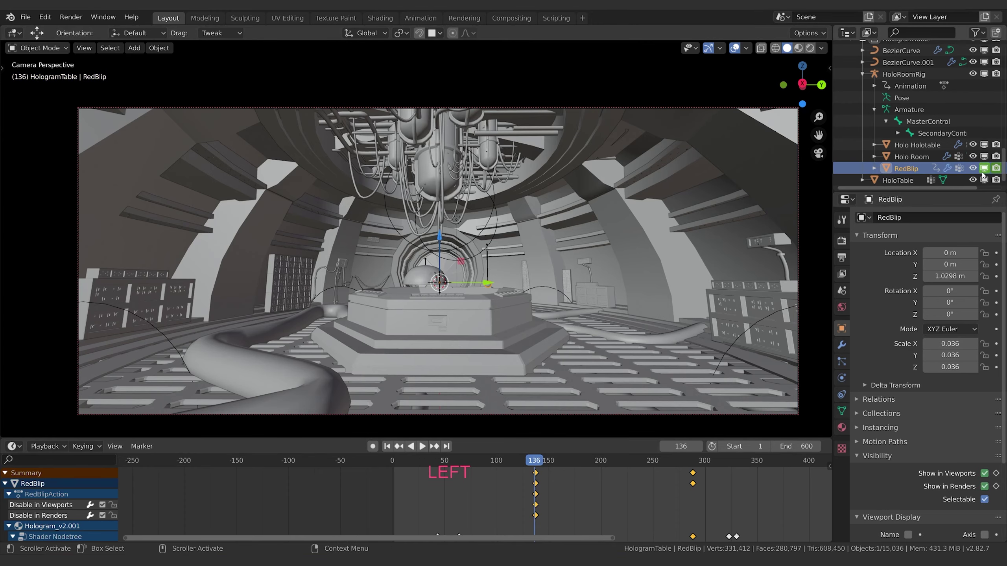
pyautogui.click(995, 168)
pyautogui.press('i')
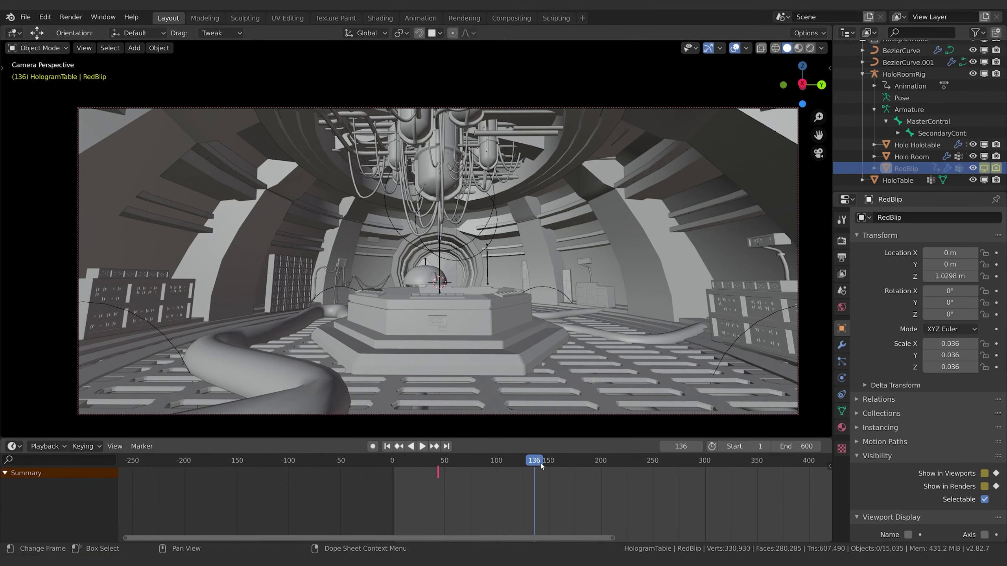
# Step: Play back the animation around frame 137 to check when RedBlip switches on
pyautogui.press('space')
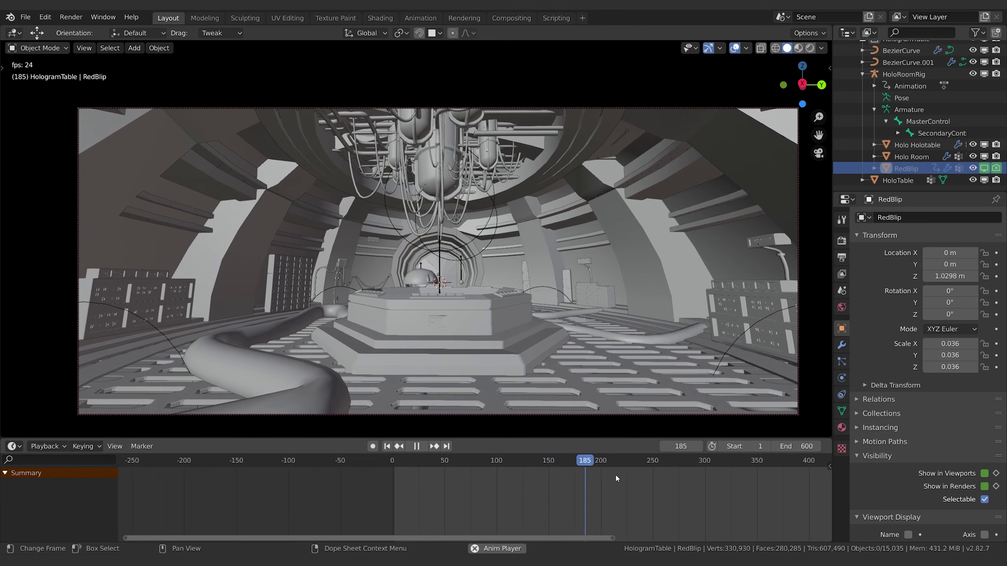
pyautogui.press('space')
pyautogui.click(497, 468)
pyautogui.press('space')
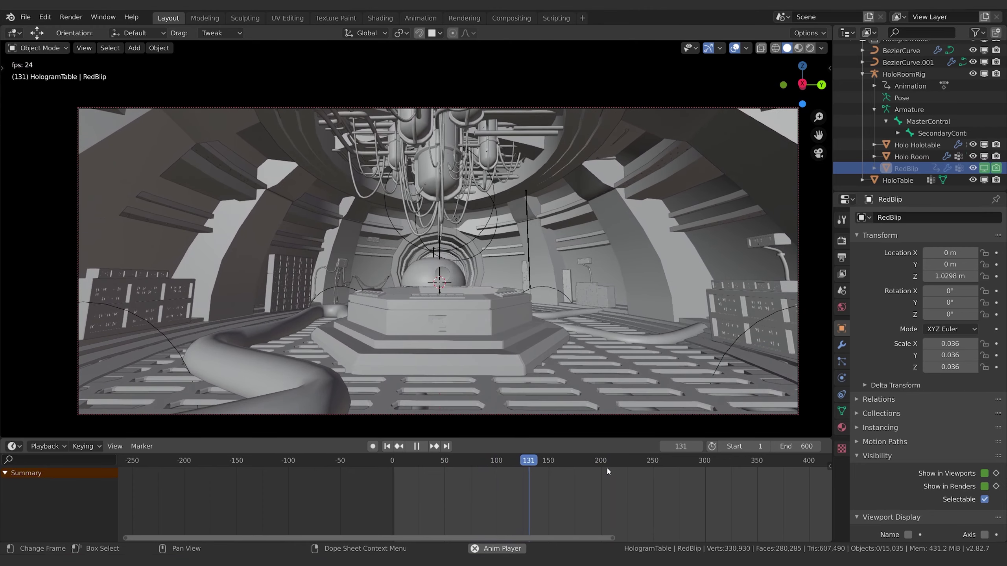
pyautogui.press('space')
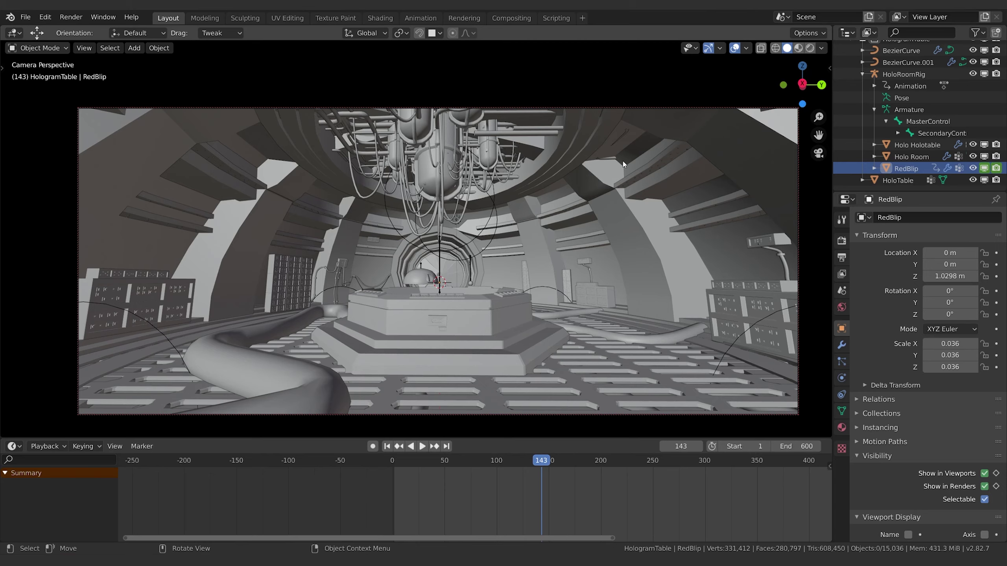
# Step: Duplicate the Camera object in the Lights & Camera collection, leaving the copy in place
pyautogui.scroll(7, 907, 126)
pyautogui.scroll(6, 907, 126)
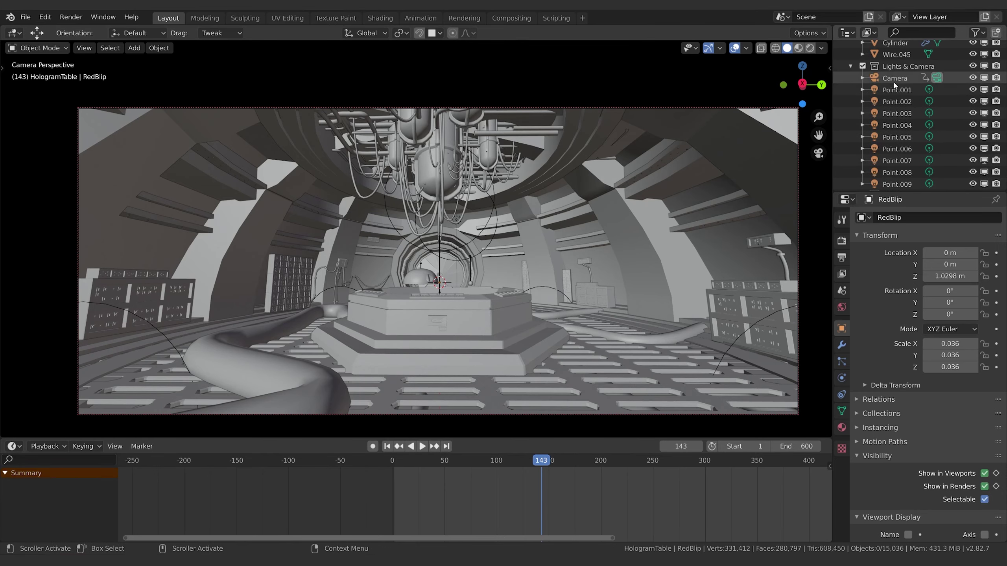
pyautogui.click(895, 156)
pyautogui.hotkey('shift', 'd')
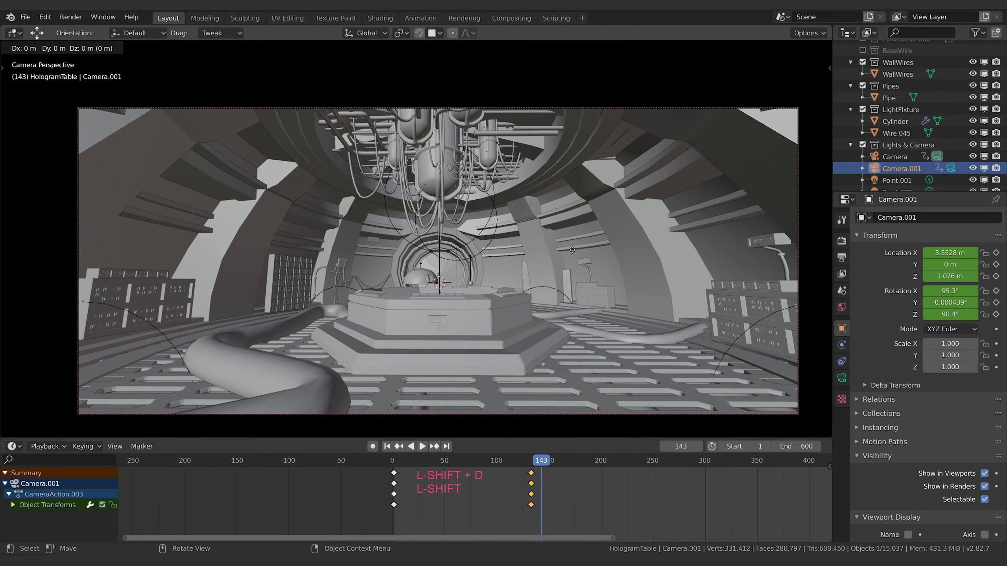
pyautogui.press('Escape')
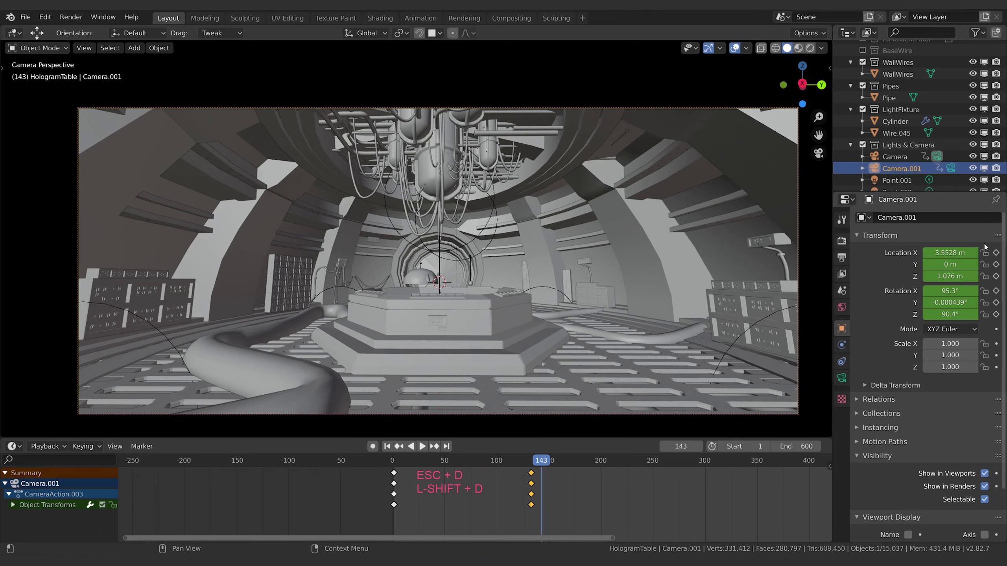
# Step: Clear all location and rotation keyframes from Camera.001
pyautogui.rightClick(960, 264)
pyautogui.click(946, 264)
pyautogui.rightClick(950, 302)
pyautogui.press('Escape')
pyautogui.rightClick(947, 302)
pyautogui.click(943, 314)
pyautogui.rightClick(938, 305)
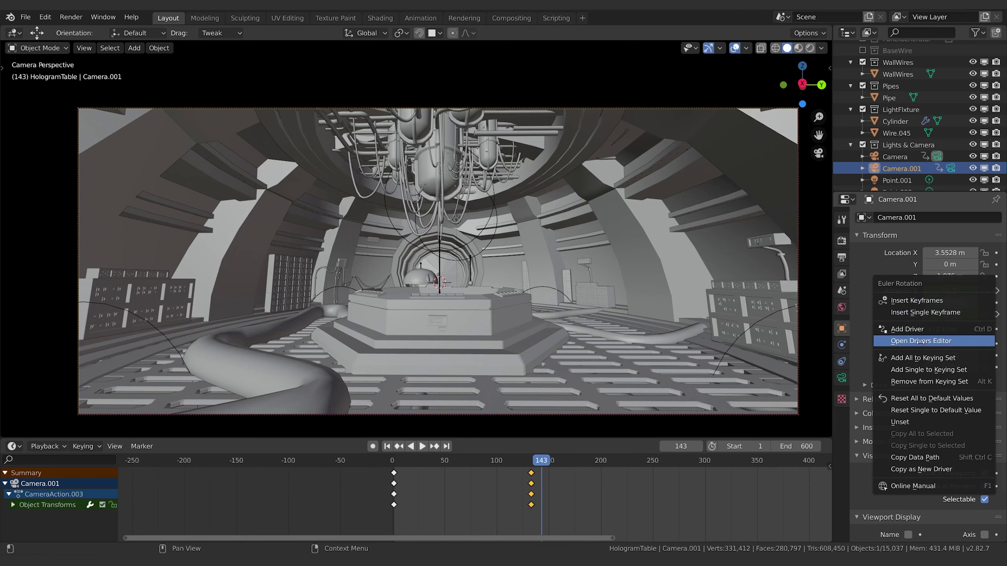
pyautogui.press('Return')
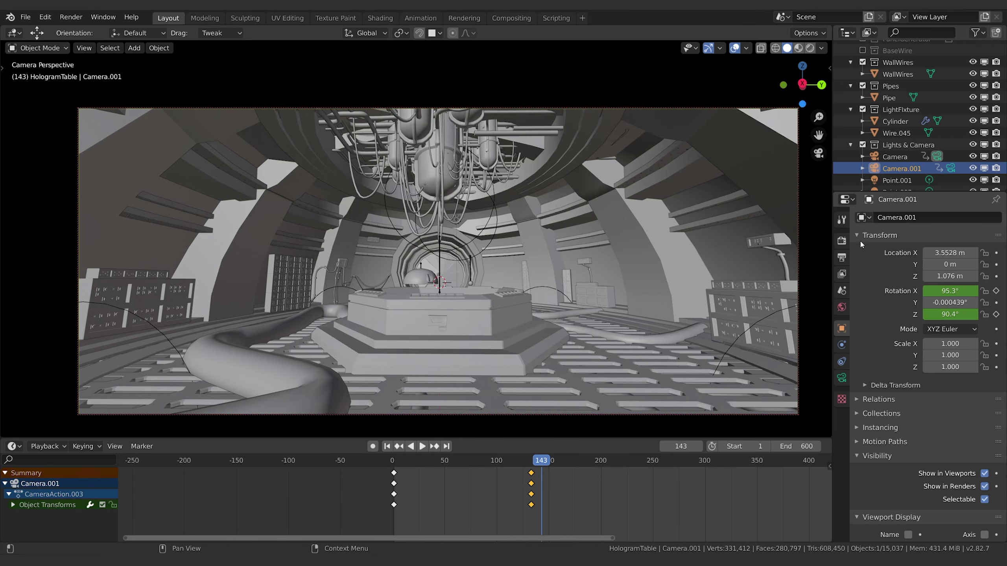
pyautogui.rightClick(944, 294)
pyautogui.click(930, 279)
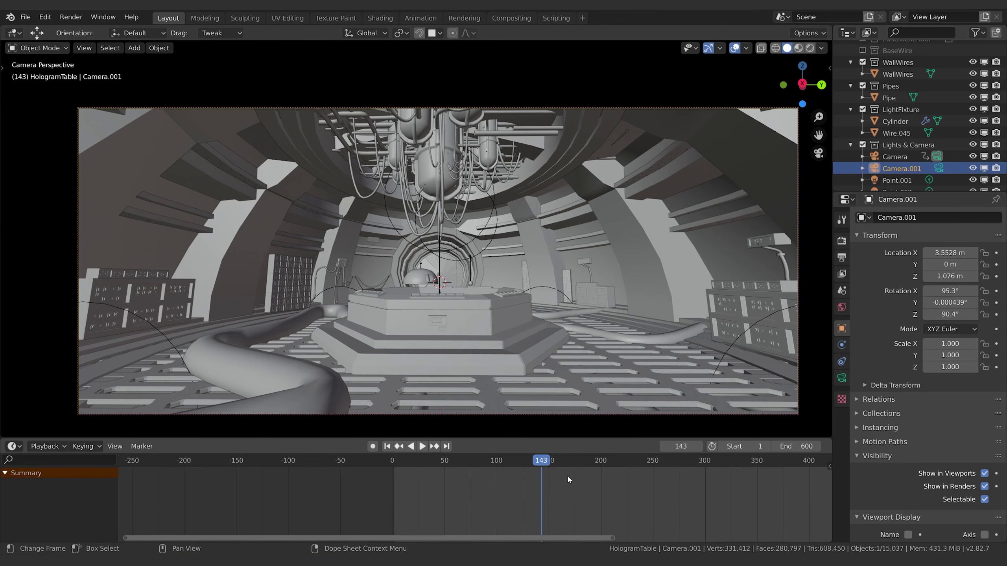
# Step: Add a timeline marker, move it to frame 1, and bind the original Camera to it
pyautogui.press('m')
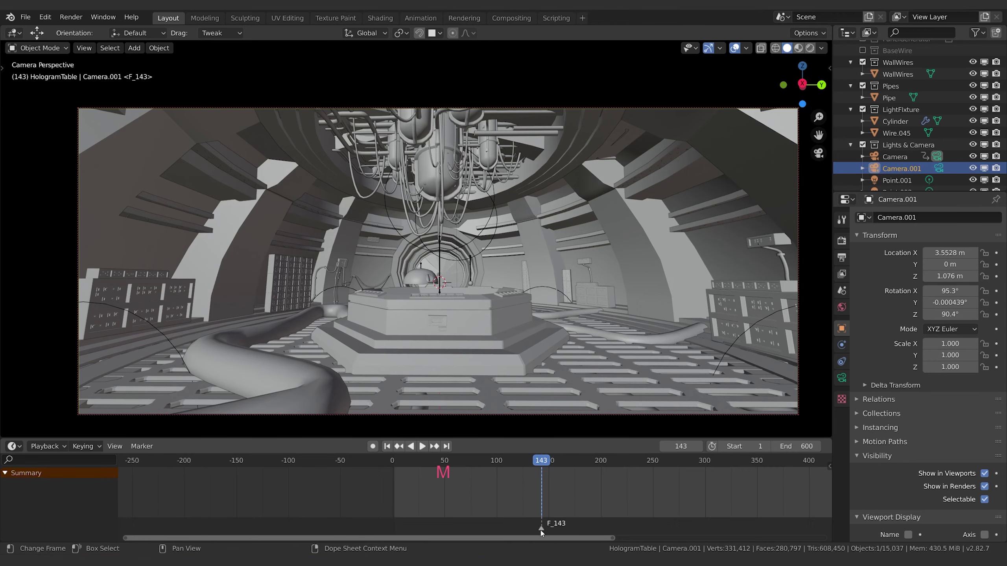
pyautogui.press('g')
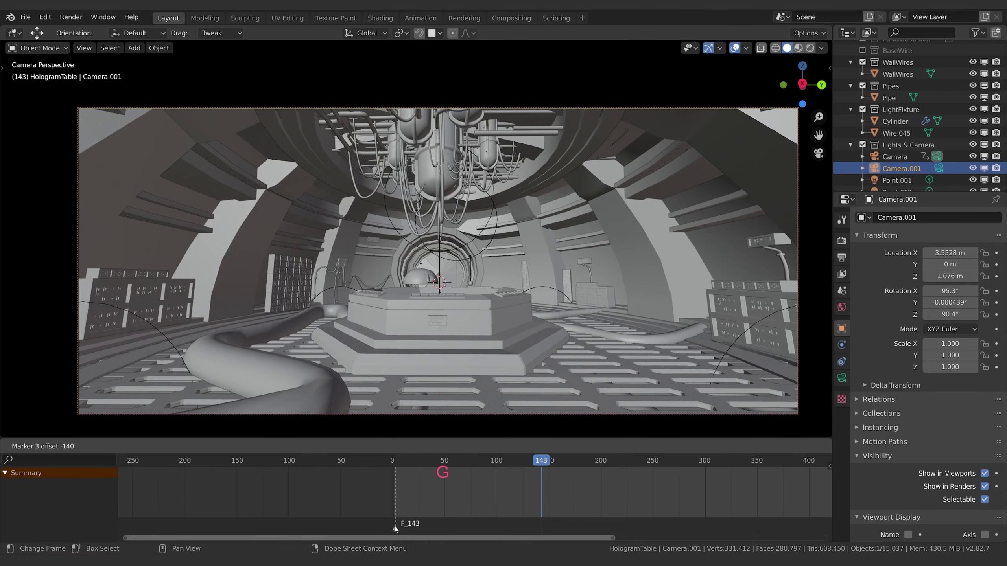
pyautogui.click(395, 530)
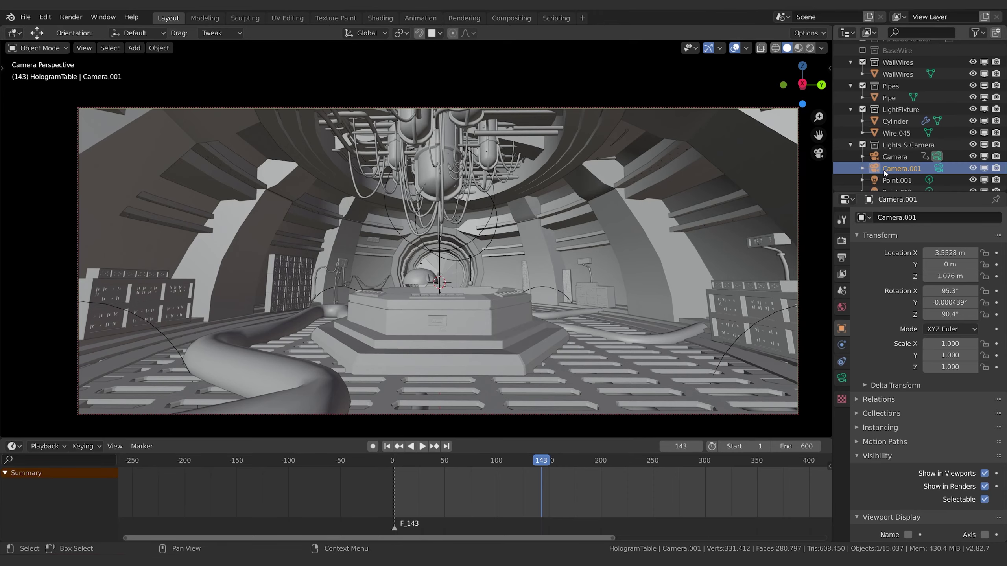
pyautogui.click(915, 154)
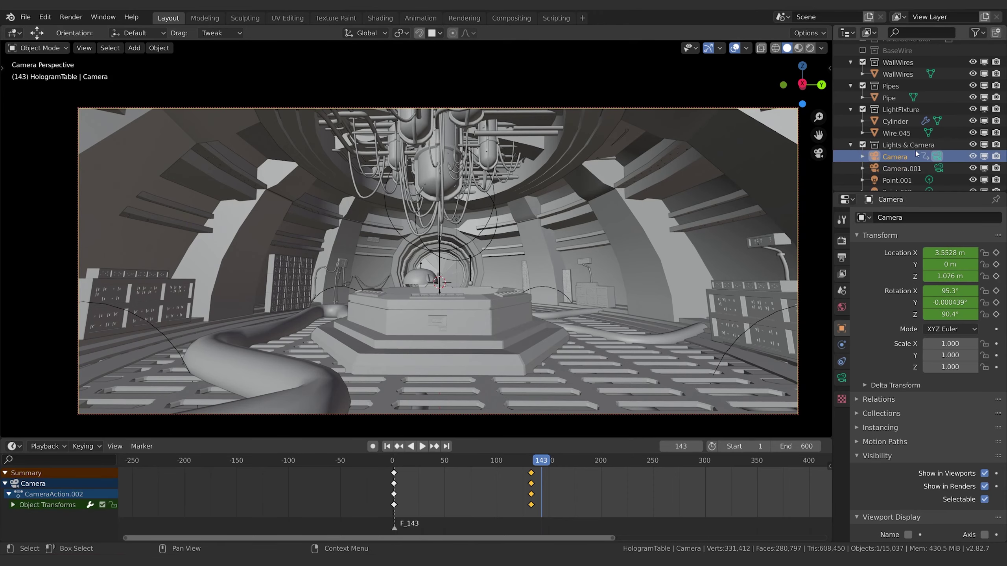
pyautogui.click(394, 532)
pyautogui.rightClick(394, 531)
pyautogui.moveTo(394, 531)
pyautogui.click(142, 446)
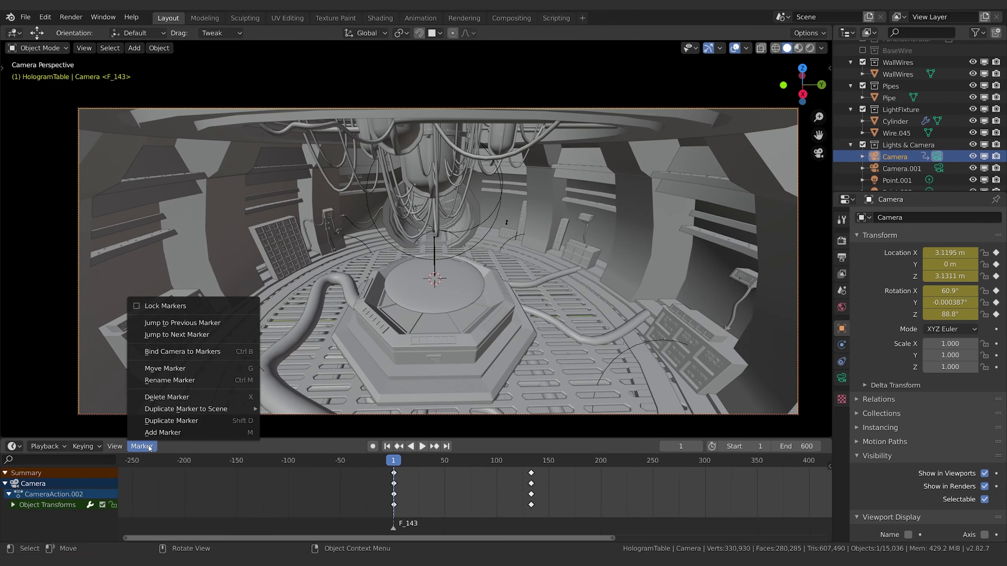
pyautogui.click(188, 351)
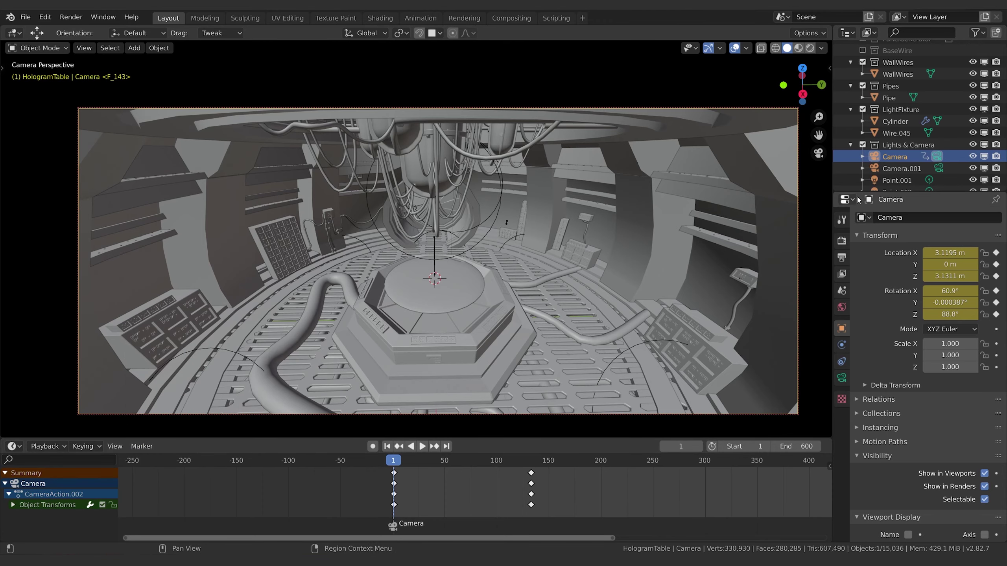
# Step: Add a second timeline marker at frame 138 and bind Camera.001 to it
pyautogui.moveTo(501, 460); pyautogui.dragTo(527, 462)
pyautogui.press('space')
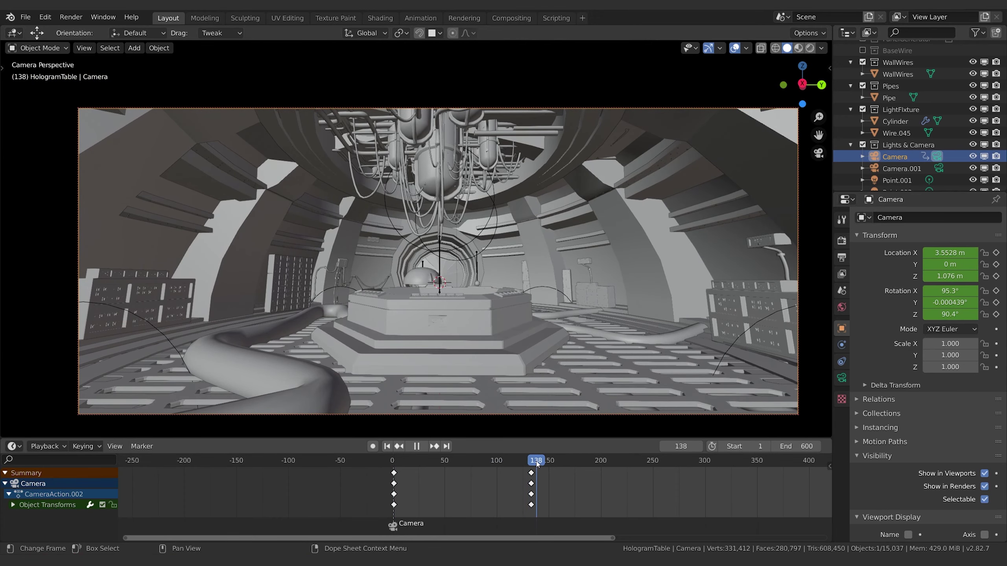
pyautogui.click(889, 171)
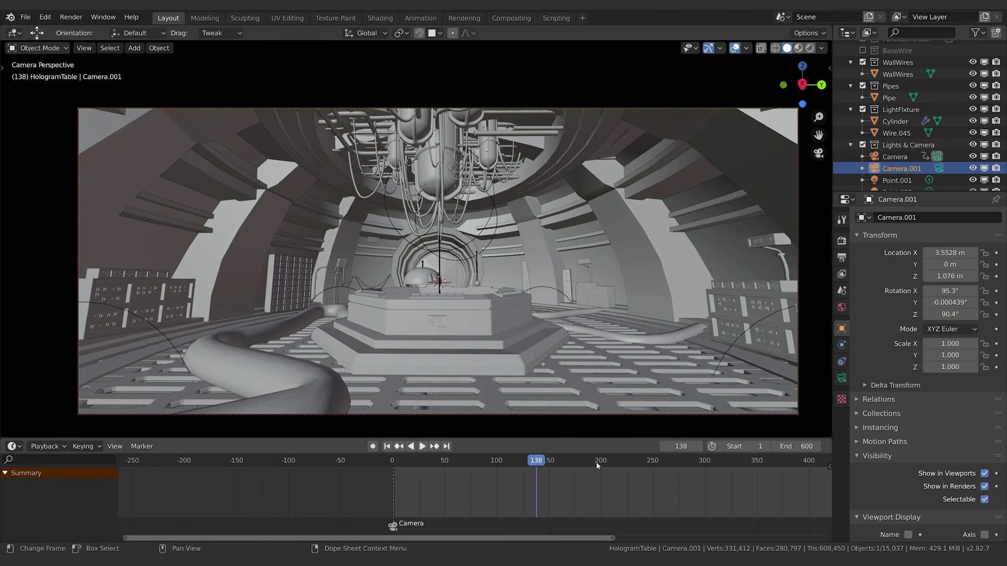
pyautogui.press('m')
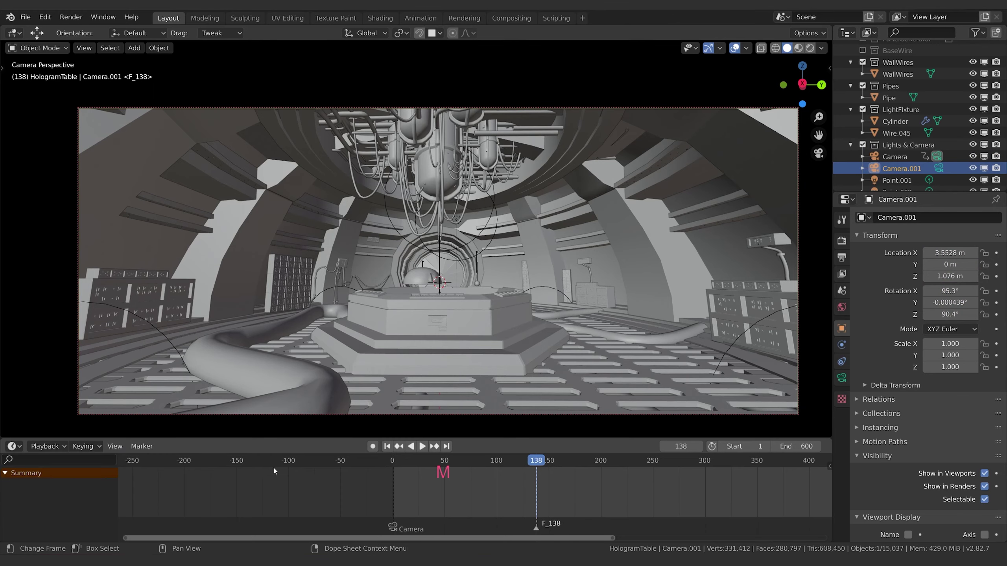
pyautogui.click(142, 447)
pyautogui.click(207, 352)
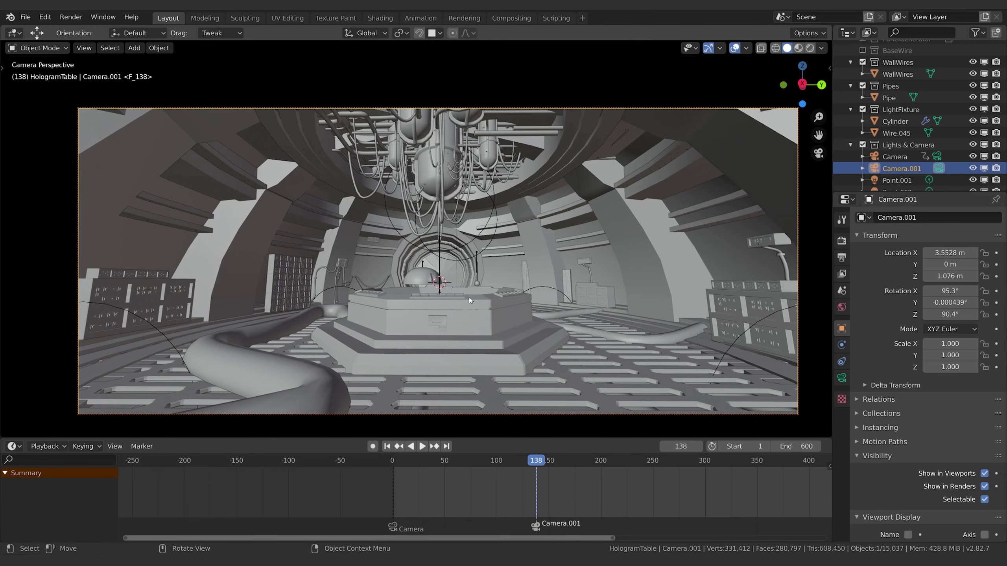
# Step: Set Camera.001's focal length to 17 mm and keyframe a close view over the hologram table at frame 138
pyautogui.click(842, 378)
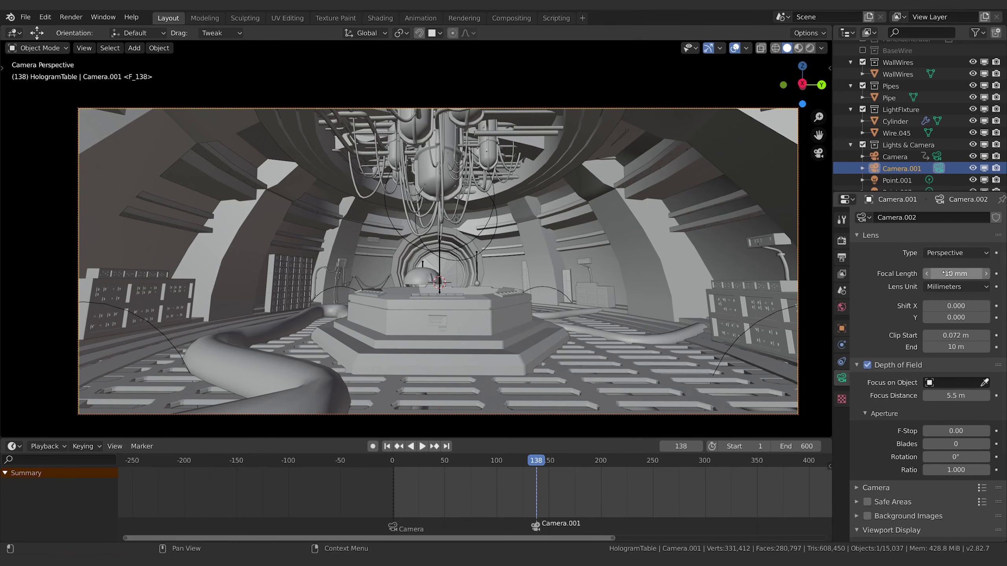
pyautogui.moveTo(951, 273)
pyautogui.mouseDown()
pyautogui.moveTo(967, 273)
pyautogui.moveTo(956, 273)
pyautogui.mouseUp()
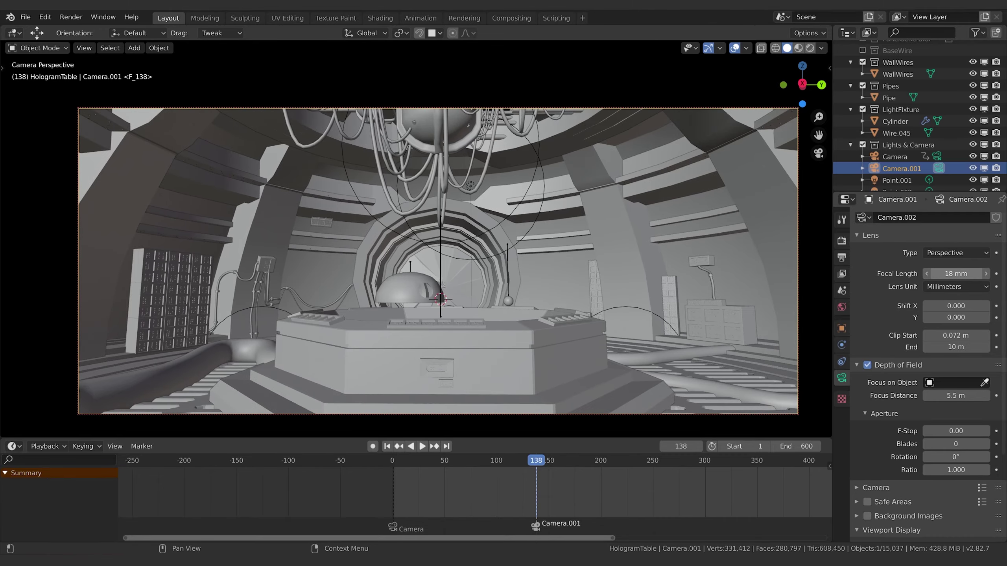
pyautogui.scroll(3, 452, 332)
pyautogui.moveTo(452, 332); pyautogui.dragTo(580, 295, button='middle')
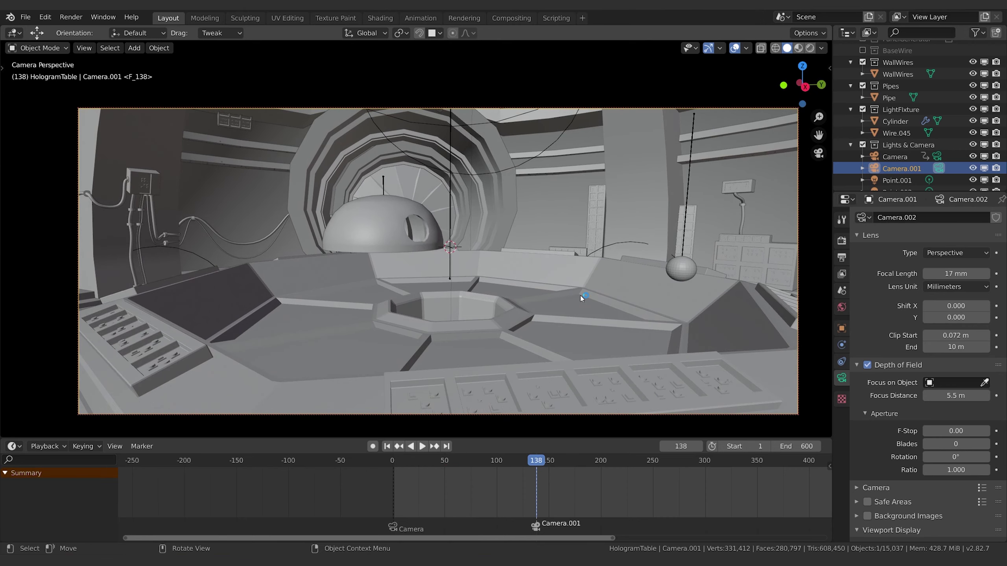
pyautogui.click(841, 329)
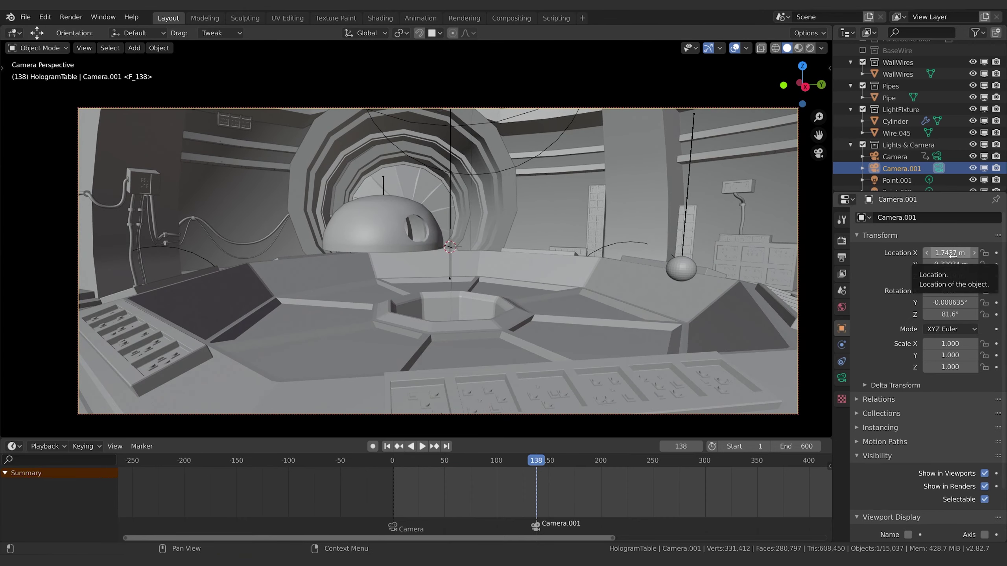
# Step: Swing Camera.001 around to face the hologram dome's opening and keyframe its location and rotation at about frame 301
pyautogui.press('space')
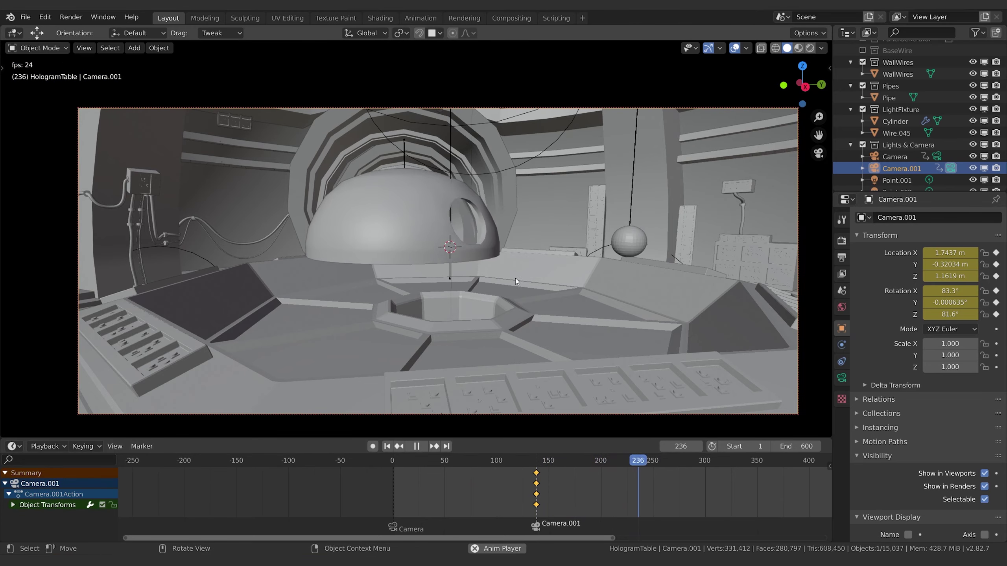
pyautogui.press('space')
pyautogui.moveTo(542, 286)
pyautogui.mouseDown(button='middle')
pyautogui.moveTo(523, 286)
pyautogui.moveTo(533, 272)
pyautogui.moveTo(531, 292)
pyautogui.mouseUp(button='middle')
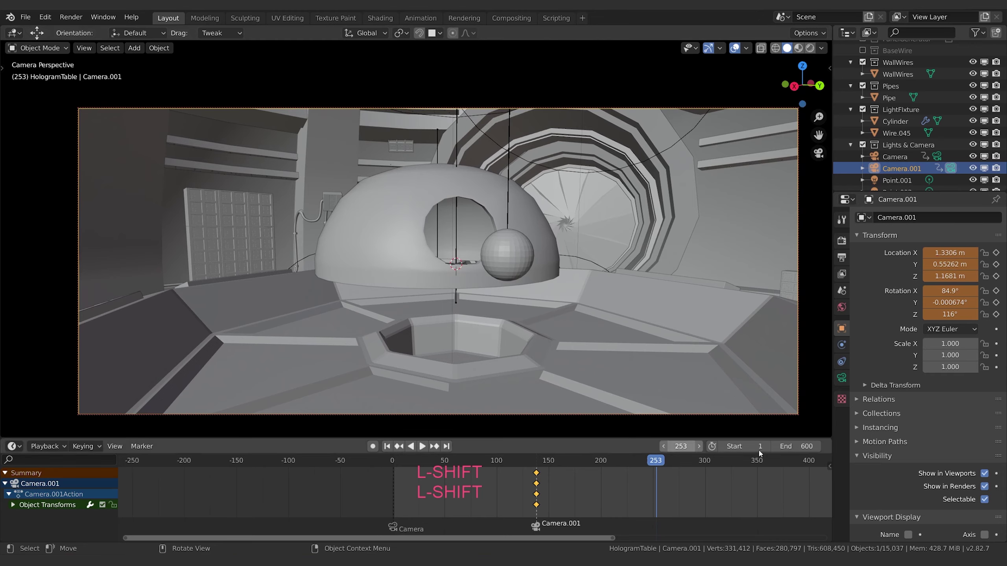
pyautogui.press('i')
pyautogui.press('space')
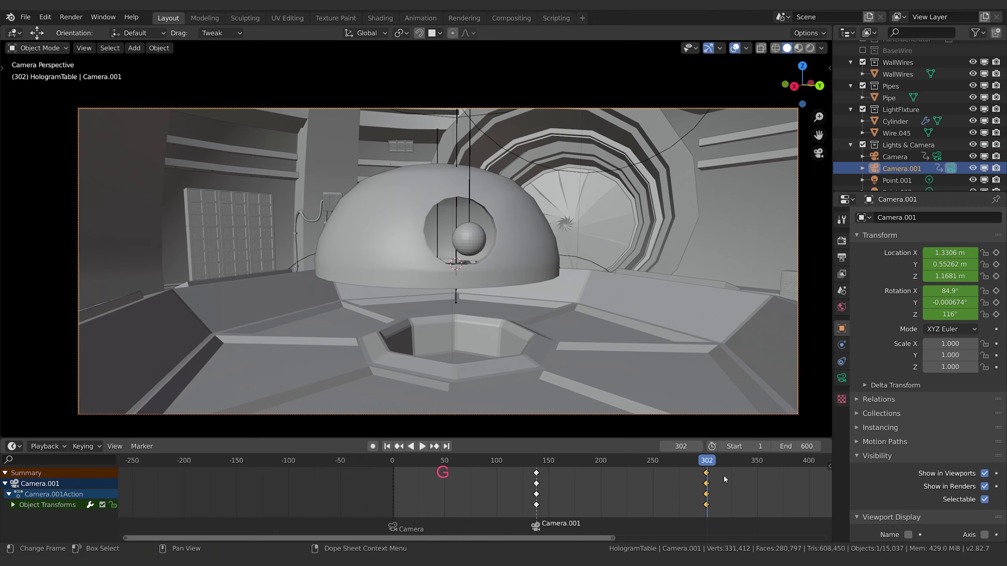
# Step: Play back the animation to review the cut to Camera.001 and its move around the table
pyautogui.press('space')
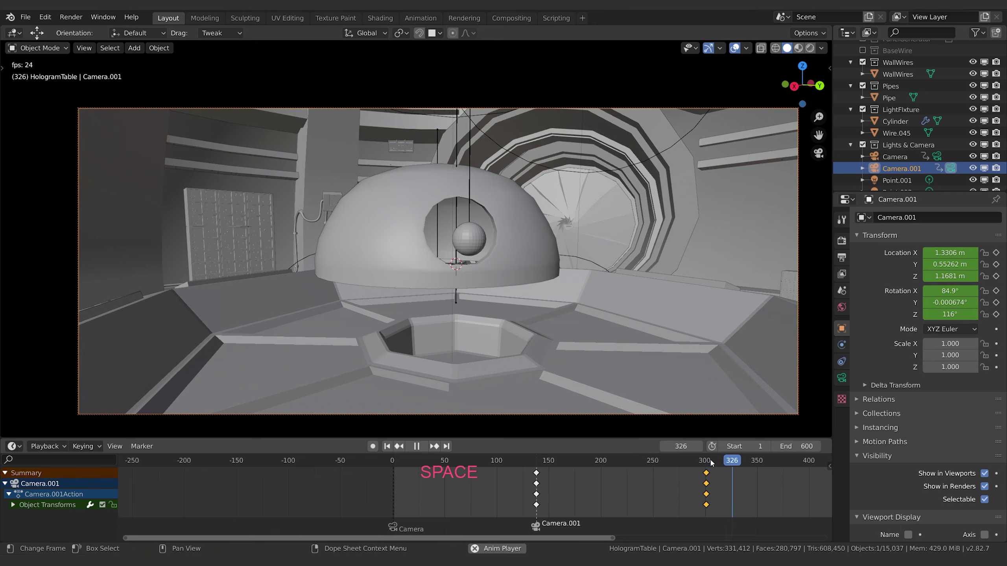
pyautogui.moveTo(661, 463); pyautogui.dragTo(422, 472)
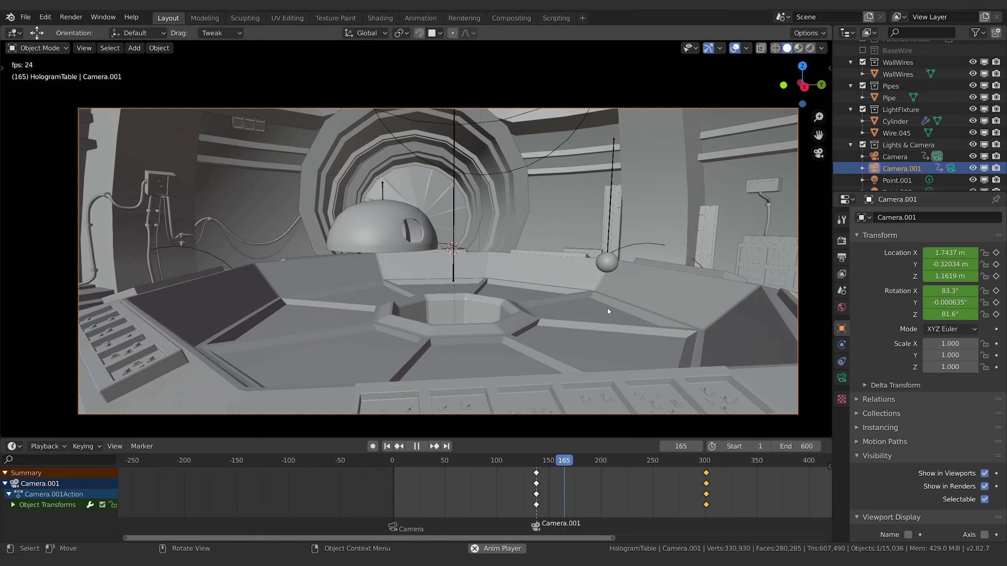
pyautogui.press('space')
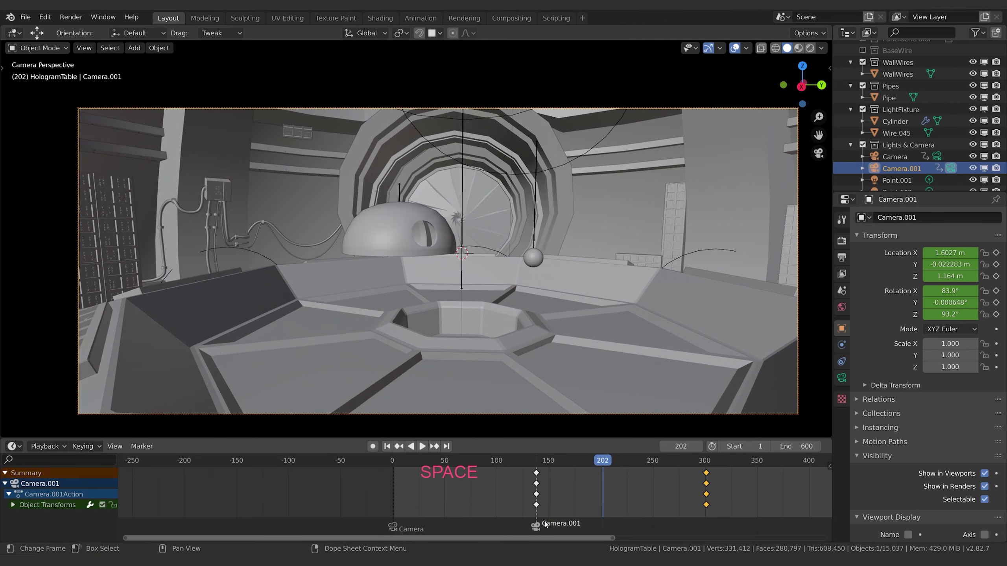
# Step: Move the Camera.001 marker earlier to about frame 130, playing back the cut to check its timing
pyautogui.press('g')
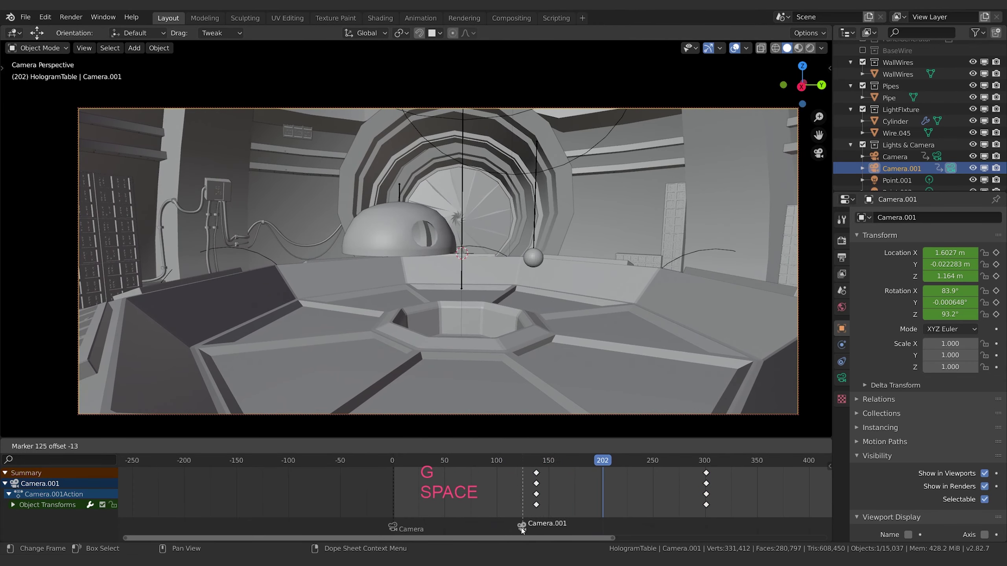
pyautogui.click(492, 465)
pyautogui.press('space')
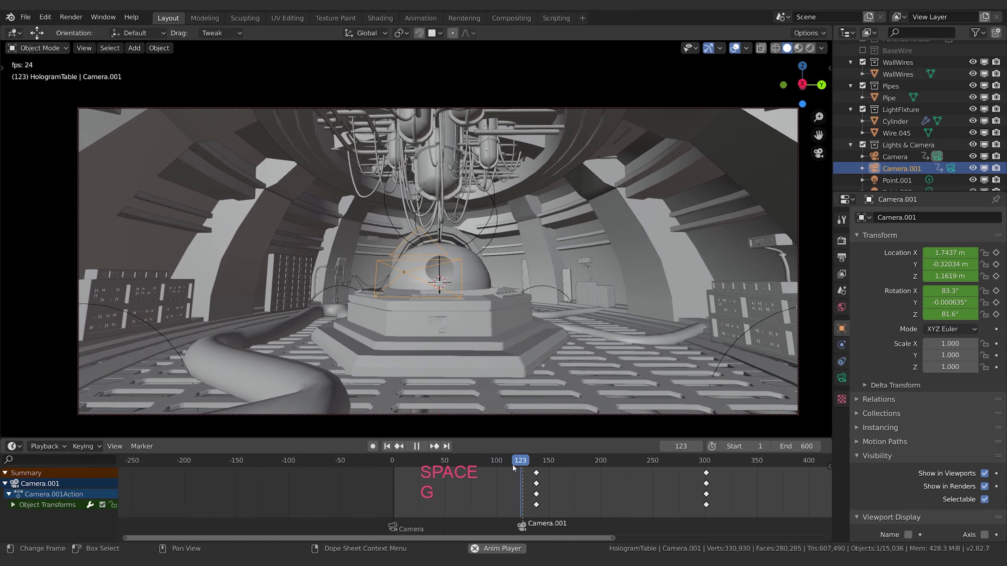
pyautogui.press('space')
pyautogui.press('g')
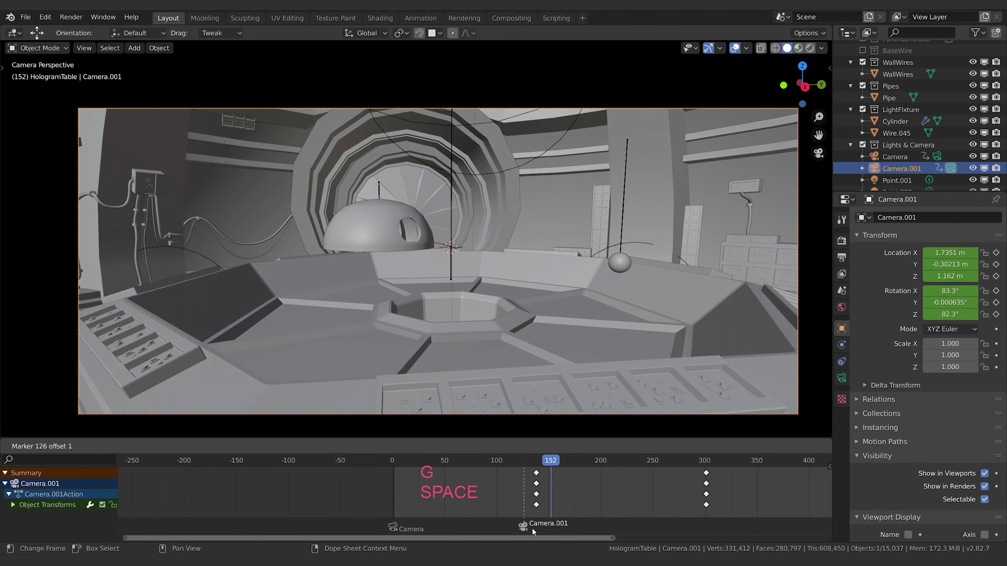
pyautogui.press('space')
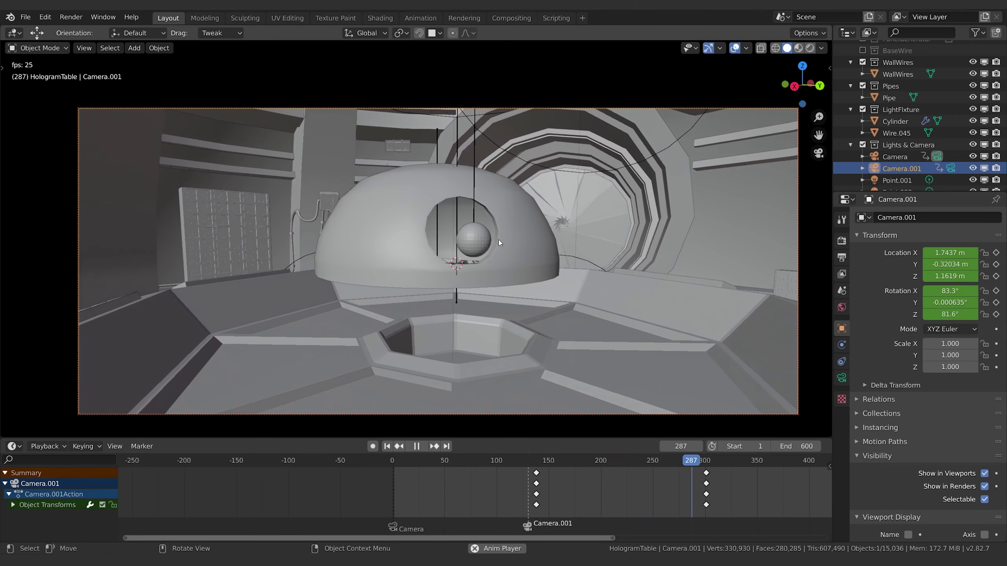
# Step: Move Camera.001's end keyframes to frame 332 and play back the slowed camera move
pyautogui.press('space')
pyautogui.click(472, 251)
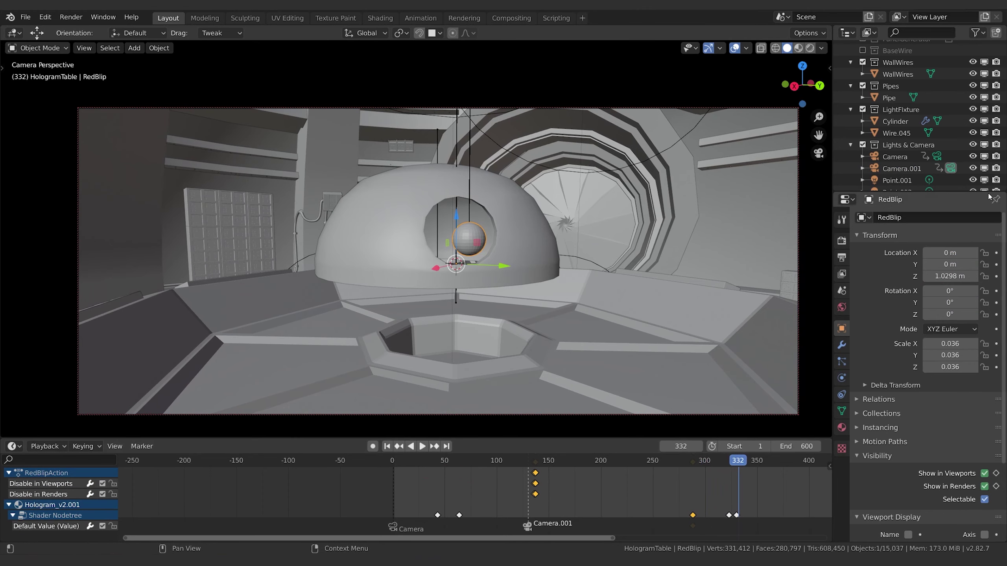
pyautogui.click(886, 171)
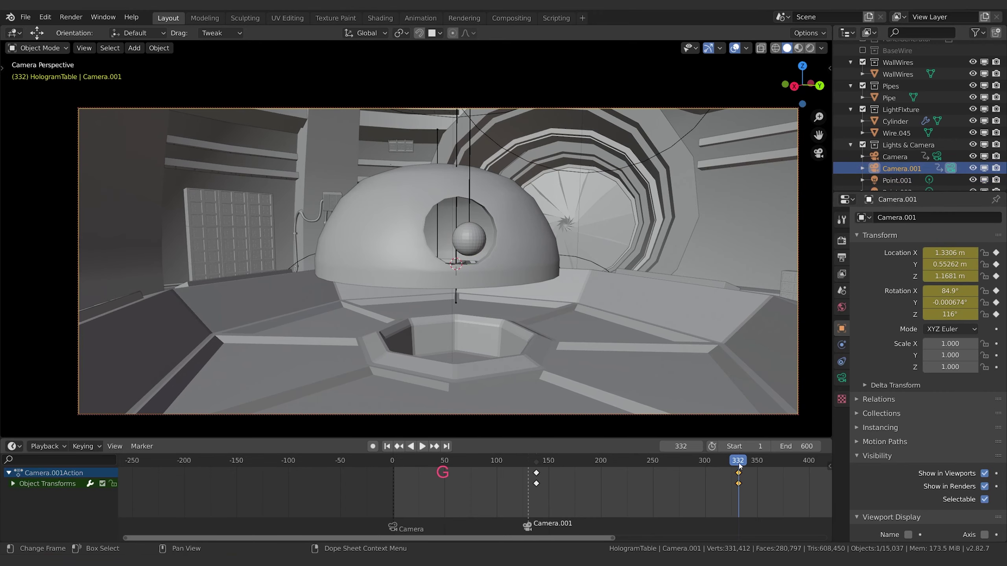
pyautogui.press('space')
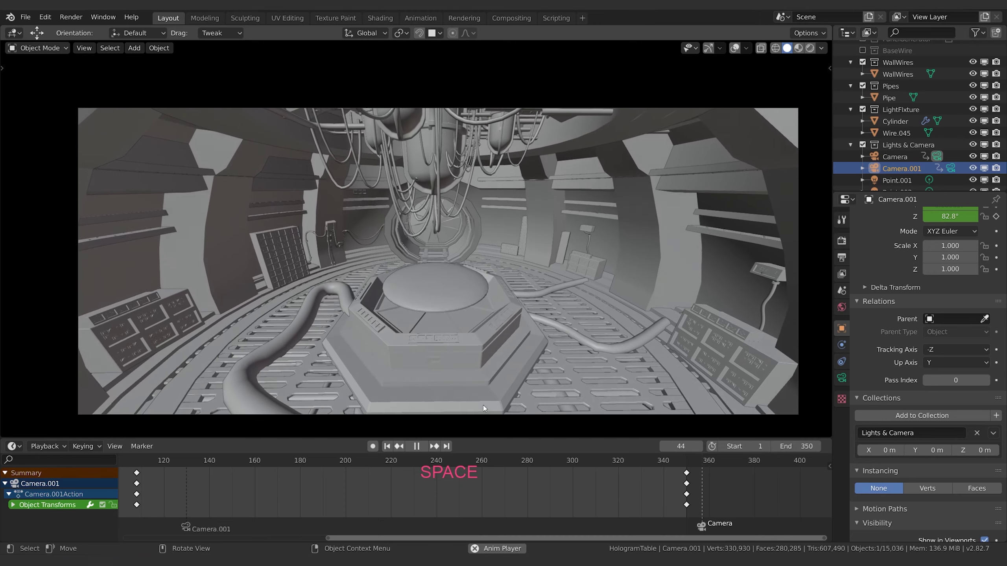
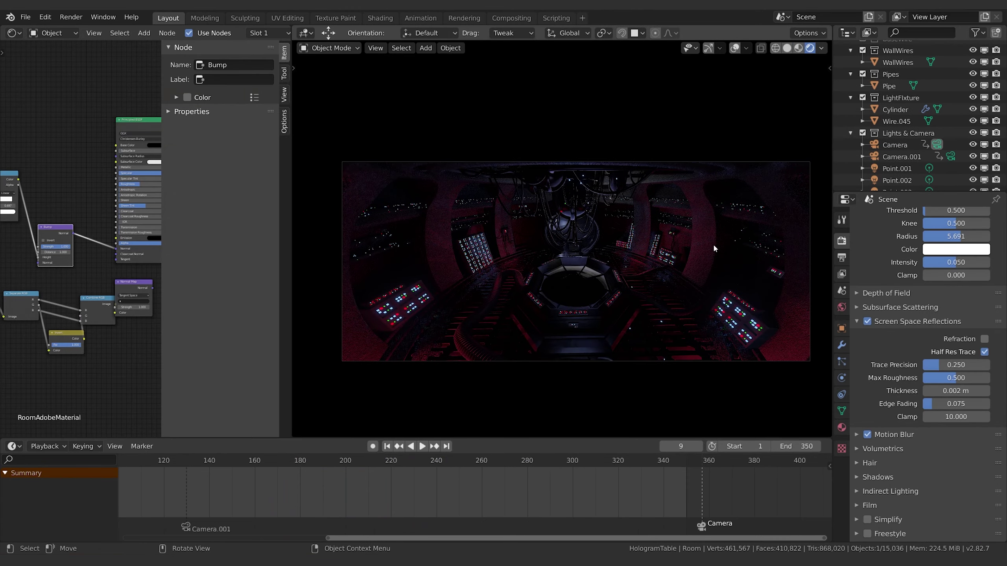
# Step: Expand HoloRoomRig in the HologramTable collection and select its Holo Holotable object
pyautogui.scroll(-8, 900, 142)
pyautogui.click(900, 153)
pyautogui.click(863, 154)
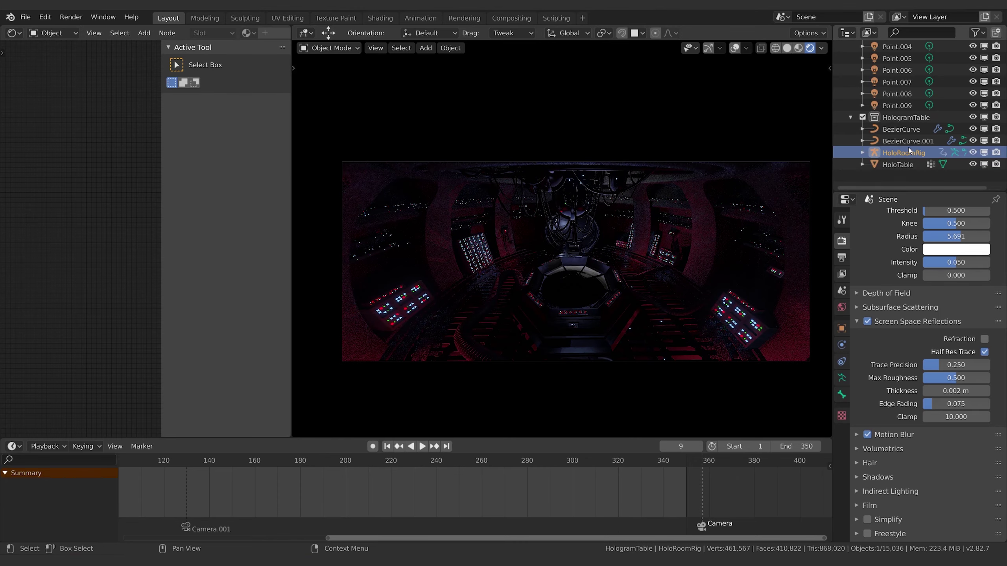
pyautogui.scroll(1, 908, 147)
pyautogui.scroll(-8, 899, 160)
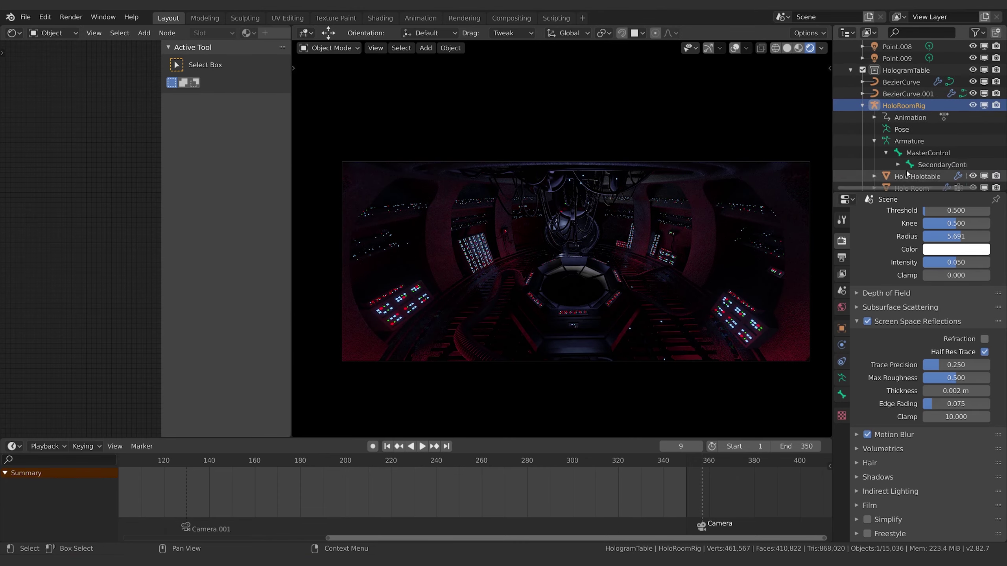
pyautogui.click(915, 145)
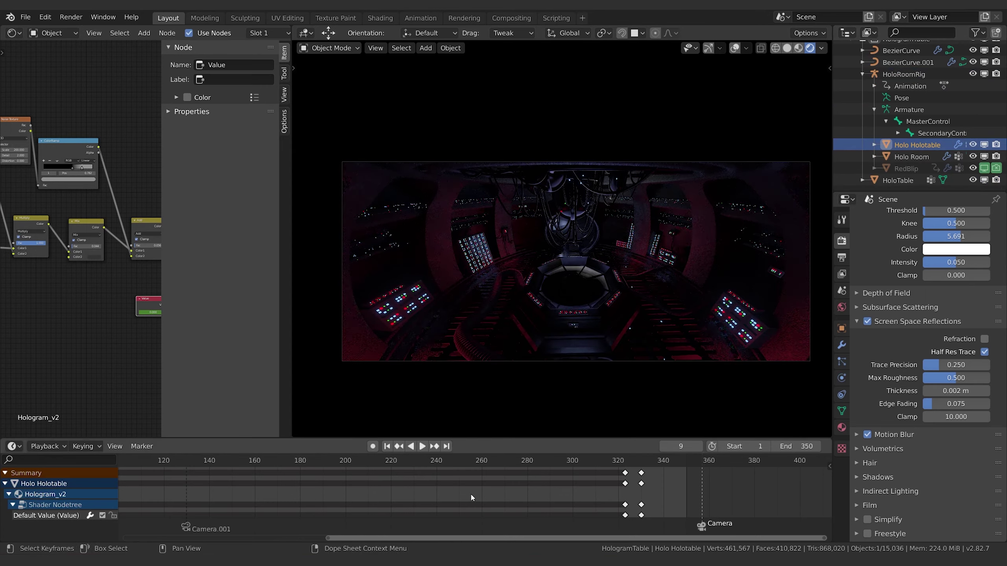
# Step: Keyframe Holo Holotable as enabled in renders and viewports at frame 43, where its hologram material animation starts
pyautogui.scroll(-3, 475, 499)
pyautogui.keyDown('ctrl'); pyautogui.scroll(3, 233, 463); pyautogui.keyUp('ctrl')
pyautogui.keyDown('shift'); pyautogui.moveTo(235, 463); pyautogui.dragTo(219, 468); pyautogui.keyUp('shift')
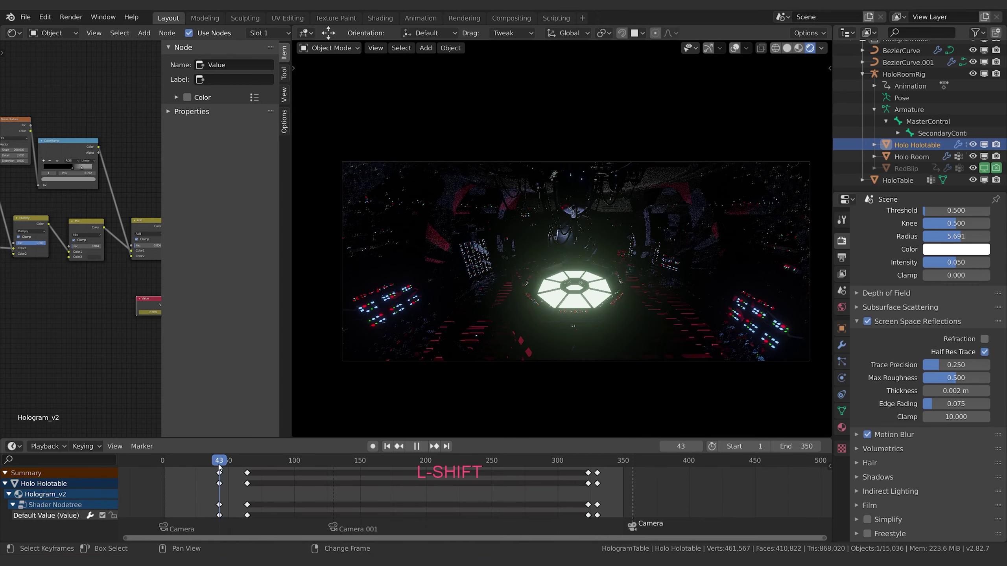
pyautogui.press('Up')
pyautogui.click(219, 468)
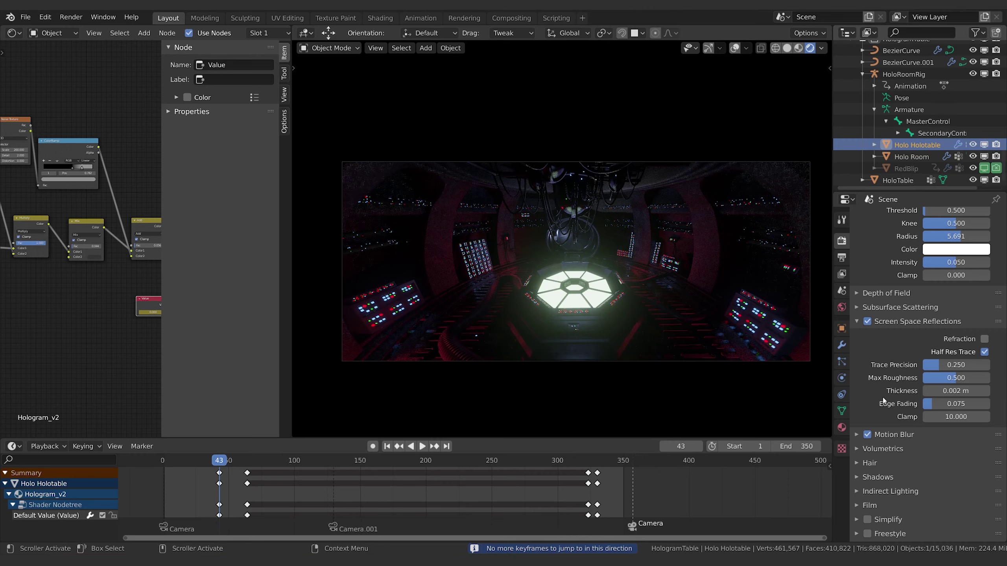
pyautogui.click(841, 427)
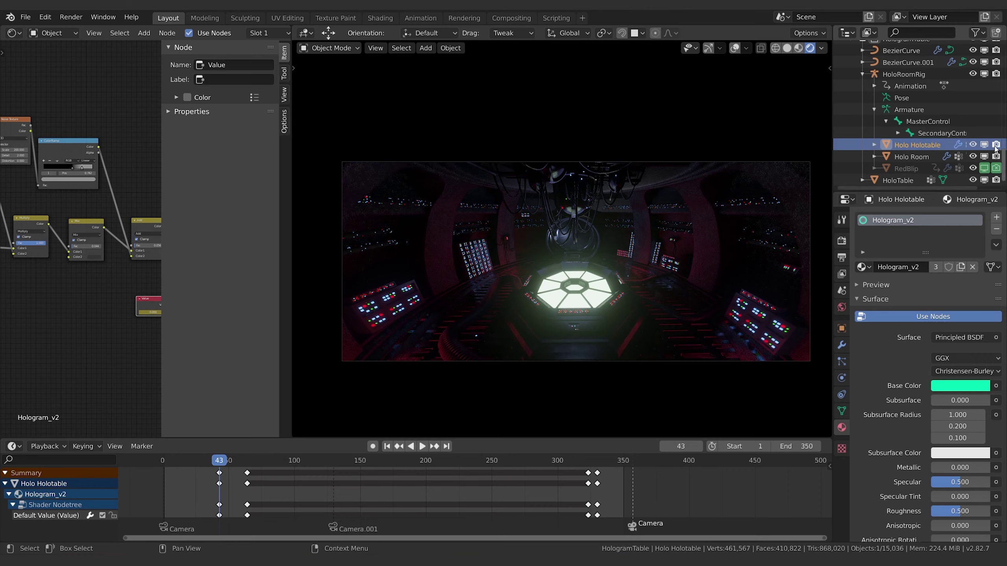
pyautogui.press('i')
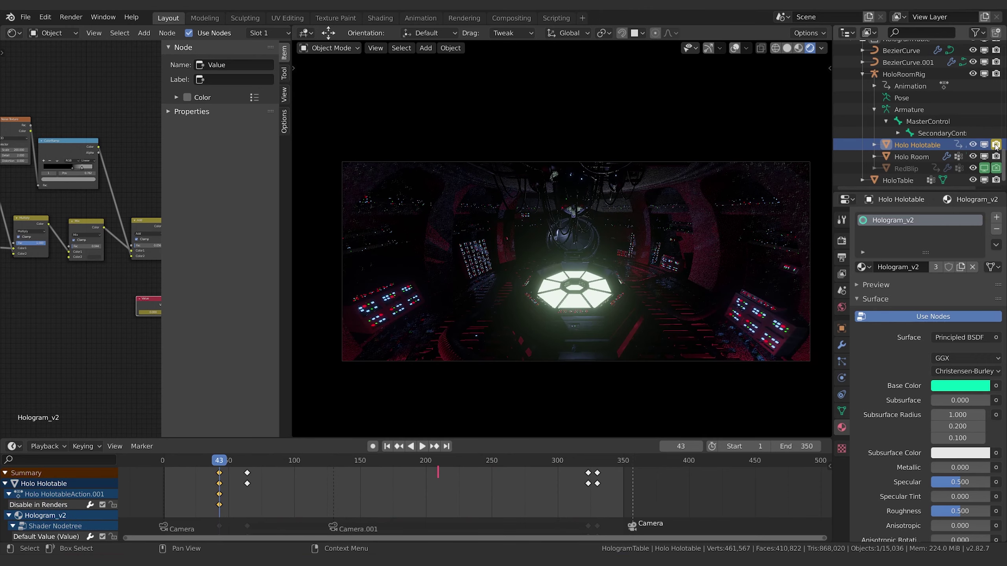
pyautogui.press('i')
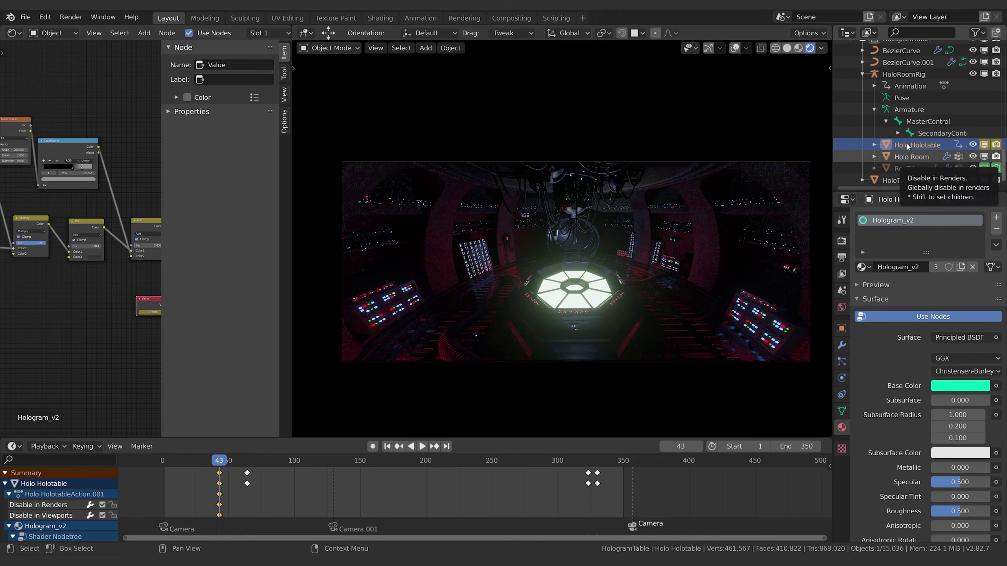
# Step: Keyframe Holo Room as enabled in renders and viewports at frame 43
pyautogui.click(873, 145)
pyautogui.scroll(-2, 874, 146)
pyautogui.click(913, 157)
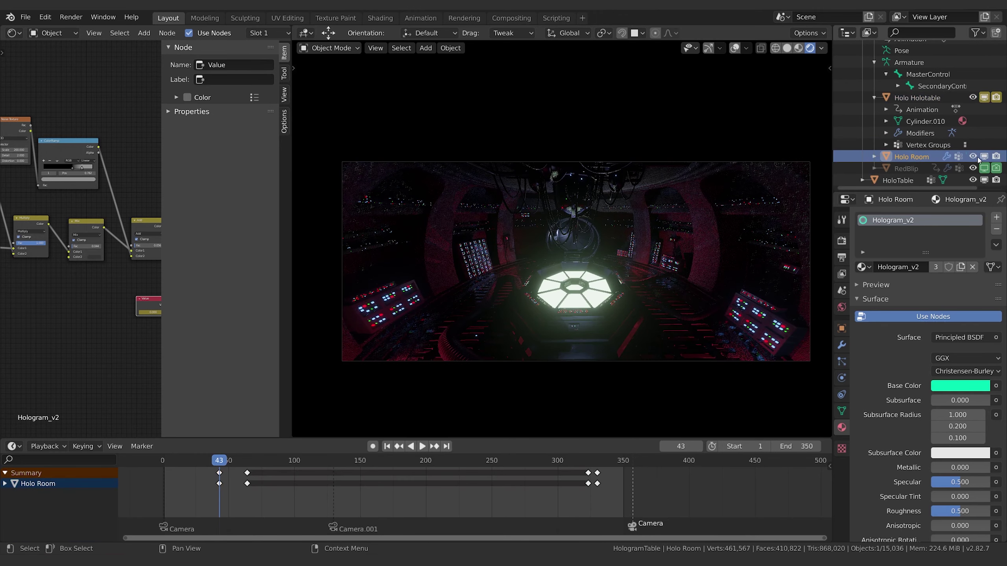
pyautogui.press('i')
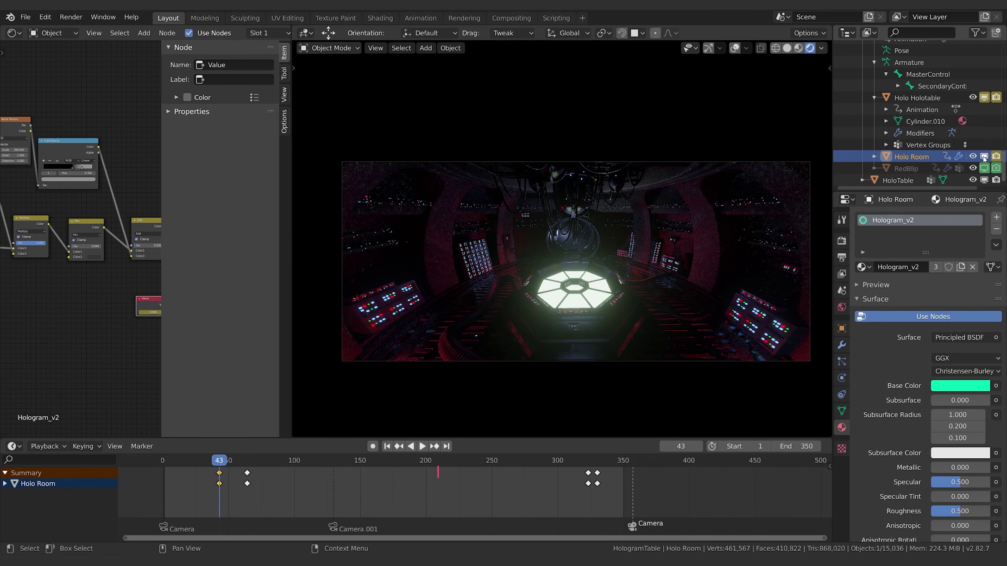
# Step: Disable Holo Room and Holo Holotable in renders and viewports at frame 42, keyframe this, and check frame 43
pyautogui.press('Left')
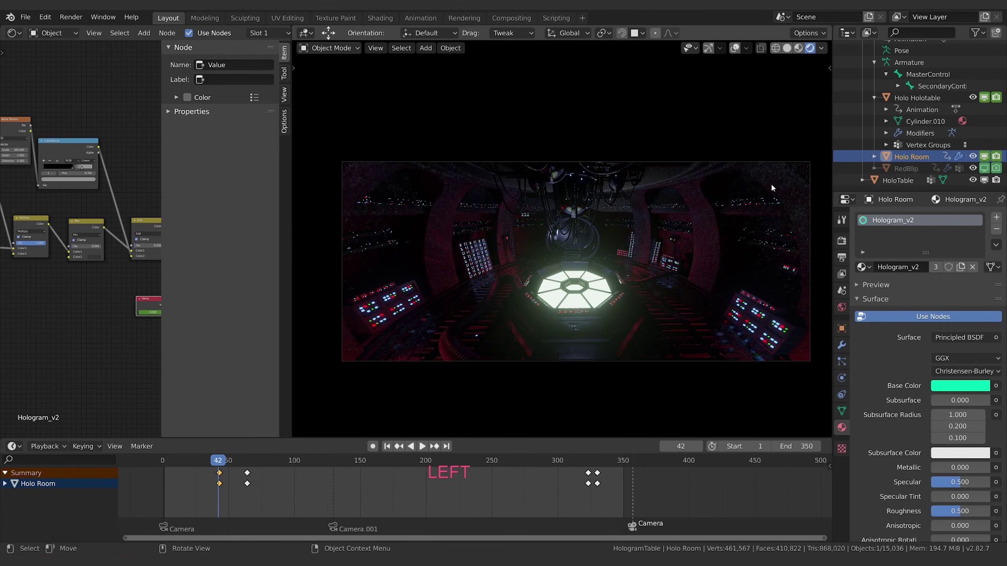
pyautogui.click(996, 156)
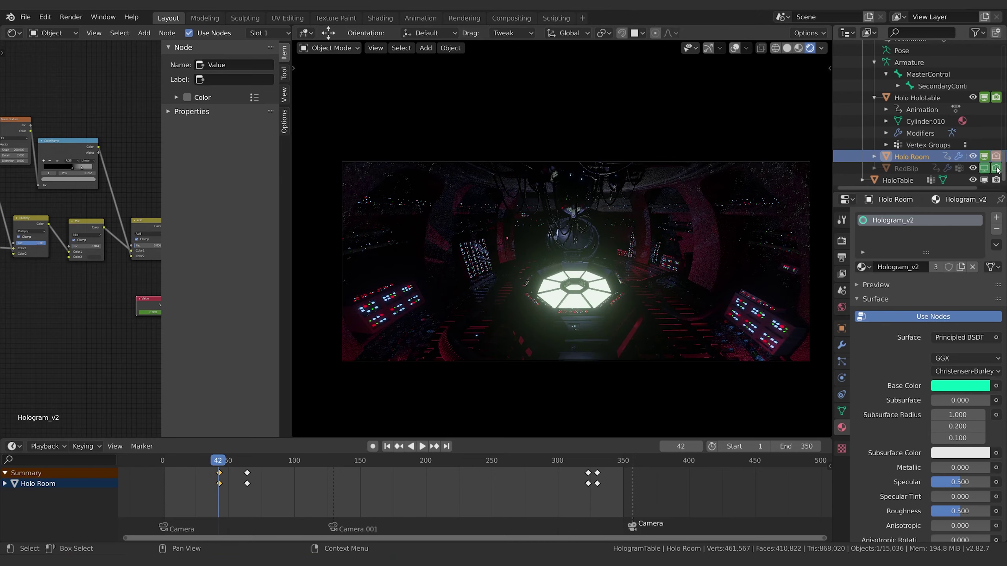
pyautogui.click(984, 156)
pyautogui.click(996, 97)
pyautogui.click(984, 97)
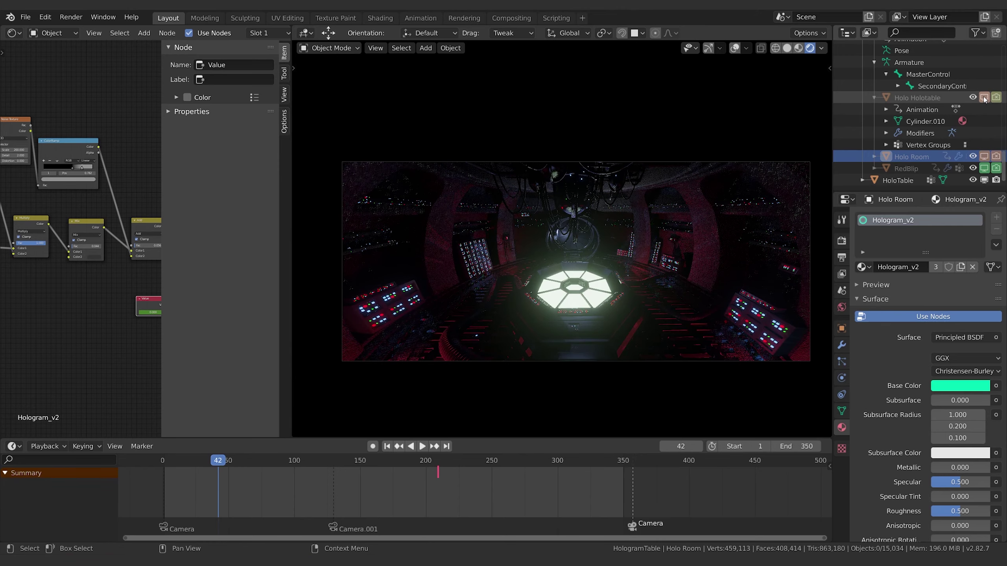
pyautogui.click(984, 156)
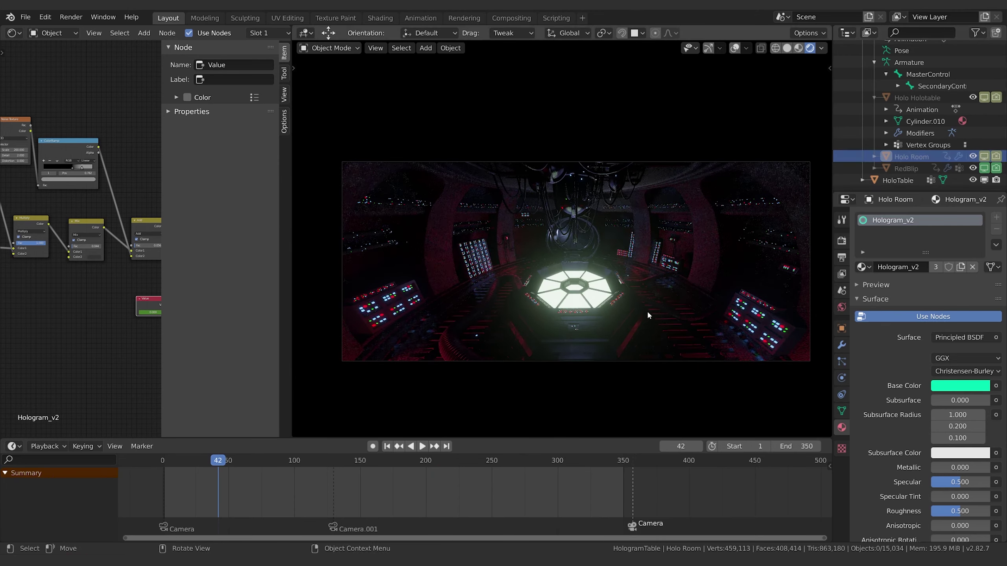
pyautogui.press('Right')
# Step: Go to frame 320, select Holo Room, and advance frame by frame through the end of its hologram fade
pyautogui.click(300, 463)
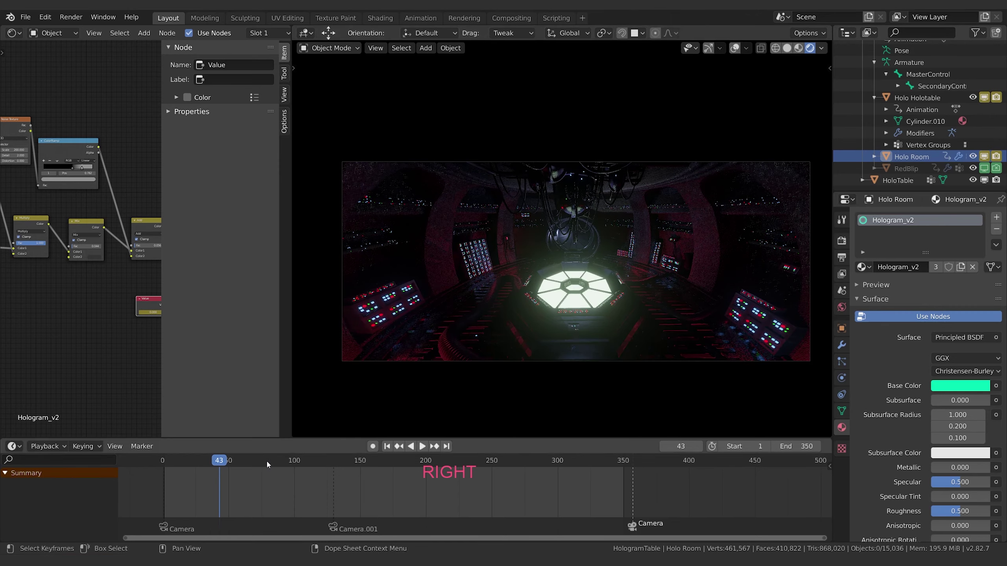
pyautogui.click(583, 461)
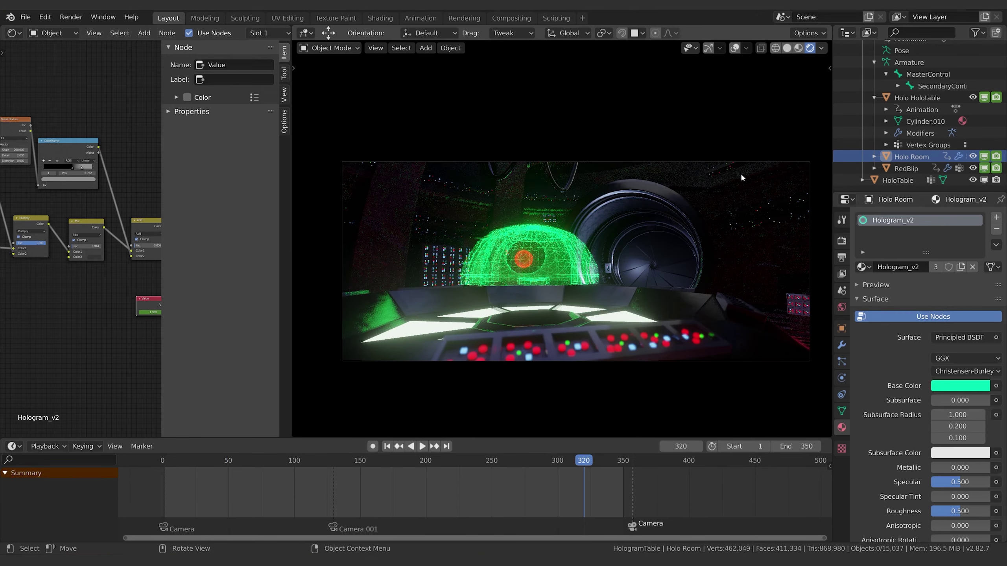
pyautogui.click(910, 156)
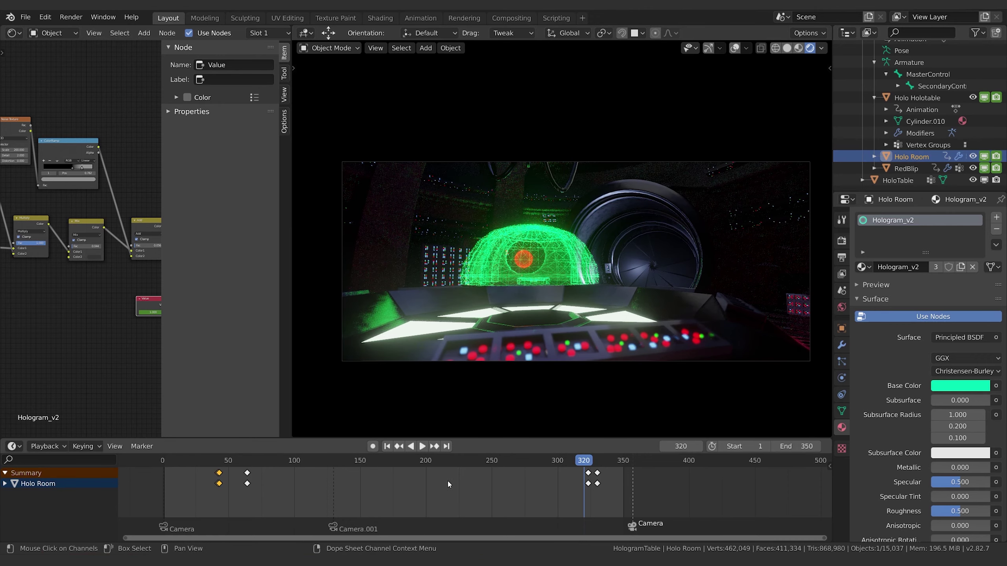
pyautogui.press('Right')
pyautogui.press('Right')
pyautogui.press('Right')
pyautogui.press('Right')
pyautogui.press('Right')
pyautogui.press('Right')
pyautogui.press('Right')
pyautogui.press('Right')
pyautogui.press('Right')
pyautogui.press('Right')
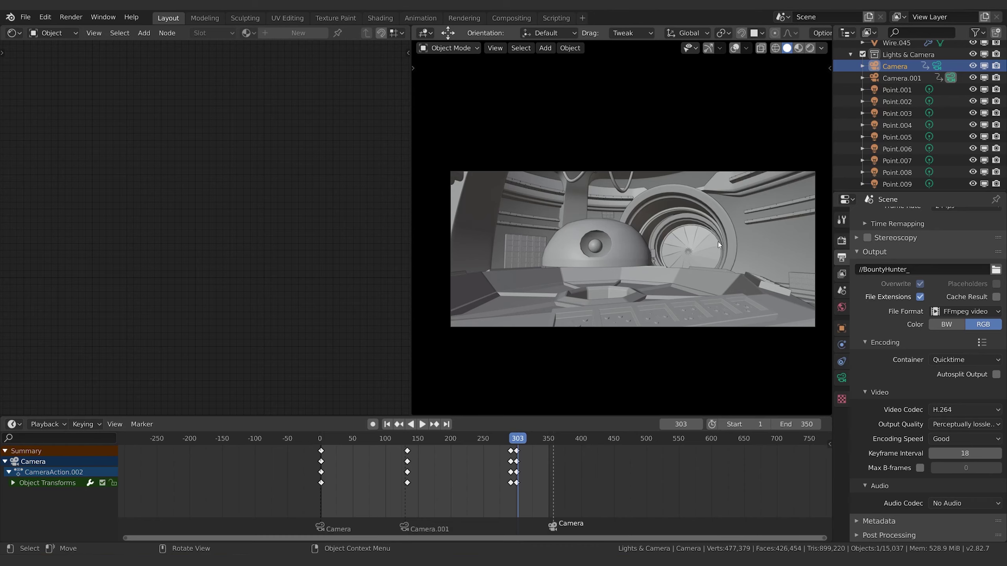
# Step: Turn off Lock Camera to View, leave the camera view toward the tunnel, and show the viewport overlays
pyautogui.moveTo(673, 231); pyautogui.dragTo(695, 261, button='middle')
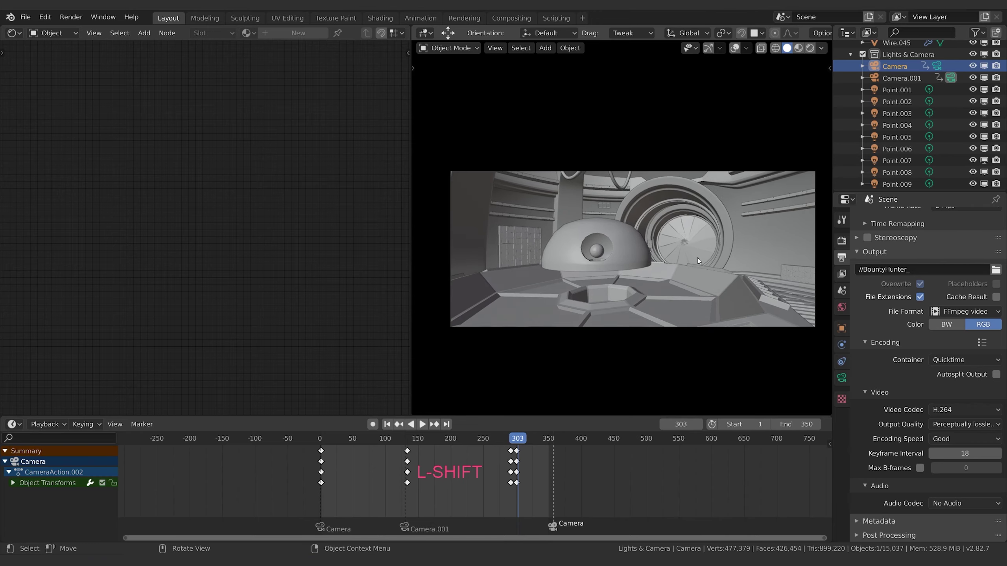
pyautogui.click(825, 58)
pyautogui.moveTo(523, 222); pyautogui.dragTo(594, 206, button='middle')
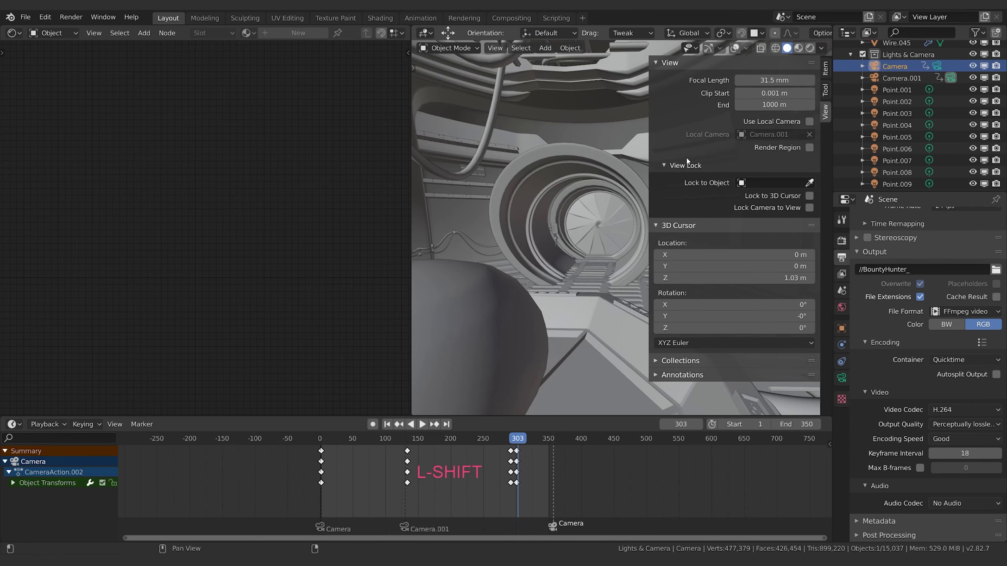
pyautogui.press('n')
pyautogui.click(735, 48)
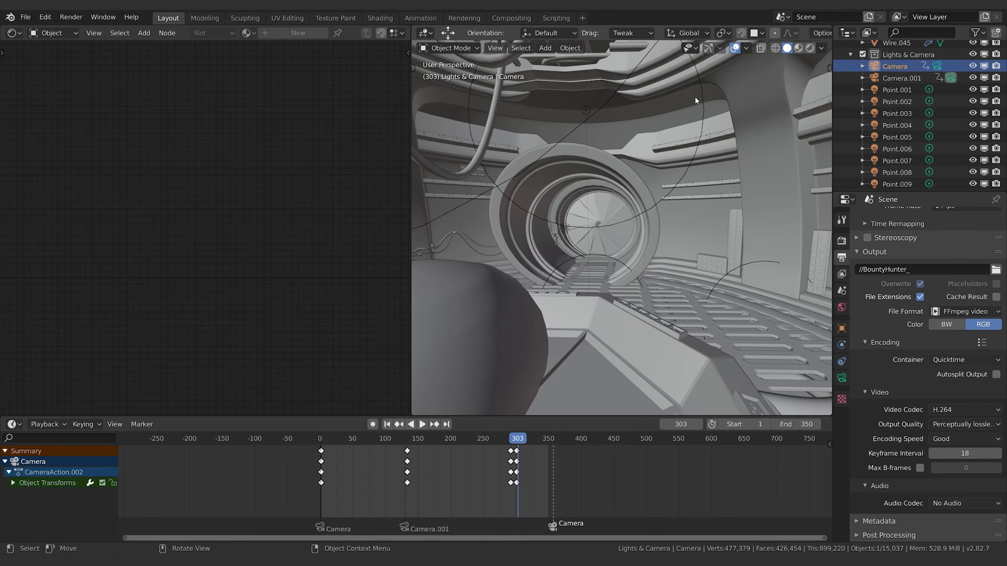
# Step: Select Door Blade.000 at the end of the tunnel and frame it in the viewport
pyautogui.moveTo(743, 63); pyautogui.dragTo(641, 266, button='middle')
pyautogui.click(645, 237)
pyautogui.press('KP_Decimal')
pyautogui.scroll(5, 702, 238)
pyautogui.scroll(-5, 702, 238)
# Step: Examine the overlapping blades of Door Blade.000 in Edit Mode and with X-ray, ending in solid Object Mode
pyautogui.press('Tab')
pyautogui.press('Tab')
pyautogui.scroll(4, 604, 254)
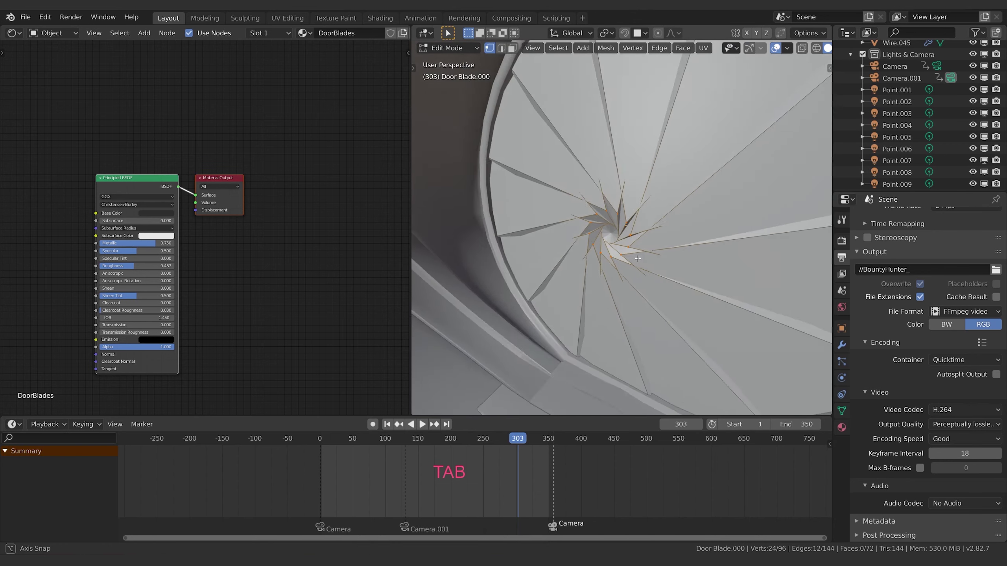
pyautogui.click(800, 48)
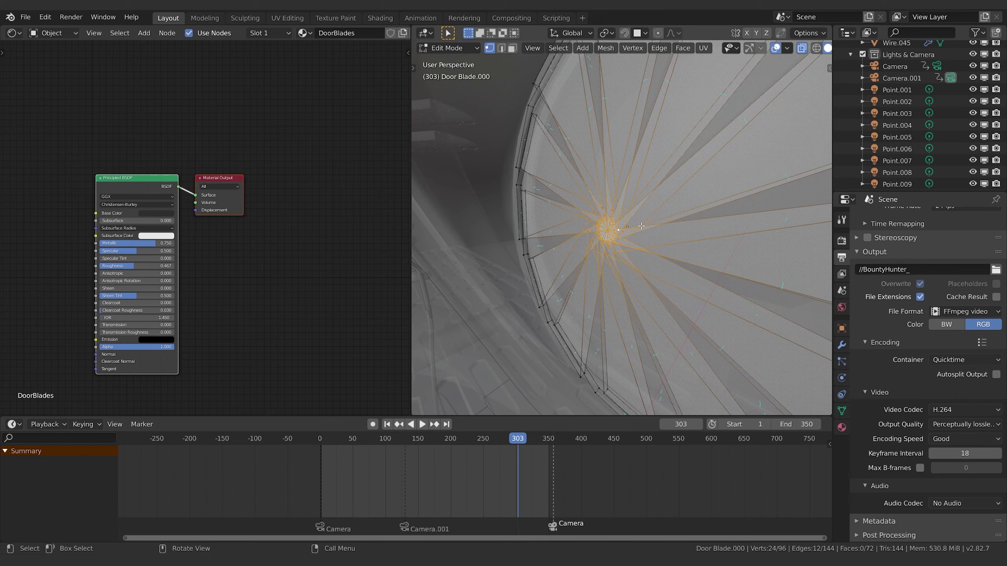
pyautogui.moveTo(692, 218); pyautogui.dragTo(701, 208, button='middle')
pyautogui.moveTo(673, 250); pyautogui.dragTo(799, 119, button='middle')
pyautogui.press('Tab')
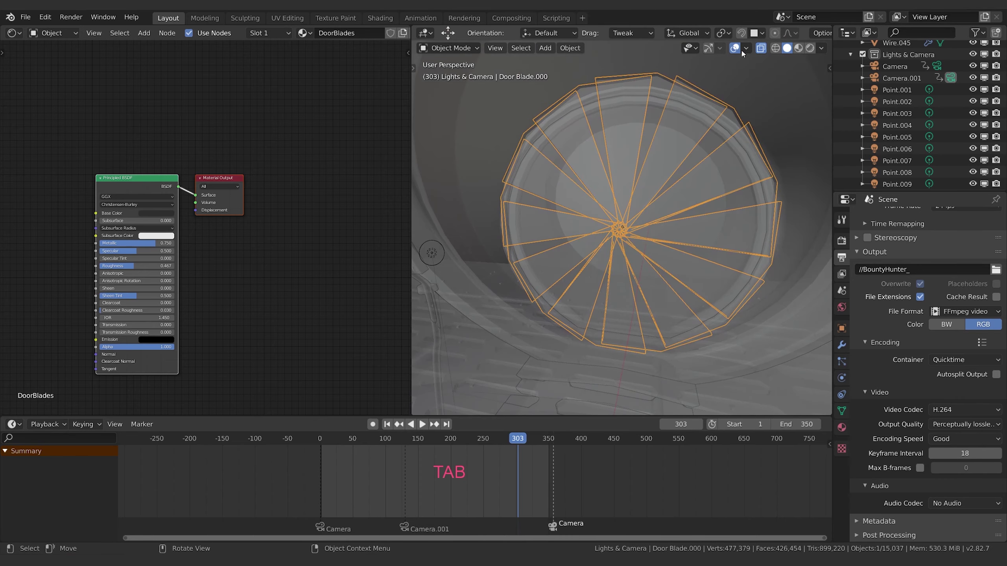
pyautogui.hotkey('alt', 'z')
pyautogui.moveTo(677, 230); pyautogui.dragTo(644, 168, button='middle')
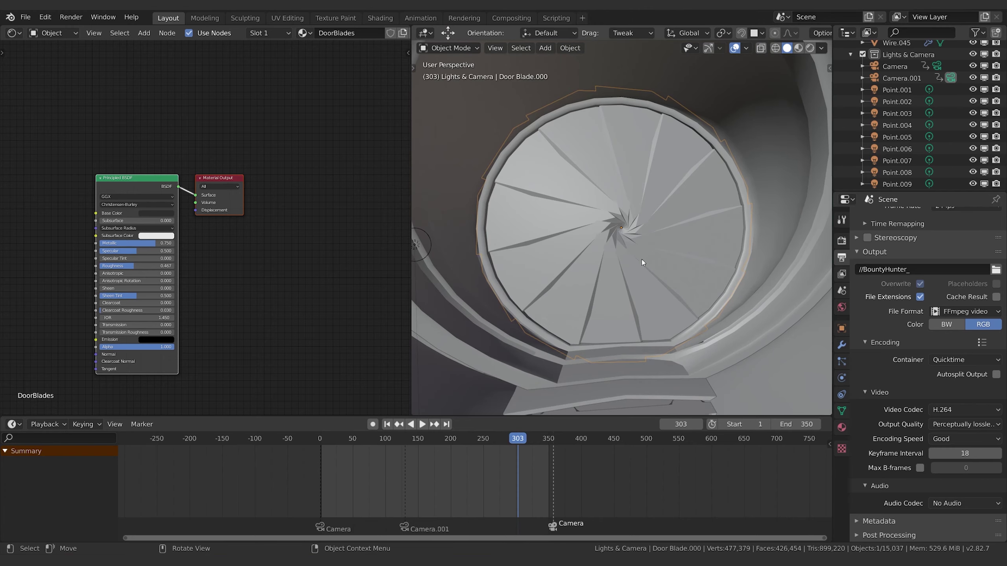
pyautogui.moveTo(628, 196); pyautogui.dragTo(581, 157, button='middle')
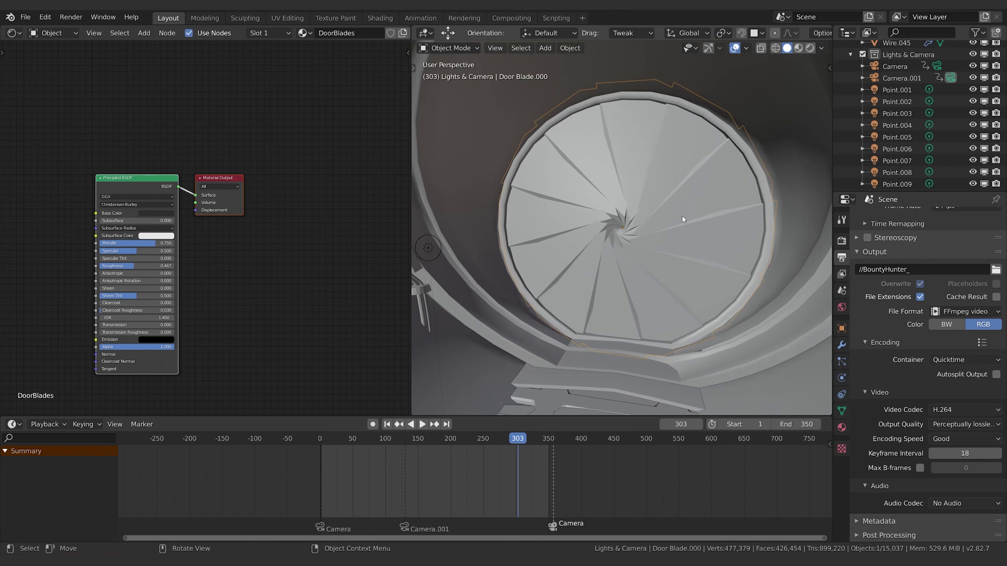
pyautogui.press('F3')
pyautogui.write('join')
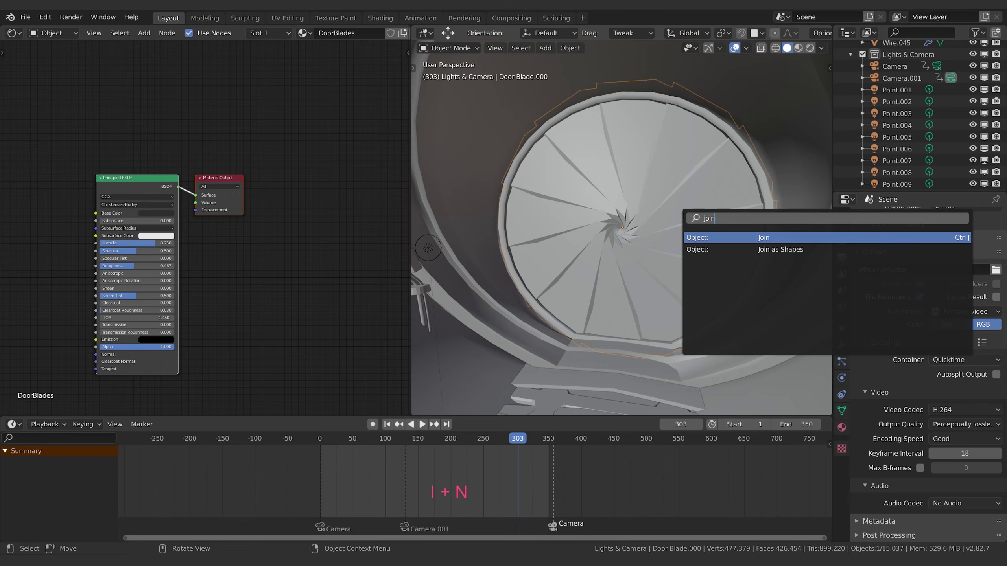
pyautogui.press('Escape')
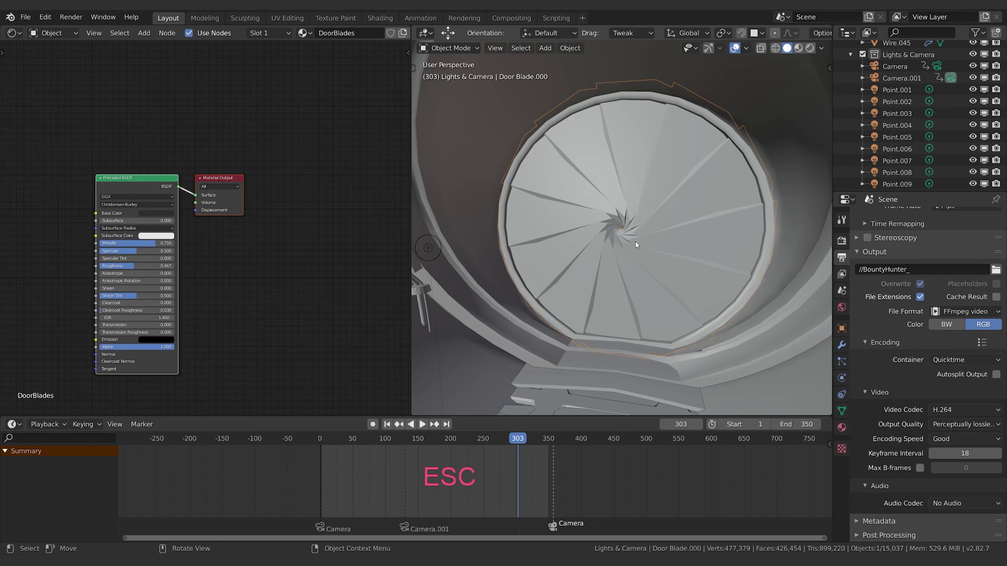
# Step: Examine the closed iris blades and how they overlap around the door's centre
pyautogui.scroll(5, 658, 237)
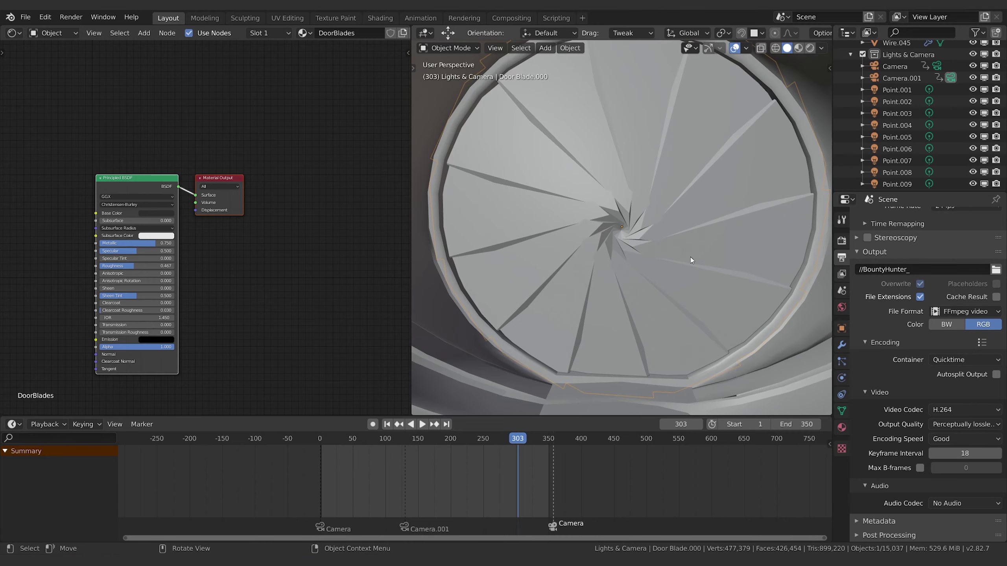
pyautogui.scroll(-4, 627, 262)
pyautogui.moveTo(650, 263)
pyautogui.mouseDown(button='middle')
pyautogui.moveTo(672, 265)
pyautogui.moveTo(643, 279)
pyautogui.moveTo(589, 274)
pyautogui.moveTo(643, 264)
pyautogui.mouseUp(button='middle')
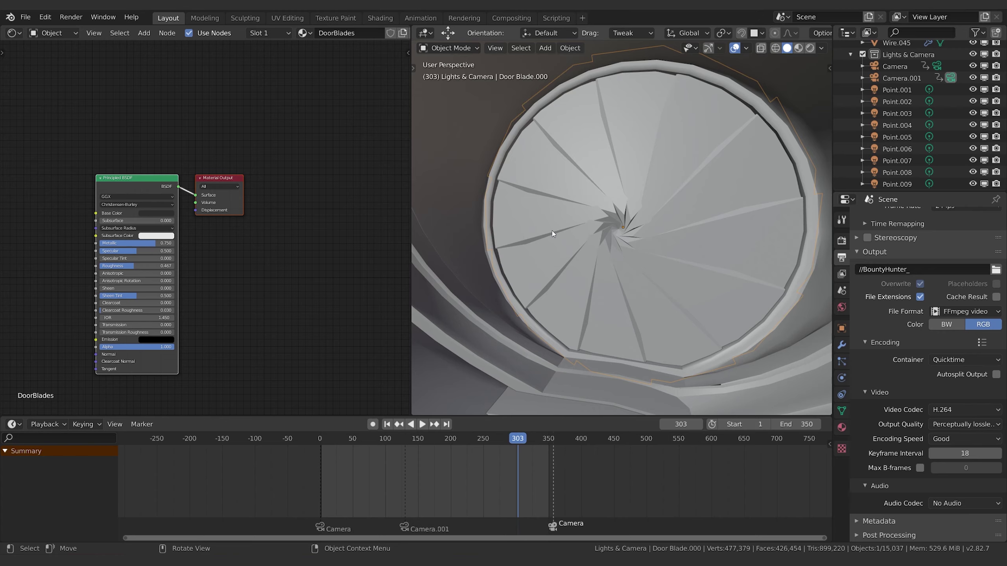
pyautogui.moveTo(630, 232); pyautogui.dragTo(652, 256, button='middle')
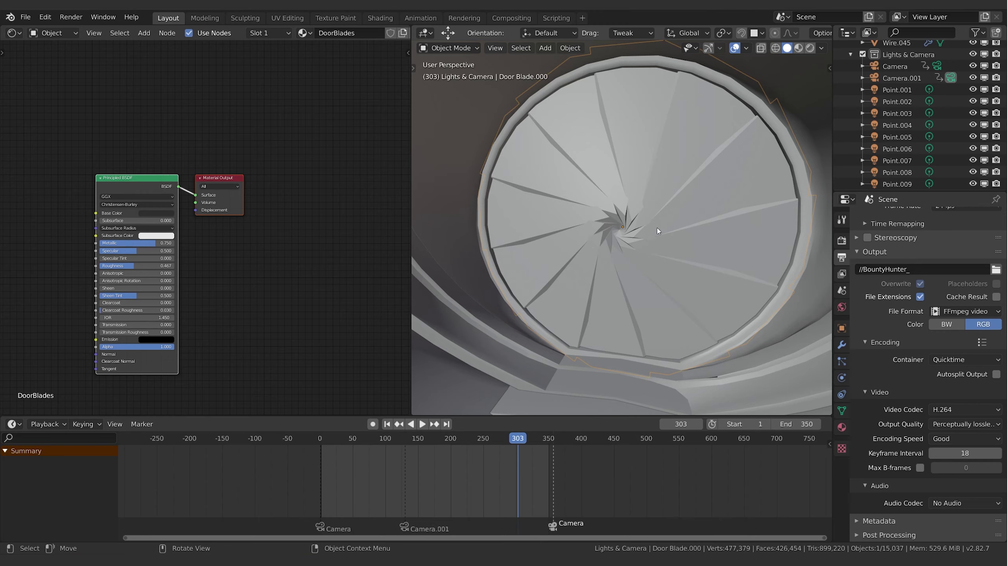
pyautogui.moveTo(637, 277)
pyautogui.mouseDown(button='middle')
pyautogui.moveTo(636, 258)
pyautogui.moveTo(645, 277)
pyautogui.moveTo(639, 271)
pyautogui.mouseUp(button='middle')
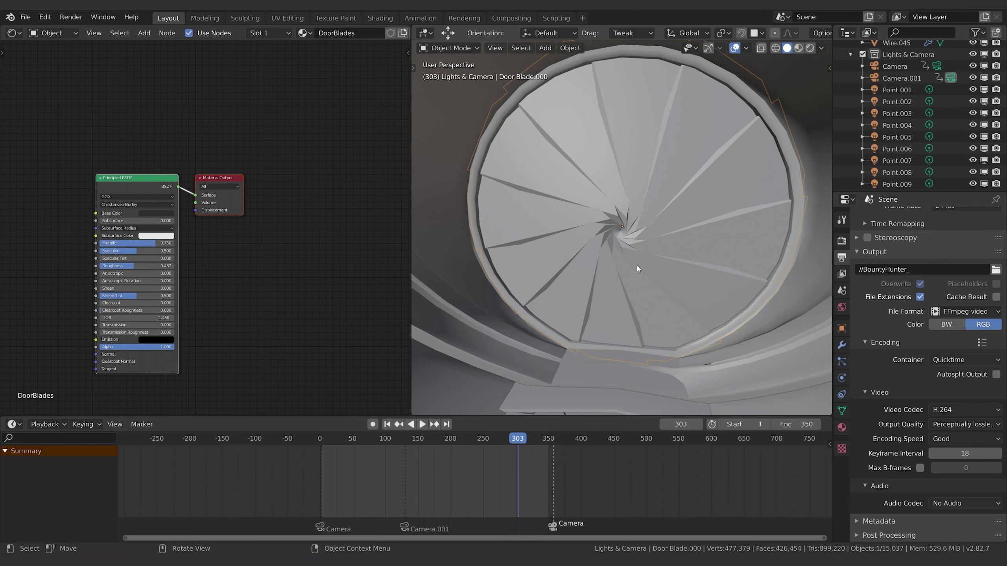
pyautogui.moveTo(637, 266); pyautogui.dragTo(631, 250, button='middle')
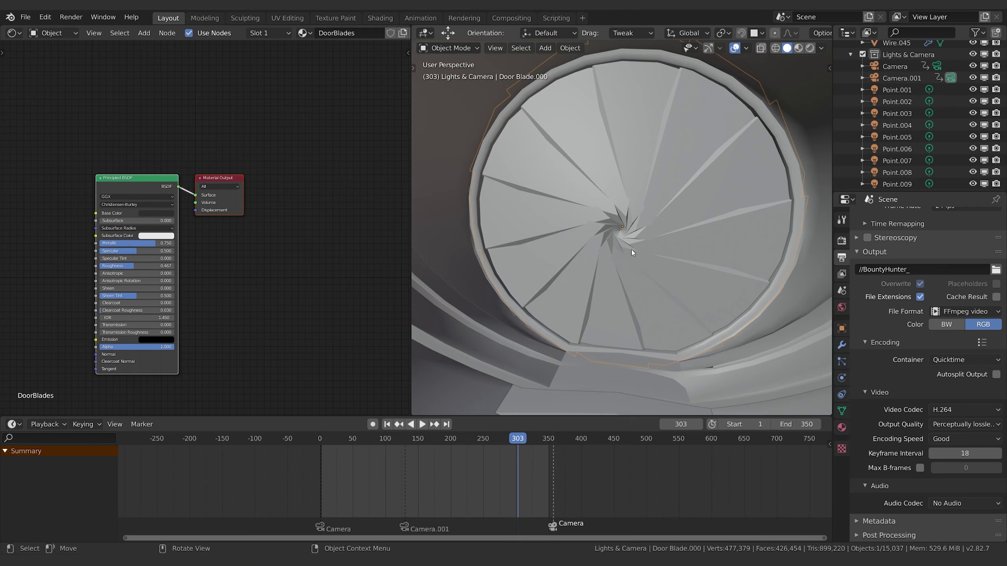
pyautogui.moveTo(698, 239); pyautogui.dragTo(686, 239, button='middle')
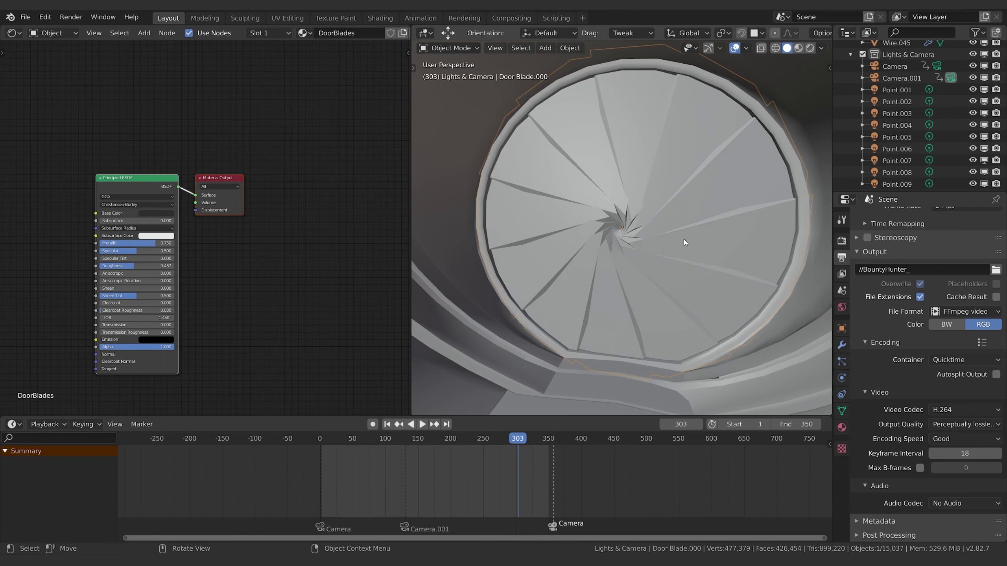
# Step: Open the mesh data properties of Door Blade.000 and add a base shape key for the closed door
pyautogui.click(841, 411)
pyautogui.moveTo(764, 269); pyautogui.dragTo(753, 309, button='middle')
pyautogui.click(876, 306)
pyautogui.click(876, 306)
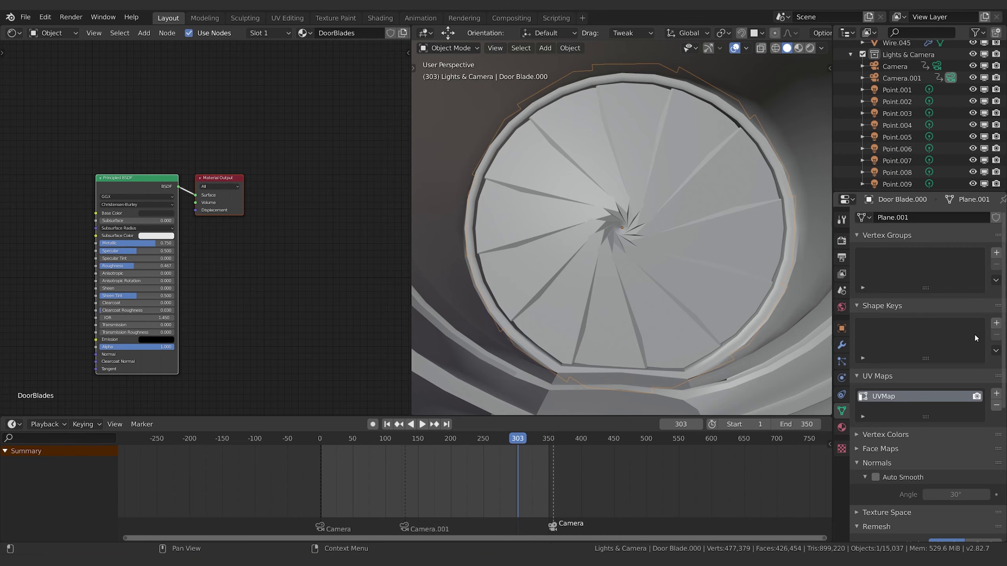
pyautogui.scroll(3, 682, 262)
pyautogui.press('Tab')
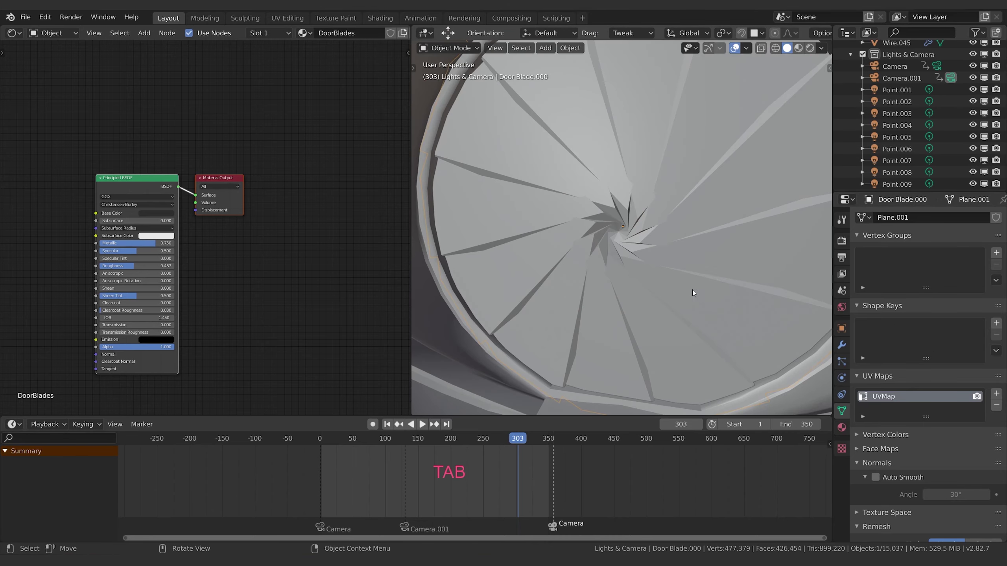
pyautogui.scroll(-3, 631, 279)
pyautogui.moveTo(657, 283)
pyautogui.mouseDown(button='middle')
pyautogui.moveTo(670, 264)
pyautogui.moveTo(658, 268)
pyautogui.mouseUp(button='middle')
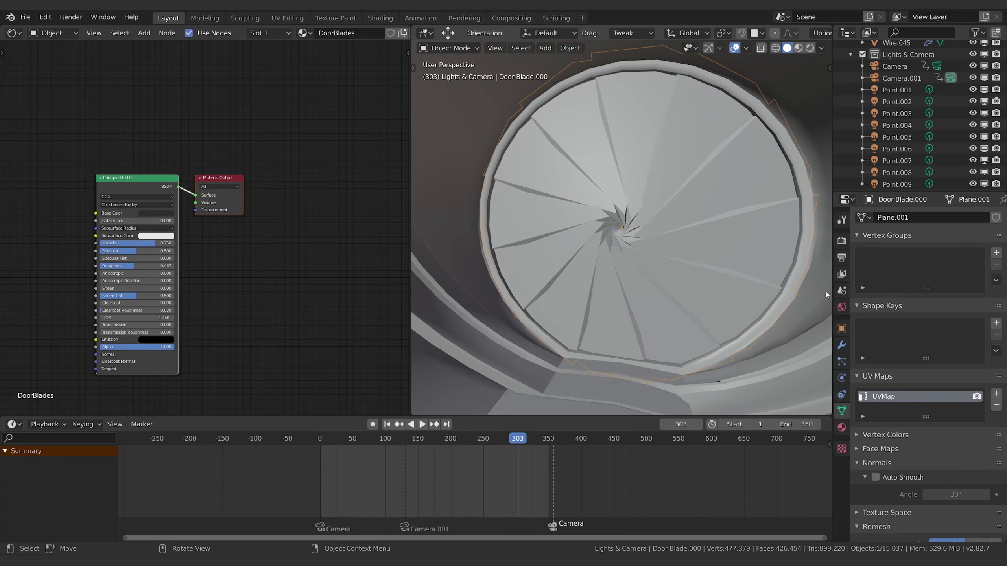
pyautogui.click(996, 323)
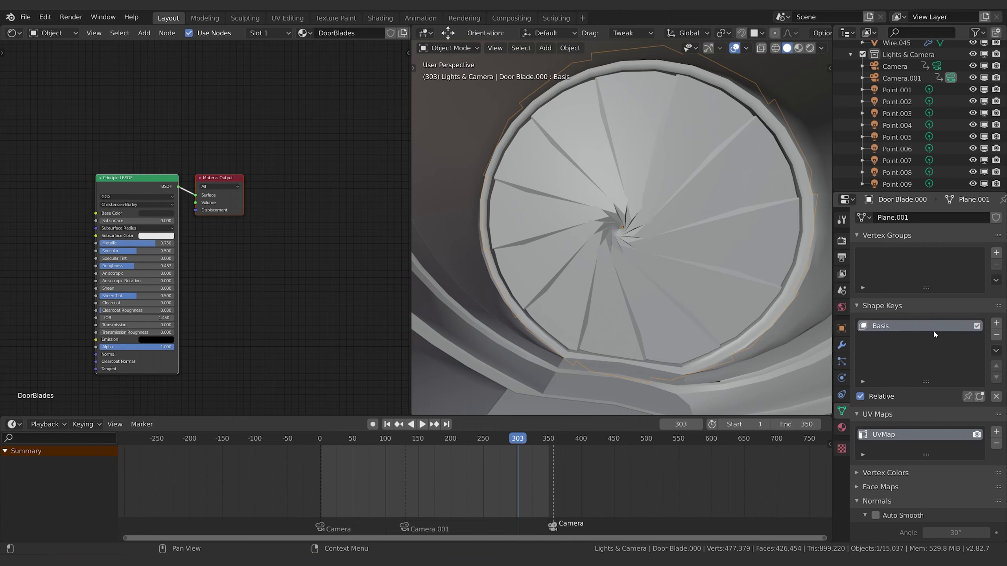
# Step: Add a second shape key to Door Blade.000 and name it DoorOpen
pyautogui.moveTo(581, 230); pyautogui.dragTo(599, 240, button='middle')
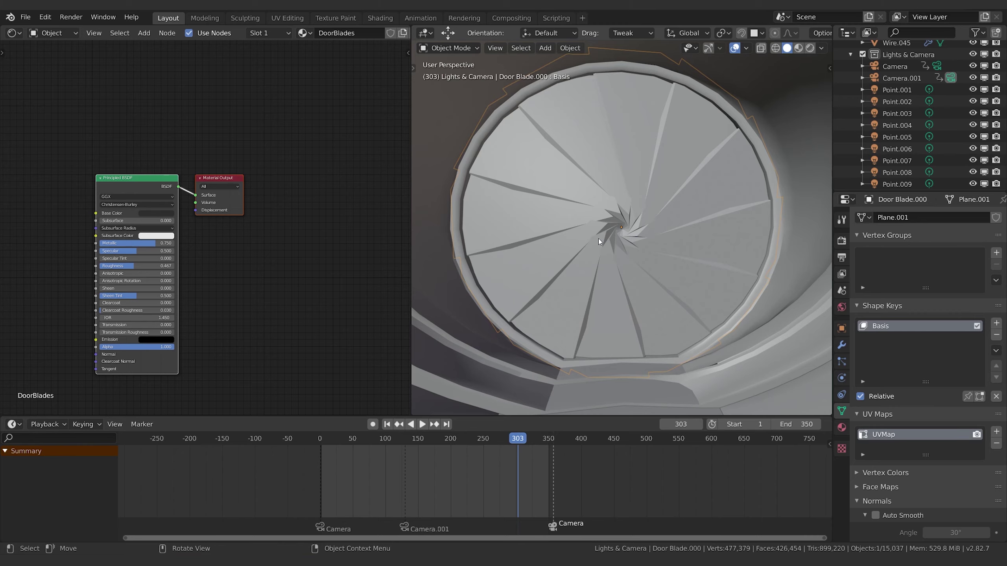
pyautogui.moveTo(643, 251); pyautogui.dragTo(788, 253, button='middle')
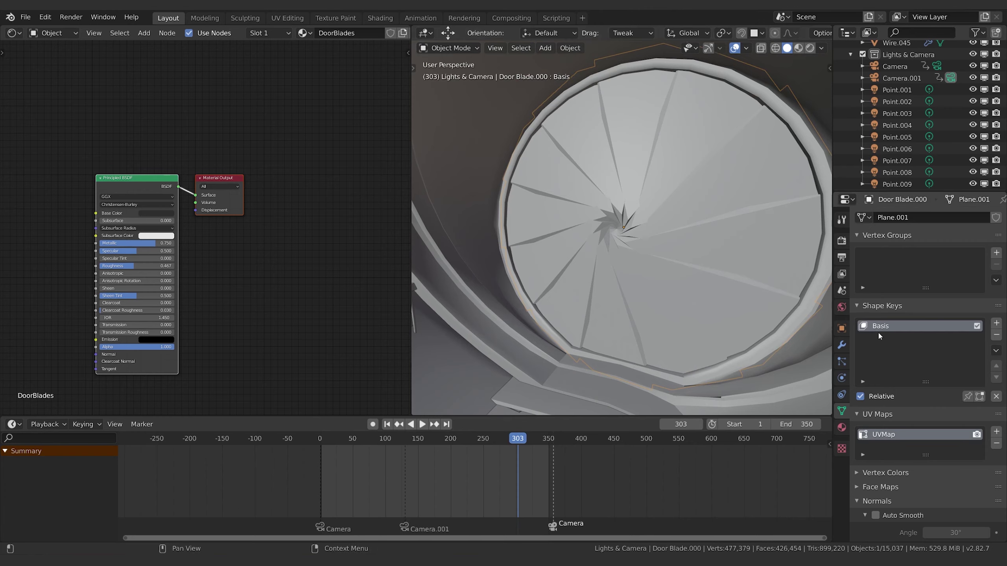
pyautogui.moveTo(538, 285); pyautogui.dragTo(591, 206, button='middle')
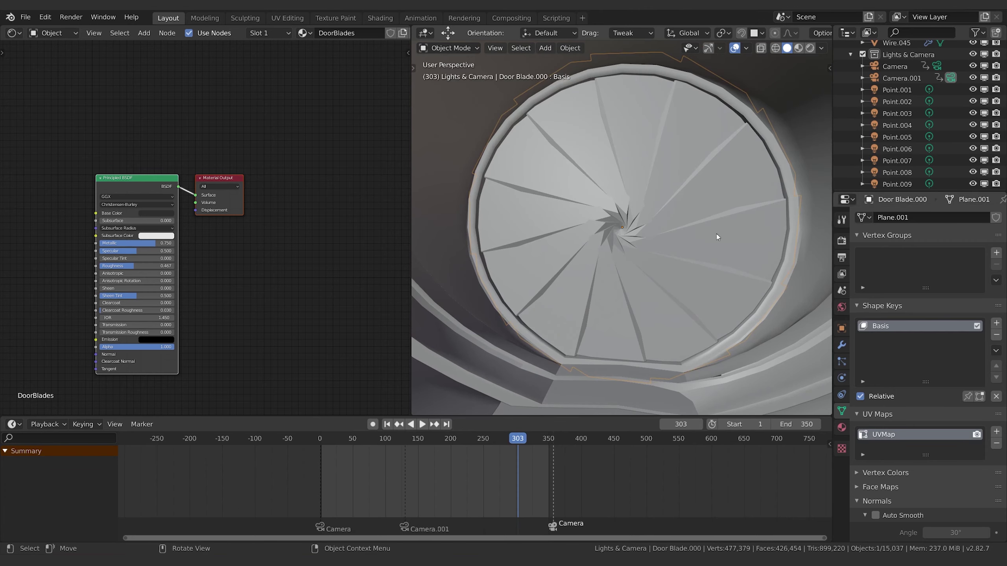
pyautogui.press('Tab')
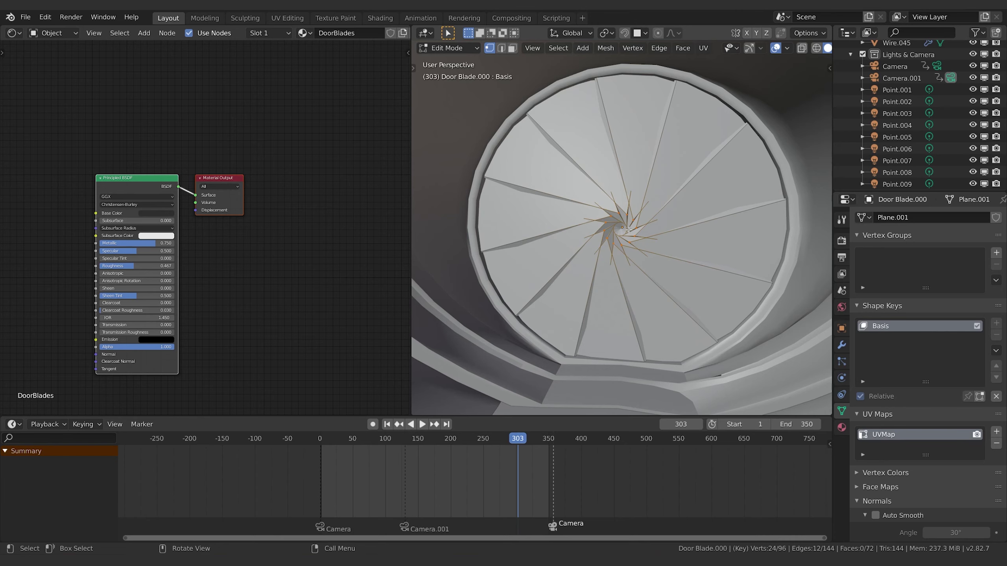
pyautogui.press('Tab')
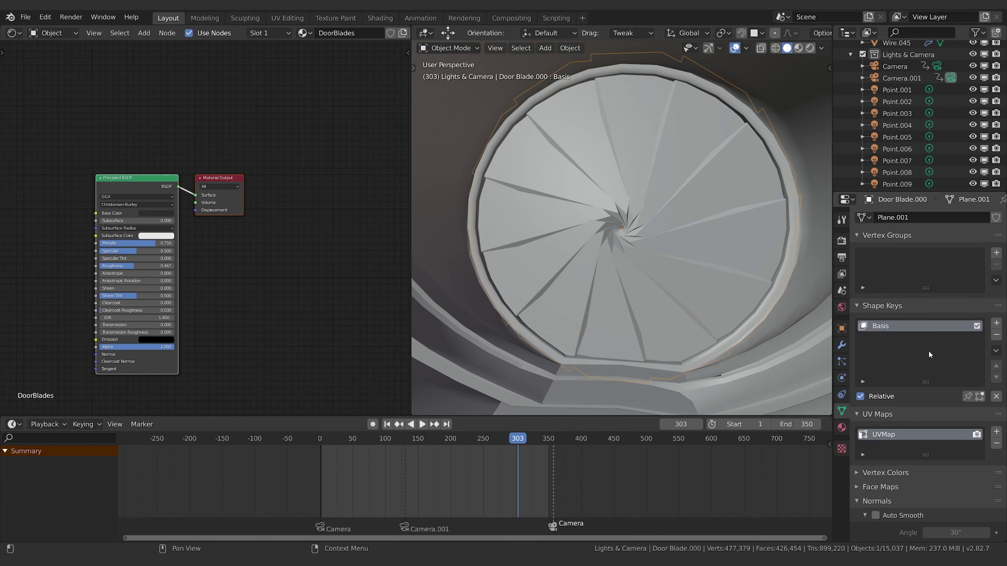
pyautogui.click(996, 323)
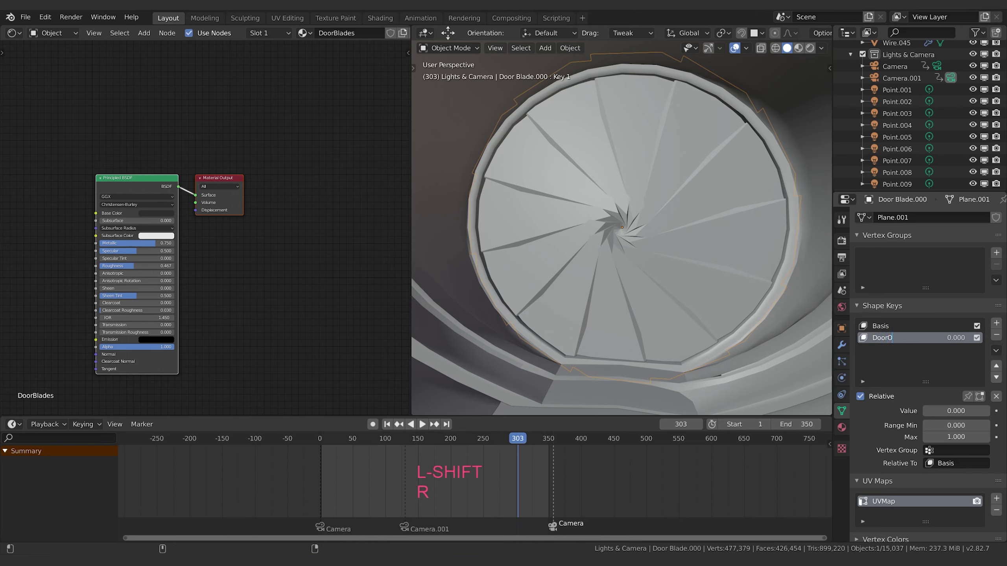
pyautogui.press('Return')
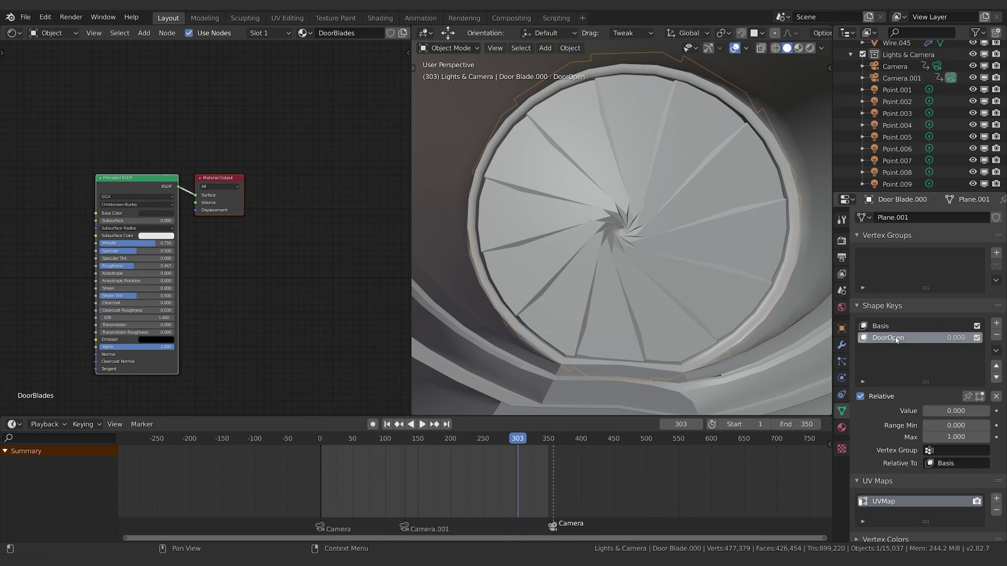
# Step: With DoorOpen active, enter Edit Mode with X-ray on and select the inner tip vertices of all blades at the centre
pyautogui.press('Tab')
pyautogui.moveTo(609, 275); pyautogui.dragTo(613, 274, button='middle')
pyautogui.hotkey('alt', 'z')
pyautogui.press('a')
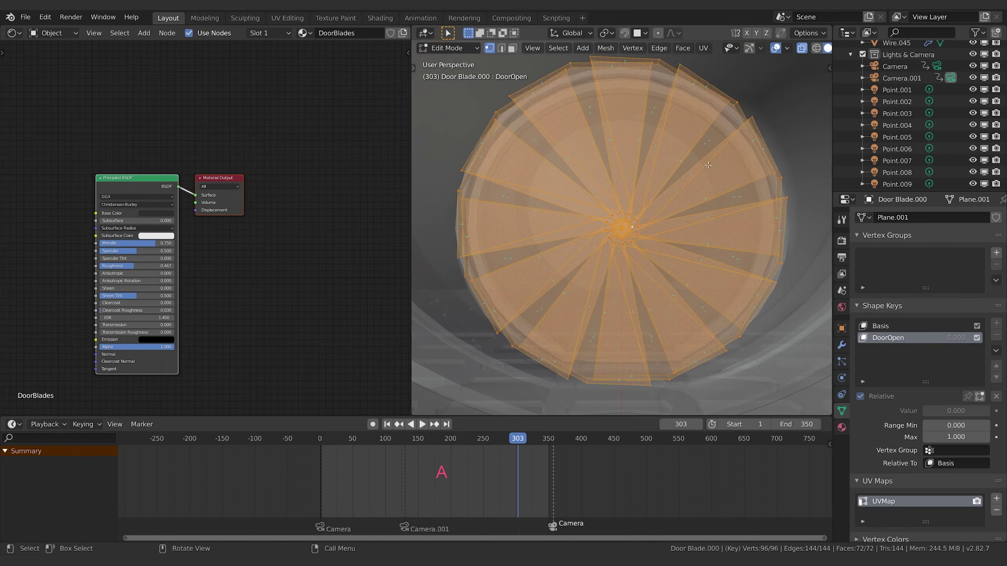
pyautogui.press('a')
pyautogui.press('a')
pyautogui.moveTo(702, 185); pyautogui.dragTo(687, 191, button='middle')
pyautogui.press('b')
pyautogui.moveTo(574, 178); pyautogui.dragTo(682, 283)
pyautogui.scroll(5, 682, 282)
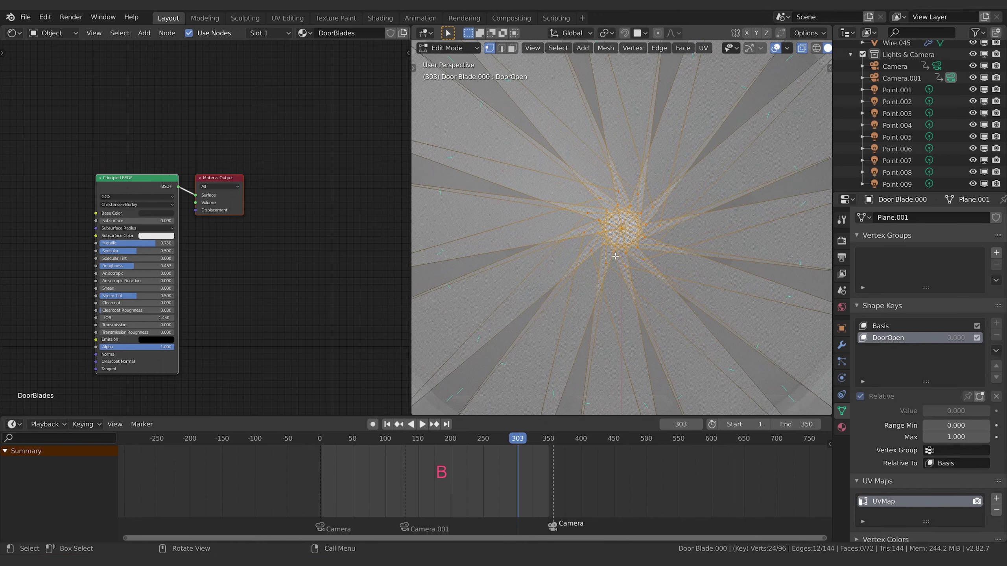
# Step: Try narrowing the selection to the innermost blade tip vertices with Circle Select and scaling them
pyautogui.click(627, 254)
pyautogui.press('b')
pyautogui.press('Escape')
pyautogui.press('c')
pyautogui.moveTo(603, 229); pyautogui.dragTo(614, 242)
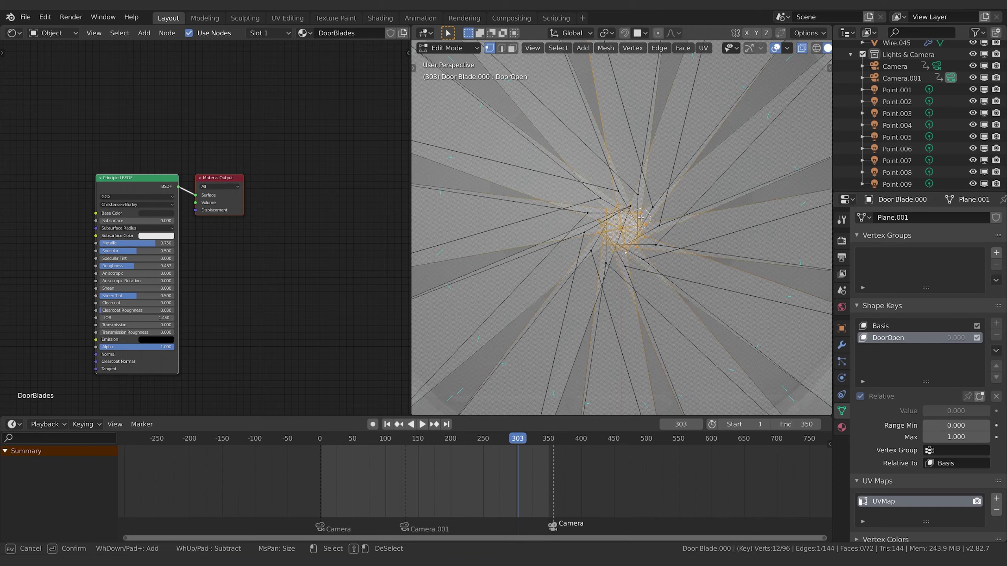
pyautogui.press('Escape')
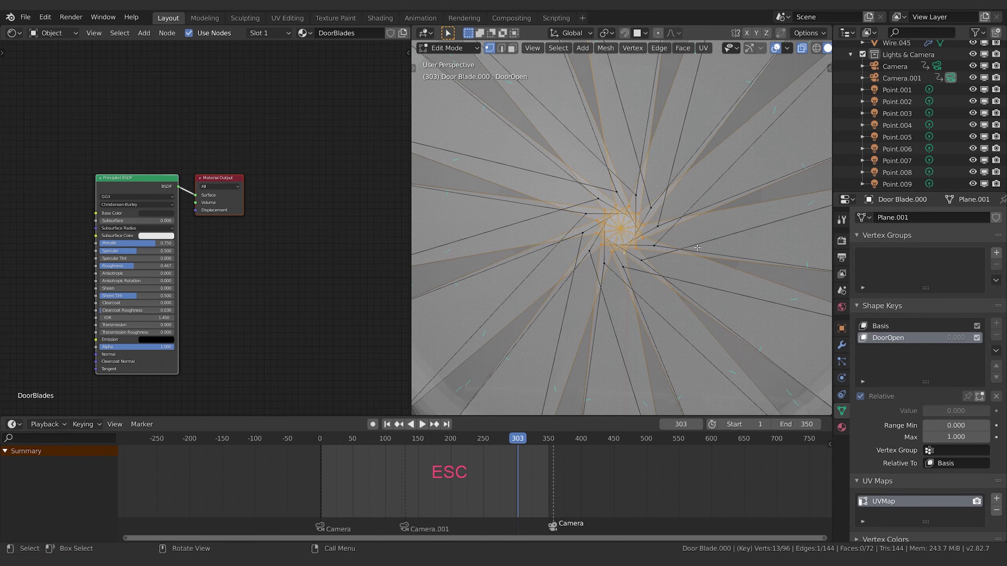
pyautogui.press('s')
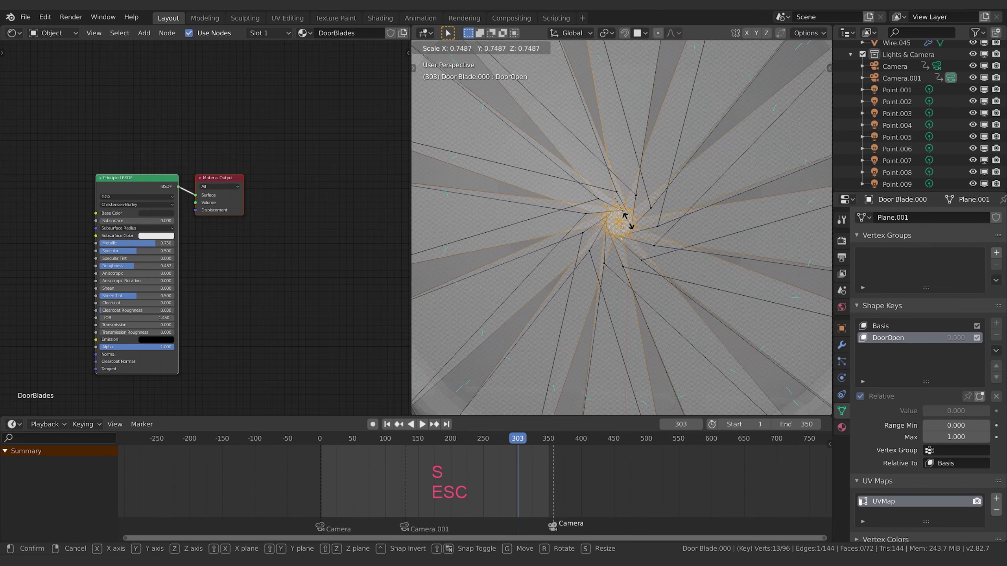
pyautogui.click(631, 229)
pyautogui.scroll(-4, 648, 233)
pyautogui.press('s')
pyautogui.press('Escape')
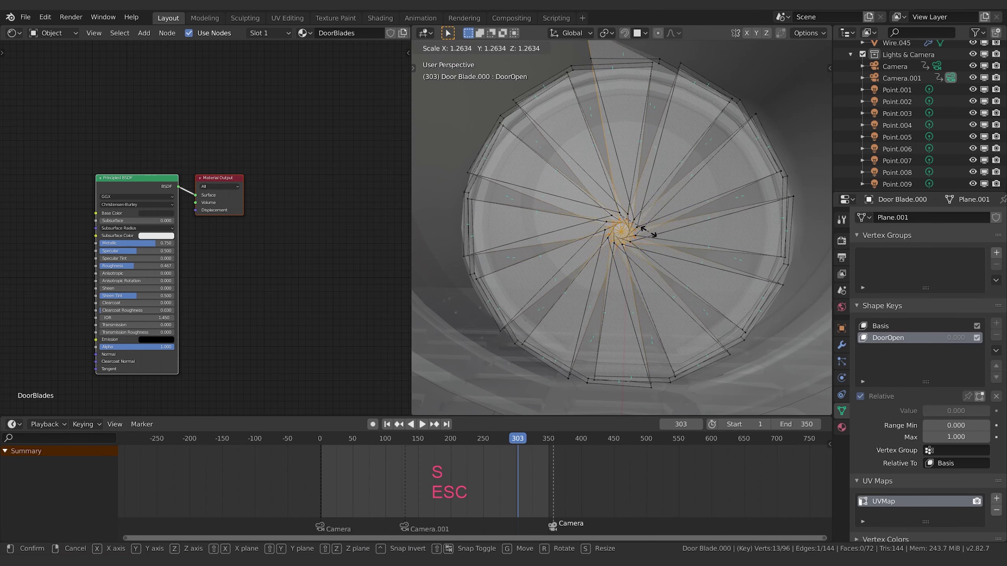
# Step: Set the transform pivot point to Median Point
pyautogui.scroll(2, 650, 234)
pyautogui.click(605, 33)
pyautogui.click(634, 86)
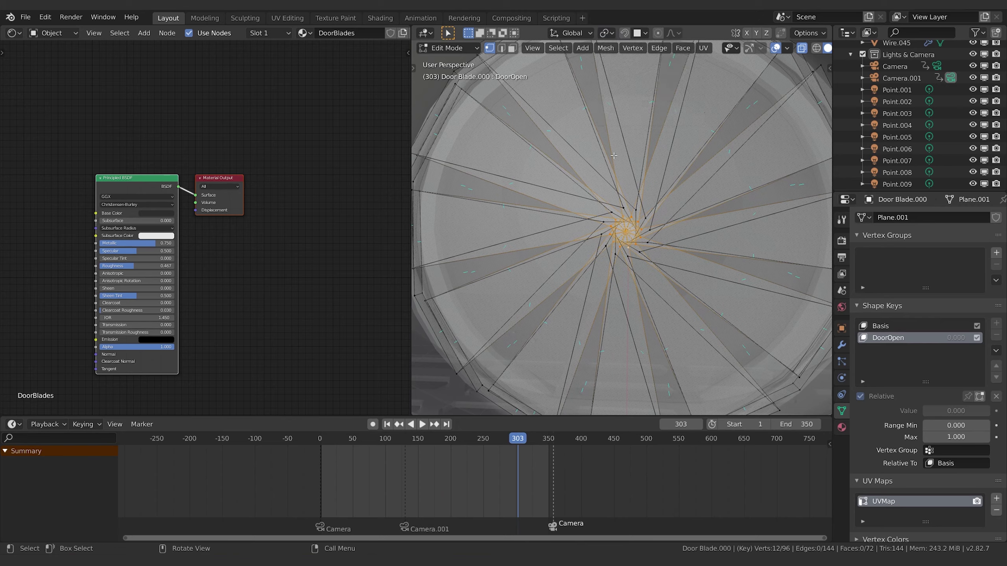
pyautogui.scroll(-3, 637, 218)
pyautogui.scroll(3, 637, 218)
pyautogui.scroll(-2, 615, 115)
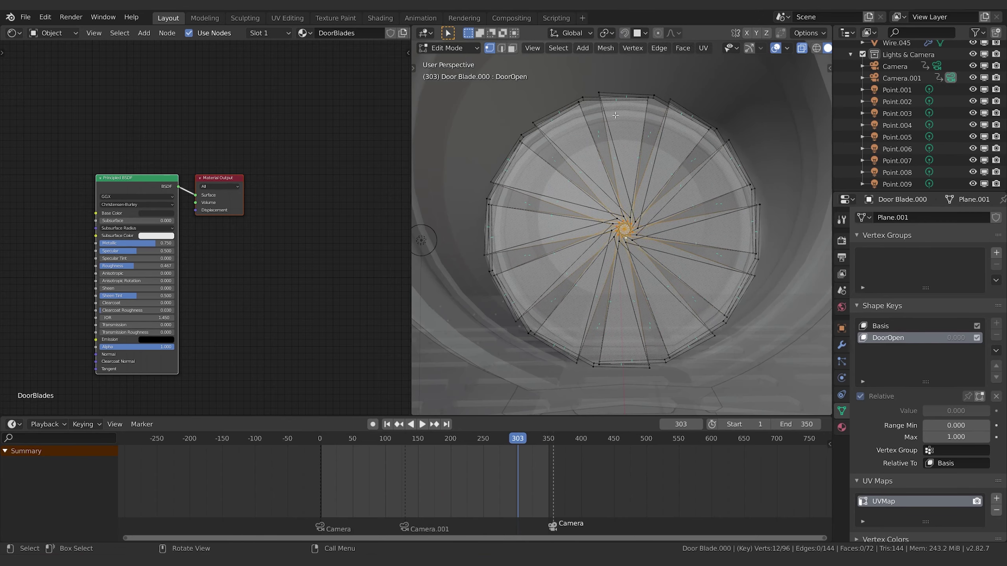
# Step: Try scaling the blade tips with one outer rim vertex added, and remove that vertex from the selection
pyautogui.keyDown('shift'); pyautogui.click(599, 93); pyautogui.keyUp('shift')
pyautogui.press('s')
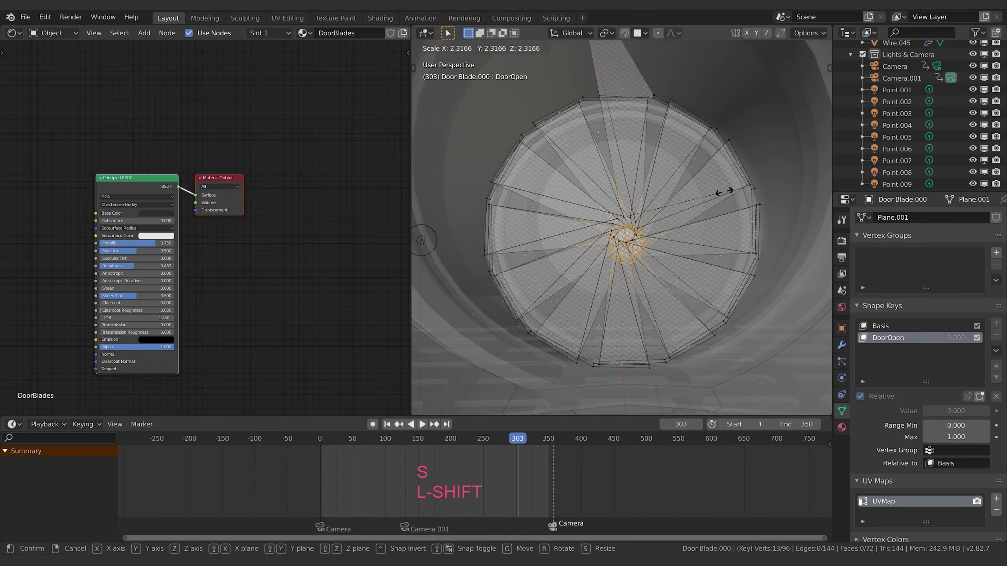
pyautogui.press('Escape')
pyautogui.press('b')
pyautogui.keyDown('shift'); pyautogui.click(596, 95); pyautogui.keyUp('shift')
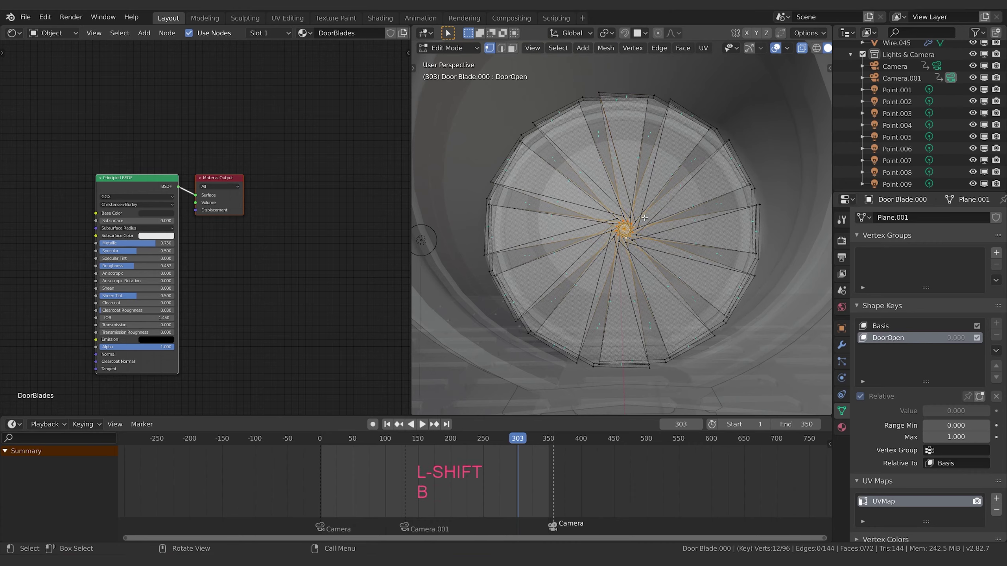
# Step: Recheck the pivot options, keep Median Point, and scale the innermost blade tips about their centre
pyautogui.scroll(4, 667, 252)
pyautogui.click(606, 33)
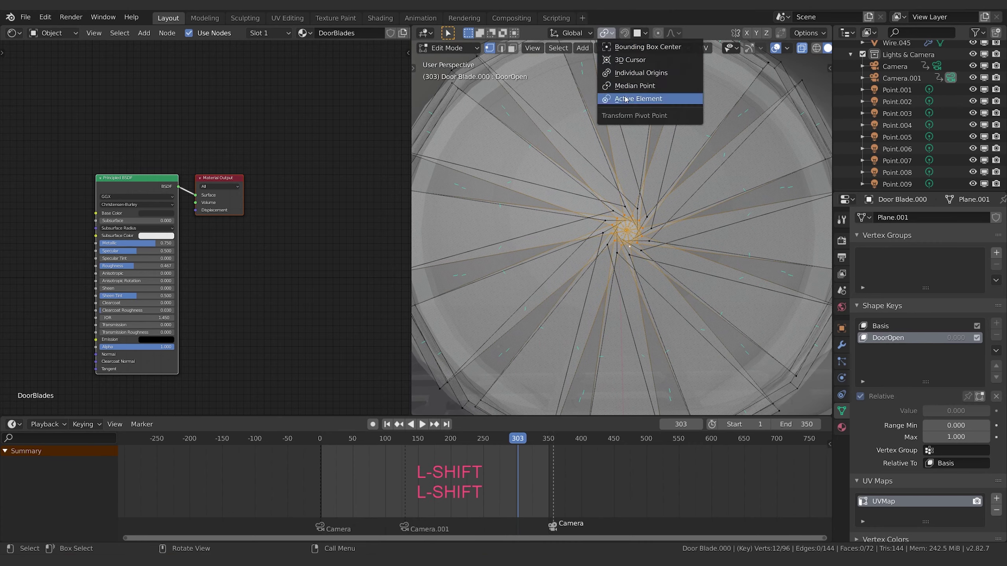
pyautogui.click(600, 34)
pyautogui.click(634, 88)
pyautogui.scroll(2, 662, 254)
pyautogui.press('s')
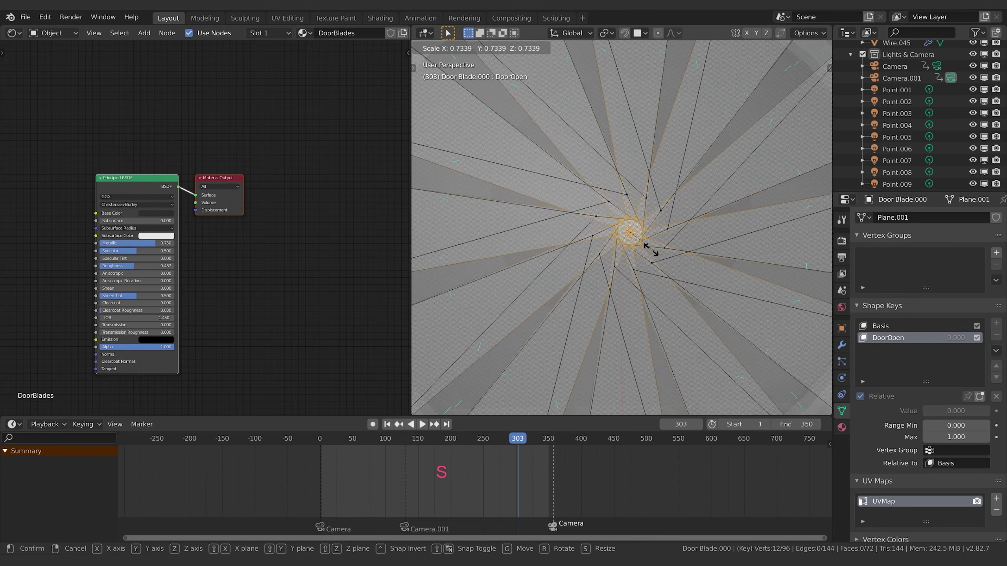
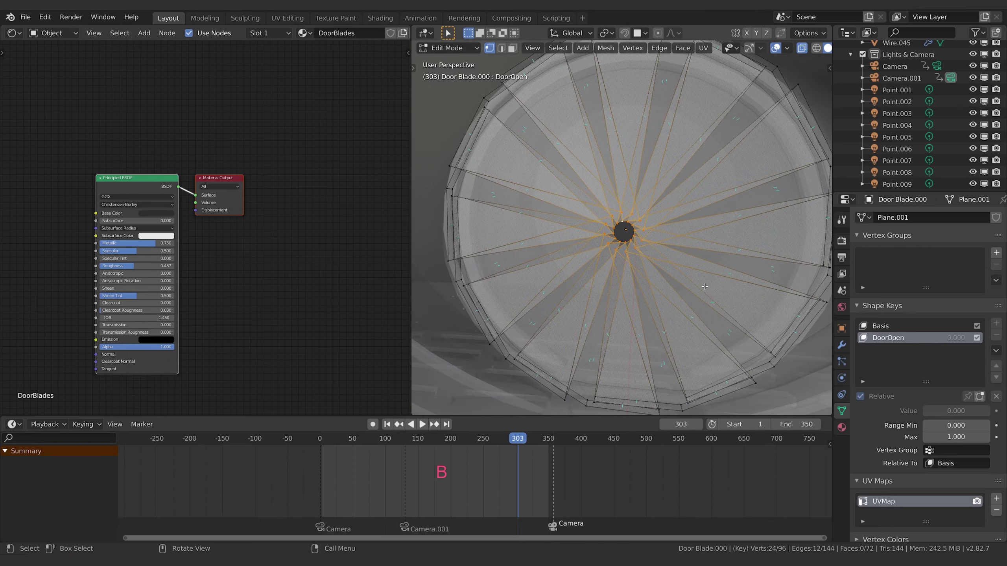
# Step: Scale the inner blade vertices outward past the door frame to open the iris, and inspect it with X-ray off
pyautogui.scroll(2, 703, 282)
pyautogui.scroll(-5, 703, 281)
pyautogui.press('s')
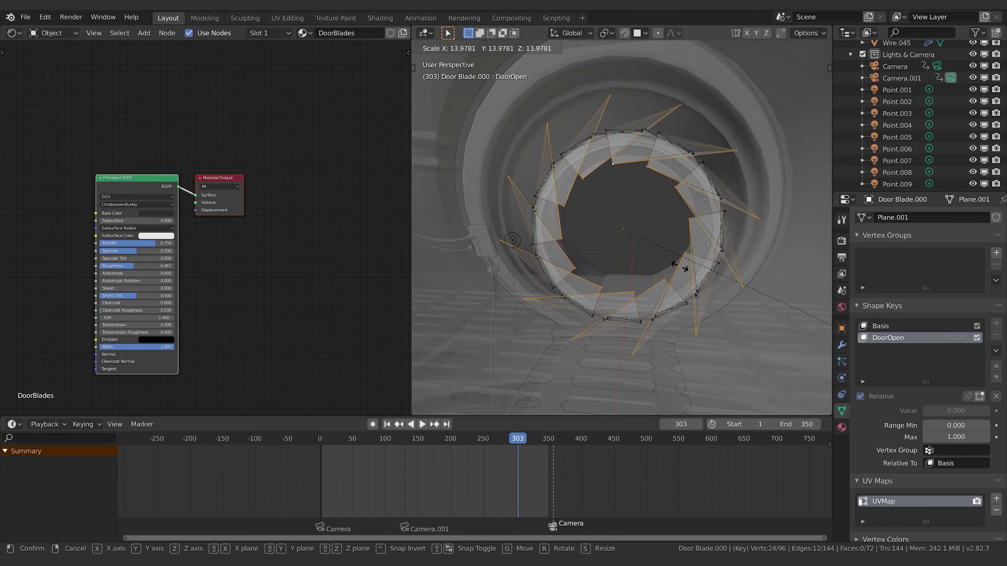
pyautogui.click(633, 342)
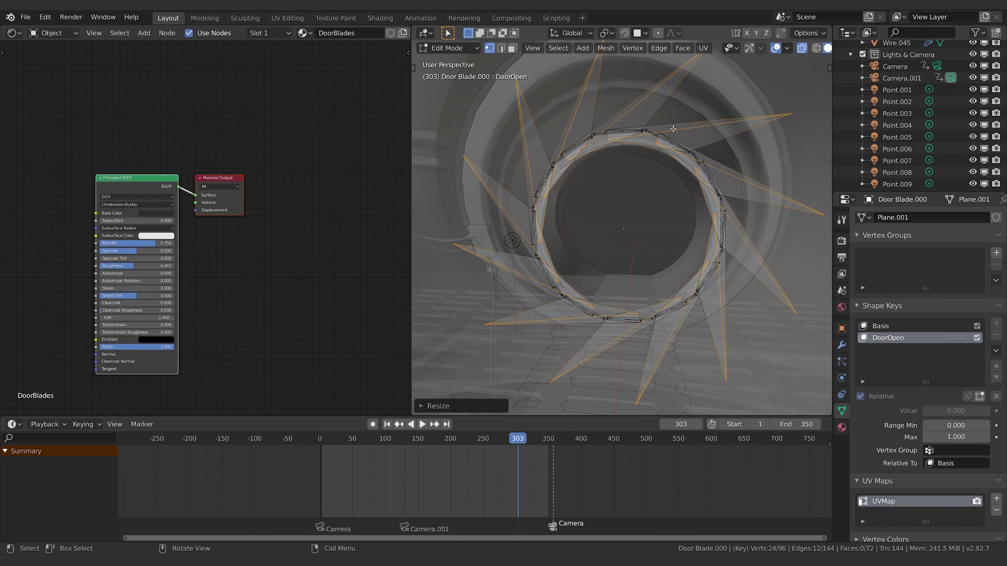
pyautogui.click(801, 48)
pyautogui.moveTo(634, 198); pyautogui.dragTo(573, 245, button='middle')
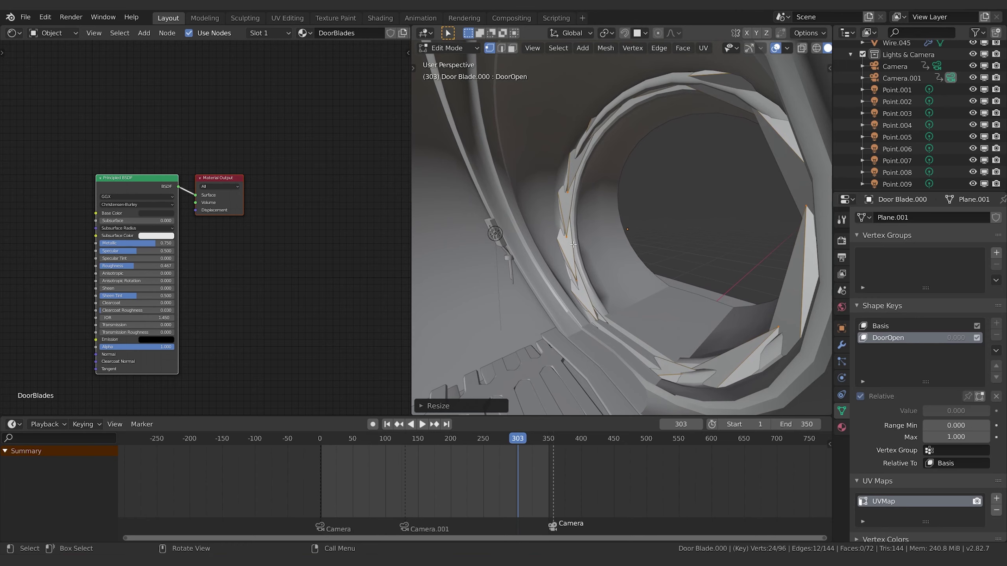
# Step: Move the selected blade vertices about -0.12 m along global X and scale them up by about 1.04
pyautogui.press('g')
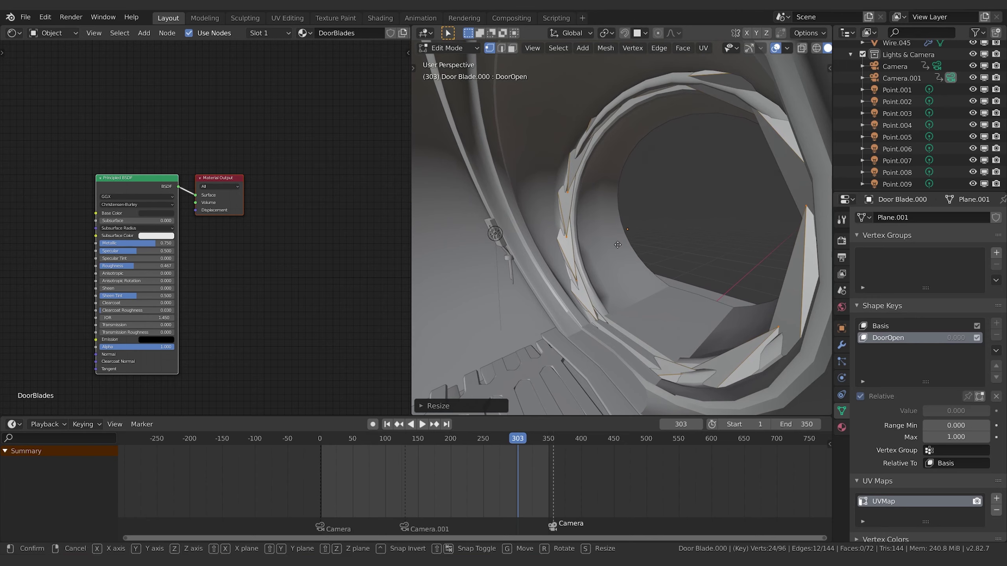
pyautogui.press('x')
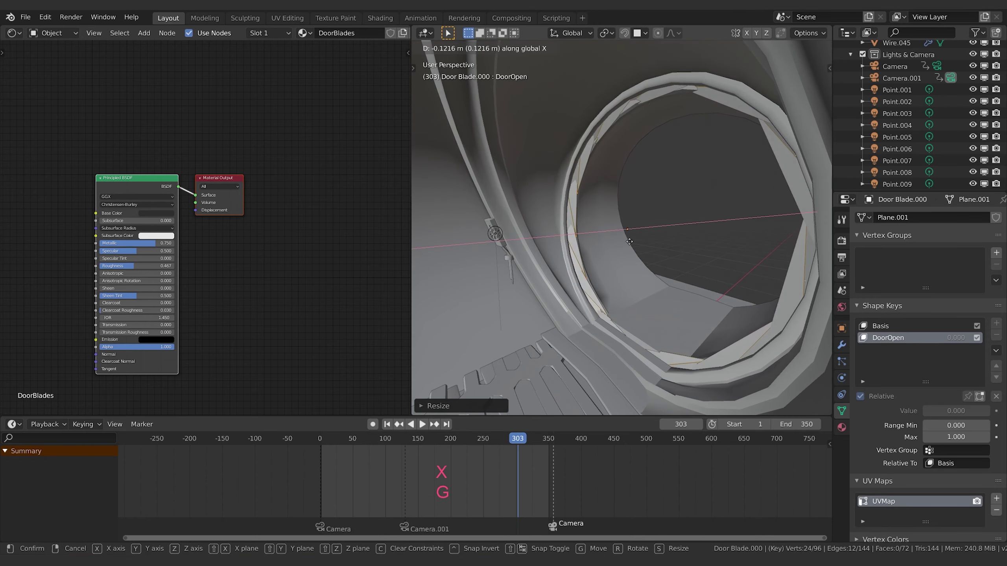
pyautogui.click(628, 244)
pyautogui.moveTo(628, 243); pyautogui.dragTo(674, 254, button='middle')
pyautogui.press('s')
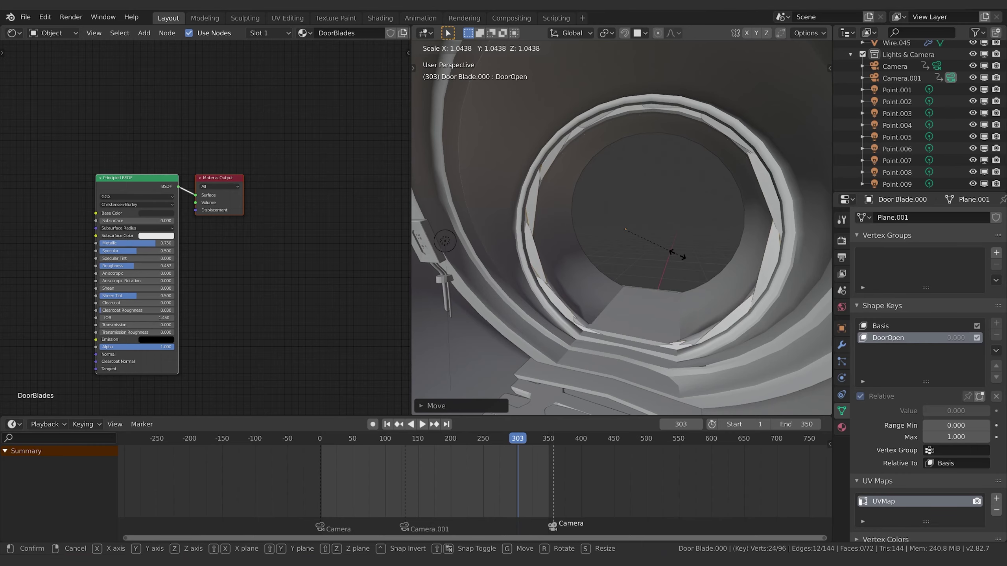
pyautogui.click(668, 253)
# Step: Move the selected blade vertices about 0.064 m along global X, and inspect the whole blade ring from the front
pyautogui.moveTo(668, 252); pyautogui.dragTo(645, 244, button='middle')
pyautogui.press('g')
pyautogui.press('x')
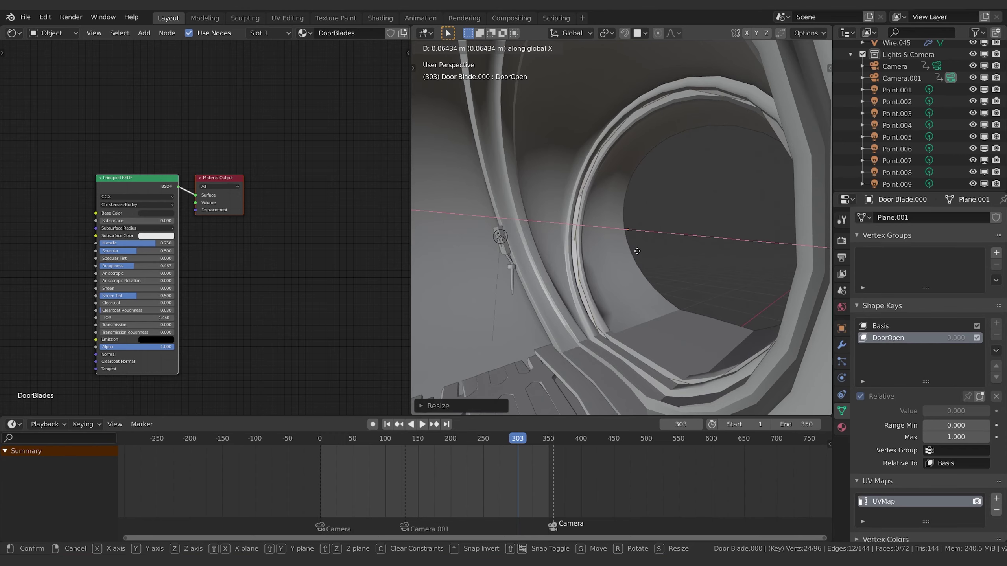
pyautogui.click(639, 250)
pyautogui.press('Tab')
pyautogui.moveTo(639, 250); pyautogui.dragTo(642, 176, button='middle')
pyautogui.moveTo(695, 157); pyautogui.dragTo(664, 213, button='middle')
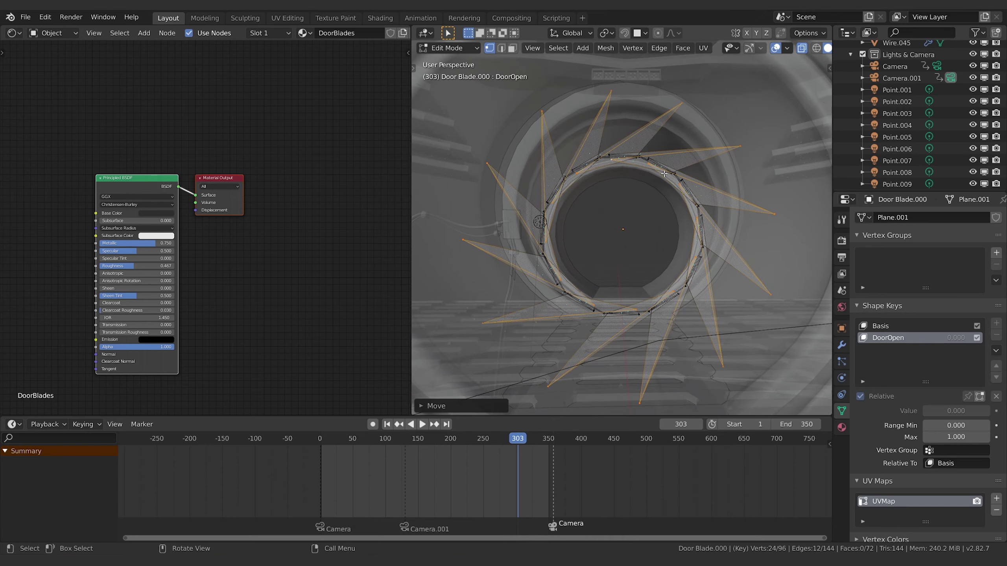
# Step: Reduce the selection to the twelve protruding blade tips and scale them inward to the door ring
pyautogui.hotkey('shift', 'b')
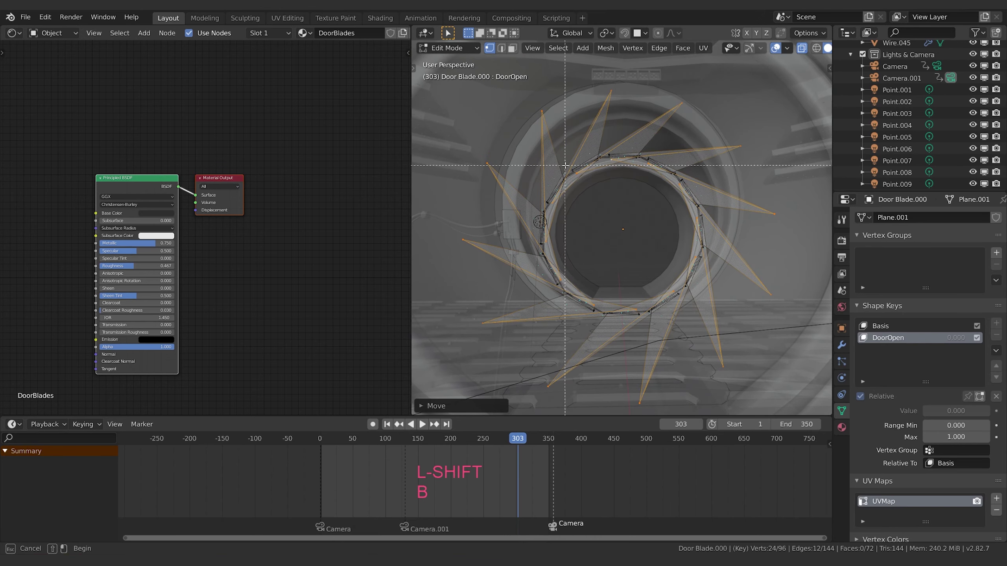
pyautogui.keyDown('shift'); pyautogui.moveTo(565, 165); pyautogui.dragTo(690, 230); pyautogui.keyUp('shift')
pyautogui.press('c')
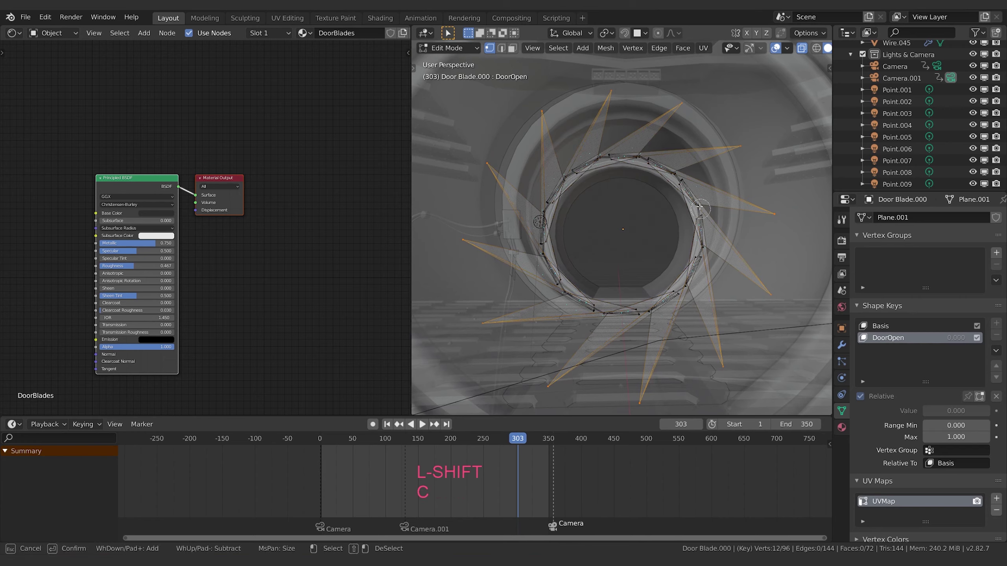
pyautogui.press('Escape')
pyautogui.press('s')
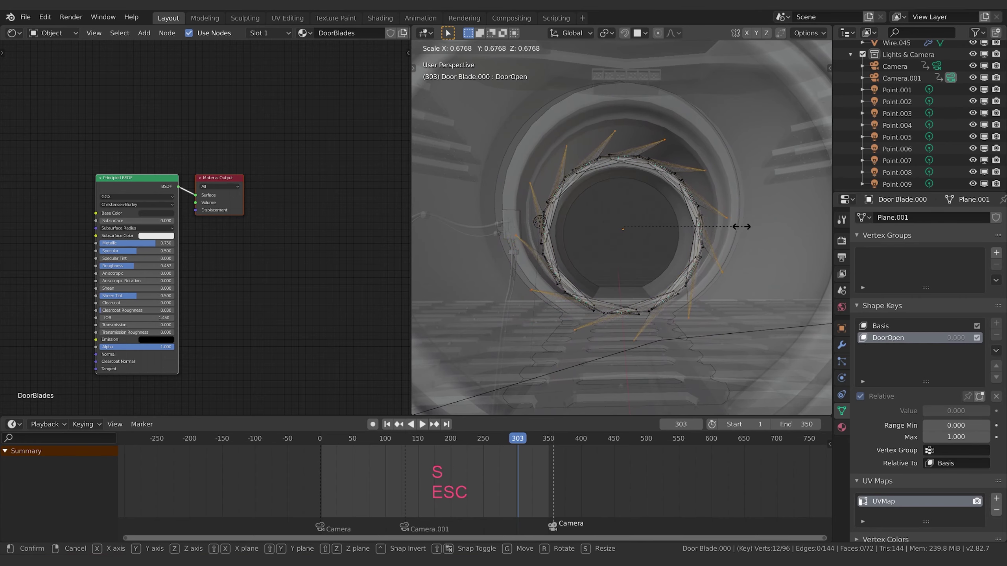
pyautogui.click(713, 222)
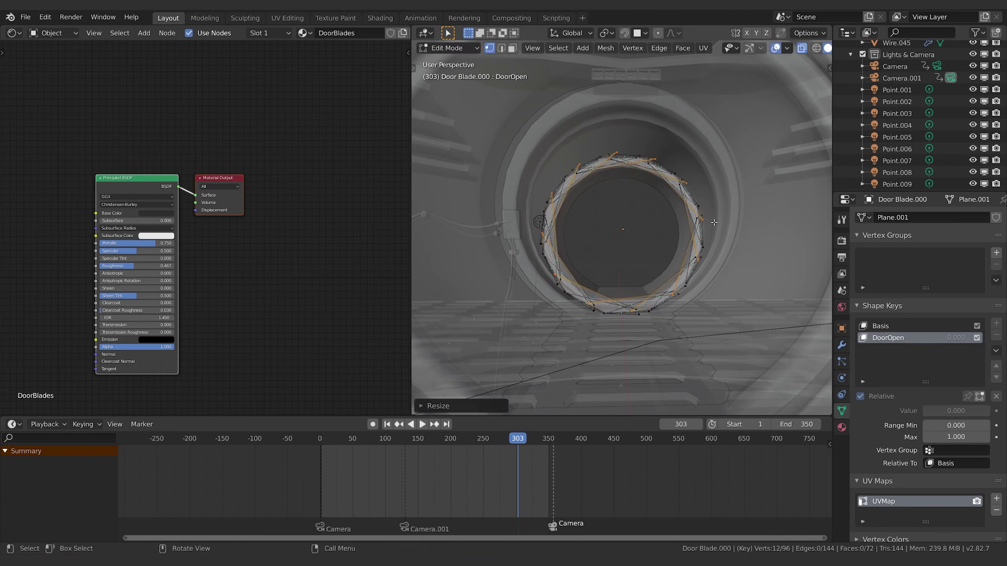
# Step: Turn X-ray off and move the twelve blade tips about -0.28 m along global X into the door frame
pyautogui.press('Tab')
pyautogui.press('Tab')
pyautogui.moveTo(723, 236); pyautogui.dragTo(696, 250, button='middle')
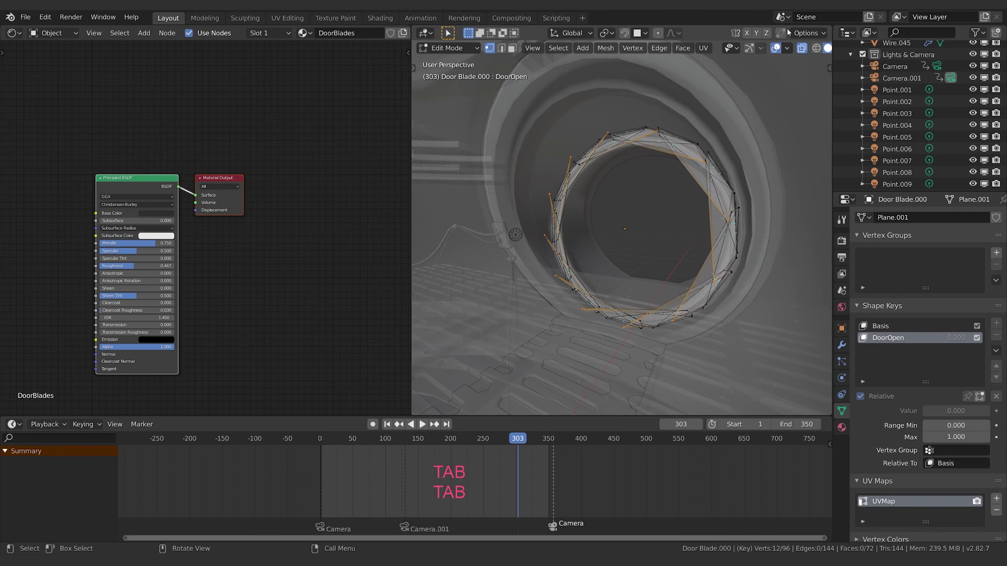
pyautogui.click(802, 52)
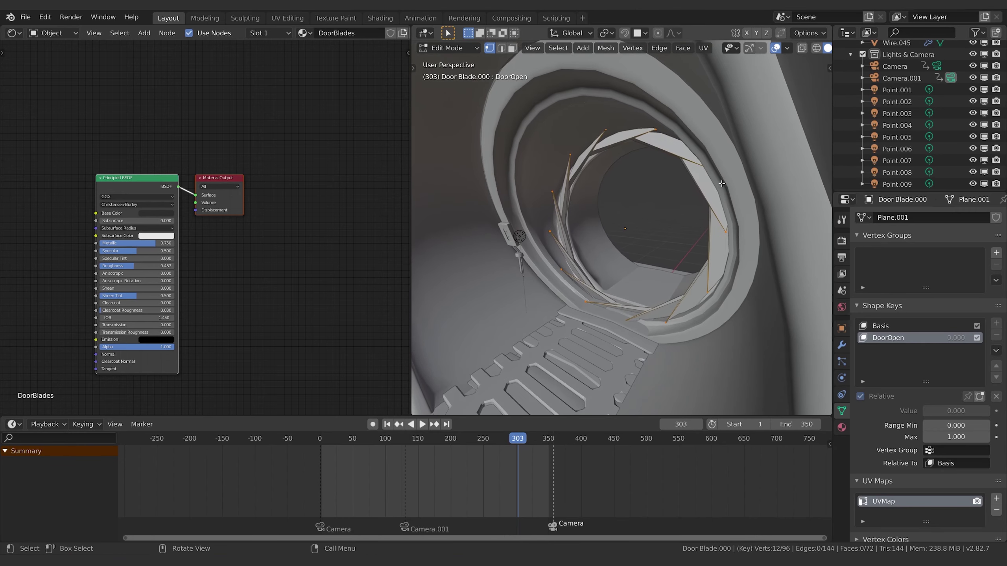
pyautogui.press('g')
pyautogui.press('x')
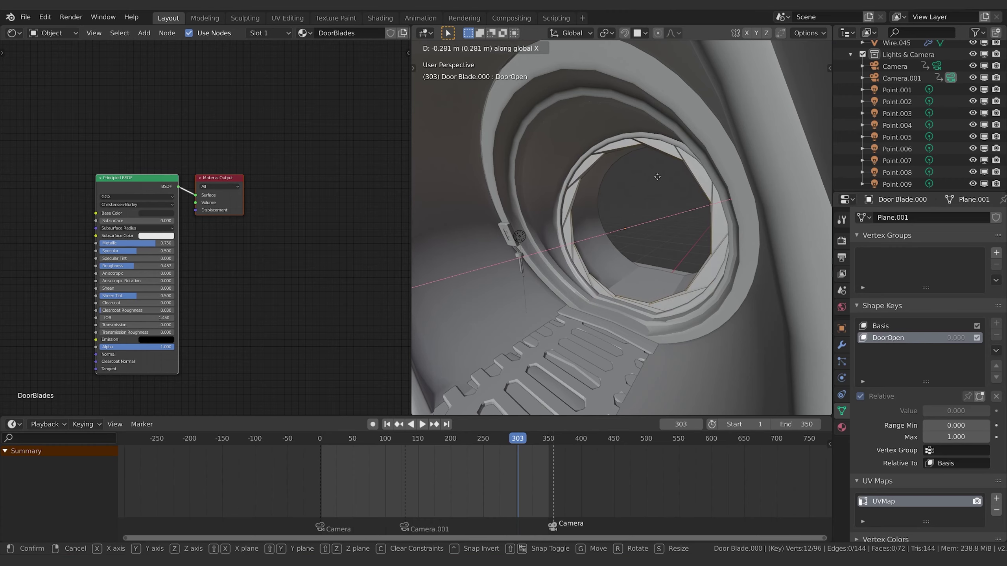
pyautogui.click(657, 176)
pyautogui.moveTo(657, 176); pyautogui.dragTo(673, 229, button='middle')
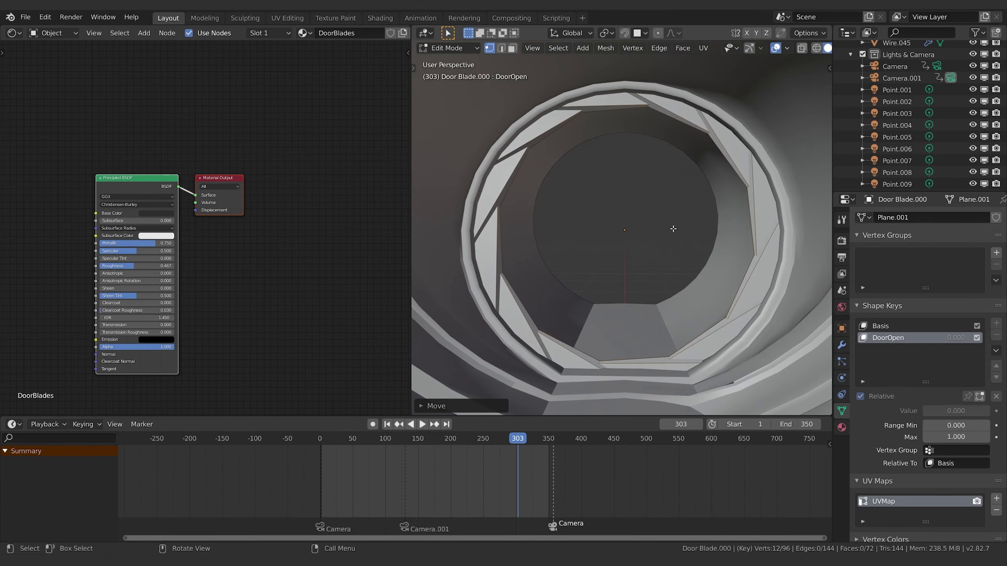
pyautogui.scroll(-5, 673, 229)
pyautogui.scroll(3, 670, 226)
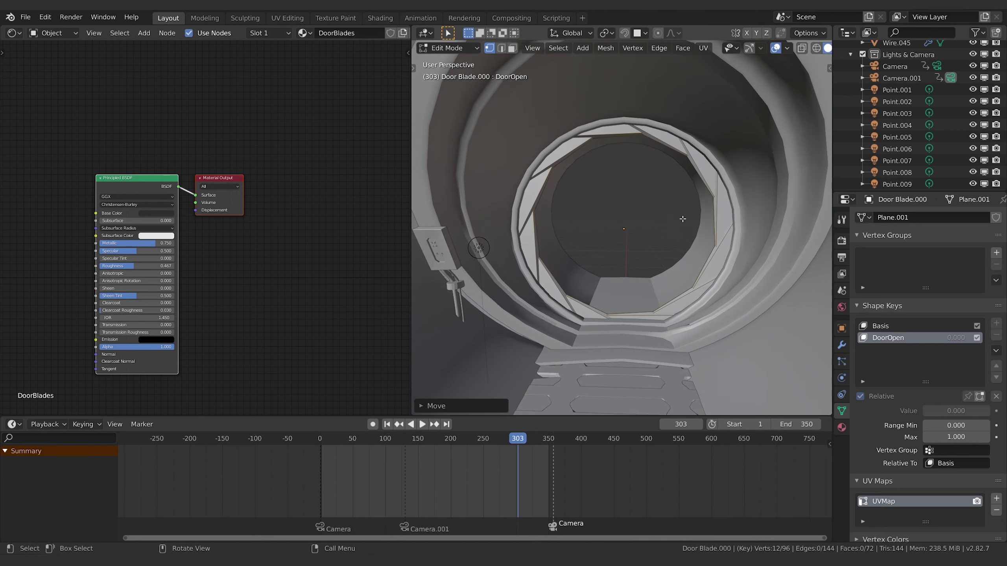
# Step: Scale the blade tips outward by about 1.16 with X-ray on and about 1.07 with it off, and leave Edit Mode
pyautogui.click(799, 49)
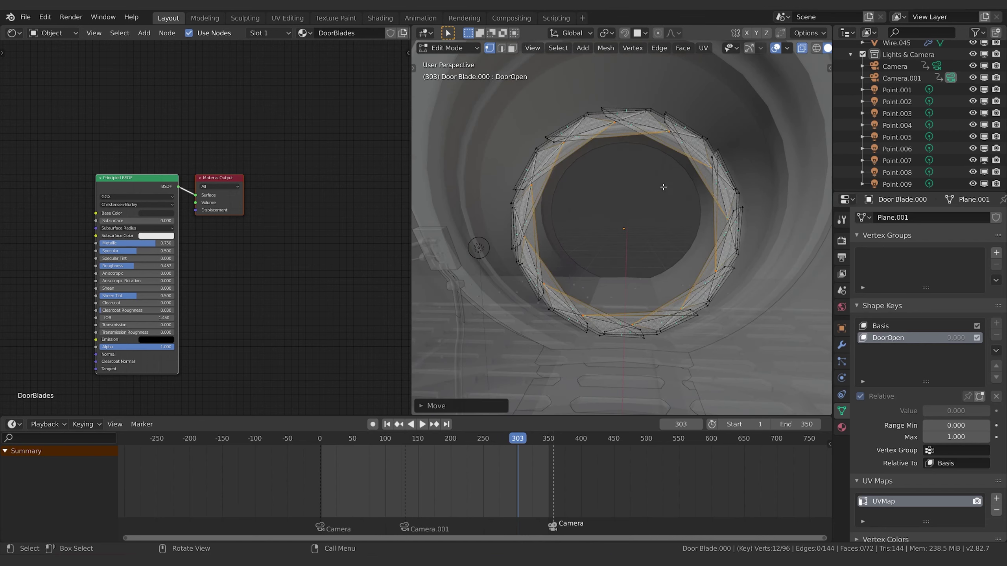
pyautogui.press('s')
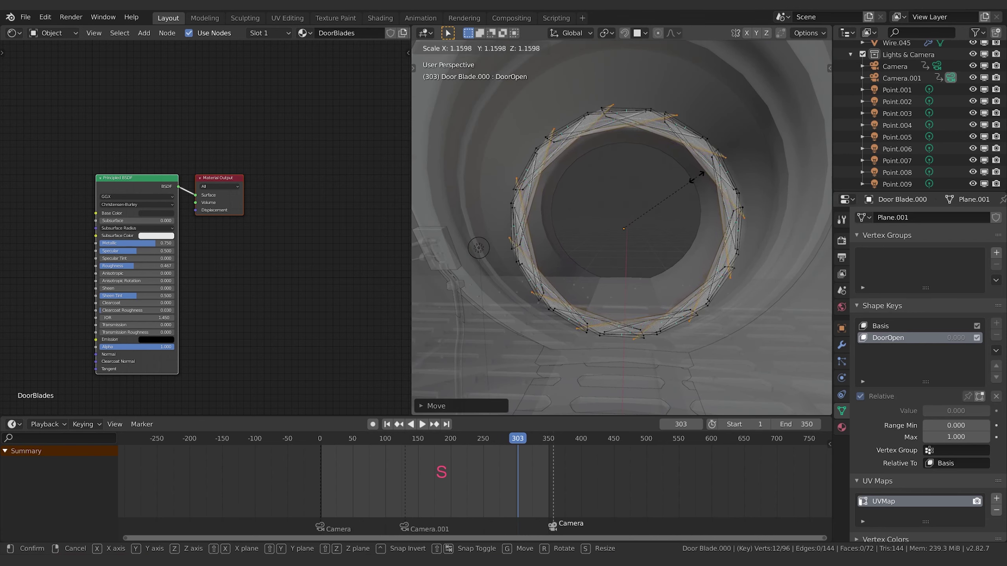
pyautogui.click(692, 177)
pyautogui.click(801, 49)
pyautogui.press('s')
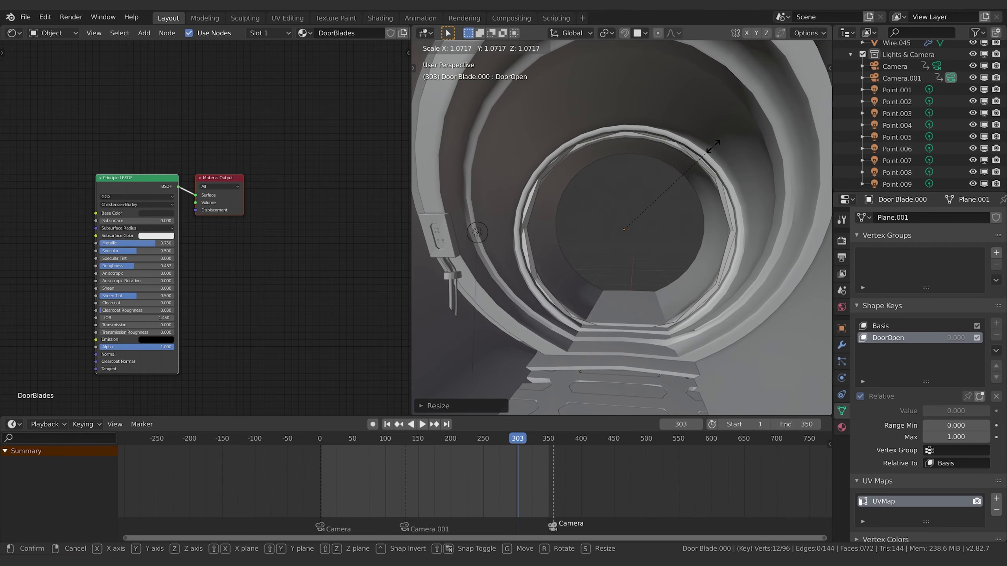
pyautogui.click(716, 145)
pyautogui.moveTo(716, 145); pyautogui.dragTo(686, 249, button='middle')
pyautogui.press('Tab')
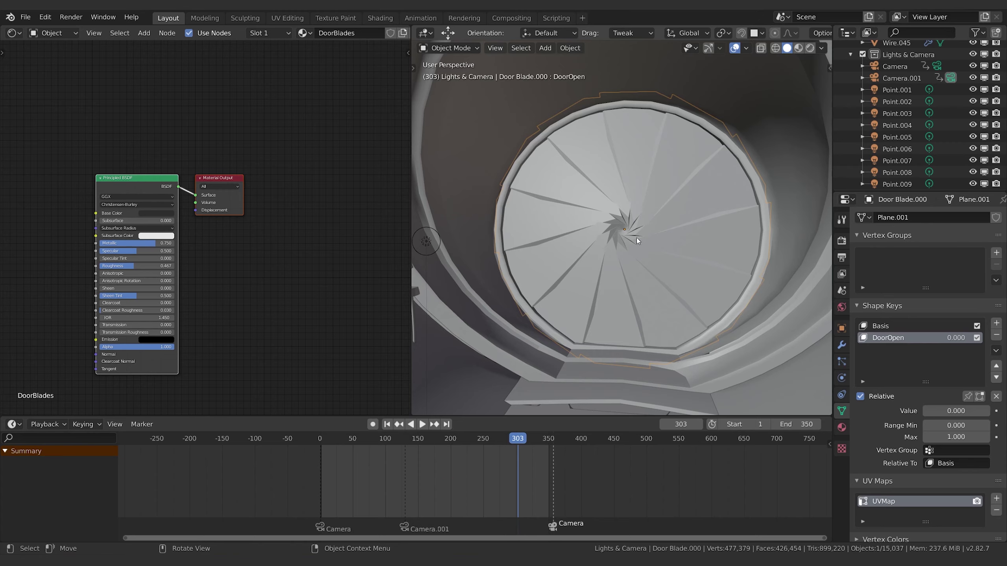
# Step: Compare the Basis and DoorOpen shape keys, test DoorOpen's value, and check which key it is relative to
pyautogui.click(915, 326)
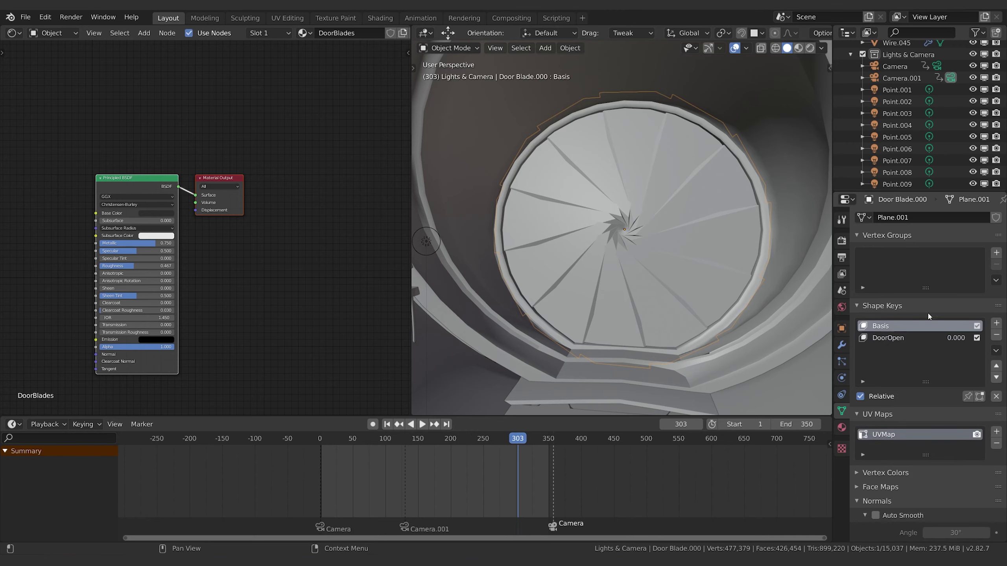
pyautogui.click(912, 338)
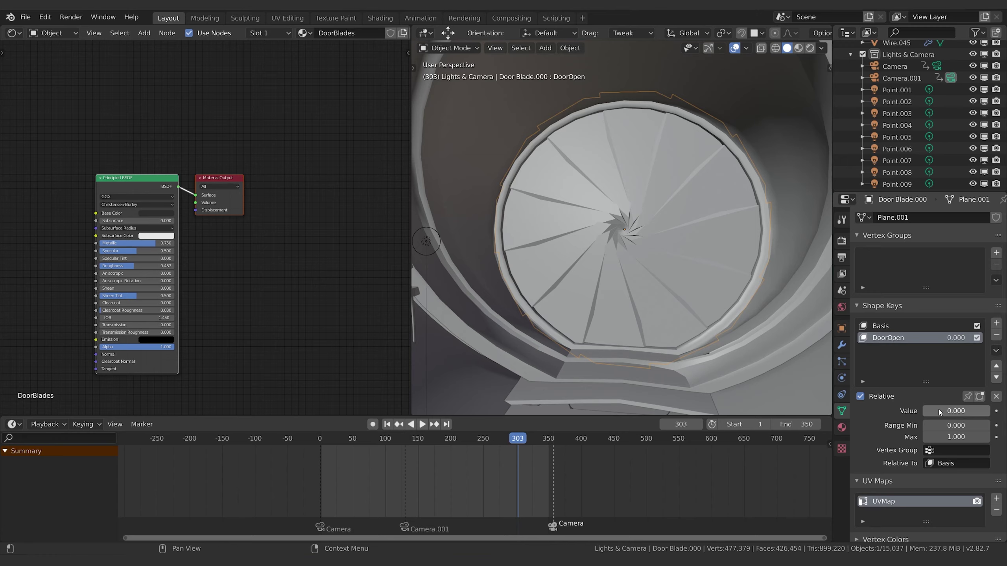
pyautogui.moveTo(956, 411); pyautogui.dragTo(922, 411)
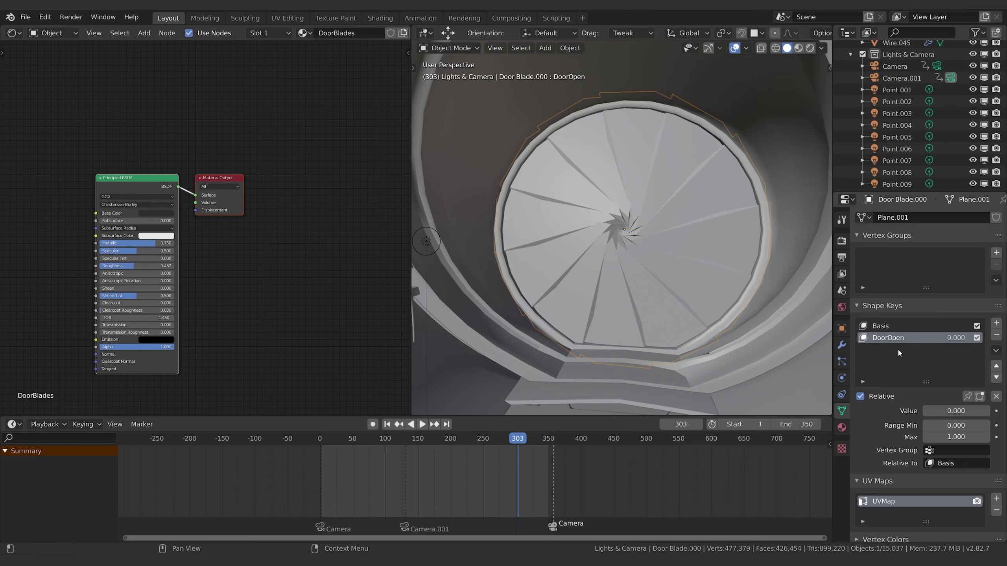
pyautogui.click(930, 464)
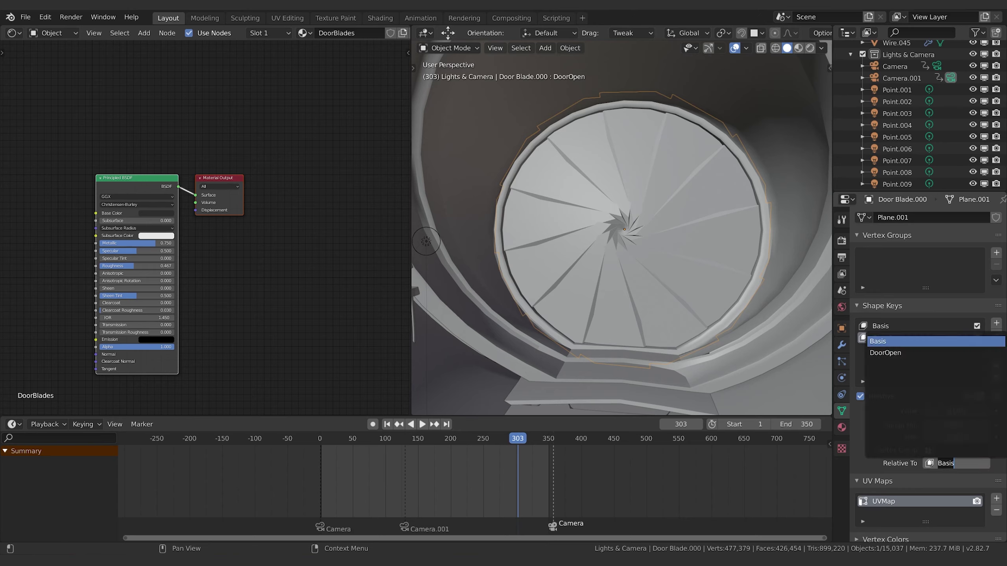
pyautogui.press('Escape')
pyautogui.moveTo(951, 411); pyautogui.dragTo(923, 411)
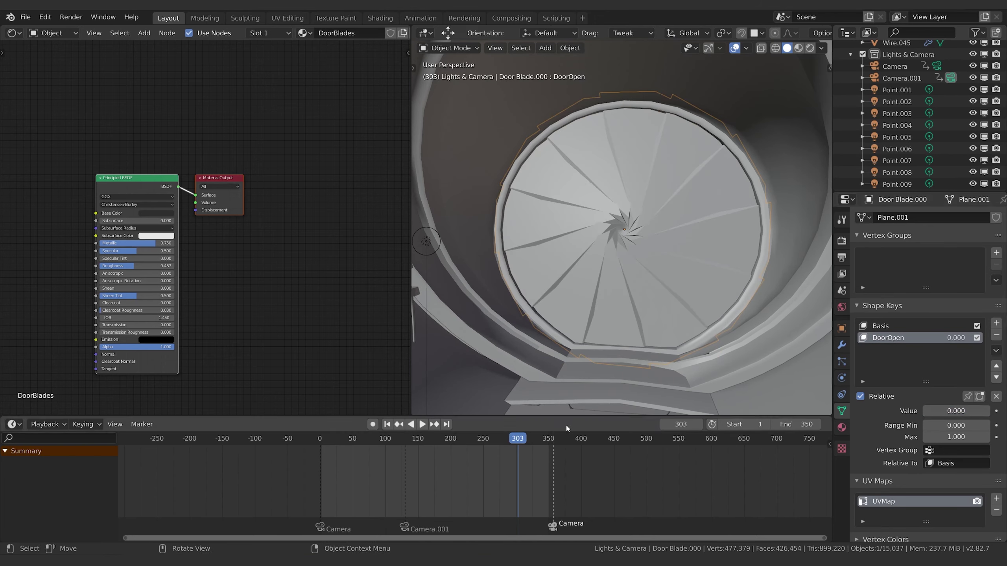
# Step: Show the camera view in an enlarged 3D viewport with rendered shading, and go to frame 214
pyautogui.press('KP_0')
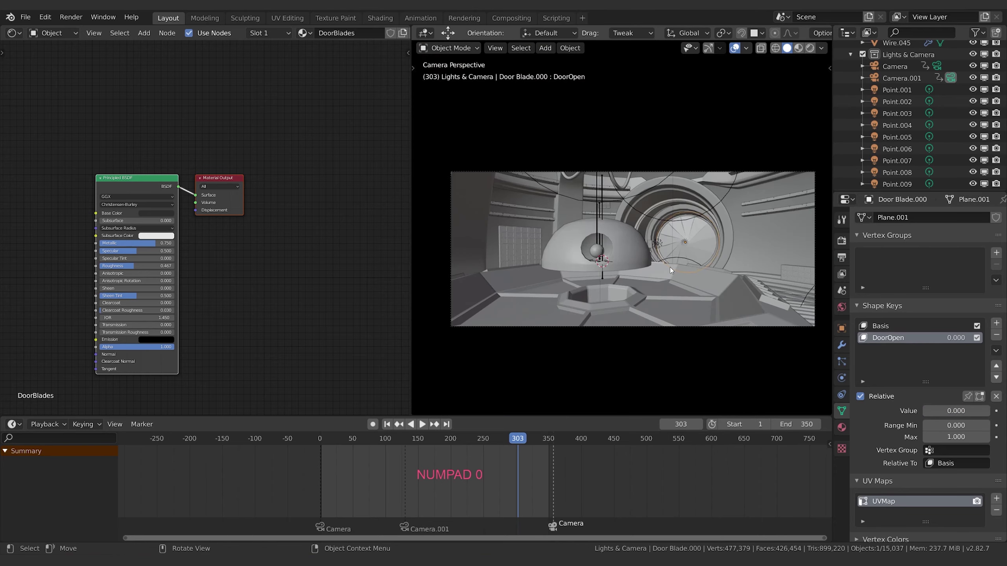
pyautogui.moveTo(413, 416); pyautogui.dragTo(238, 397)
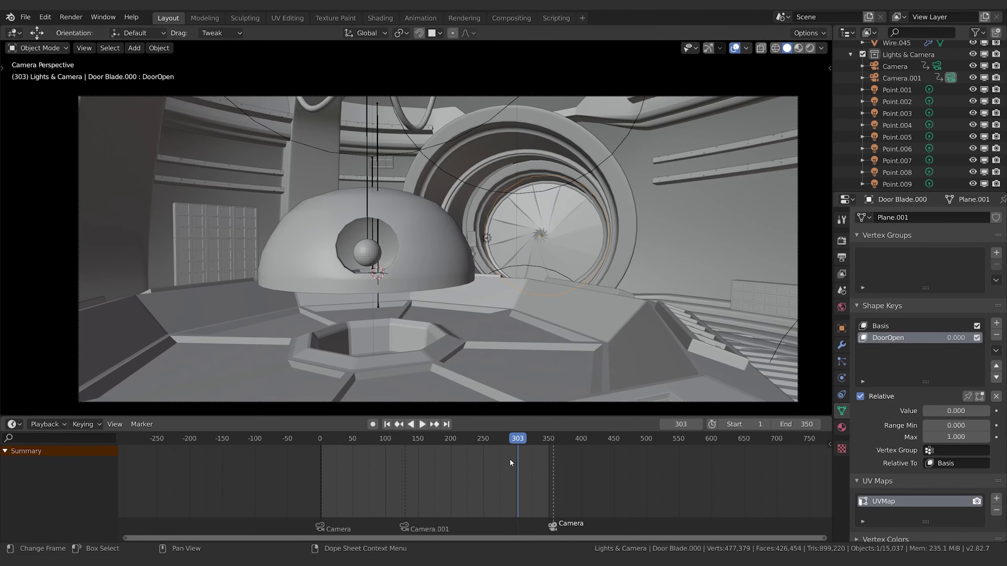
pyautogui.moveTo(517, 442); pyautogui.dragTo(459, 440)
pyautogui.click(810, 49)
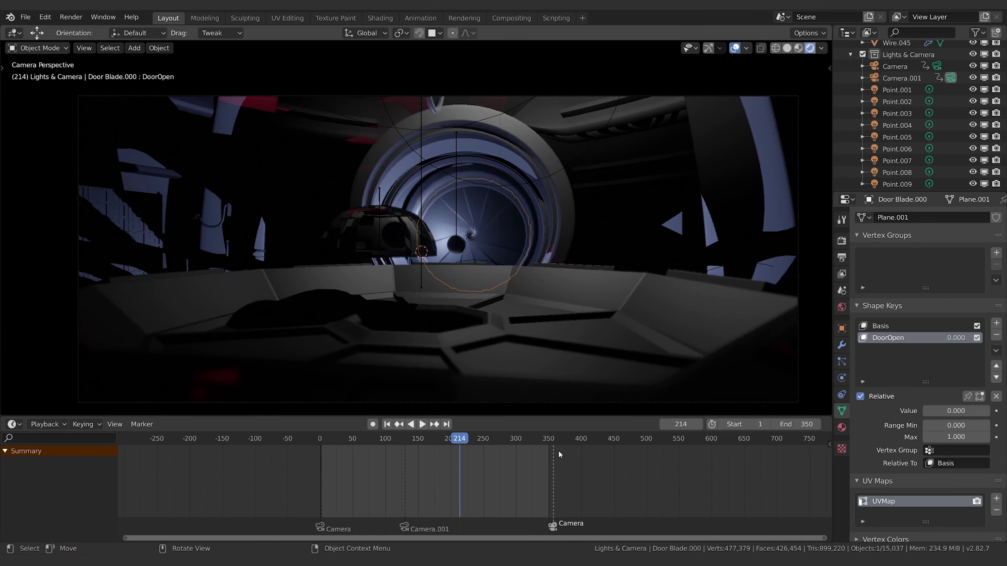
# Step: Play the sequence to time the door opening, and keyframe the DoorOpen value at 0 on frame 330
pyautogui.press('space')
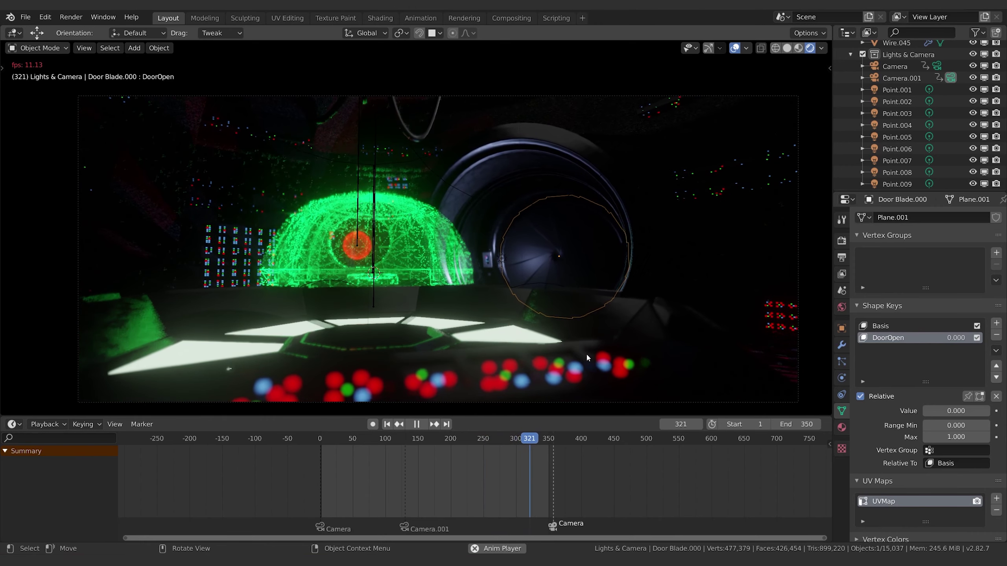
pyautogui.press('space')
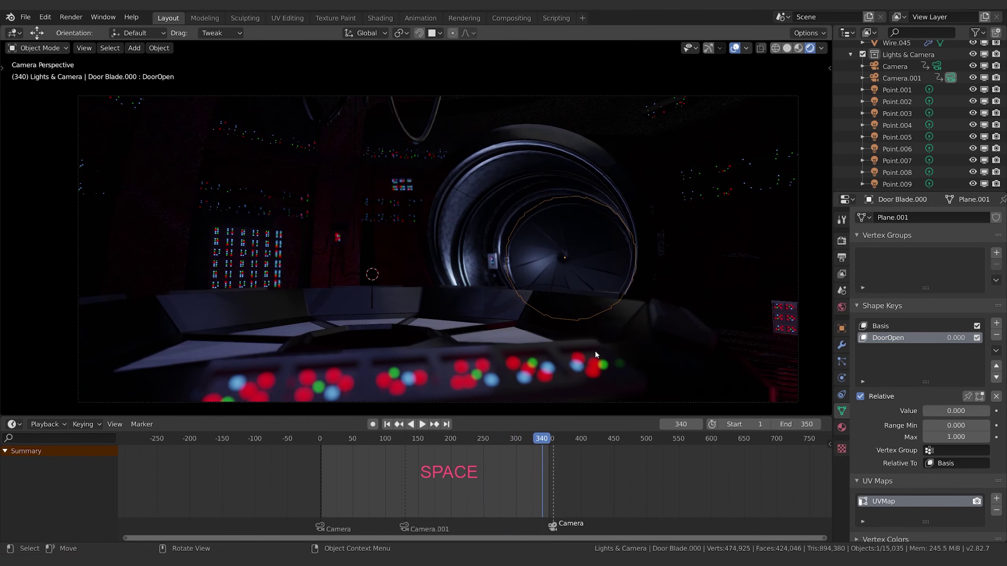
pyautogui.press('space')
pyautogui.moveTo(541, 438); pyautogui.dragTo(536, 439)
pyautogui.press('space')
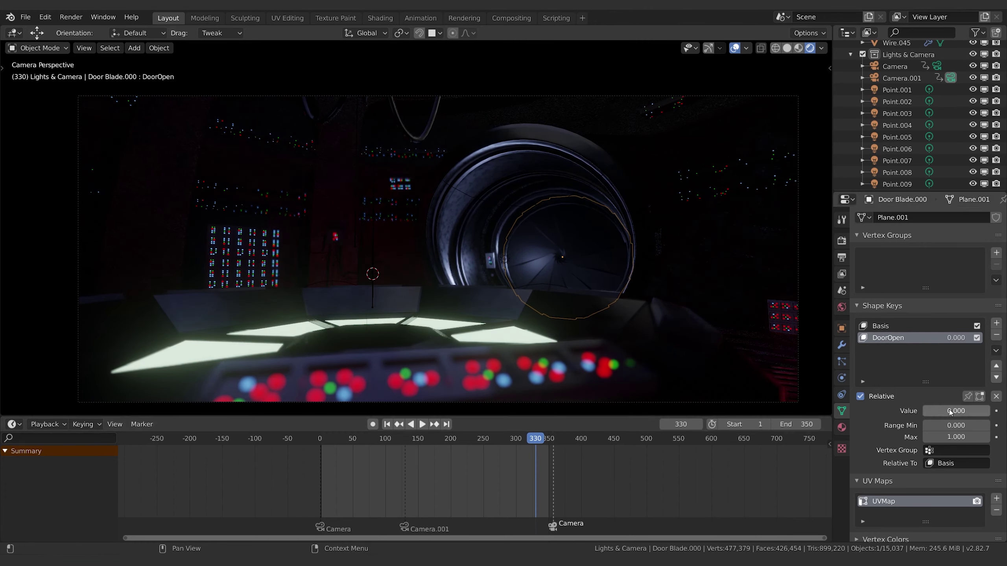
pyautogui.press('i')
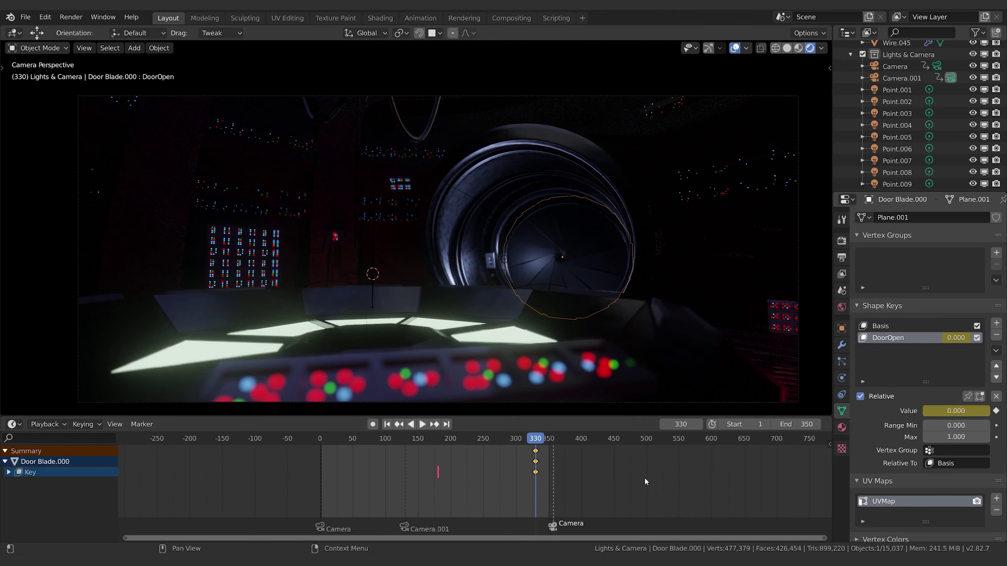
# Step: Advance to frame 337, set the DoorOpen value to 1, and keyframe it
pyautogui.press('space')
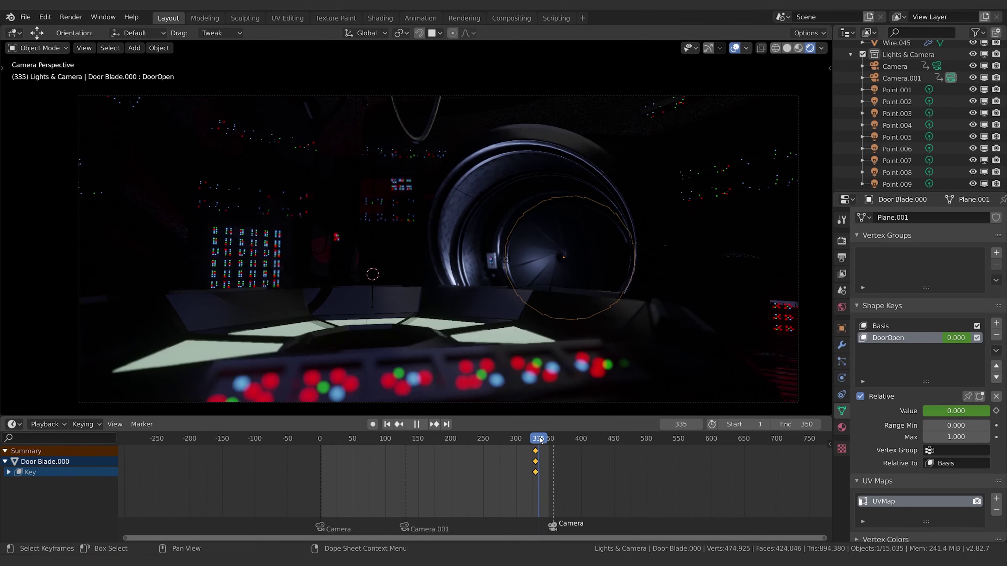
pyautogui.press('space')
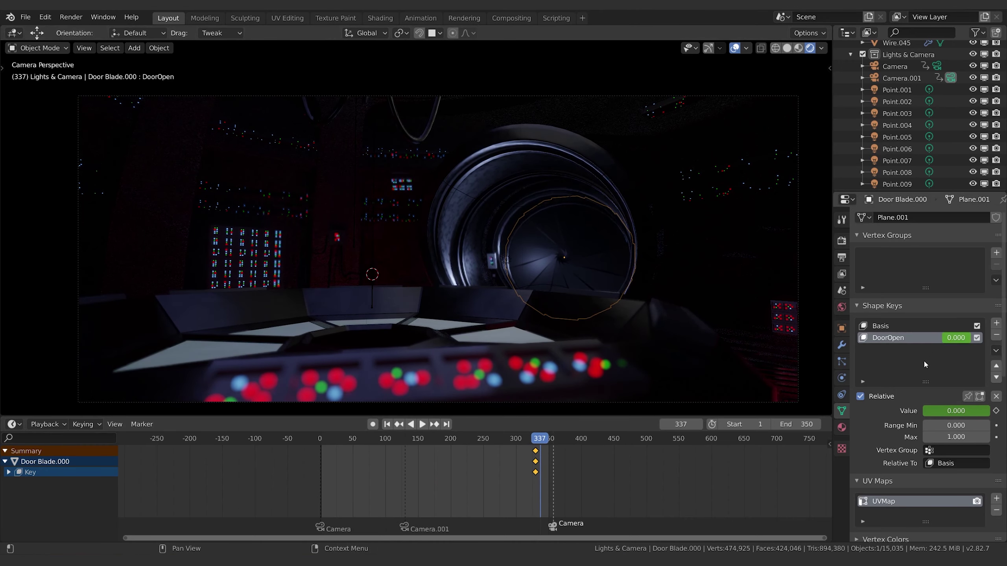
pyautogui.moveTo(938, 410); pyautogui.dragTo(979, 410)
pyautogui.press('i')
# Step: Play the animation twice from shortly before the first DoorOpen keyframe to review the iris door opening
pyautogui.click(529, 440)
pyautogui.press('space')
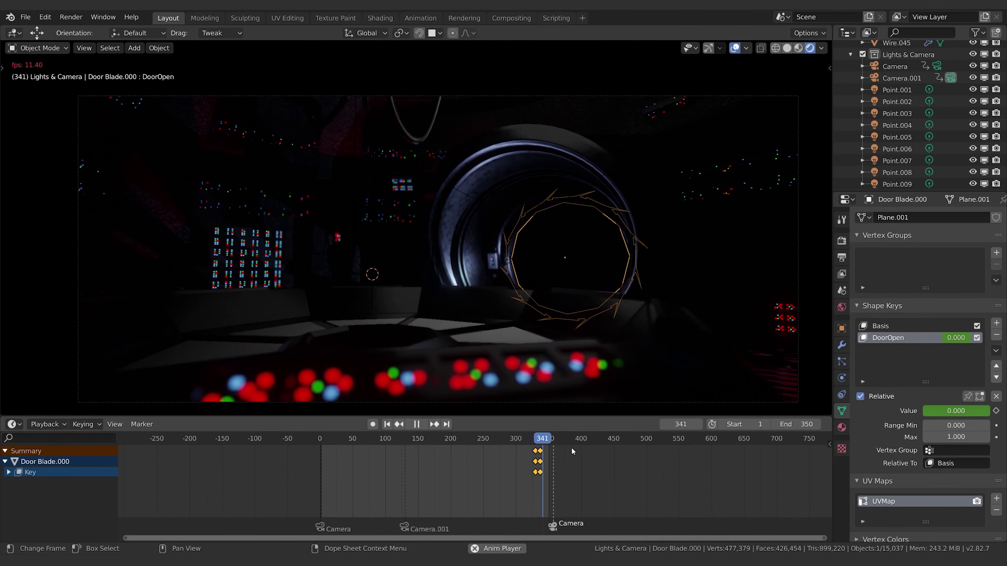
pyautogui.press('space')
pyautogui.click(528, 440)
pyautogui.press('space')
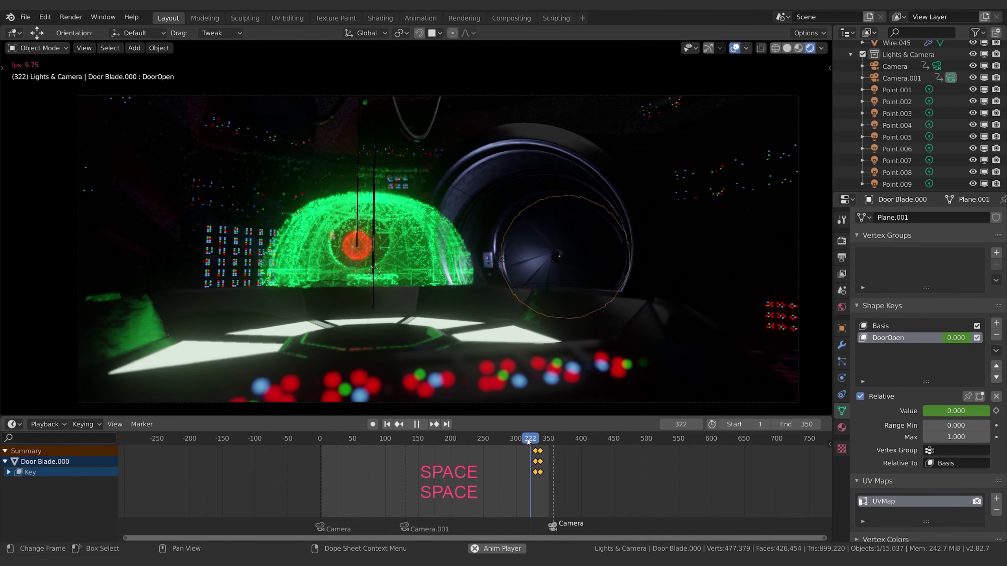
pyautogui.press('space')
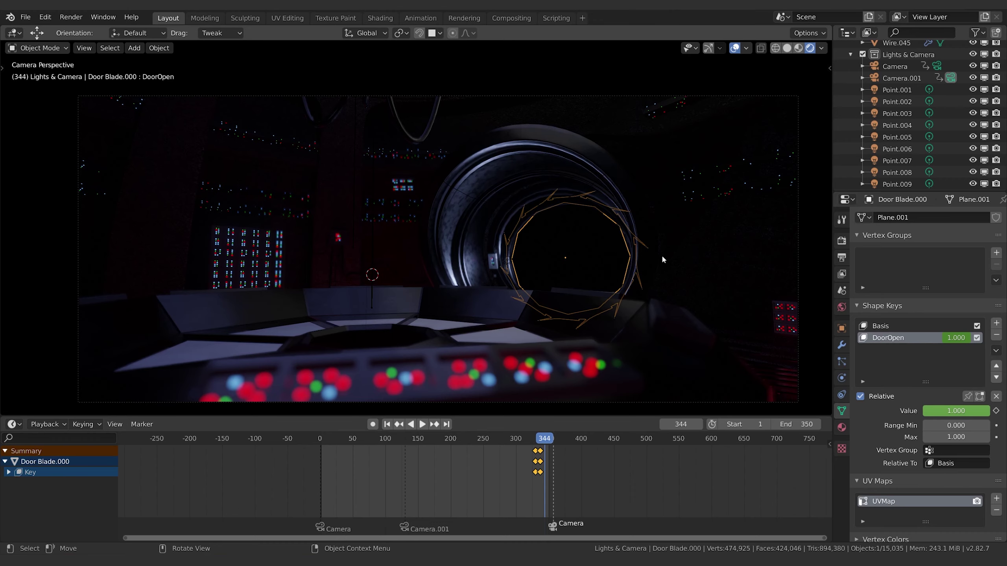
# Step: Add a mesh plane to the scene and rotate it 90 degrees about the global X axis
pyautogui.hotkey('shift', 'a')
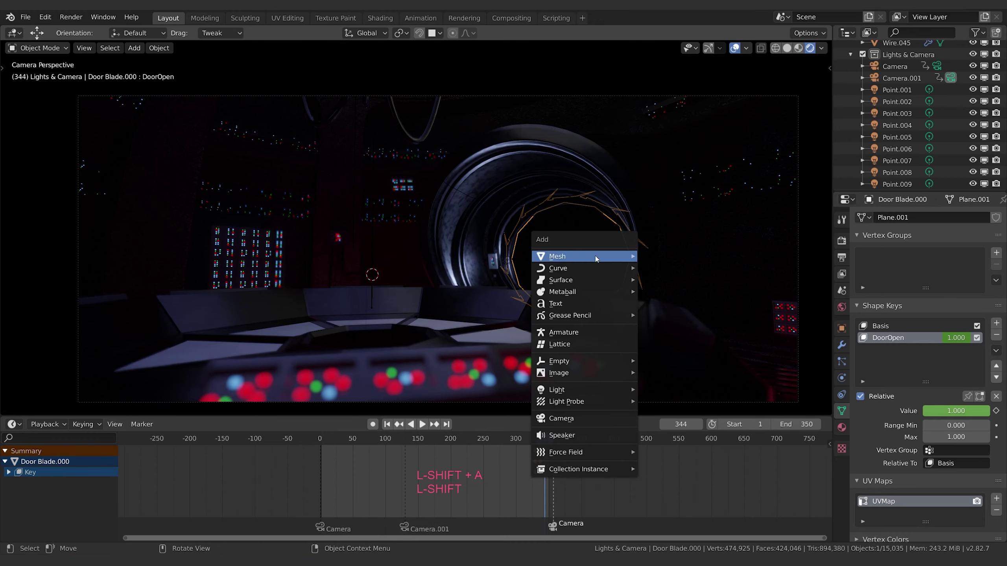
pyautogui.moveTo(596, 258)
pyautogui.click(674, 256)
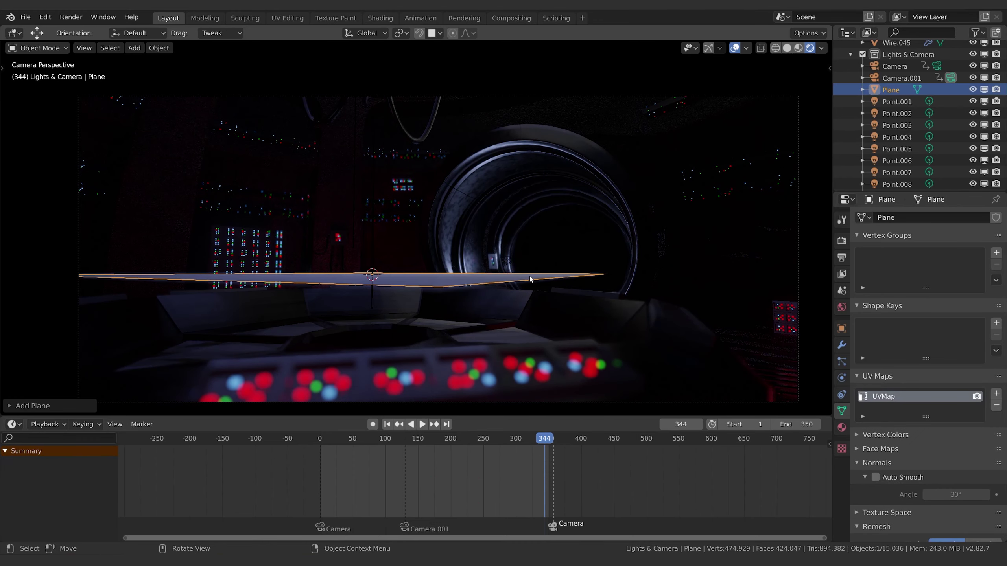
pyautogui.press('r')
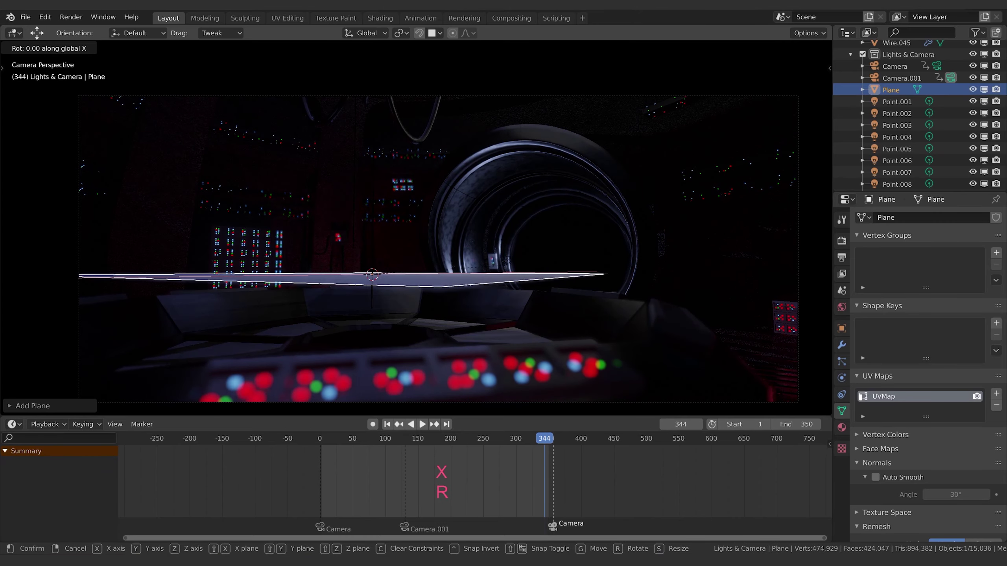
pyautogui.press('KP_9')
pyautogui.press('x')
pyautogui.press('KP_0')
pyautogui.press('Return')
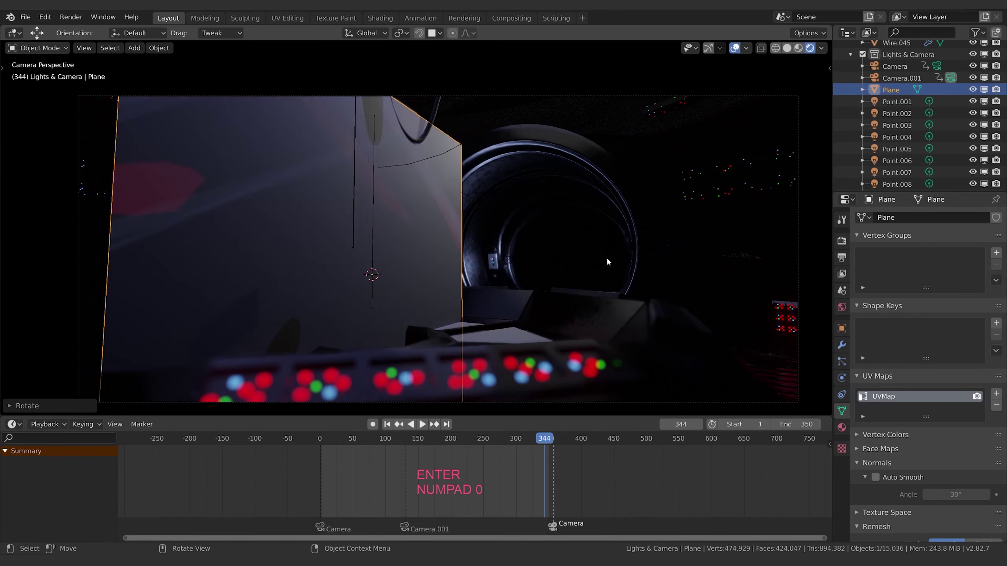
# Step: Rotate the plane 90 degrees about the global Z axis so it faces the round doorway
pyautogui.press('r')
pyautogui.press('z')
pyautogui.press('KP_9')
pyautogui.press('KP_0')
pyautogui.press('Return')
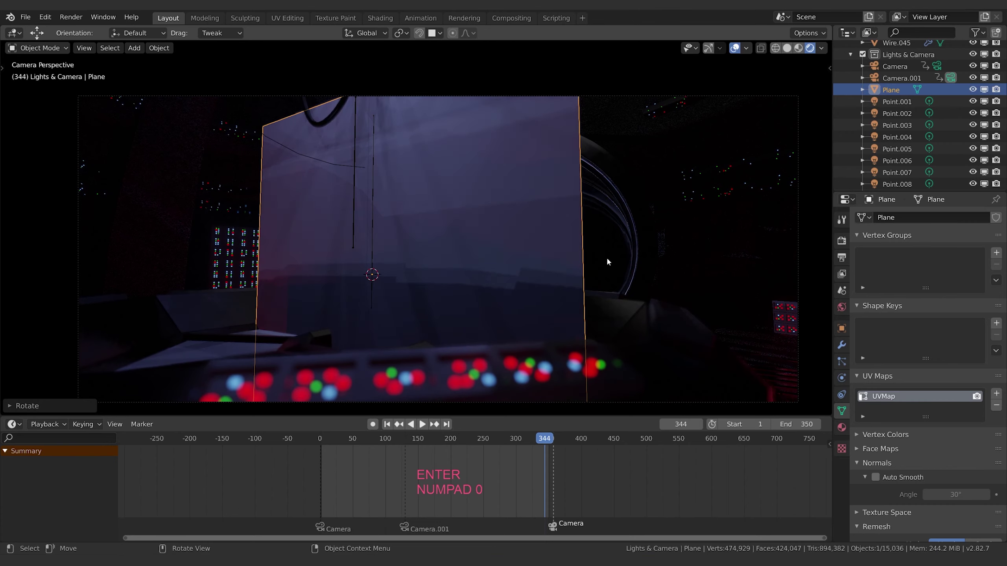
# Step: Move the plane along X to behind the open iris door, and adjust its size and position to cover the opening
pyautogui.press('g')
pyautogui.press('x')
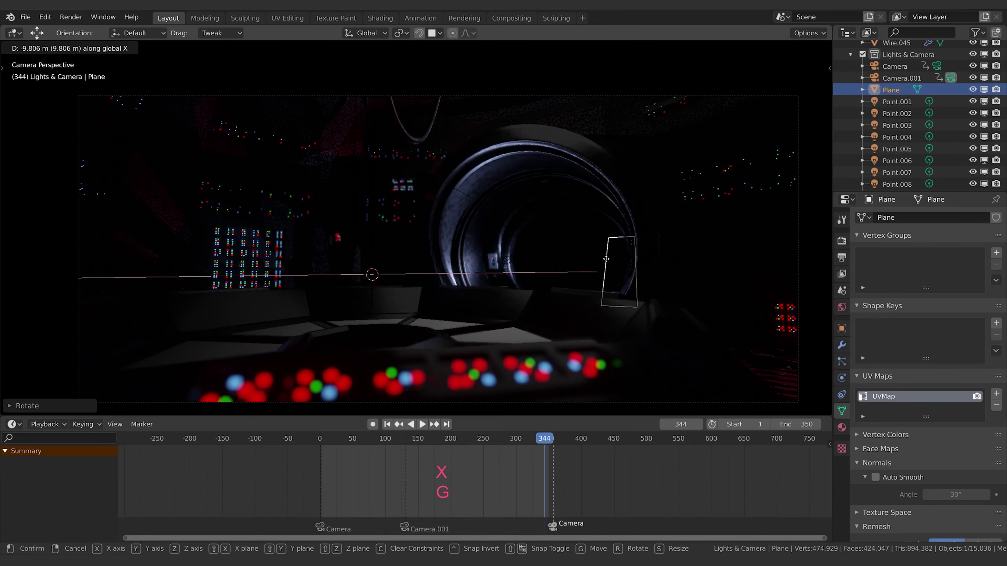
pyautogui.click(581, 265)
pyautogui.press('s')
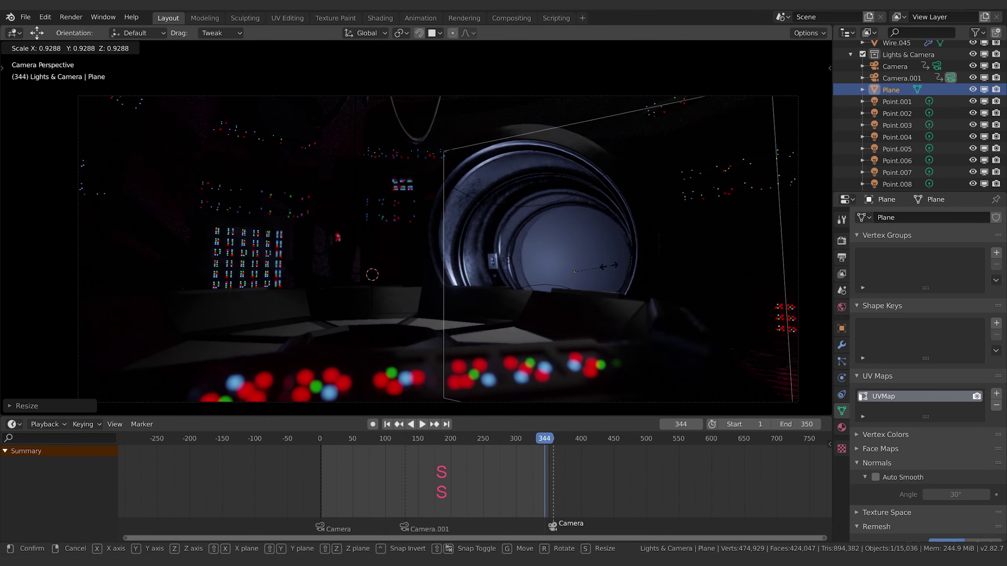
pyautogui.rightClick(599, 267)
pyautogui.press('g')
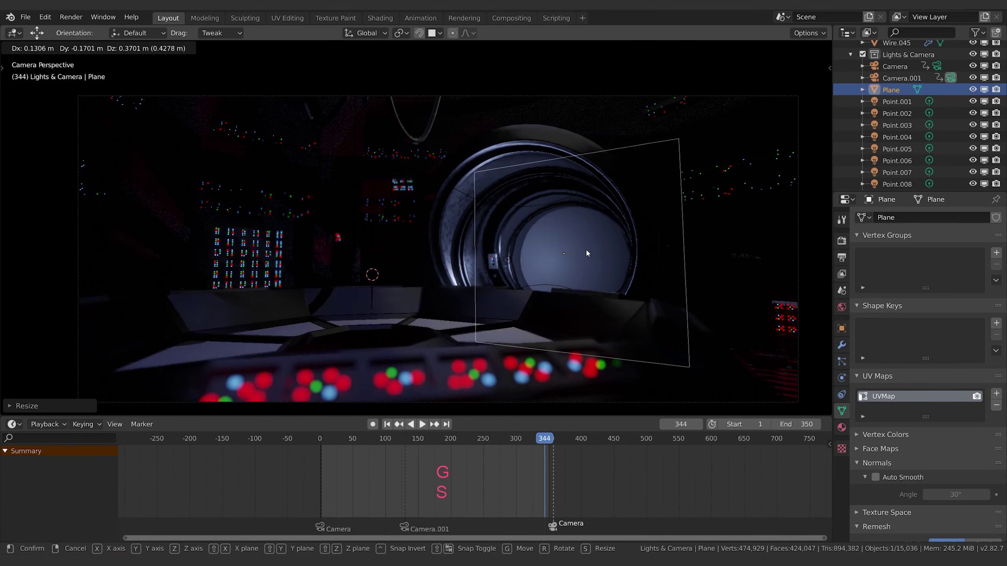
pyautogui.click(565, 266)
pyautogui.press('g')
pyautogui.press('x')
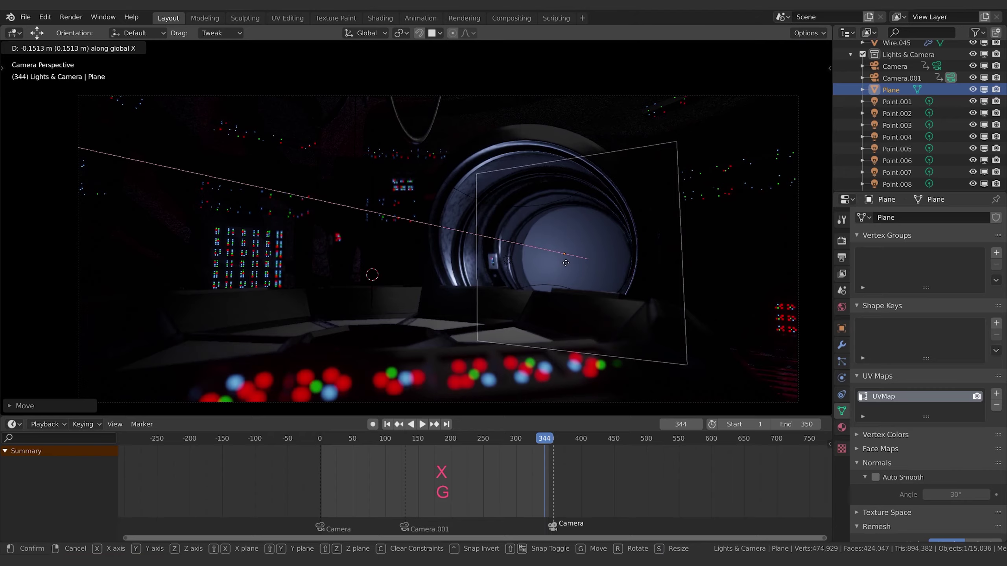
pyautogui.click(571, 265)
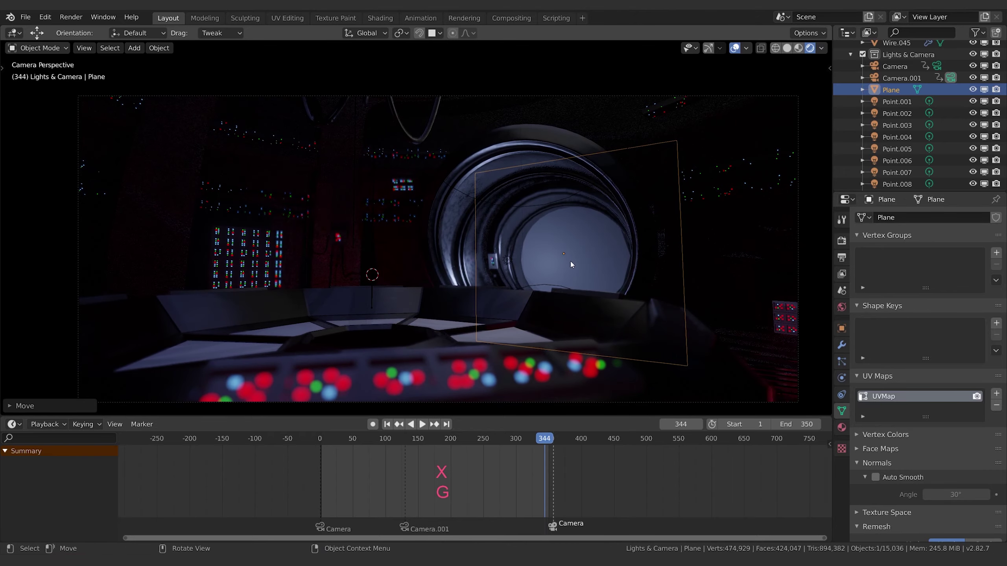
# Step: In solid shading, enlarge the plane outside the tunnel's end, and return to the camera view
pyautogui.click(786, 48)
pyautogui.moveTo(659, 269)
pyautogui.mouseDown(button='middle')
pyautogui.moveTo(618, 283)
pyautogui.moveTo(577, 271)
pyautogui.moveTo(585, 266)
pyautogui.mouseUp(button='middle')
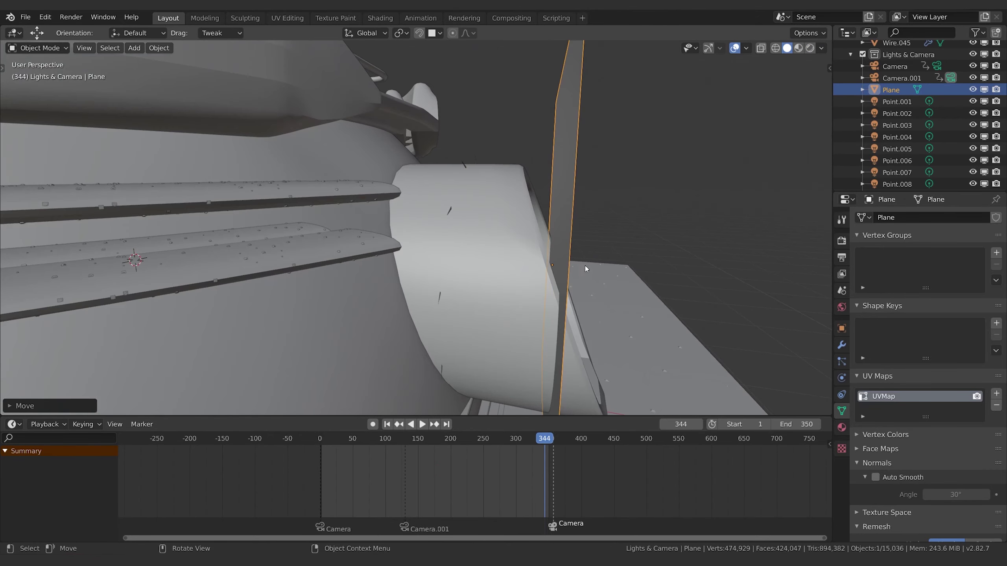
pyautogui.scroll(-5, 585, 269)
pyautogui.press('s')
pyautogui.press('x')
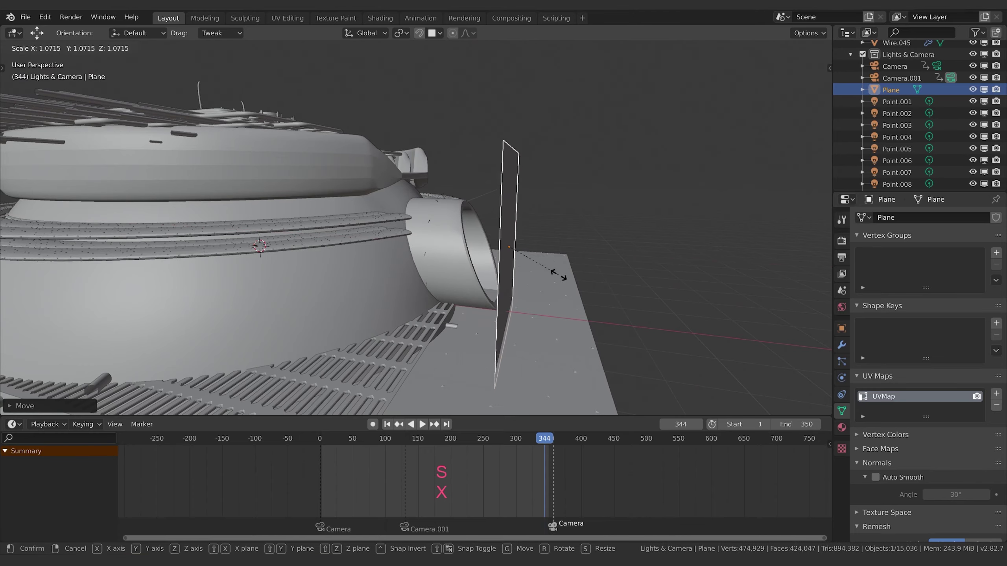
pyautogui.click(585, 260)
pyautogui.moveTo(585, 259); pyautogui.dragTo(531, 273, button='middle')
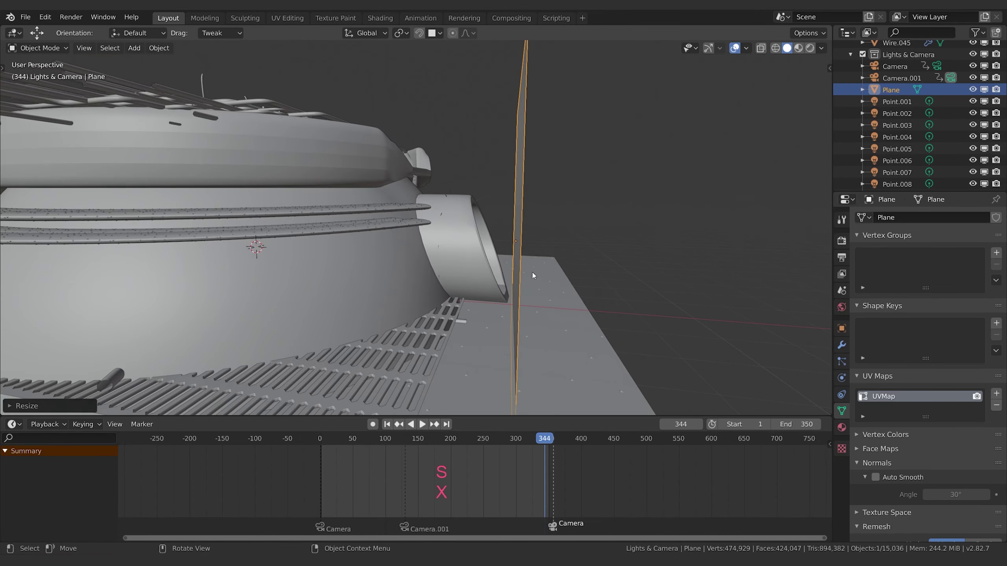
pyautogui.press('KP_0')
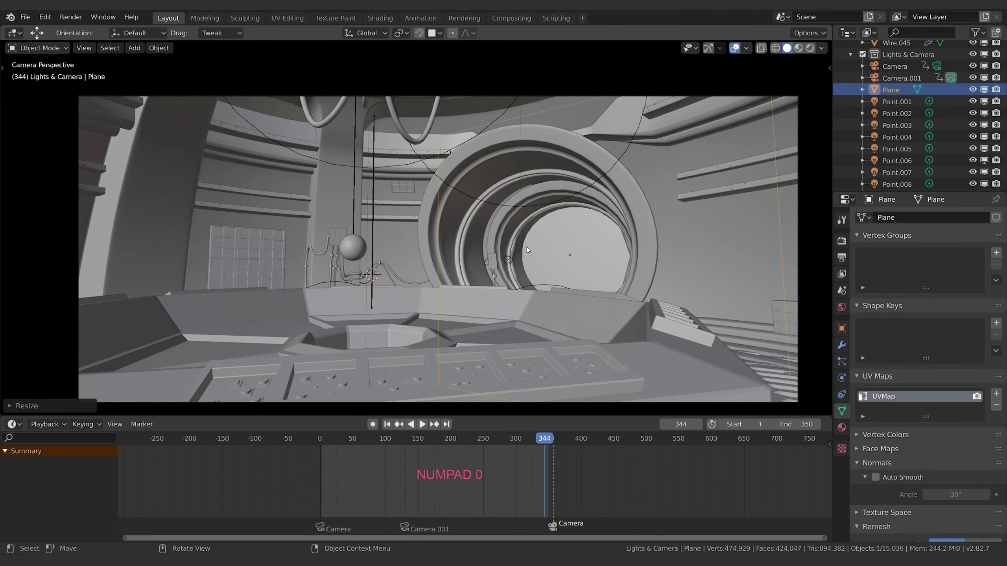
# Step: Give the plane a new material named Outside and set its emission color to white
pyautogui.click(841, 428)
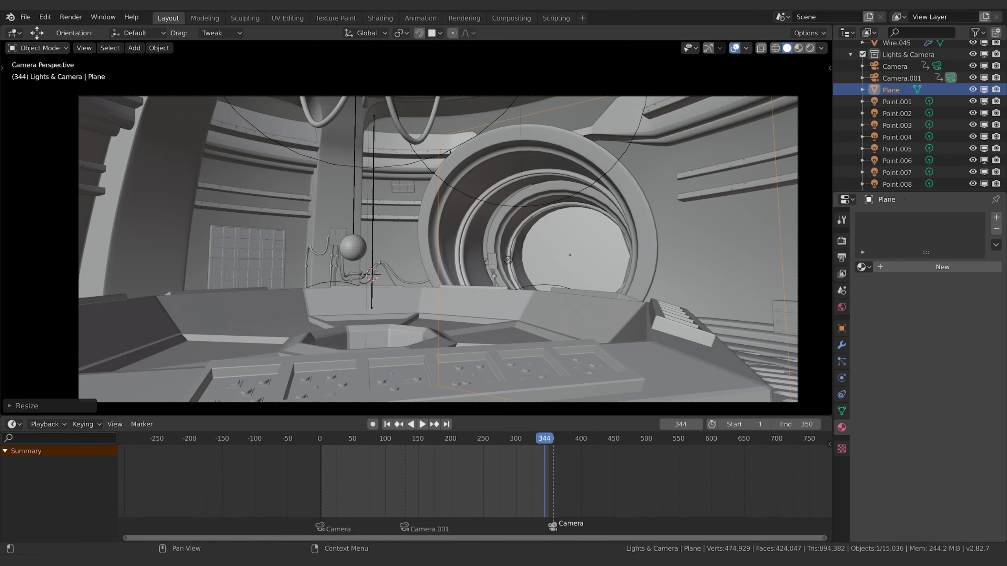
pyautogui.click(917, 271)
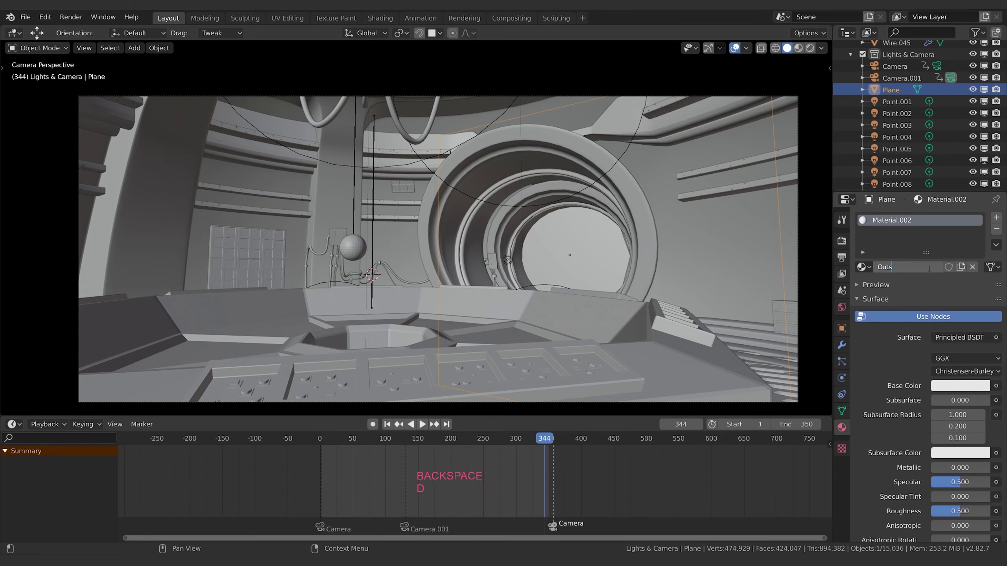
pyautogui.scroll(-10, 932, 388)
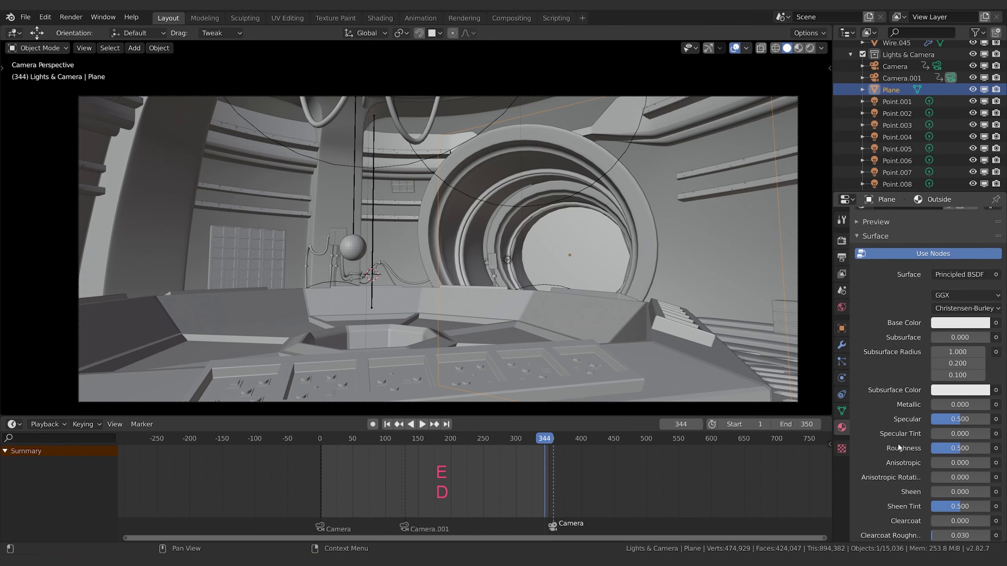
pyautogui.click(973, 421)
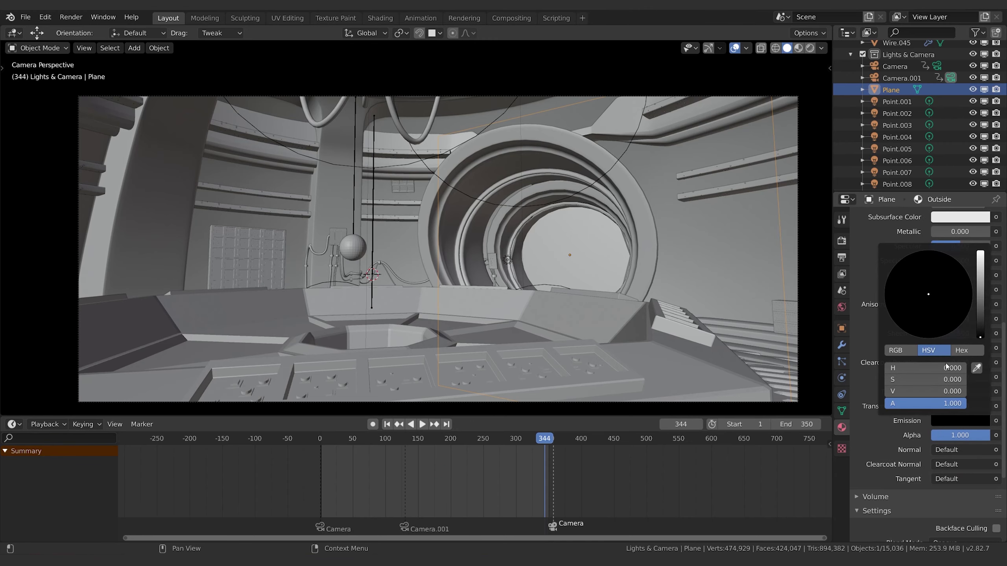
pyautogui.click(978, 258)
# Step: Play the door opening in rendered shading from about frame 312 to check the light from the glowing plane
pyautogui.click(810, 48)
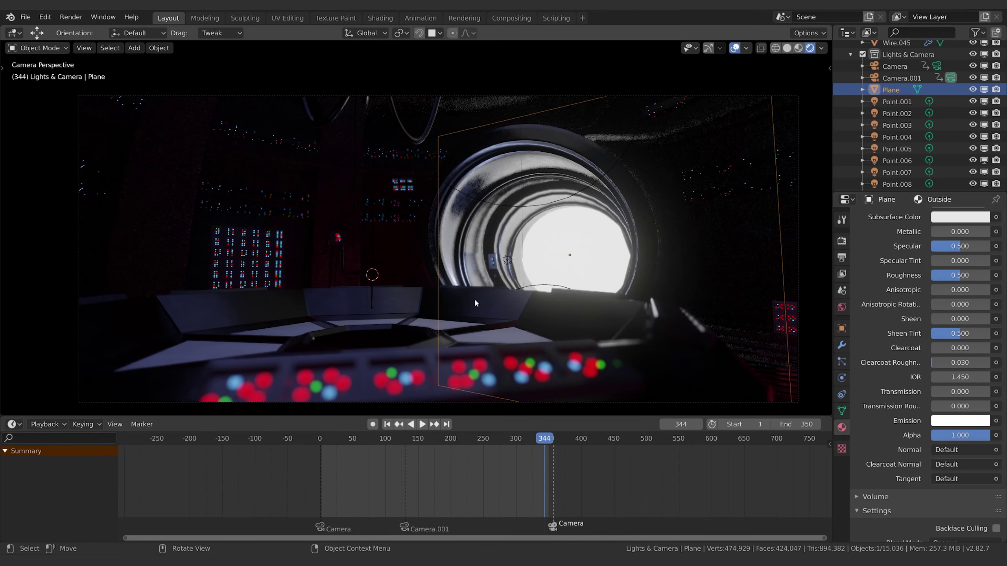
pyautogui.hotkey('shift', 'ctrl', 'space')
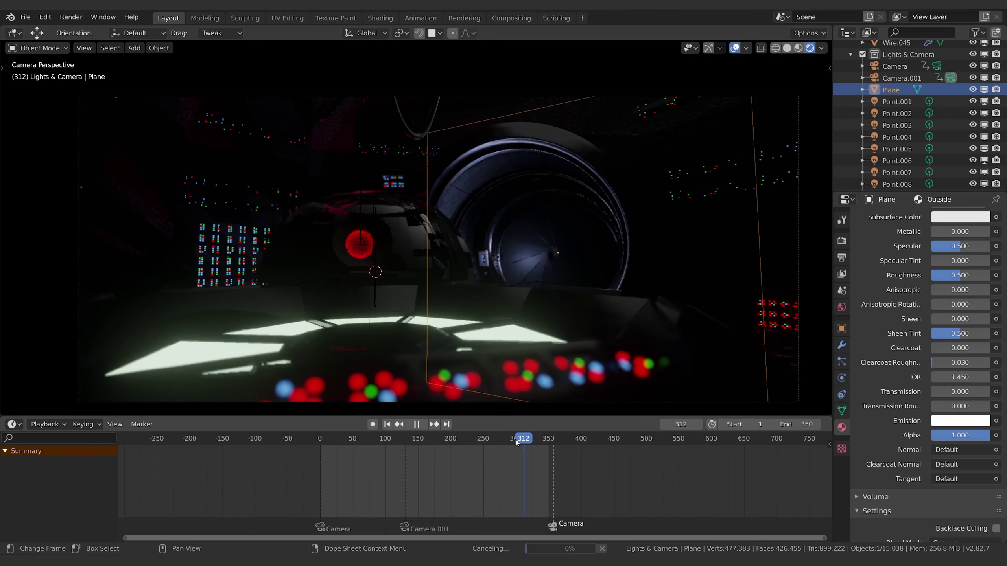
pyautogui.press('space')
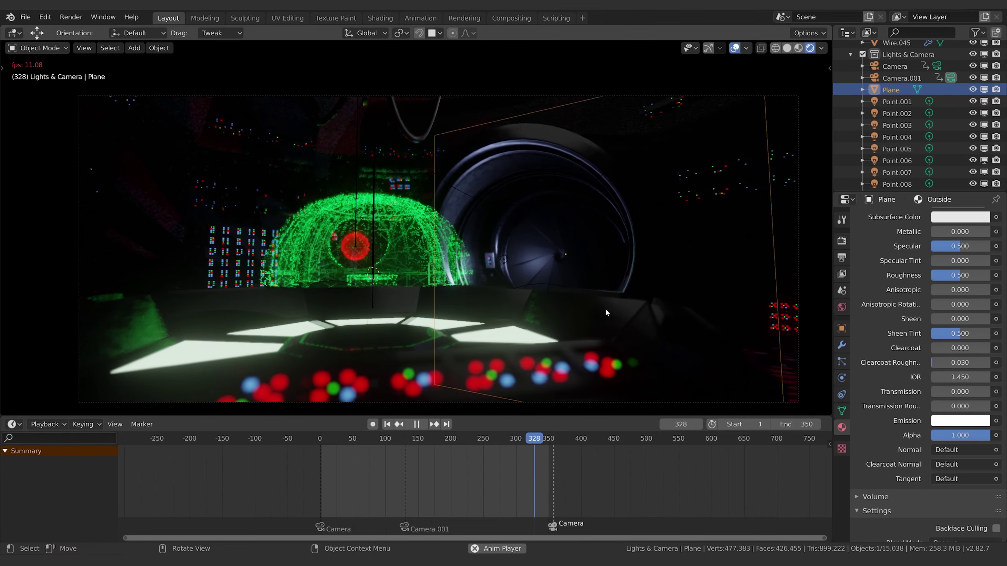
pyautogui.press('space')
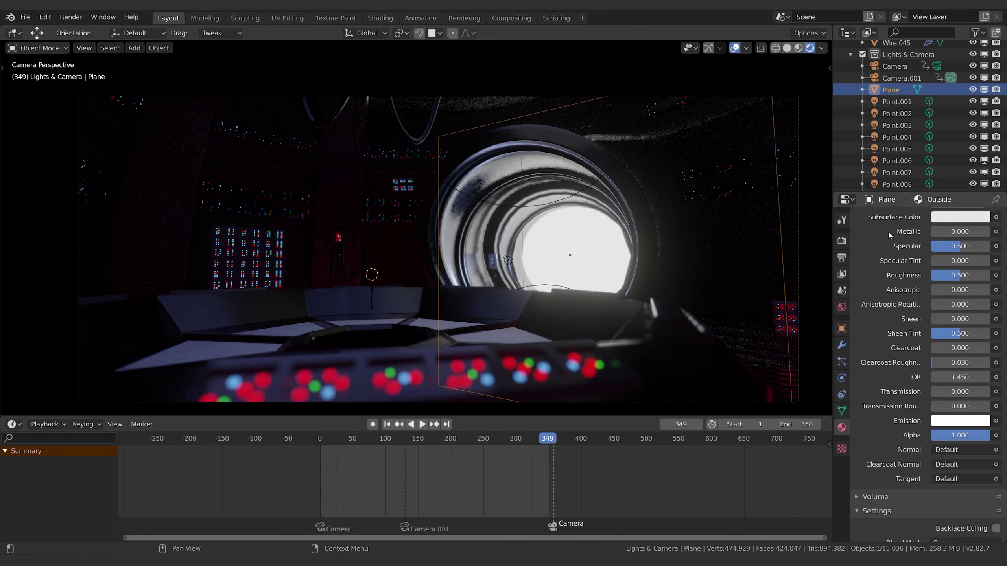
# Step: Show the render settings, set the viewport to solid shading, and switch to Photoshop with the Mandalorian image
pyautogui.click(842, 240)
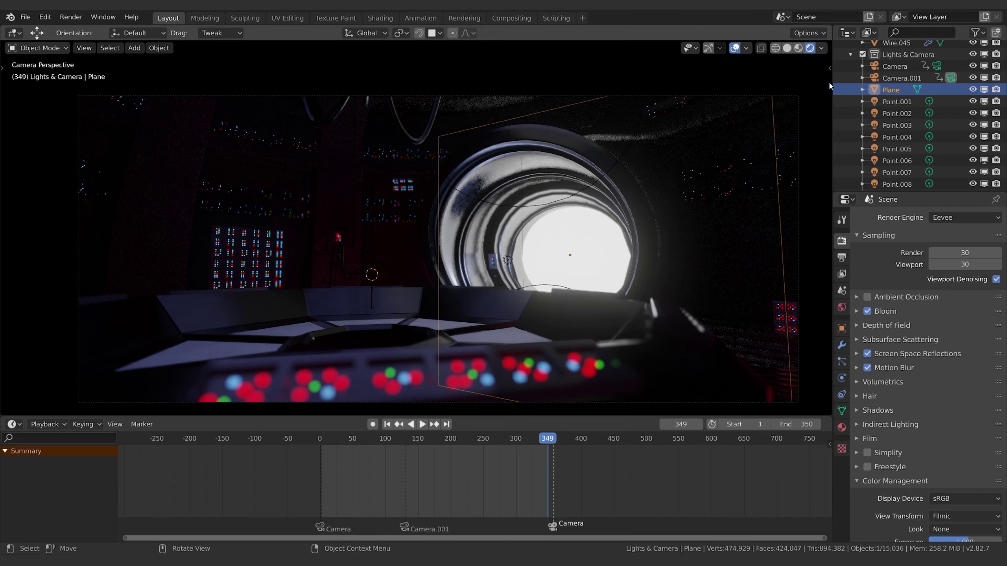
pyautogui.click(787, 48)
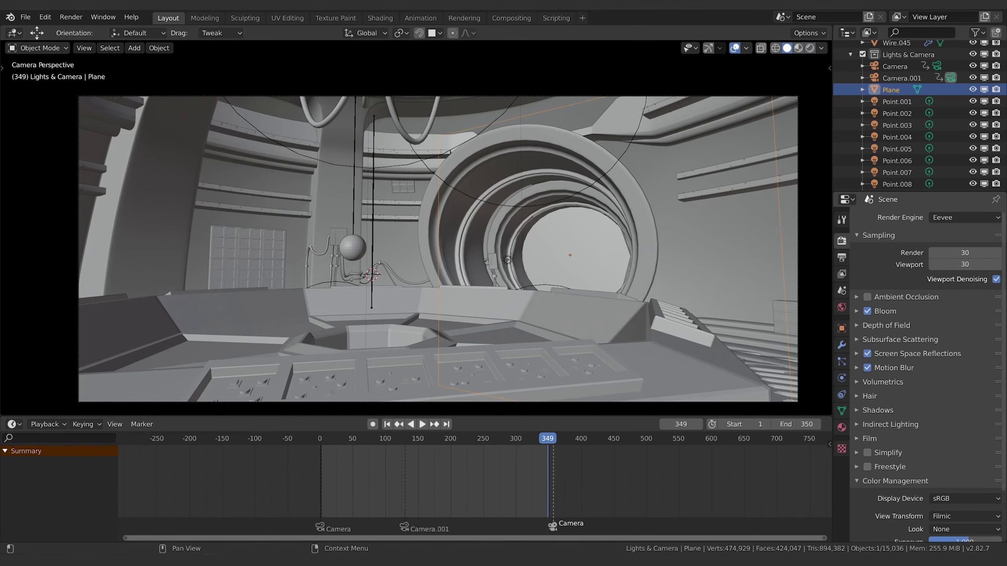
pyautogui.hotkey('alt', 'Tab')
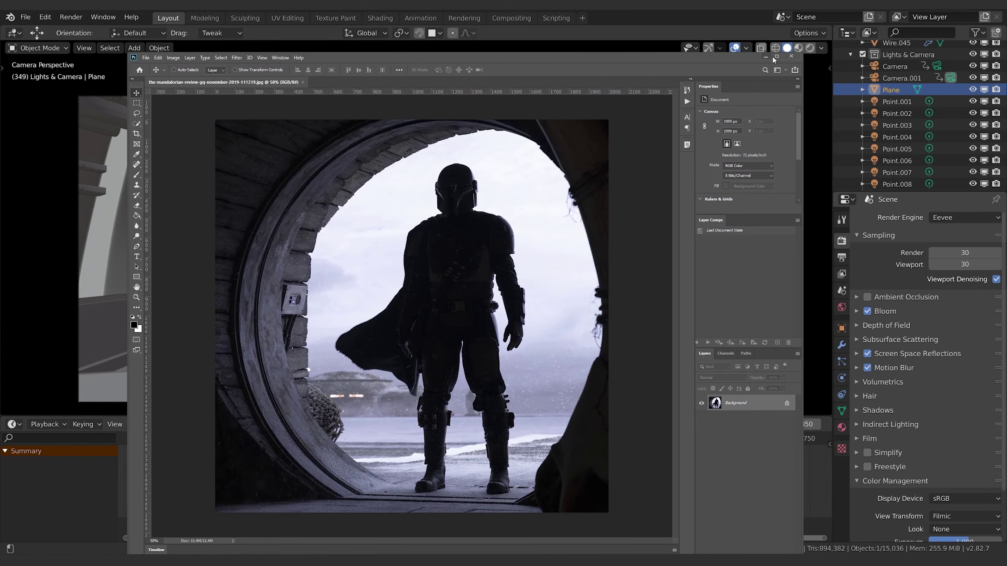
pyautogui.click(767, 56)
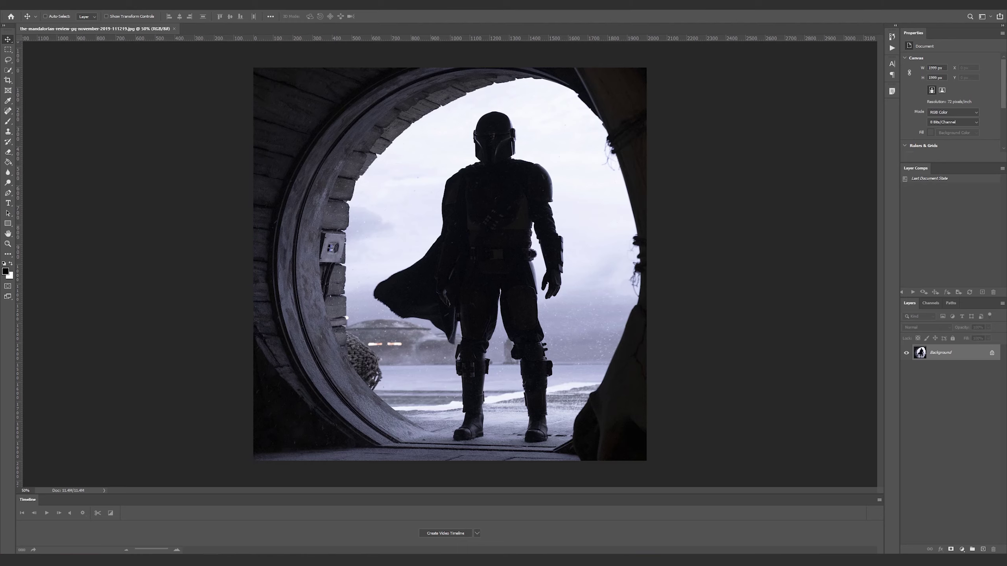
# Step: Convert the background into an editable layer named Layer 0, and select the whole Mandalorian figure with the Quick Selection tool
pyautogui.doubleClick(963, 353)
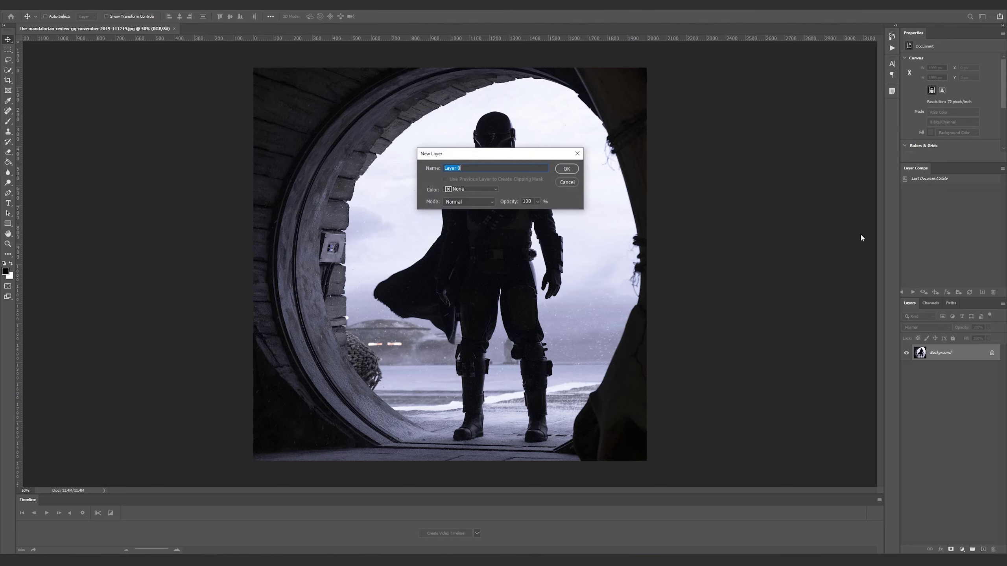
pyautogui.click(566, 170)
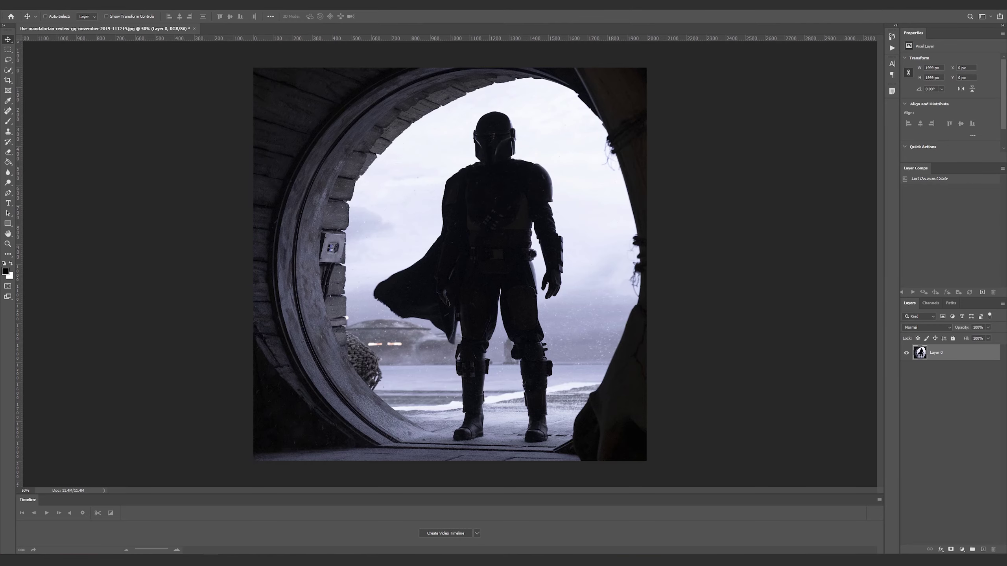
pyautogui.click(8, 73)
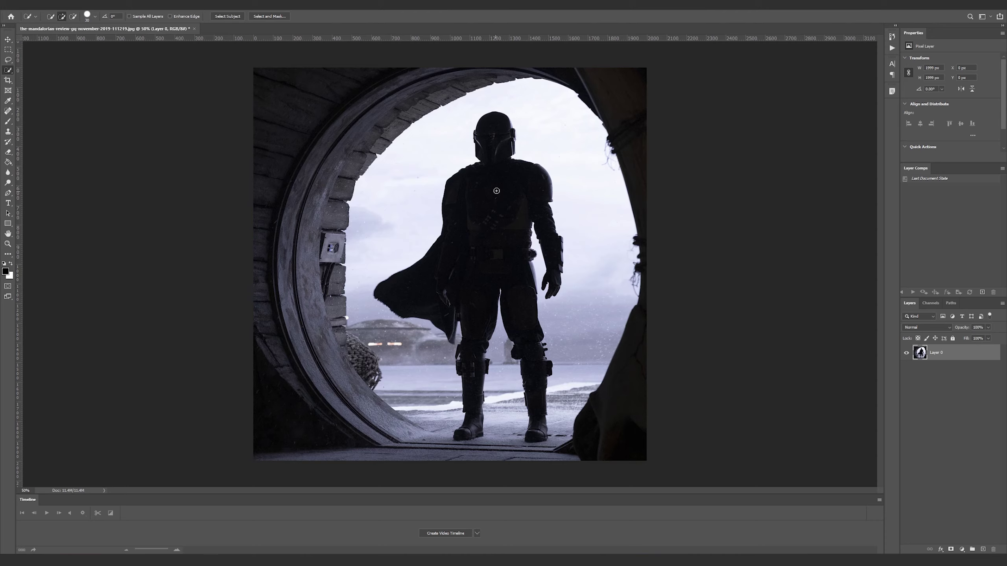
pyautogui.moveTo(498, 196)
pyautogui.mouseDown()
pyautogui.moveTo(521, 203)
pyautogui.moveTo(531, 293)
pyautogui.moveTo(510, 278)
pyautogui.moveTo(521, 267)
pyautogui.mouseUp()
# Step: Copy the selected figure to a new layer and hide the original image layer
pyautogui.click(62, 5)
pyautogui.moveTo(91, 13)
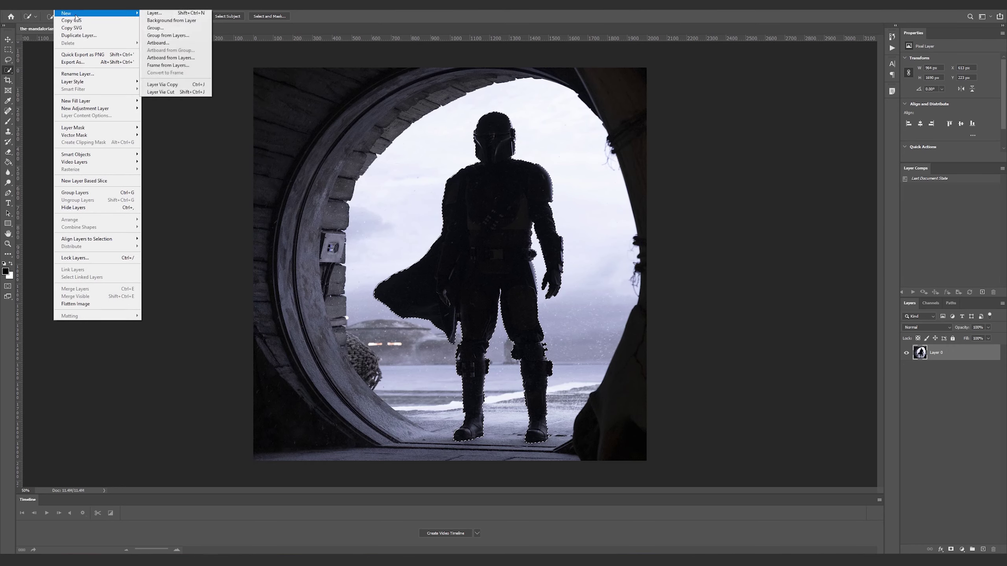
pyautogui.click(174, 85)
pyautogui.click(907, 369)
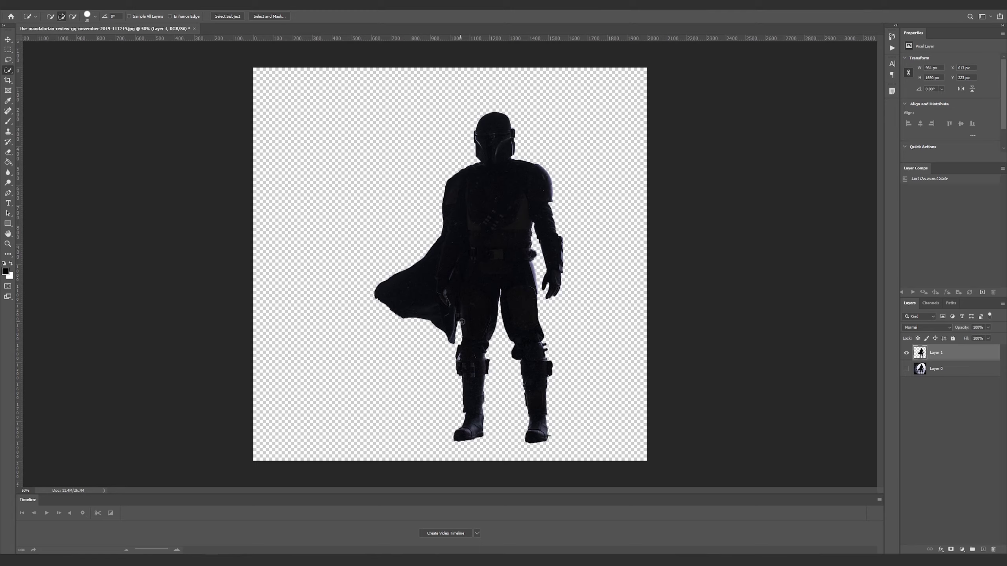
# Step: Outline the flowing cape beside the figure with the Lasso tool, delete it, and clear the selection
pyautogui.press('l')
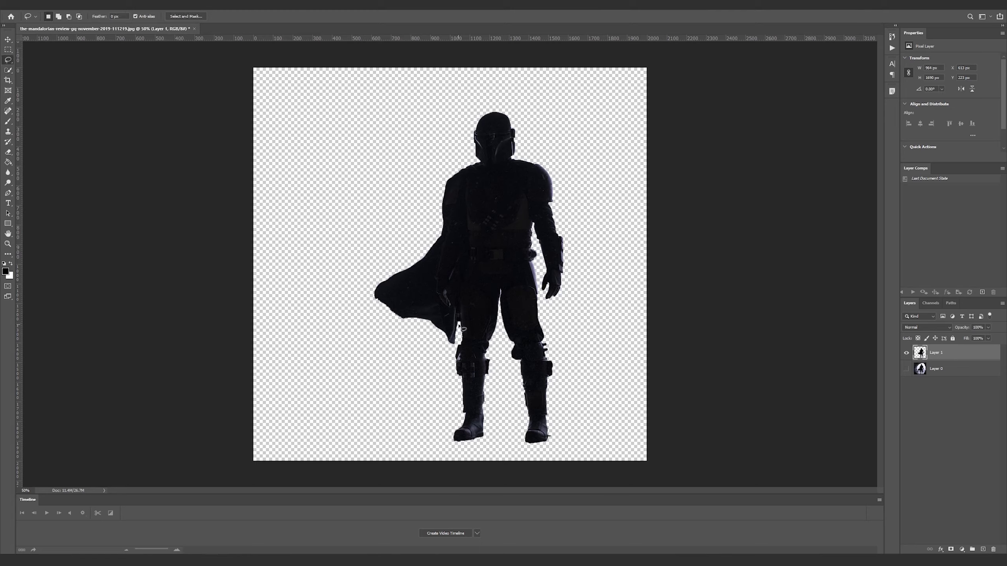
pyautogui.moveTo(456, 321)
pyautogui.mouseDown()
pyautogui.moveTo(436, 227)
pyautogui.moveTo(356, 254)
pyautogui.moveTo(367, 344)
pyautogui.moveTo(426, 364)
pyautogui.moveTo(459, 329)
pyautogui.mouseUp()
pyautogui.press('Delete')
pyautogui.hotkey('ctrl', 'd')
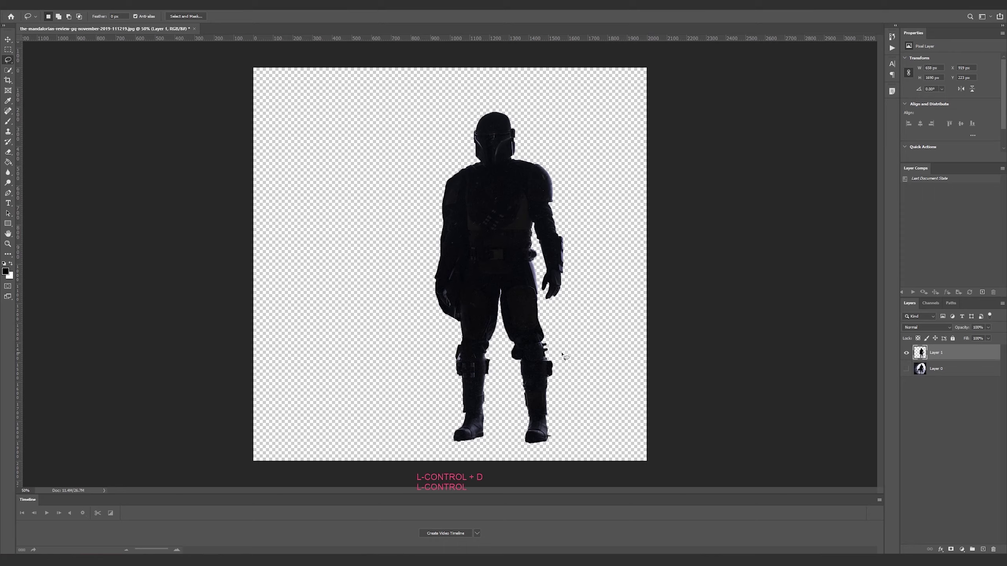
# Step: Enlarge the cut-out Mandalorian figure to about 113.5% and centre it on the canvas
pyautogui.hotkey('ctrl', 't')
pyautogui.moveTo(491, 208); pyautogui.dragTo(450, 201)
pyautogui.moveTo(517, 112); pyautogui.dragTo(539, 73)
pyautogui.moveTo(510, 187); pyautogui.dragTo(487, 183)
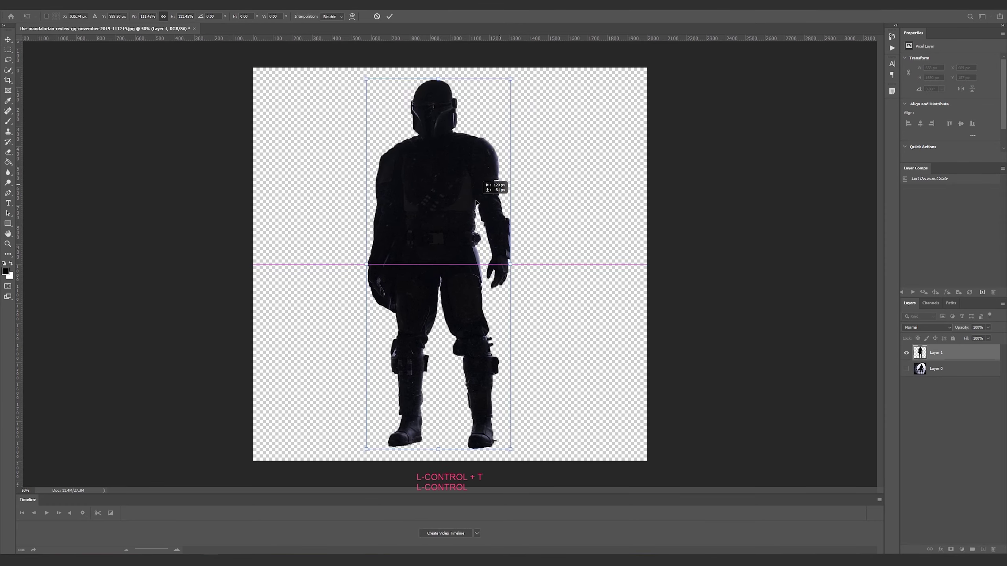
pyautogui.moveTo(510, 83); pyautogui.dragTo(520, 74)
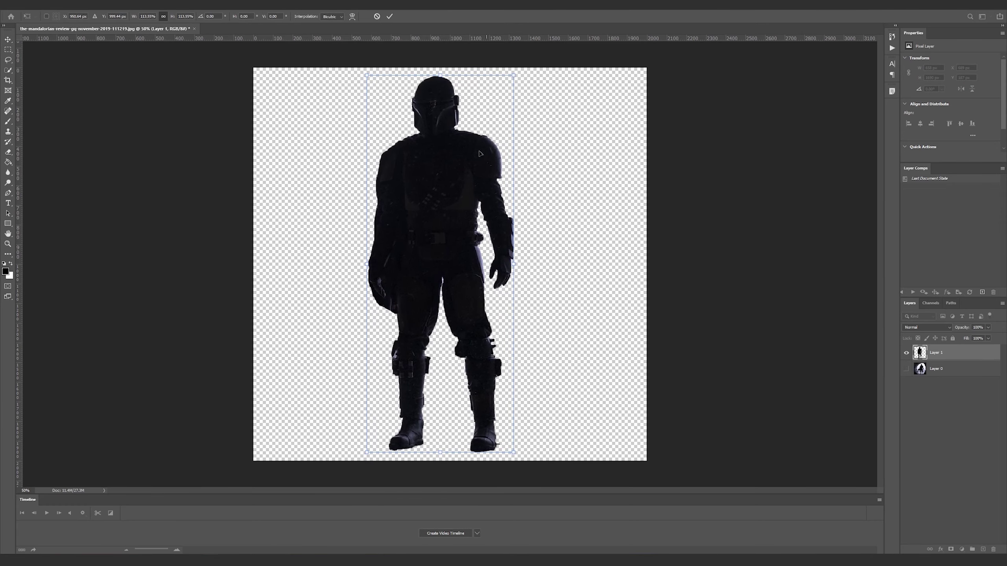
pyautogui.moveTo(452, 204); pyautogui.dragTo(460, 206)
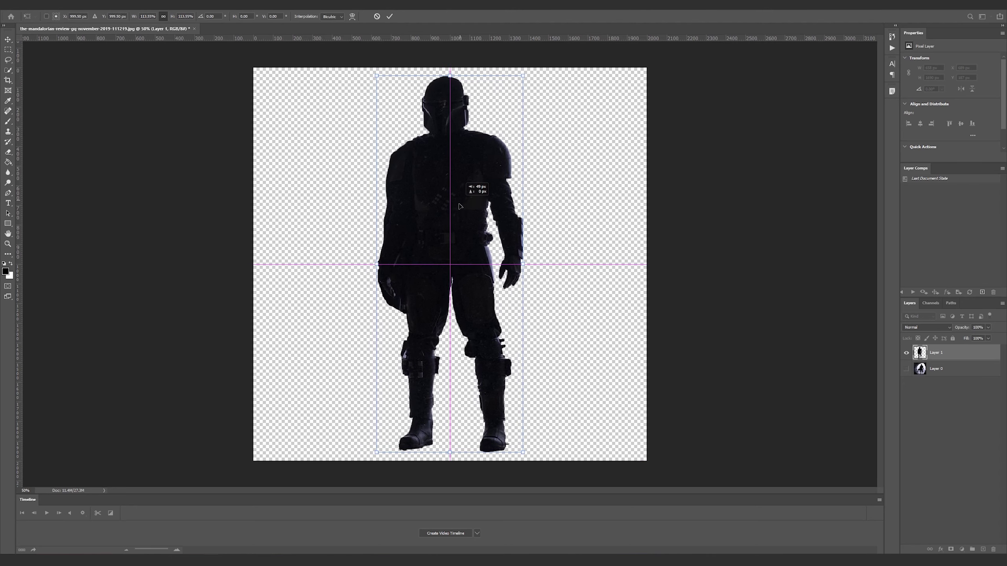
pyautogui.press('Return')
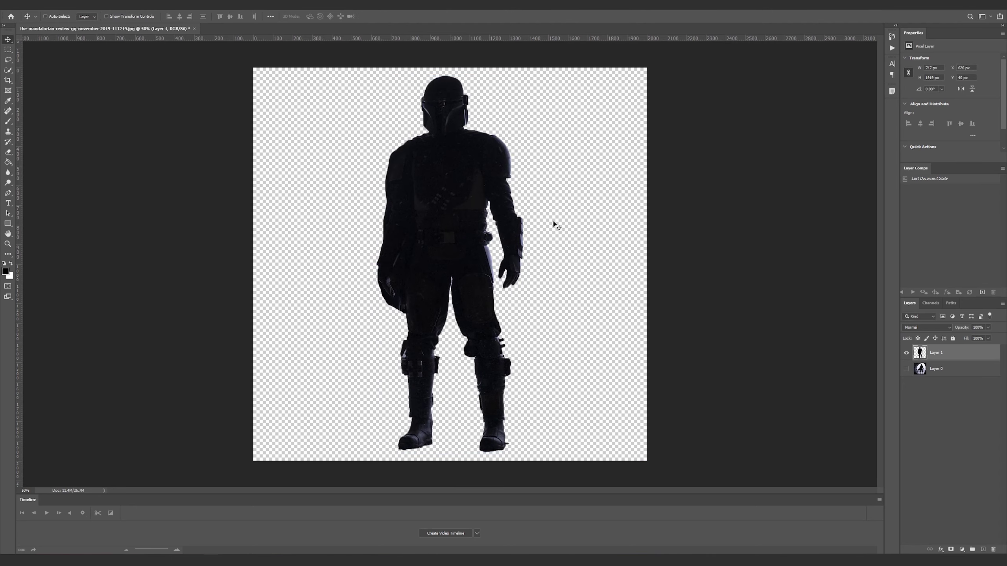
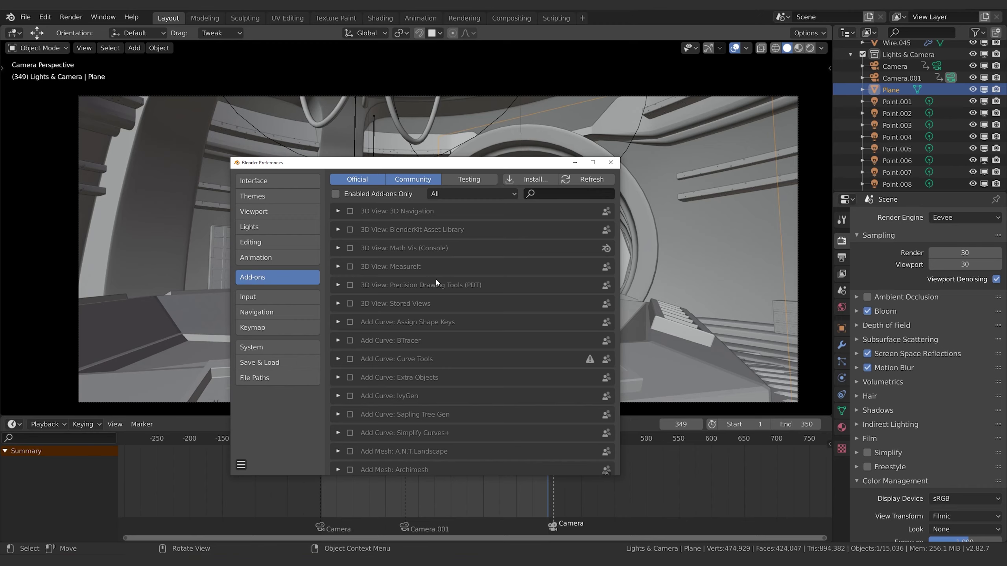
# Step: In Blender, search the add-ons for "imag" to check Import Images as Planes, and close the preferences
pyautogui.click(260, 181)
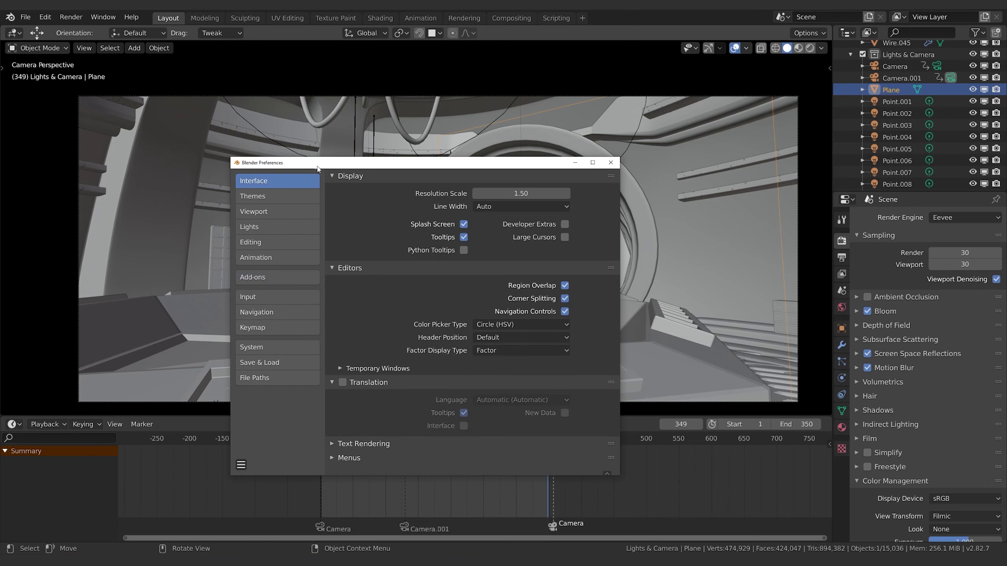
pyautogui.click(276, 306)
pyautogui.click(305, 278)
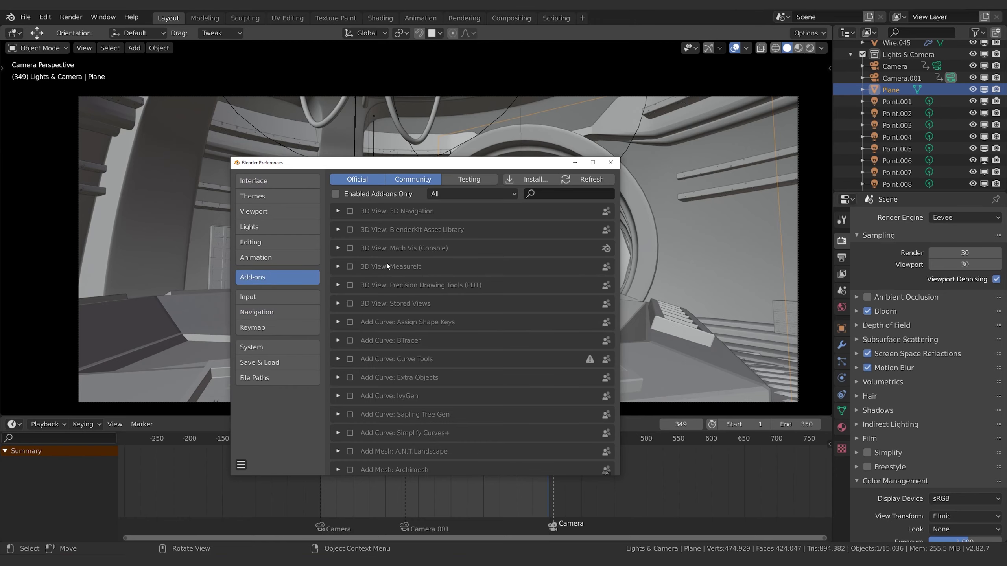
pyautogui.click(568, 196)
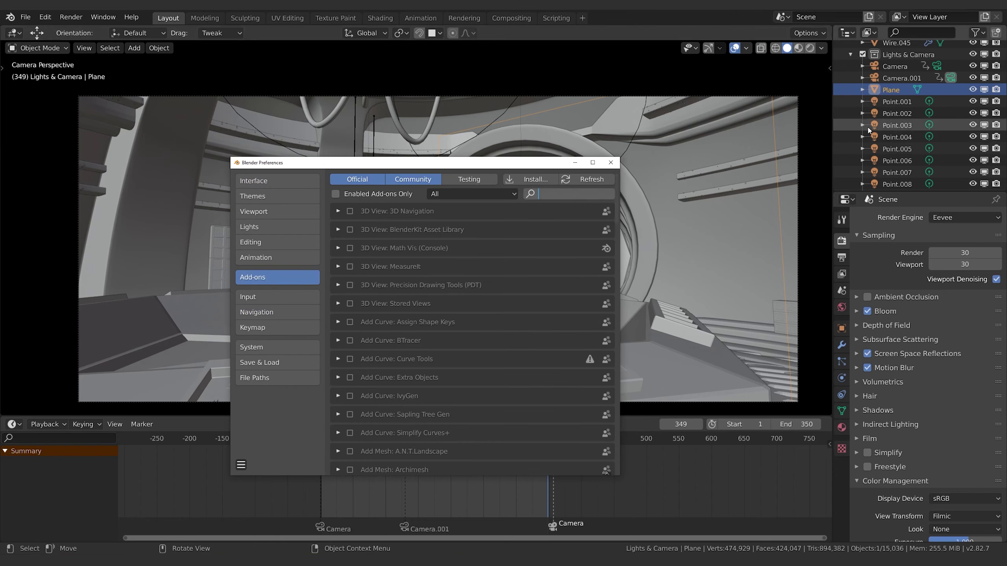
pyautogui.write('imag')
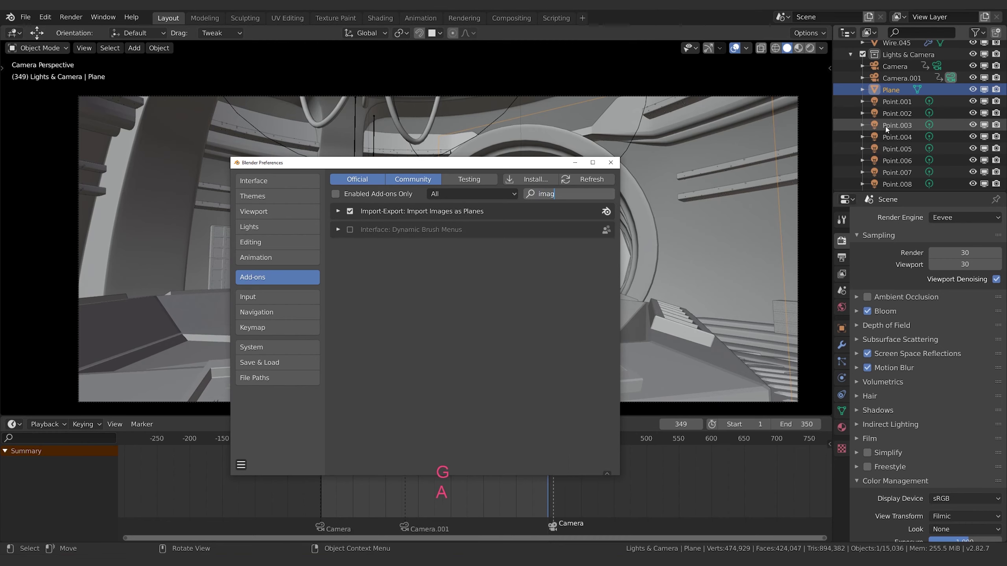
pyautogui.press('Return')
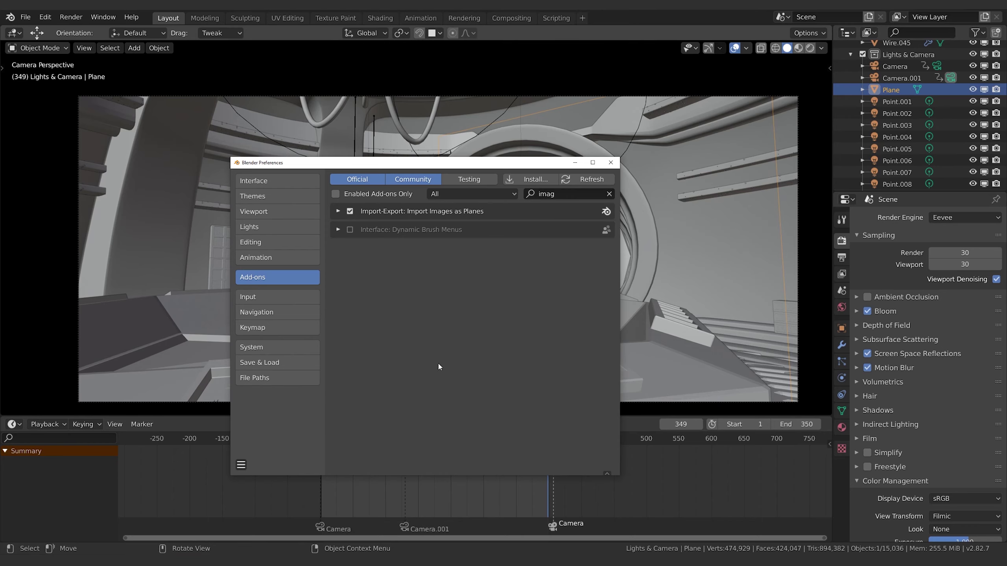
pyautogui.click(606, 163)
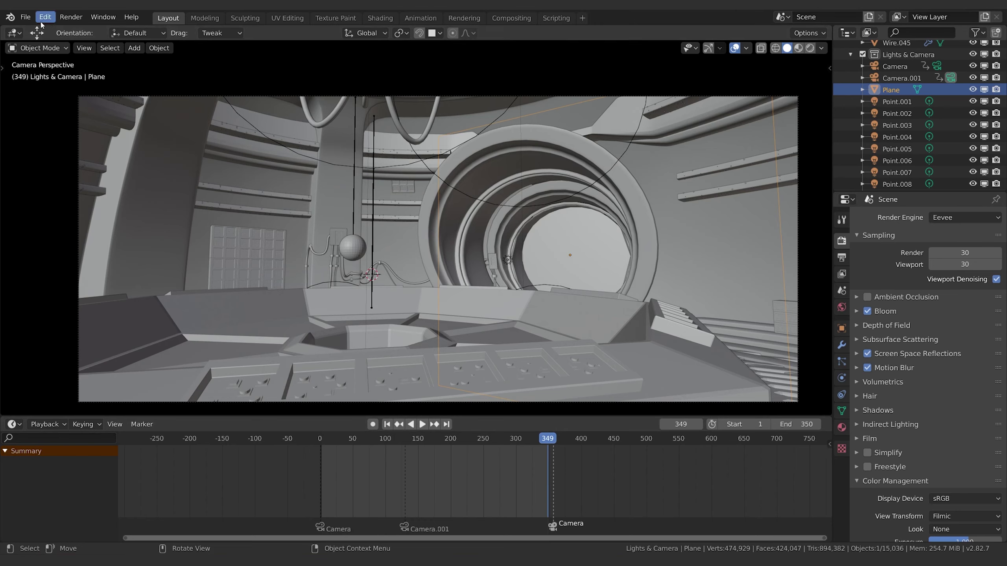
pyautogui.click(25, 17)
pyautogui.moveTo(66, 177)
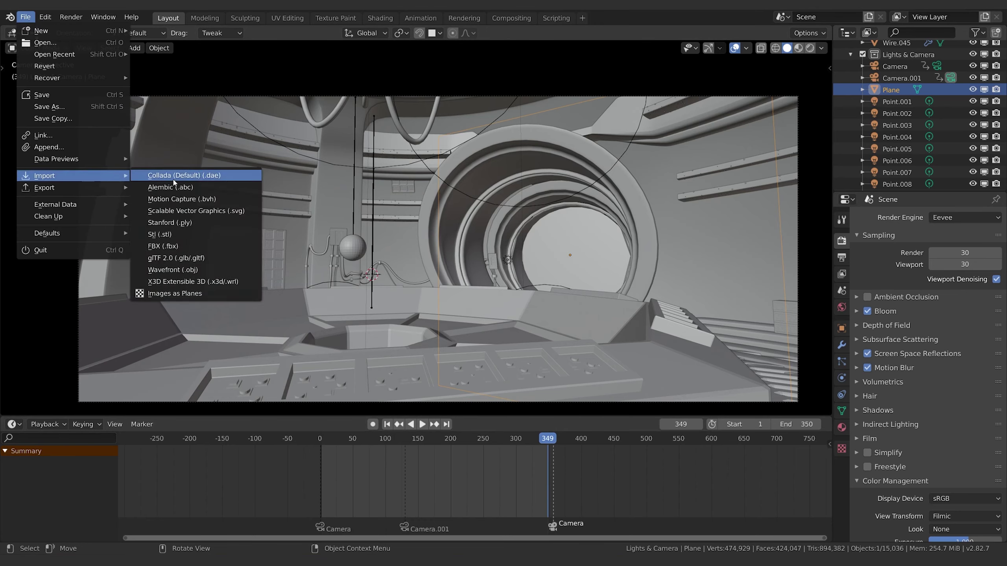
pyautogui.click(195, 293)
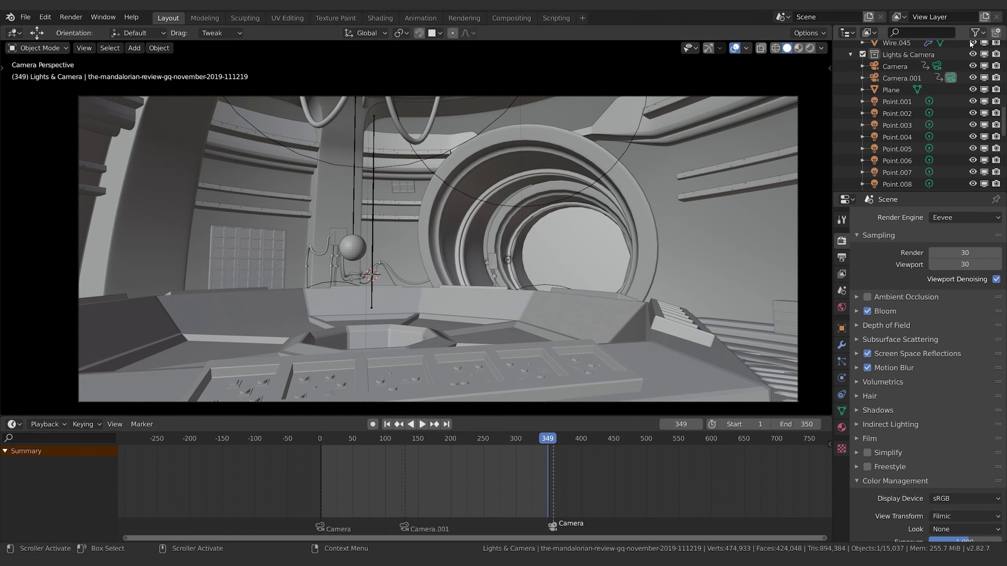
pyautogui.scroll(8, 912, 99)
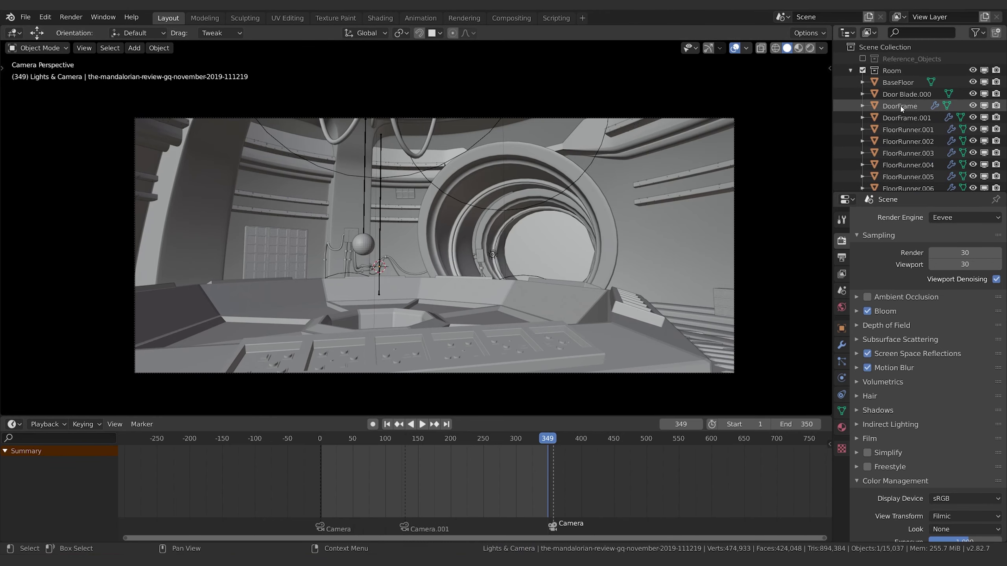
pyautogui.scroll(-8, 900, 108)
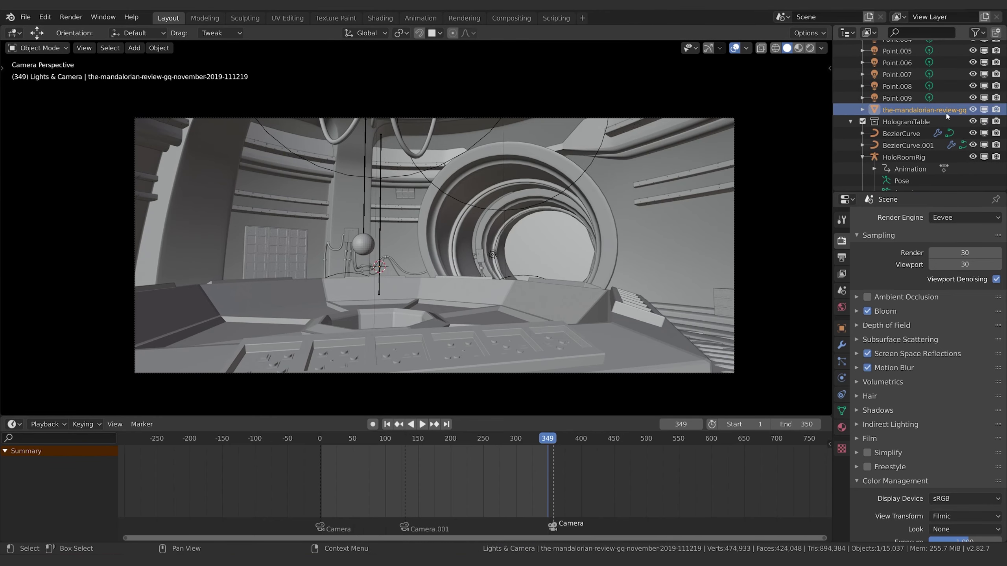
# Step: Scale the imported Mandalorian plane up to figure size in the hologram room and return to the camera view
pyautogui.moveTo(510, 312); pyautogui.dragTo(488, 230, button='middle')
pyautogui.scroll(-5, 493, 263)
pyautogui.press('KP_Decimal')
pyautogui.scroll(-6, 488, 230)
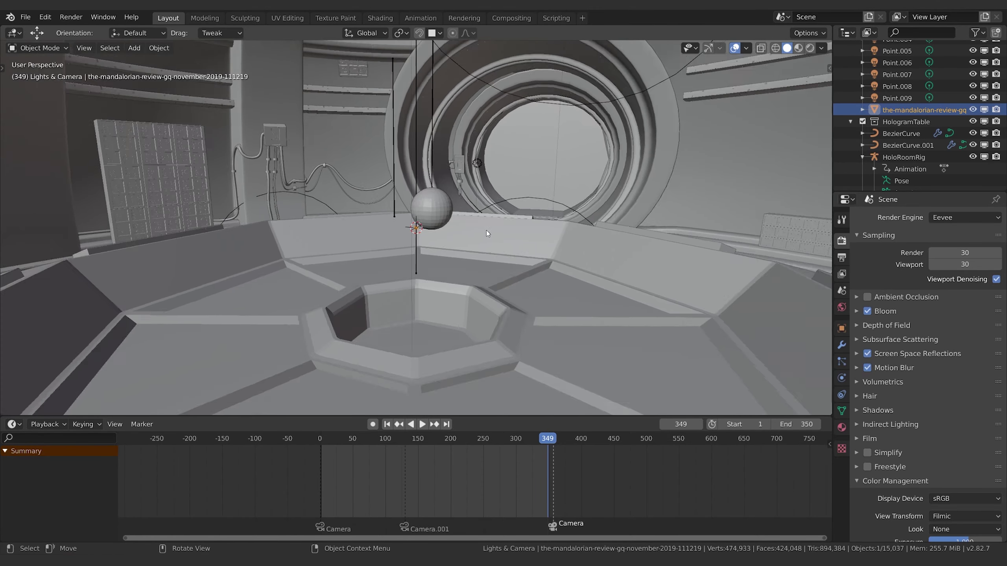
pyautogui.press('s')
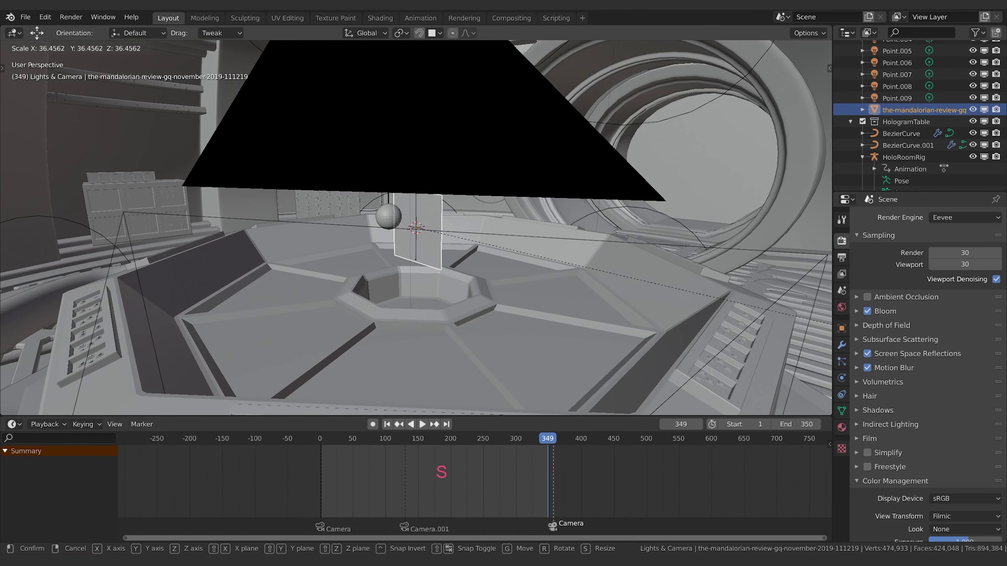
pyautogui.click(446, 158)
pyautogui.press('s')
pyautogui.click(691, 274)
pyautogui.press('KP_0')
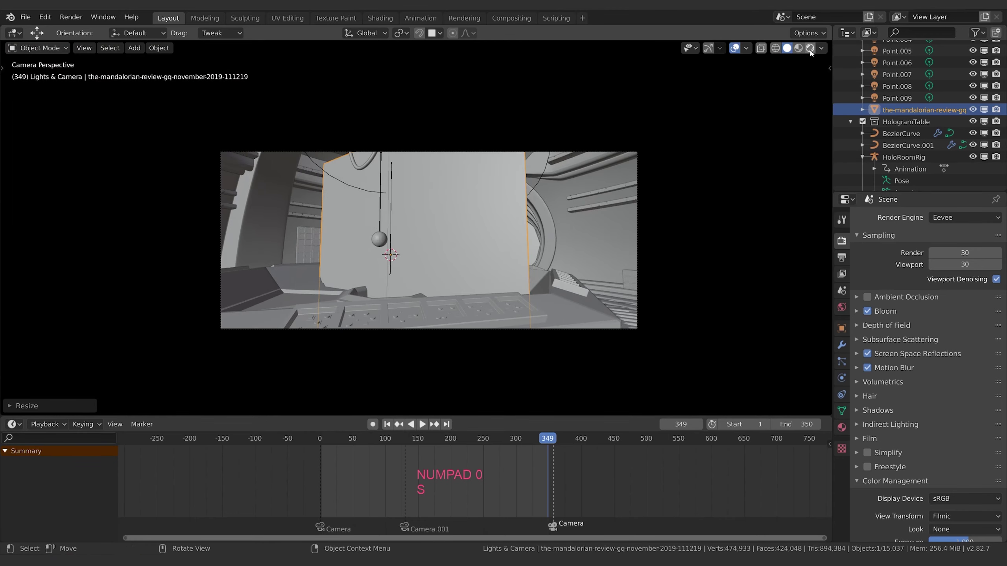
# Step: Set the viewport to rendered shading and move the Mandalorian plane along the global X axis into the glowing doorway
pyautogui.click(810, 48)
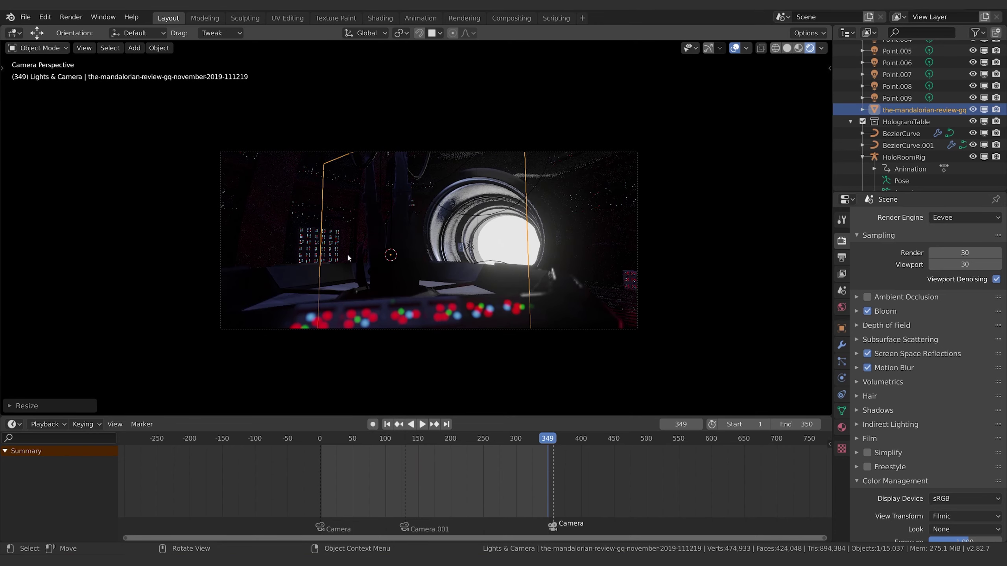
pyautogui.press('g')
pyautogui.press('x')
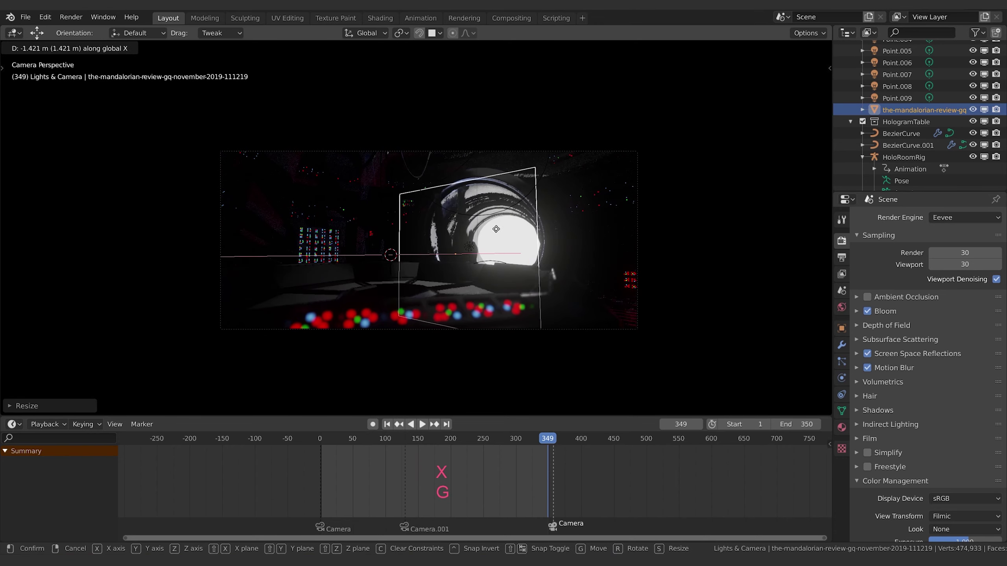
pyautogui.click(503, 230)
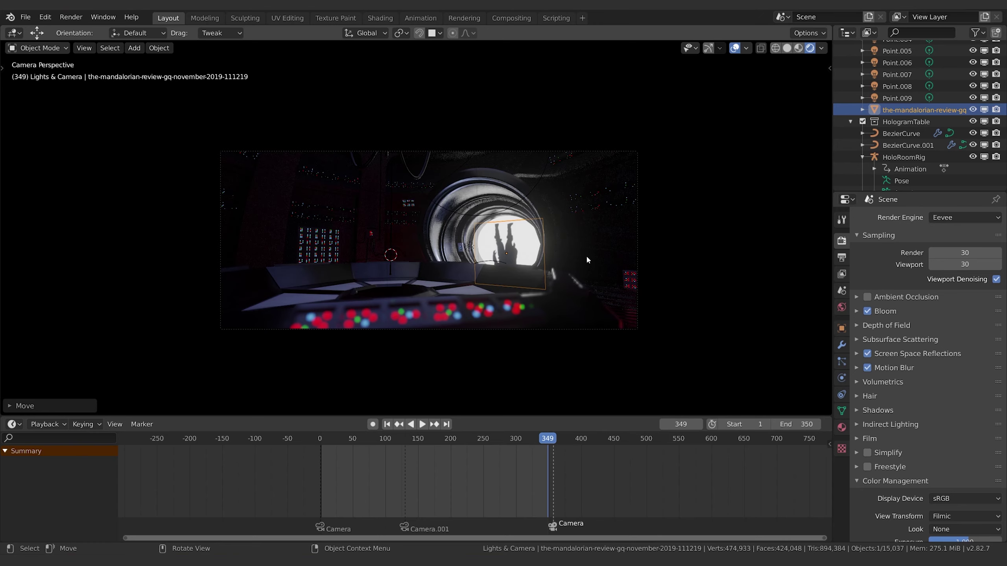
# Step: Rotate the Mandalorian plane 180 degrees about the global X axis to stand the figure upright
pyautogui.press('r')
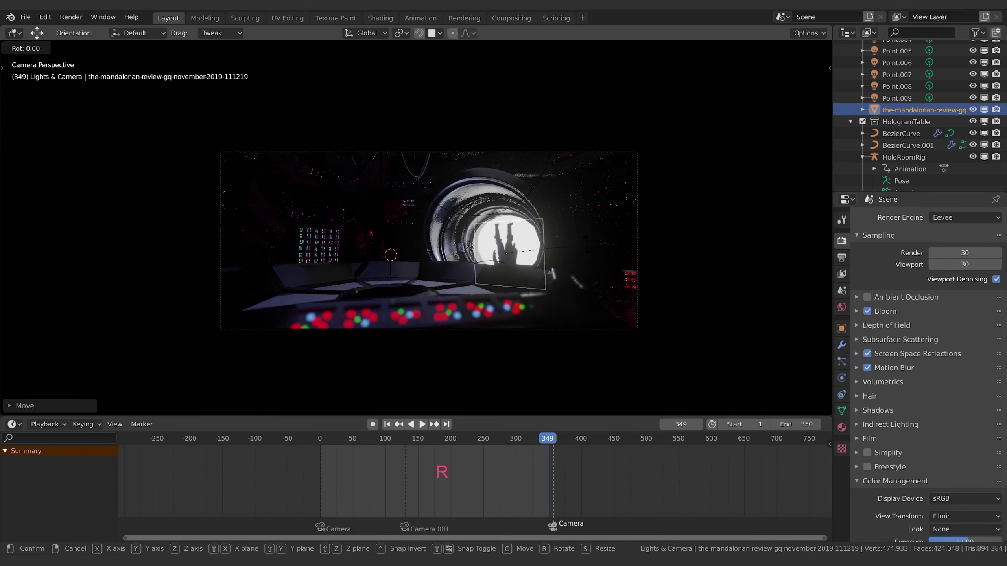
pyautogui.press('x')
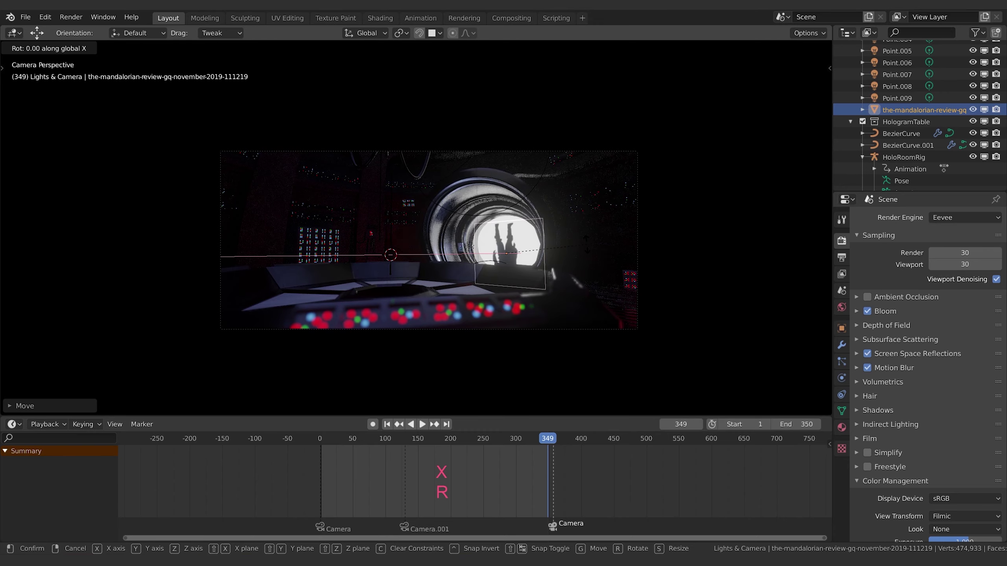
pyautogui.press('KP_1')
pyautogui.press('KP_0')
pyautogui.press('KP_0')
pyautogui.press('Return')
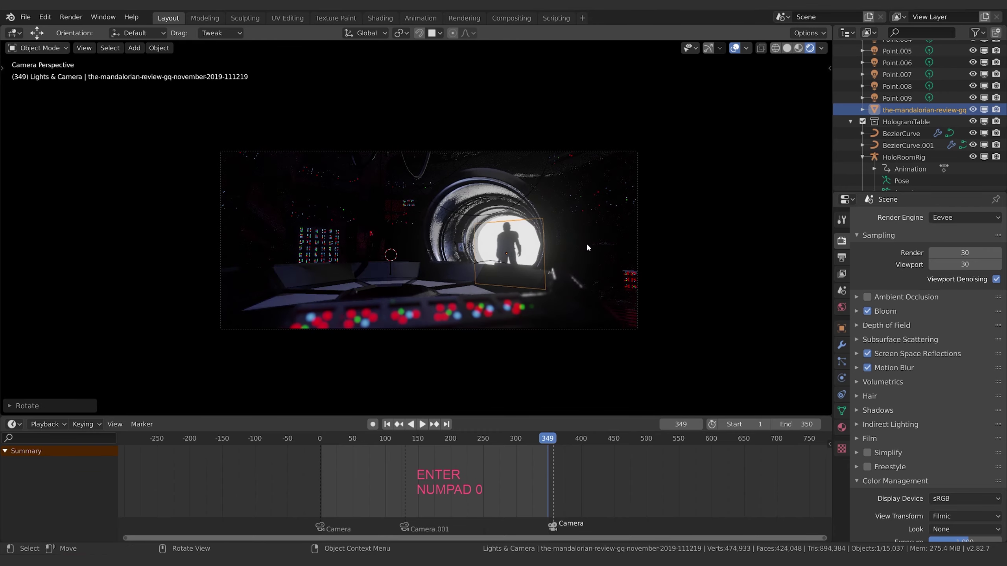
# Step: Turn the Mandalorian plane slightly about the global Z axis and raise it a little within the doorway
pyautogui.scroll(3, 581, 247)
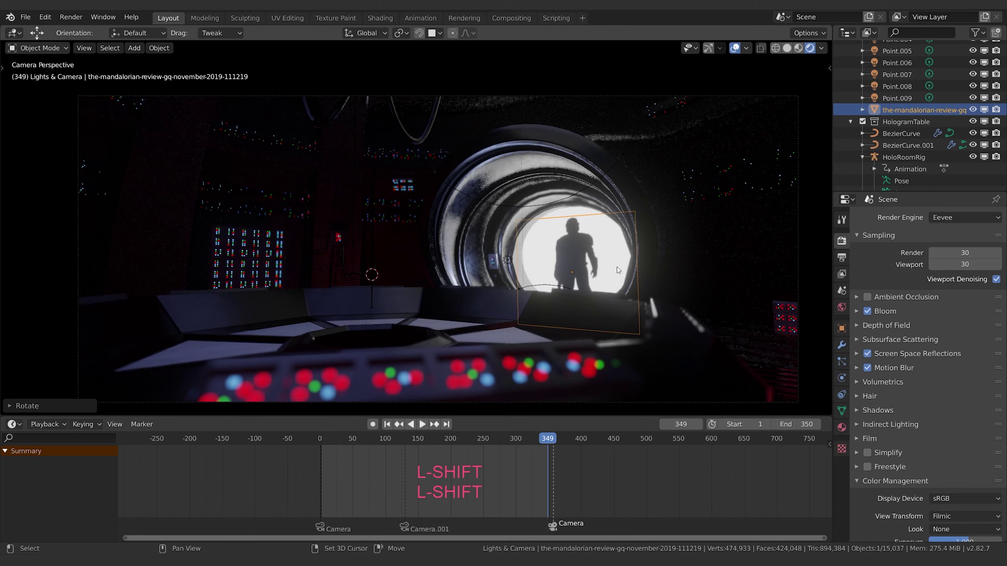
pyautogui.keyDown('shift'); pyautogui.moveTo(616, 267); pyautogui.dragTo(602, 261, button='middle'); pyautogui.keyUp('shift')
pyautogui.press('r')
pyautogui.press('z')
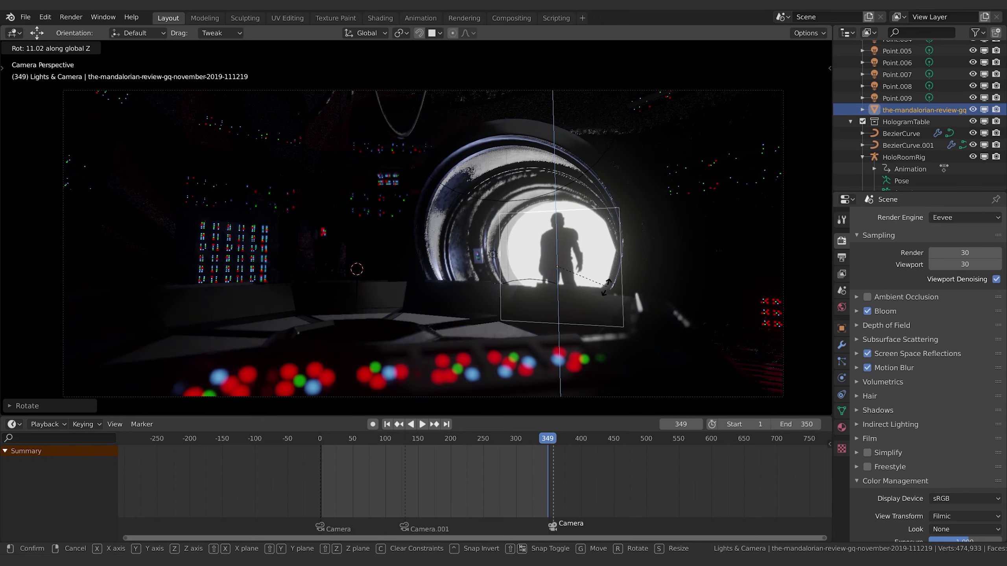
pyautogui.click(604, 290)
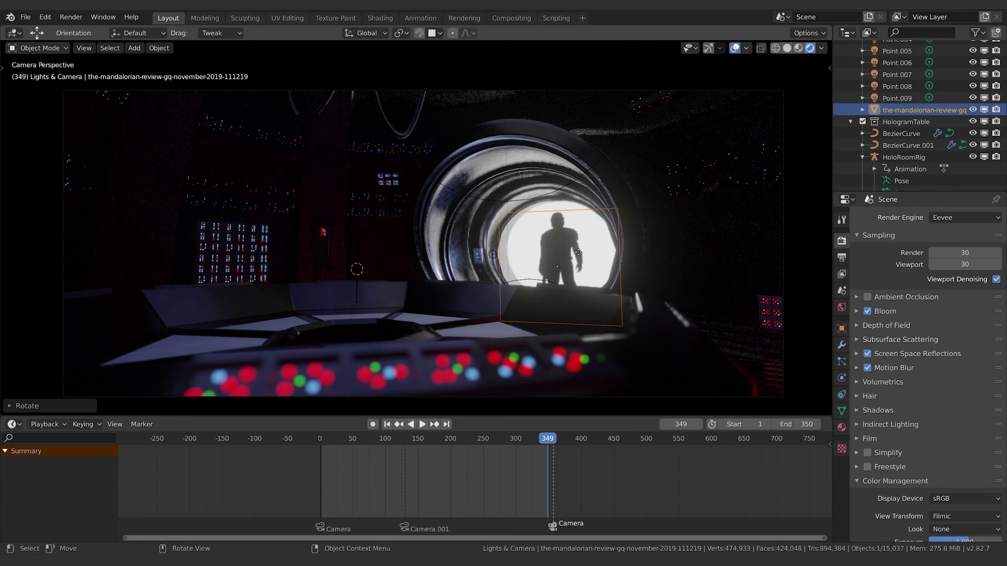
pyautogui.press('g')
pyautogui.click(733, 344)
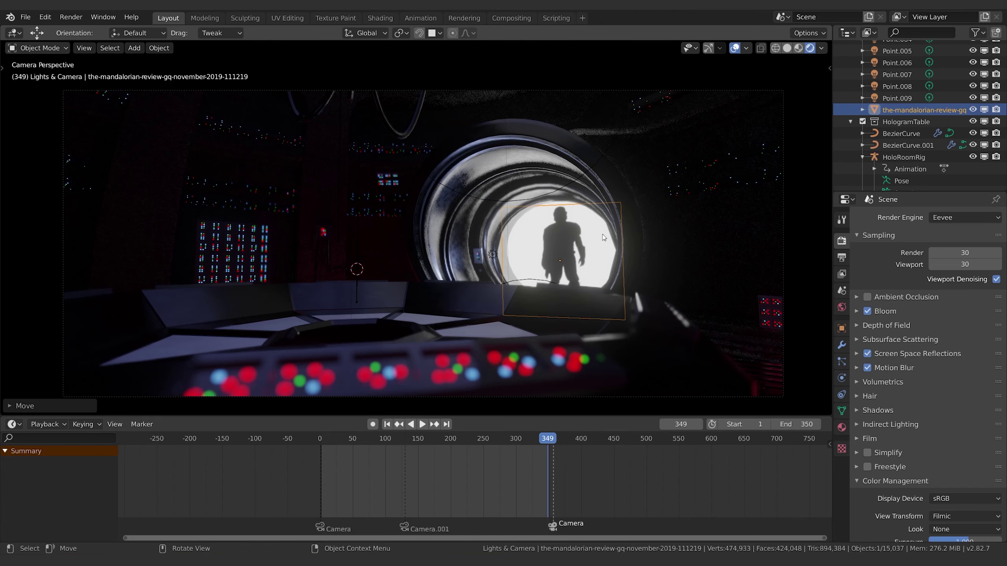
# Step: Show the Mandalorian plane's material settings and open its nodes in a Shader Editor beside the rendered view
pyautogui.click(841, 428)
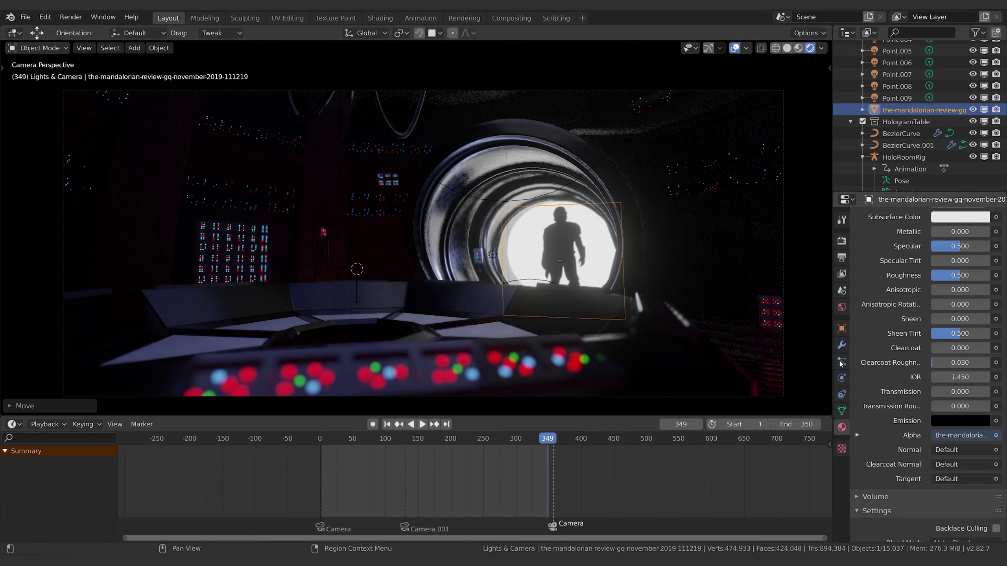
pyautogui.click(841, 345)
pyautogui.click(842, 427)
pyautogui.scroll(5, 895, 305)
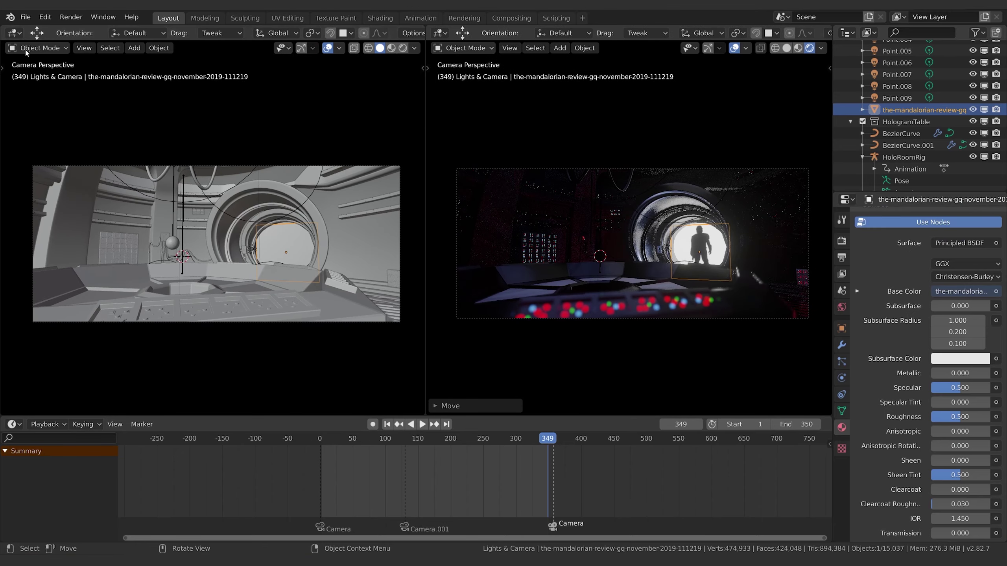
pyautogui.click(36, 48)
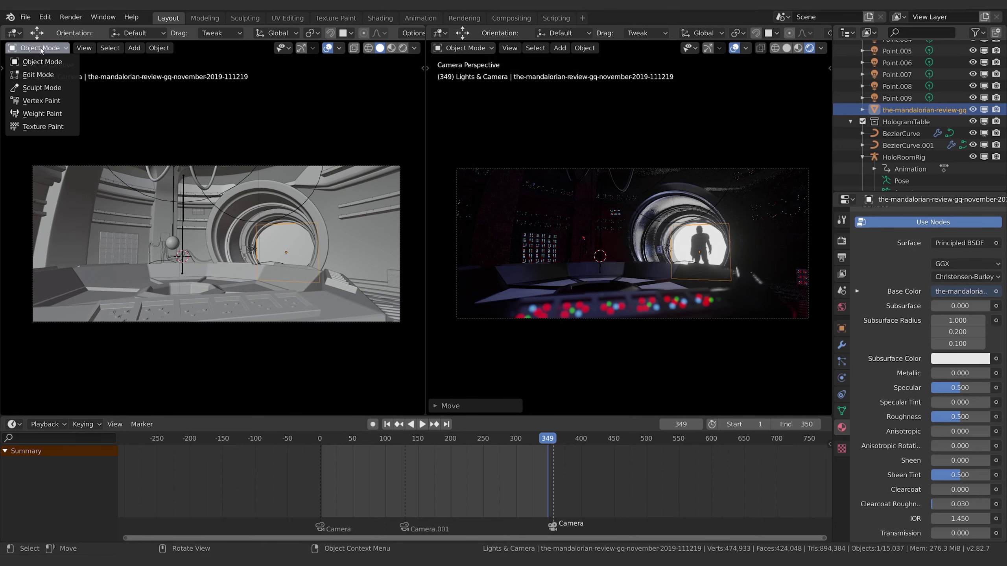
pyautogui.click(12, 33)
pyautogui.click(40, 114)
pyautogui.press('Home')
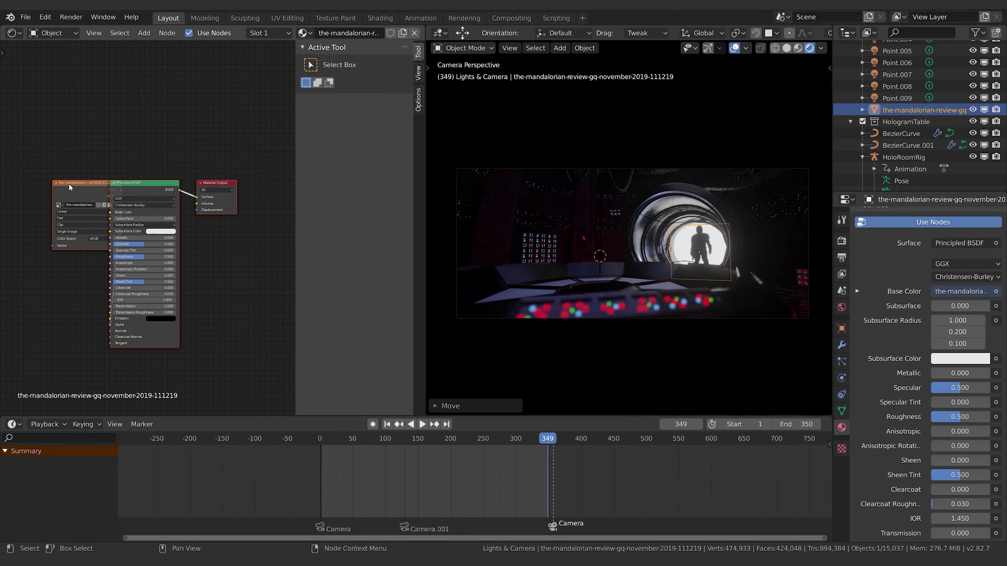
# Step: Move the image texture node clear of the Principled BSDF and connect its Color output to the Emission input
pyautogui.moveTo(70, 187)
pyautogui.mouseDown(button='middle')
pyautogui.moveTo(15, 191)
pyautogui.moveTo(89, 180)
pyautogui.mouseUp(button='middle')
pyautogui.click(97, 183)
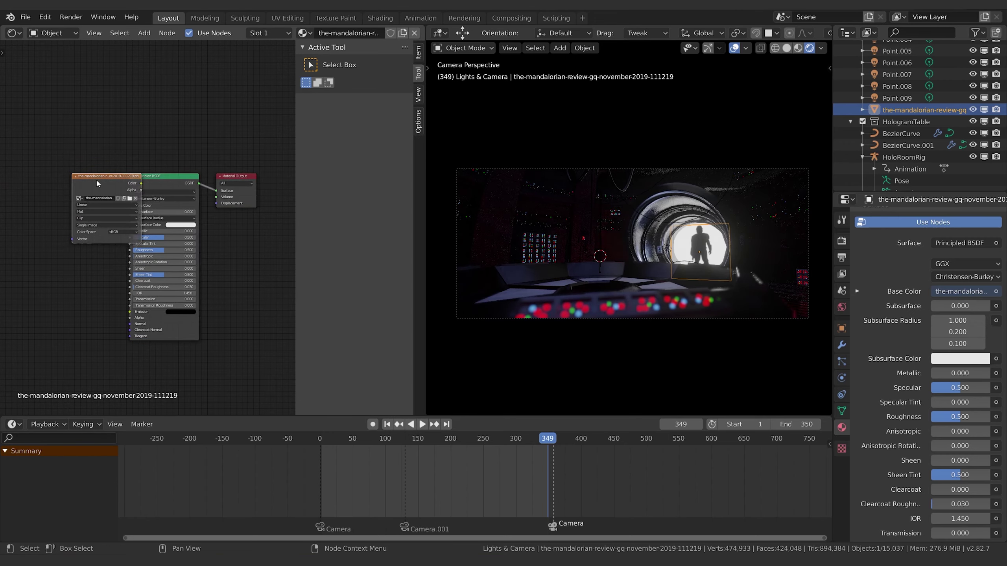
pyautogui.moveTo(97, 183); pyautogui.dragTo(47, 187)
pyautogui.moveTo(111, 224); pyautogui.dragTo(113, 203, button='middle')
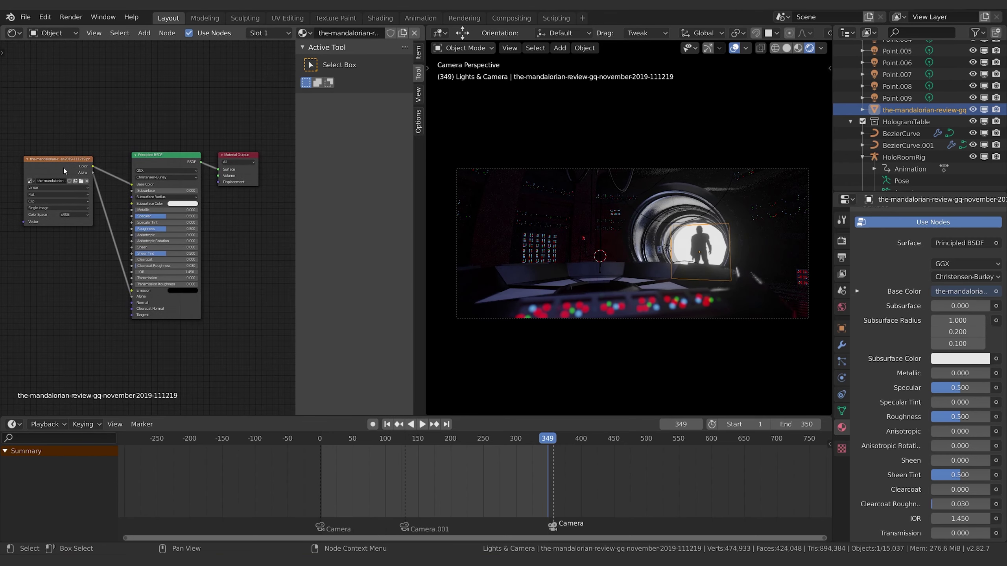
pyautogui.moveTo(65, 171); pyautogui.dragTo(132, 297)
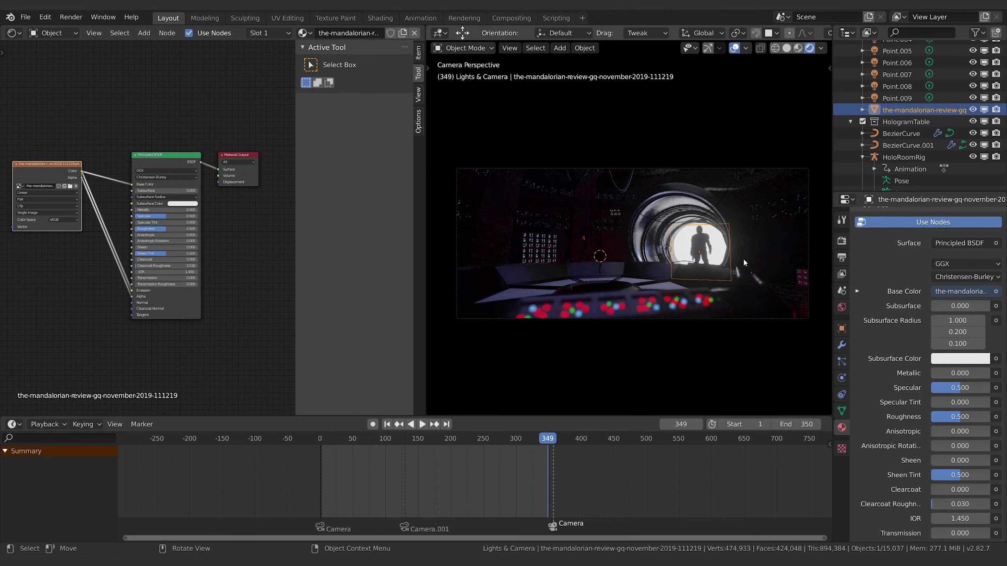
# Step: Check the silhouette in an enlarged camera view, then close the Shader Editor area so the 3D viewport takes its space
pyautogui.hotkey('ctrl', 'space')
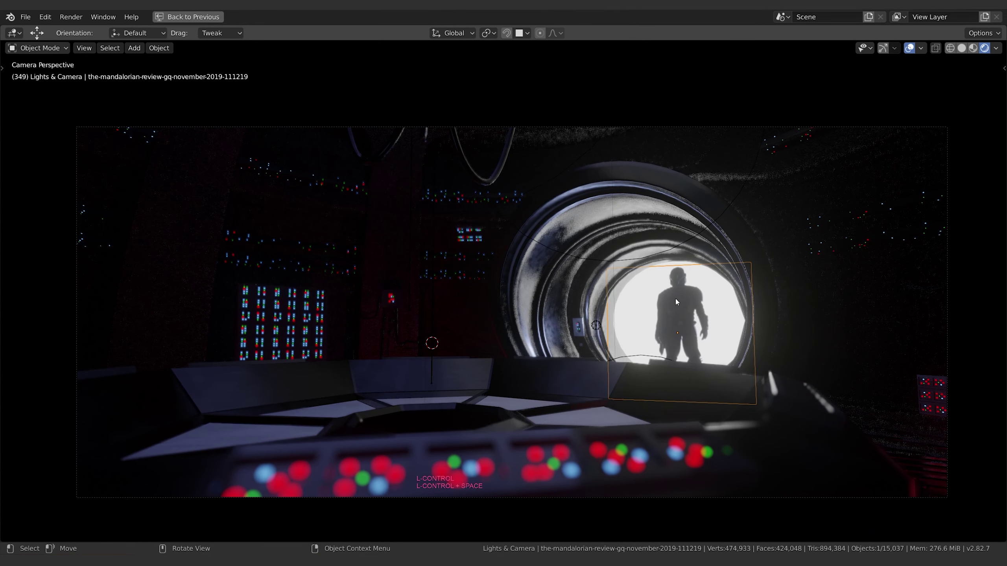
pyautogui.hotkey('ctrl', 'space')
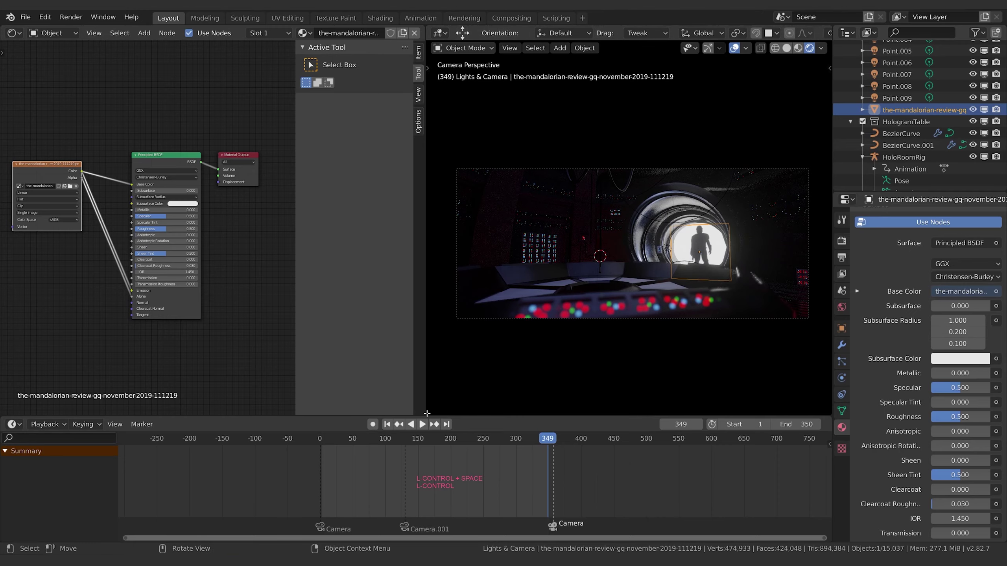
pyautogui.moveTo(427, 414); pyautogui.dragTo(310, 274)
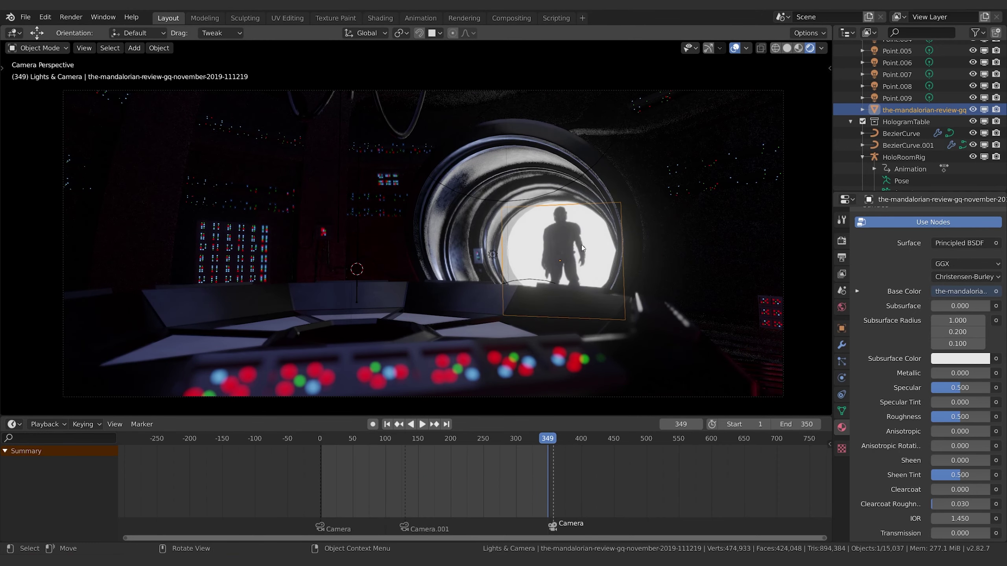
# Step: Resize the Mandalorian plane slightly and shift it sideways and a little lower in the doorway
pyautogui.press('g')
pyautogui.press('s')
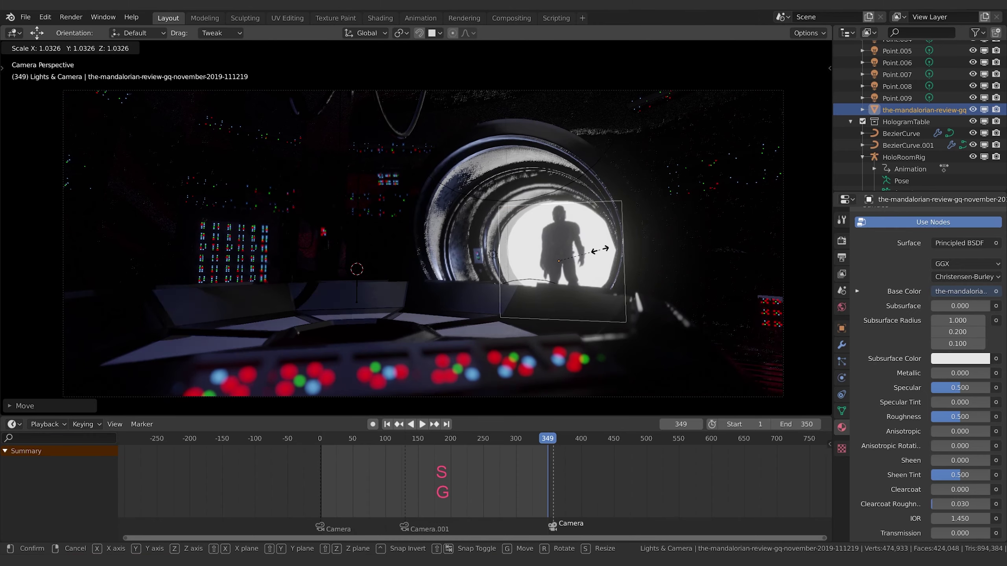
pyautogui.rightClick(605, 248)
pyautogui.press('g')
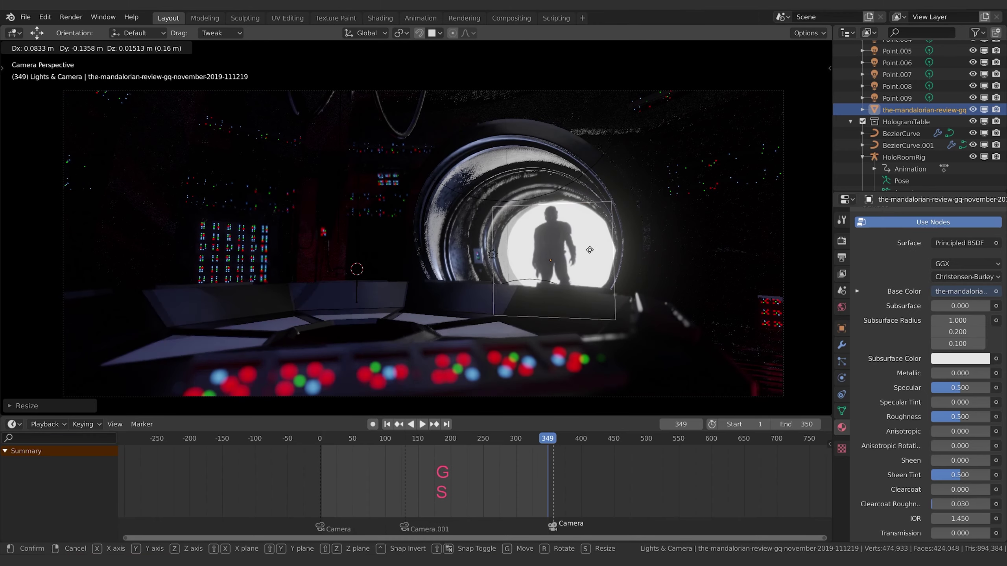
pyautogui.click(591, 237)
pyautogui.press('g')
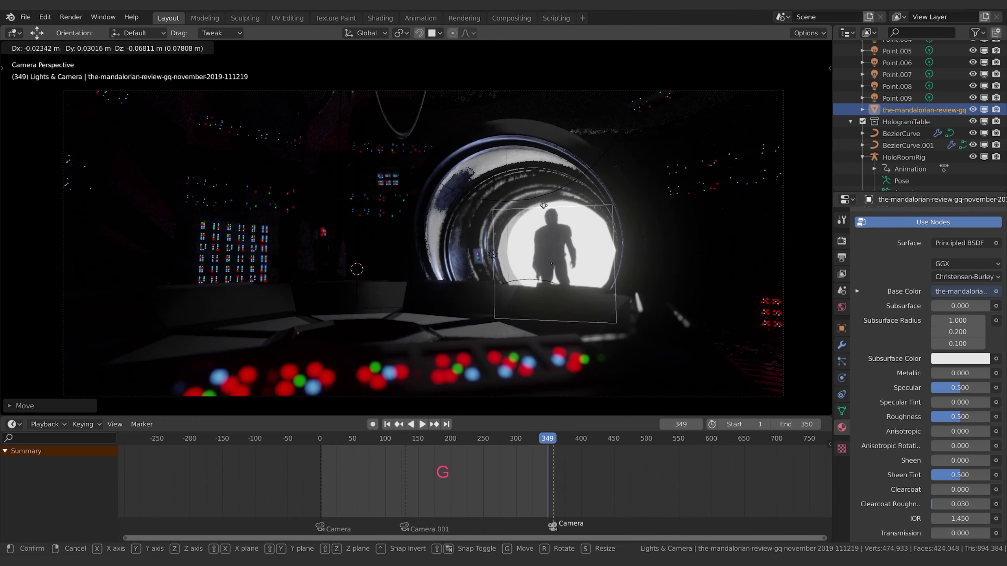
pyautogui.click(541, 211)
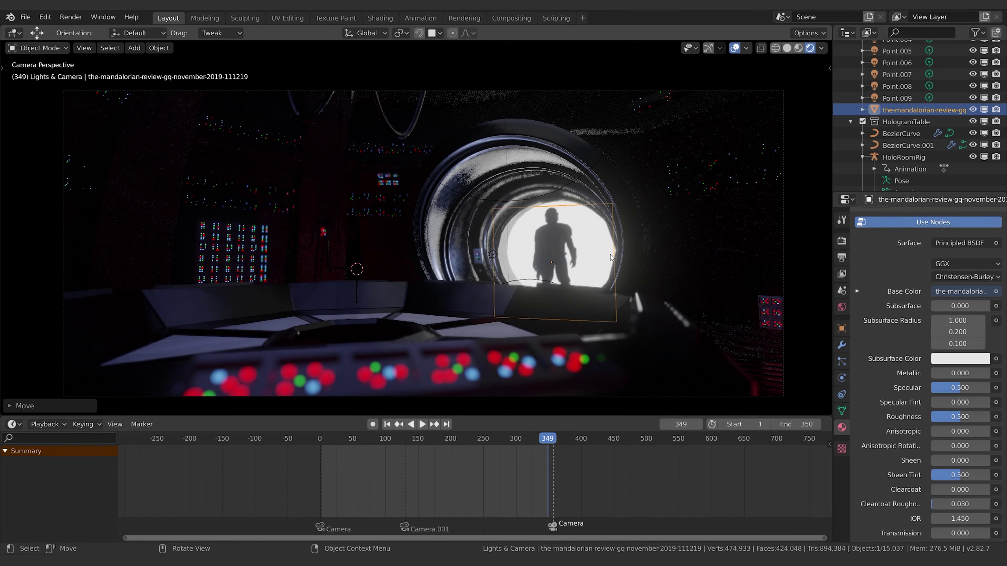
# Step: Turn the Mandalorian plane a few degrees about the global Z axis and nudge its position in the doorway
pyautogui.press('r')
pyautogui.press('z')
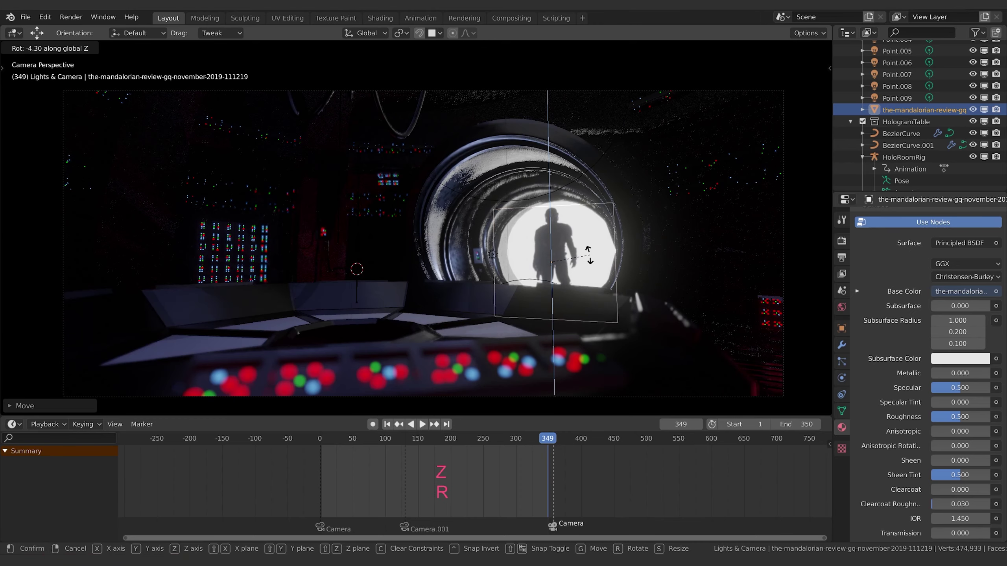
pyautogui.click(585, 262)
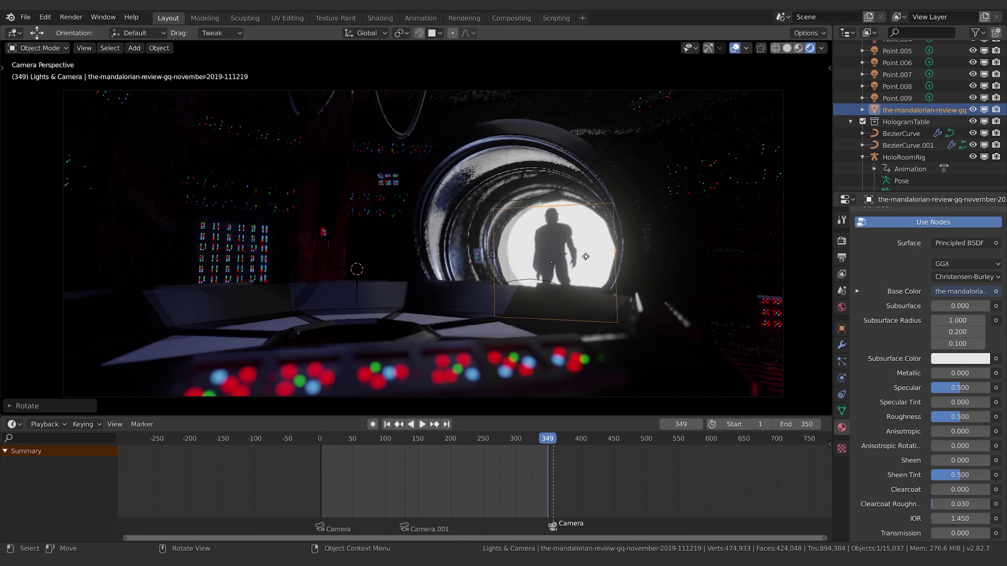
pyautogui.press('g')
pyautogui.click(587, 262)
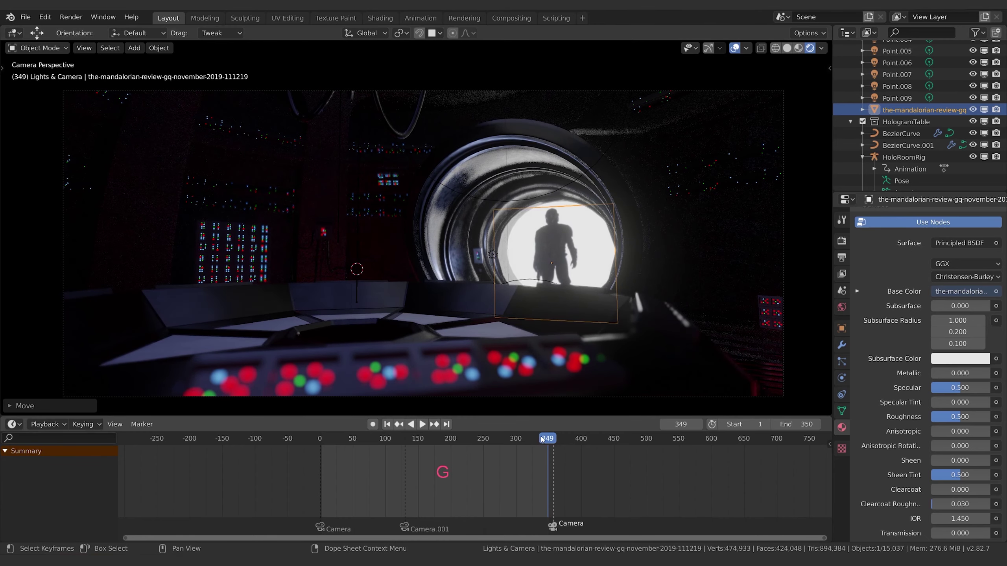
# Step: Play the animation from about frame 324 to check the door opening onto the silhouette
pyautogui.hotkey('shift', 'ctrl', 'space')
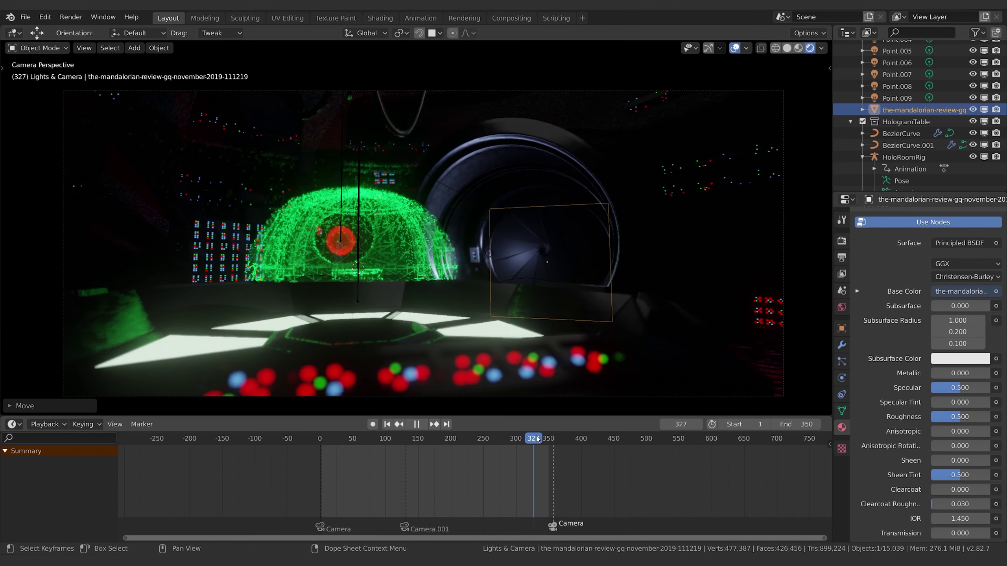
pyautogui.moveTo(537, 438); pyautogui.dragTo(531, 439)
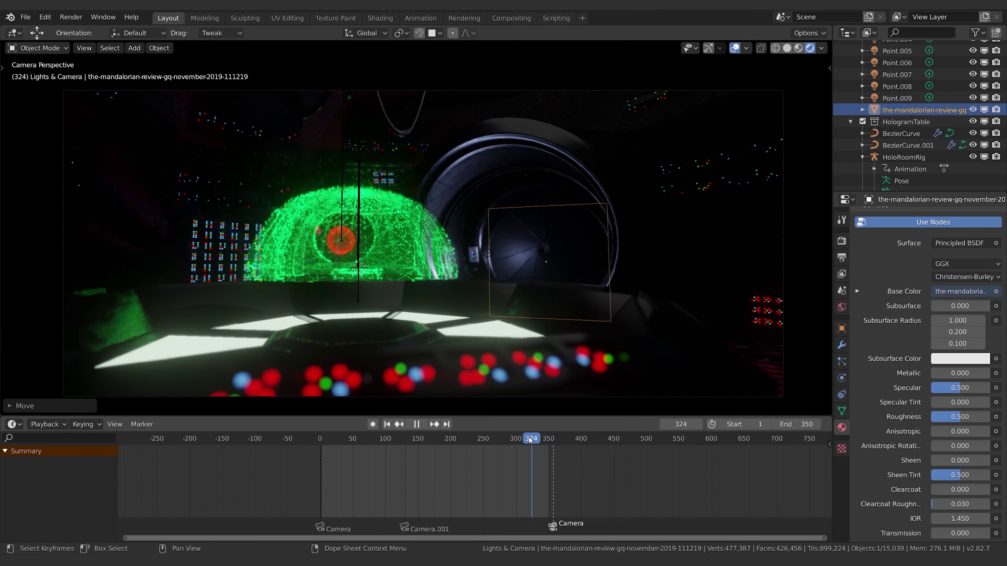
pyautogui.press('space')
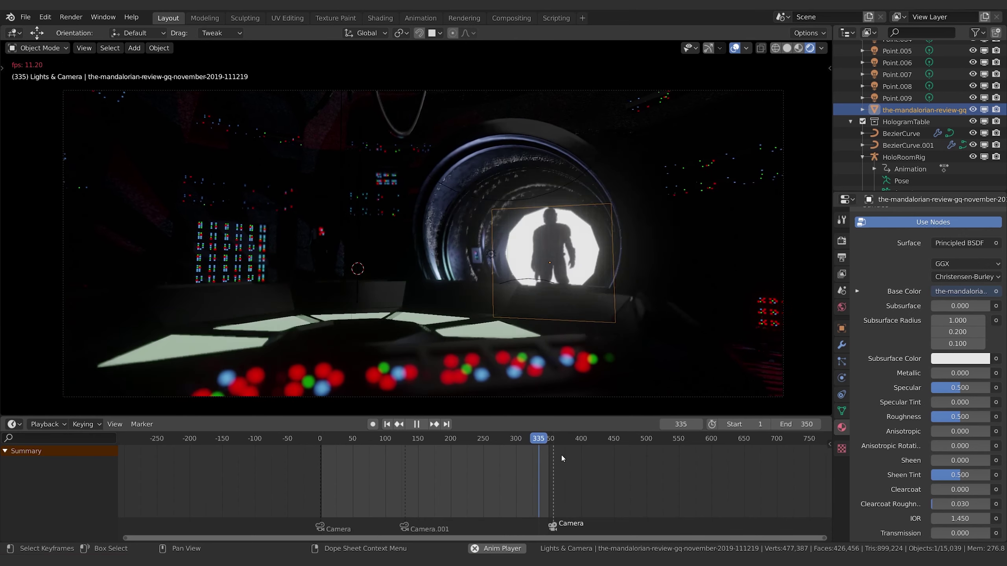
pyautogui.press('space')
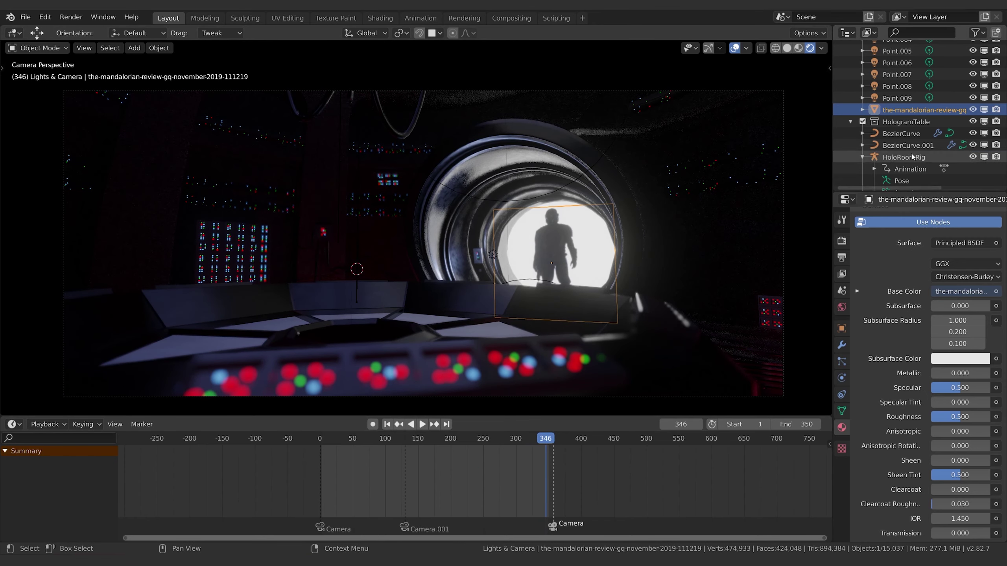
# Step: Select Camera.001 and keyframe its 3 m depth of field focus distance at frame 331
pyautogui.scroll(10, 912, 157)
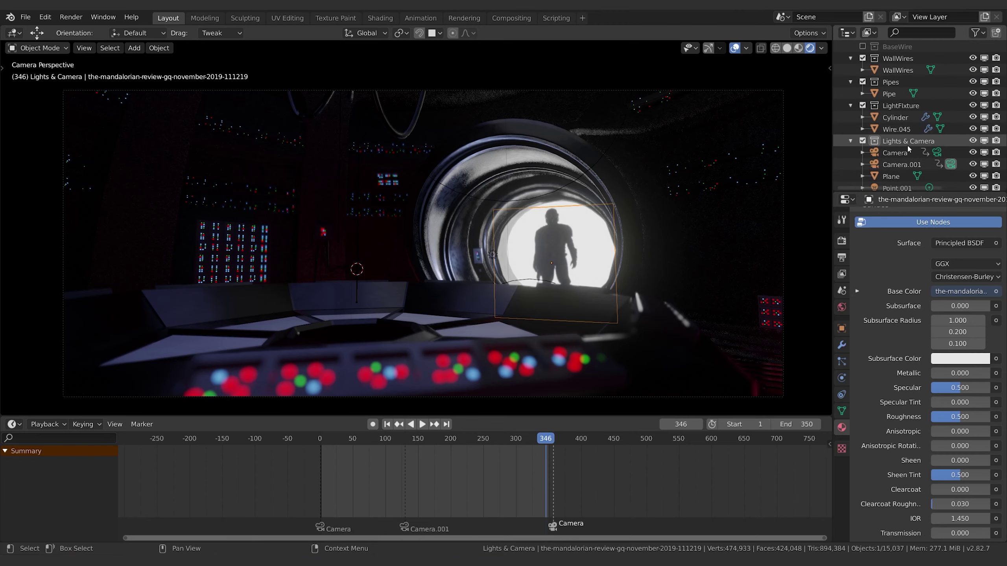
pyautogui.scroll(1, 907, 148)
pyautogui.click(901, 180)
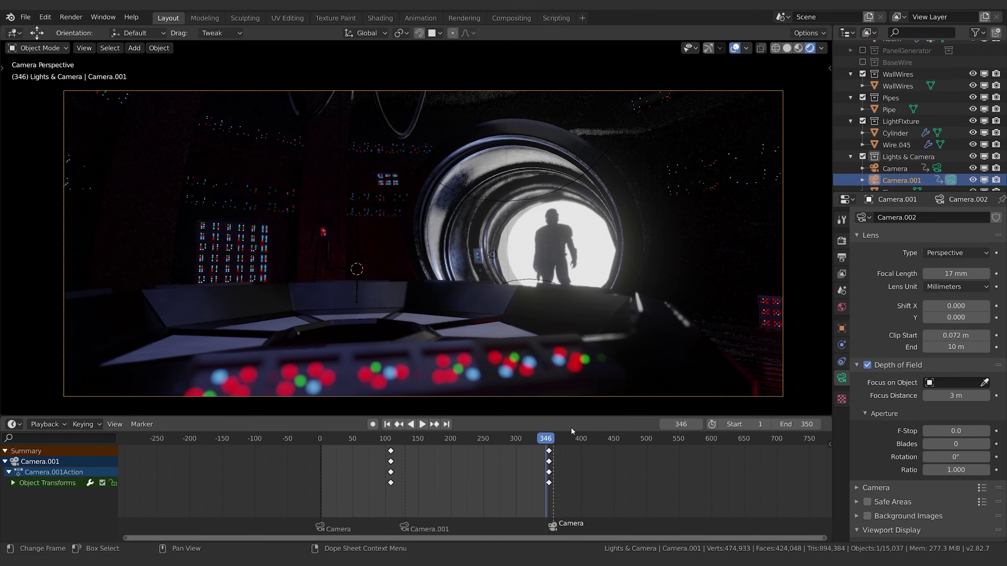
pyautogui.click(543, 439)
pyautogui.press('space')
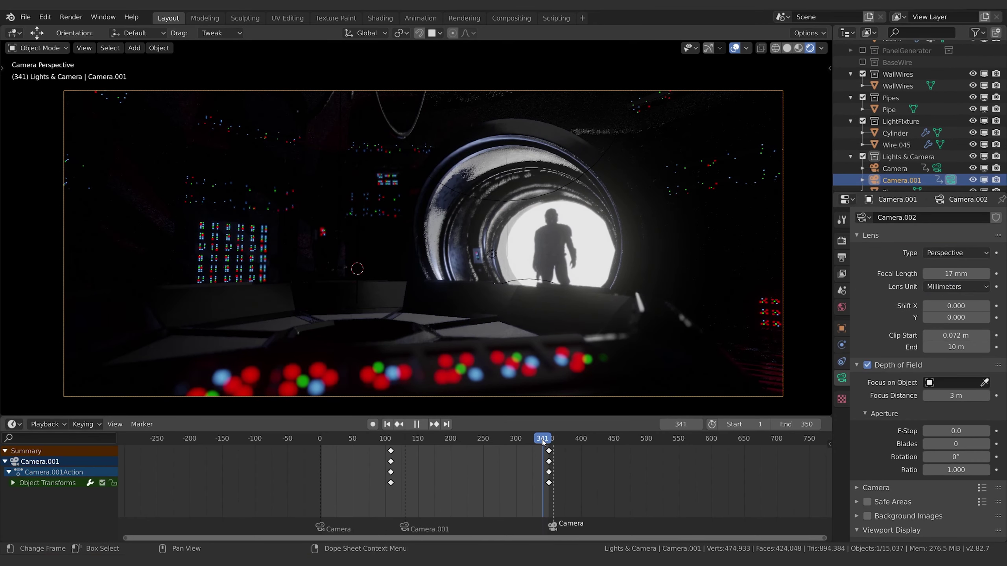
pyautogui.moveTo(543, 441); pyautogui.dragTo(540, 446)
pyautogui.press('space')
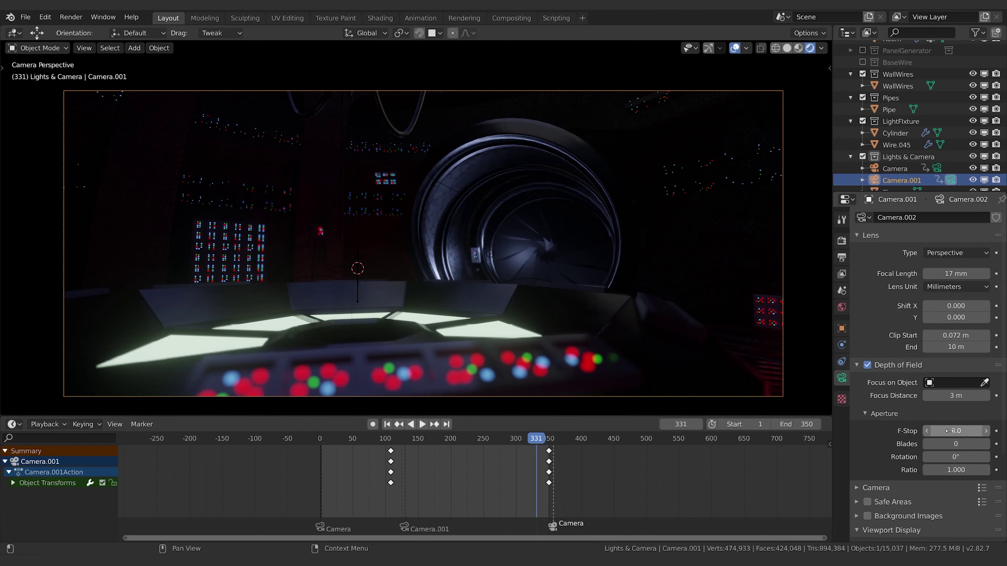
pyautogui.press('i')
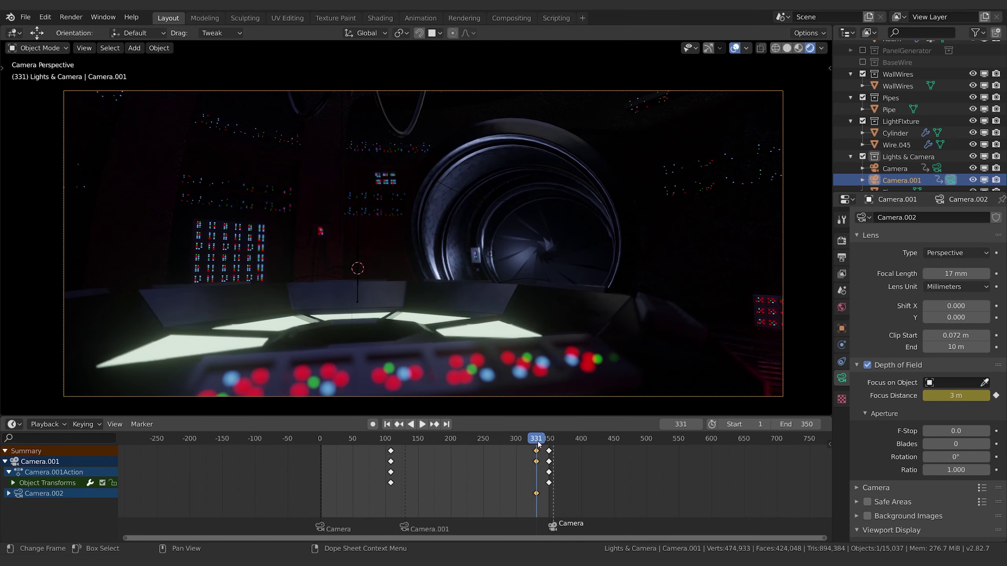
# Step: Set Camera.001's focus distance to 7 m at frame 341 and keyframe it
pyautogui.press('space')
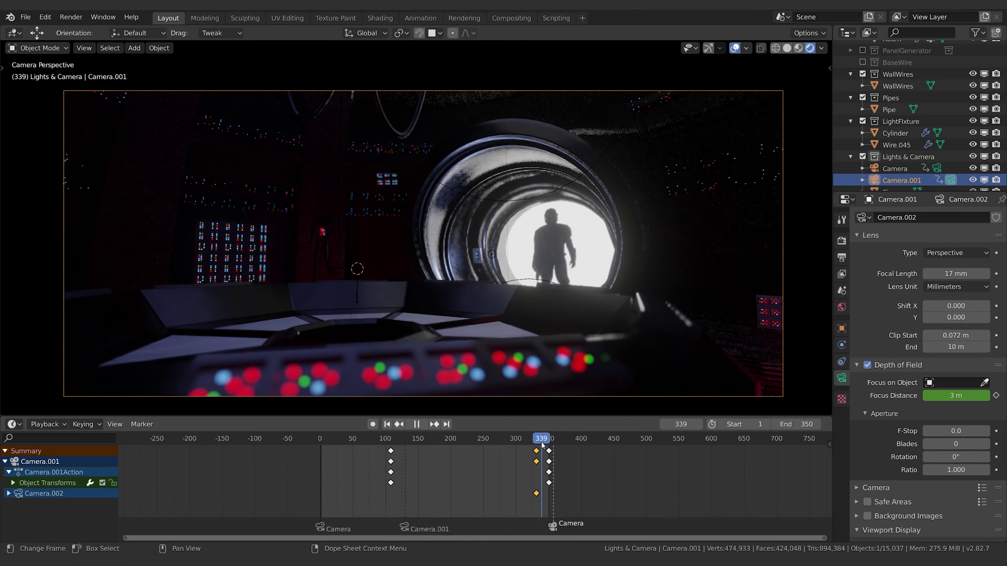
pyautogui.press('space')
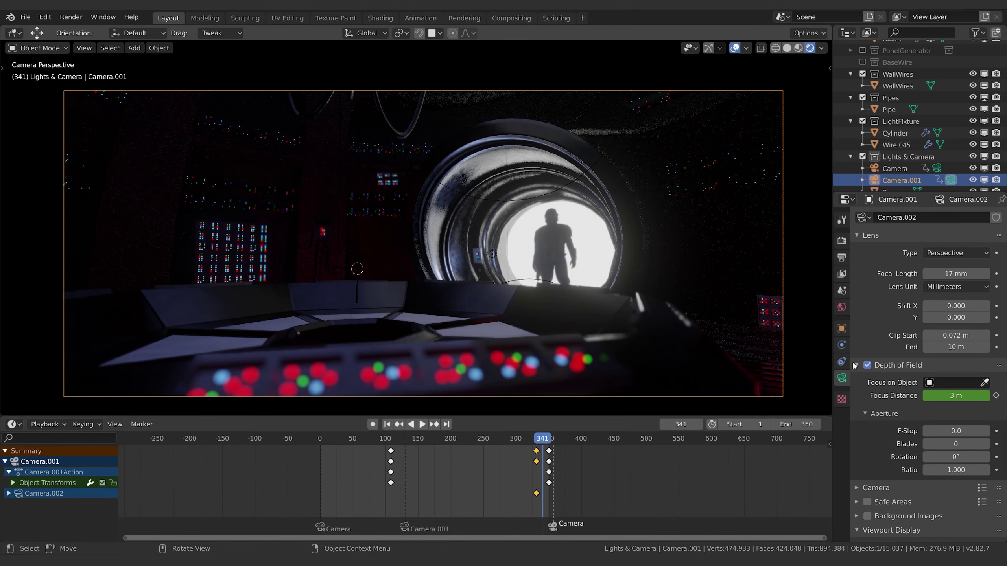
pyautogui.click(961, 395)
pyautogui.write('5')
pyautogui.press('Return')
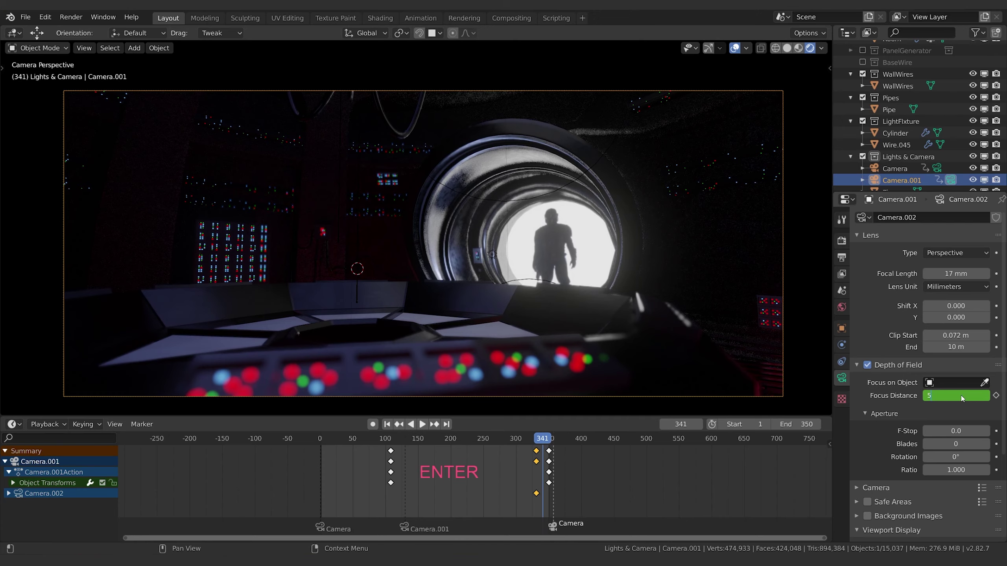
pyautogui.click(960, 395)
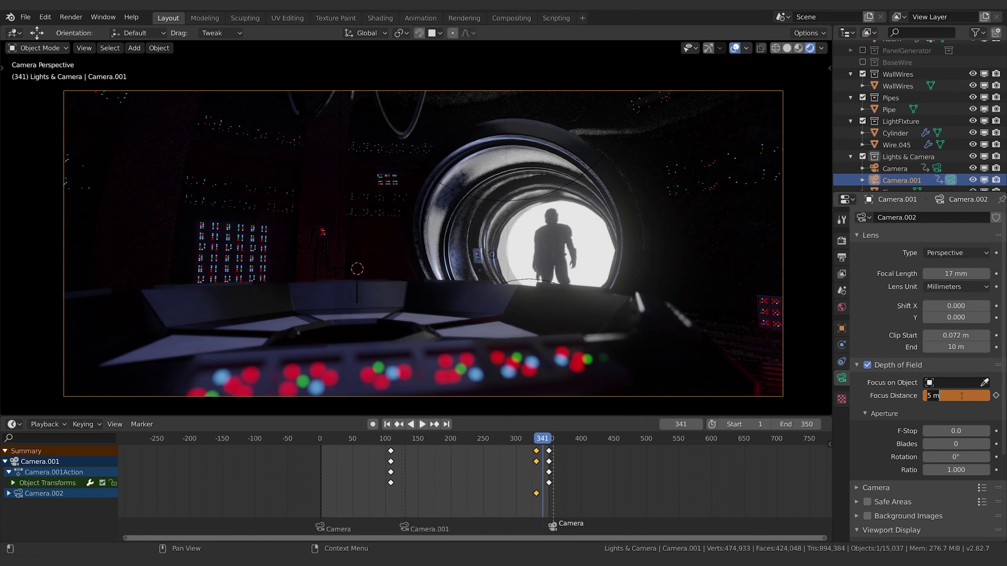
pyautogui.press('Return')
pyautogui.click(959, 396)
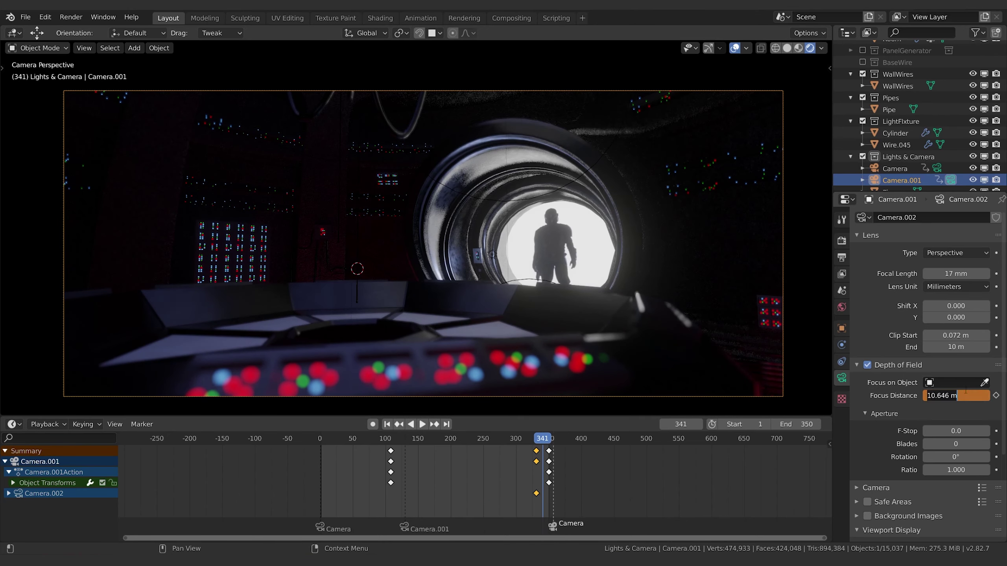
pyautogui.write('1')
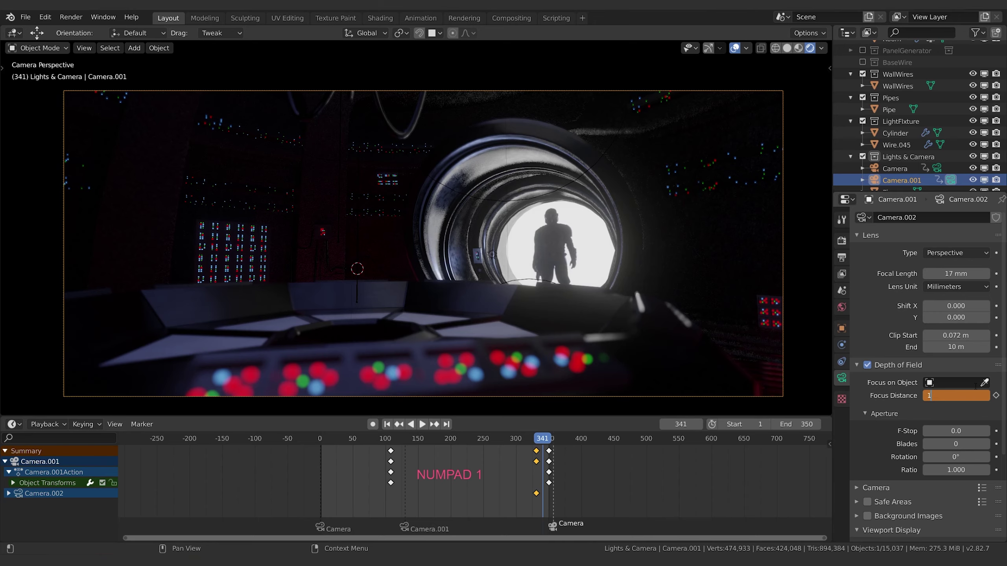
pyautogui.press('BackSpace')
pyautogui.write('7')
pyautogui.press('Return')
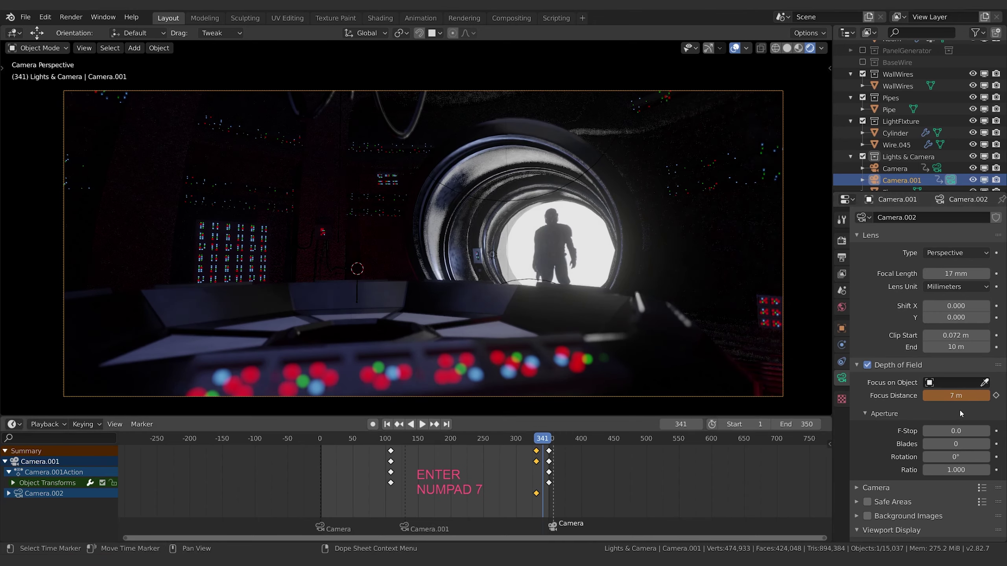
pyautogui.press('i')
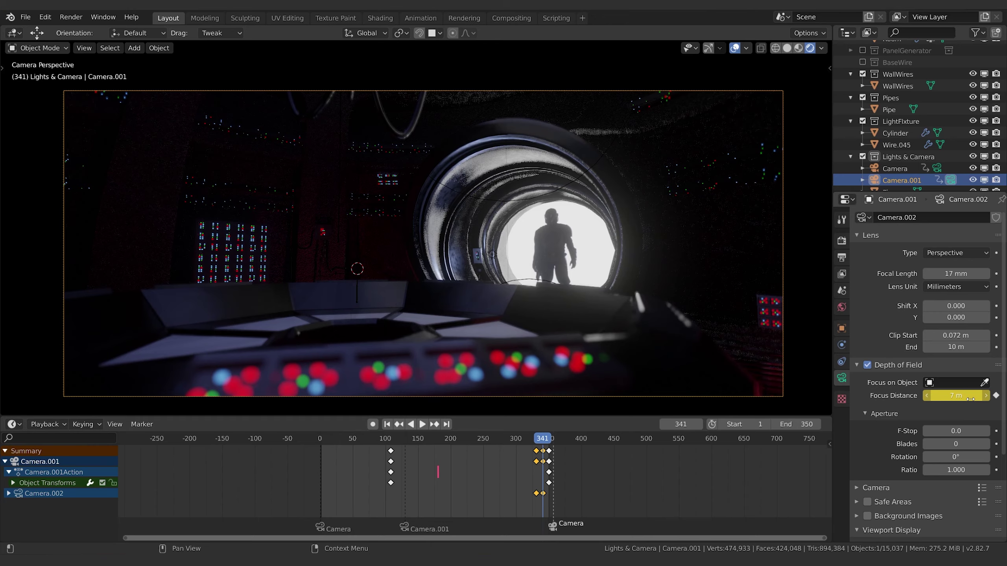
# Step: Replay the door opening to check the focus shift toward the silhouette, and deselect the keyframes
pyautogui.moveTo(540, 441); pyautogui.dragTo(529, 441)
pyautogui.press('space')
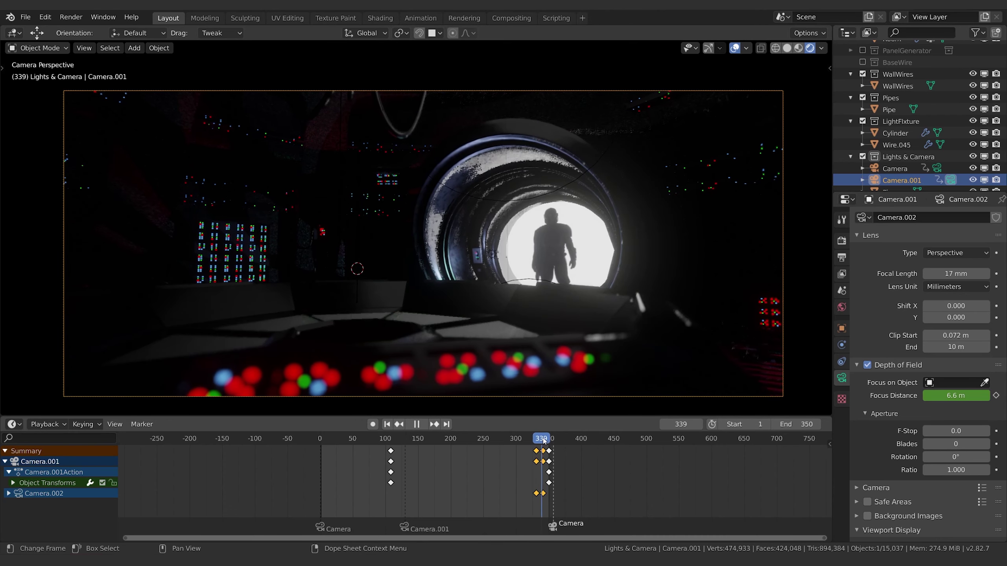
pyautogui.press('space')
pyautogui.click(609, 485)
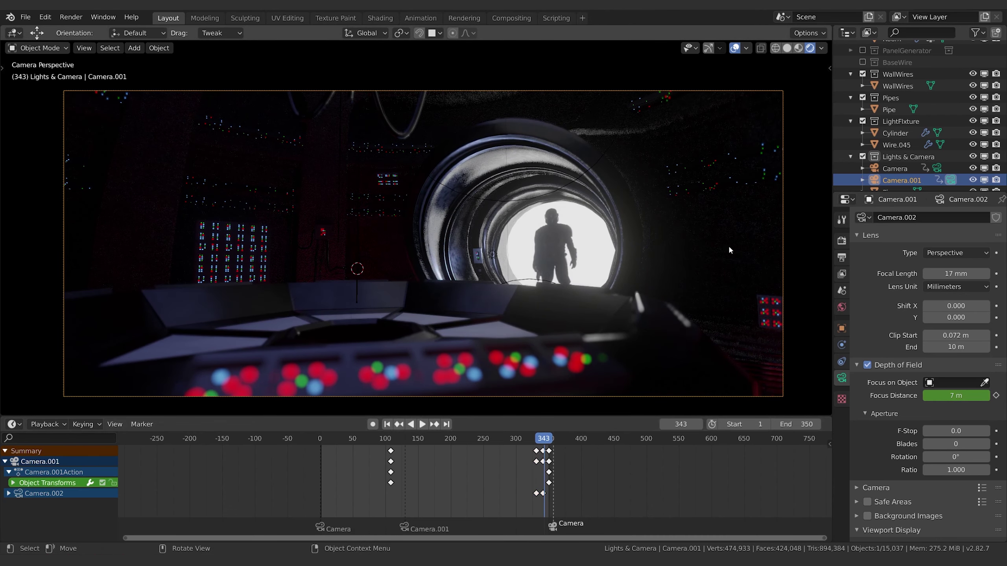
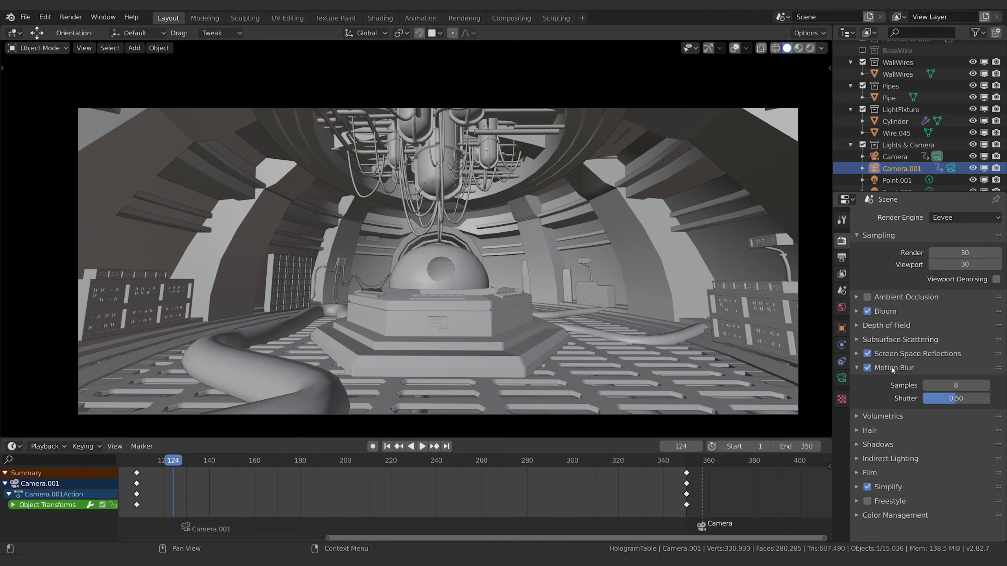
# Step: Collapse the motion blur settings and review Eevee's shadow and indirect lighting settings
pyautogui.click(892, 368)
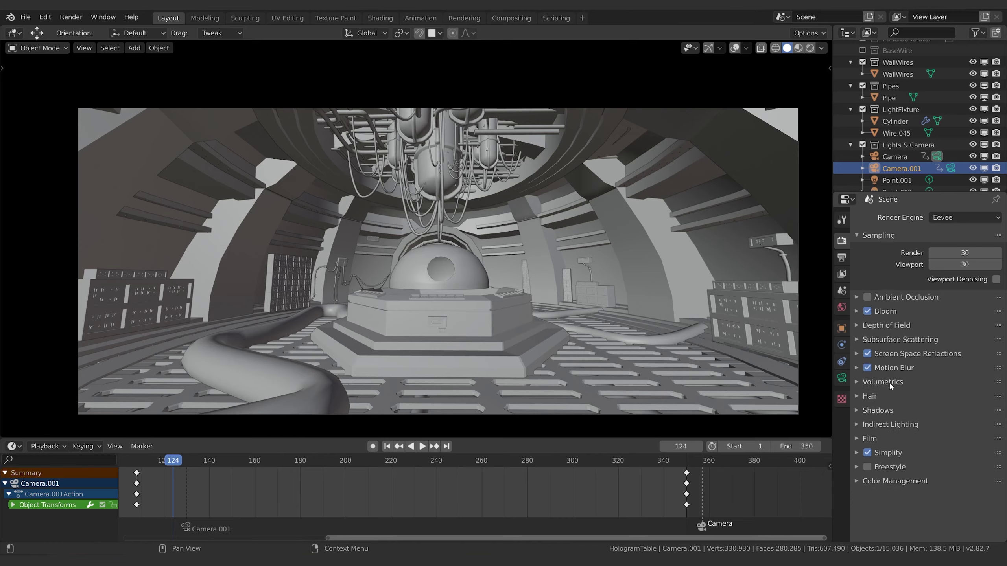
pyautogui.click(872, 413)
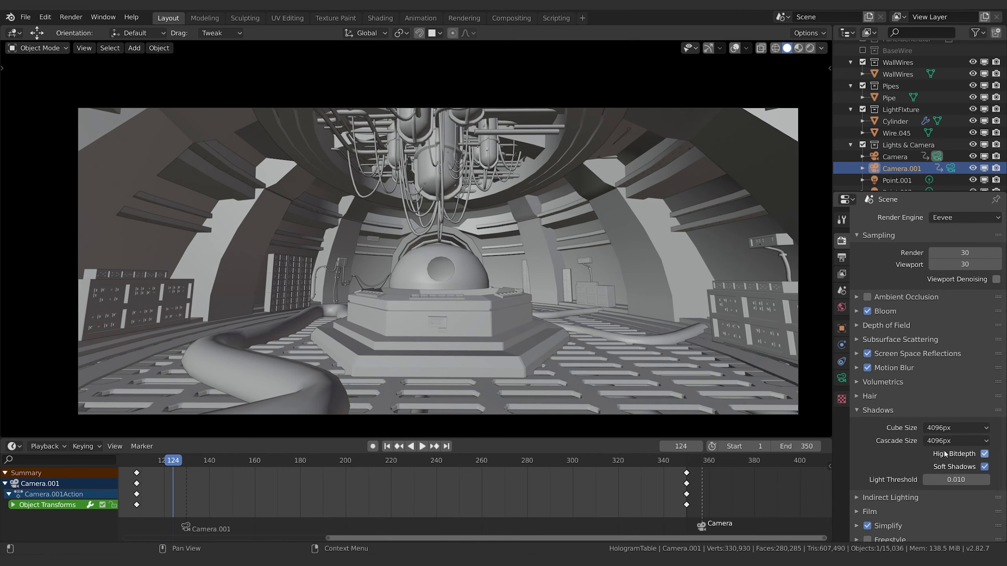
pyautogui.click(908, 410)
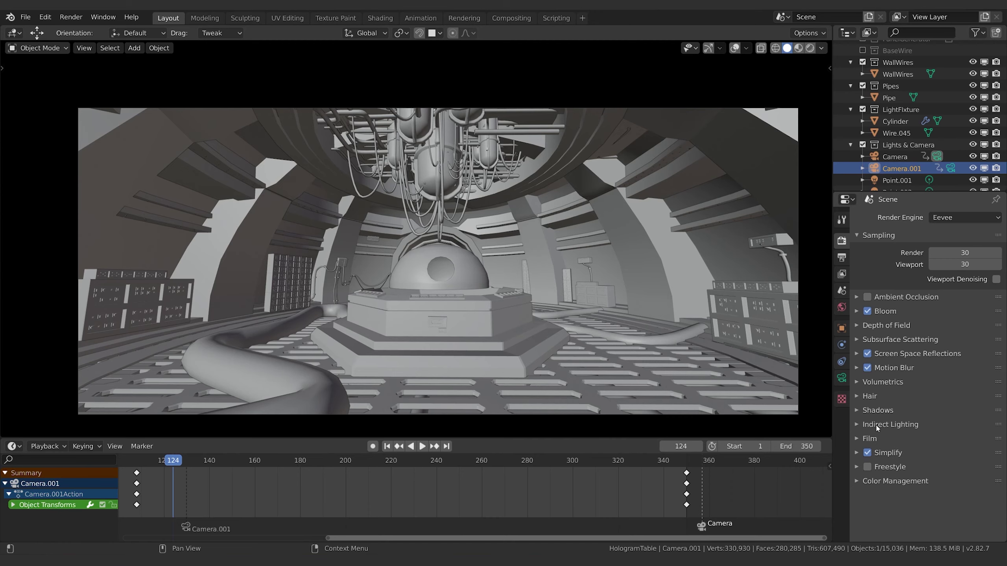
pyautogui.click(888, 425)
pyautogui.scroll(-5, 892, 420)
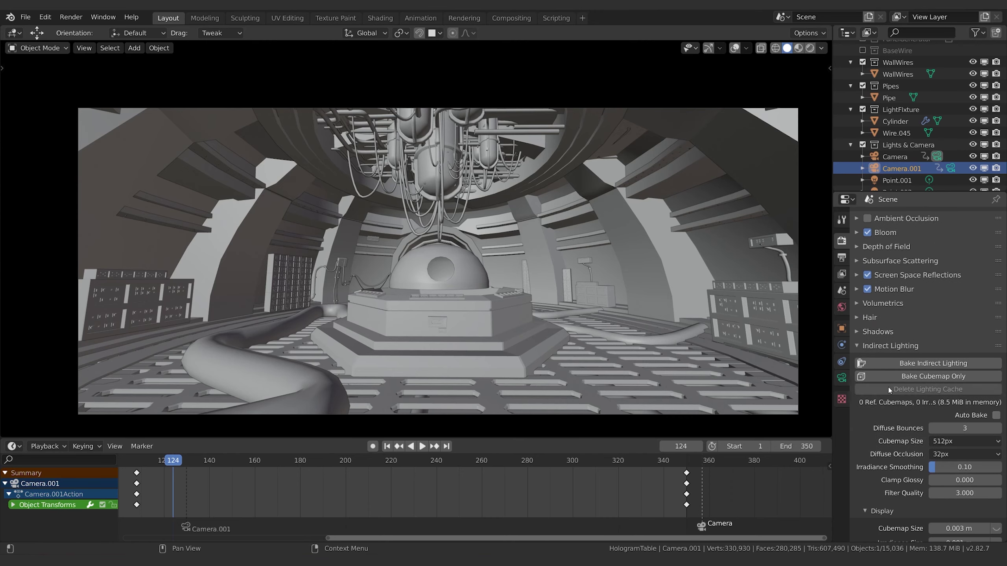
pyautogui.scroll(-1, 899, 381)
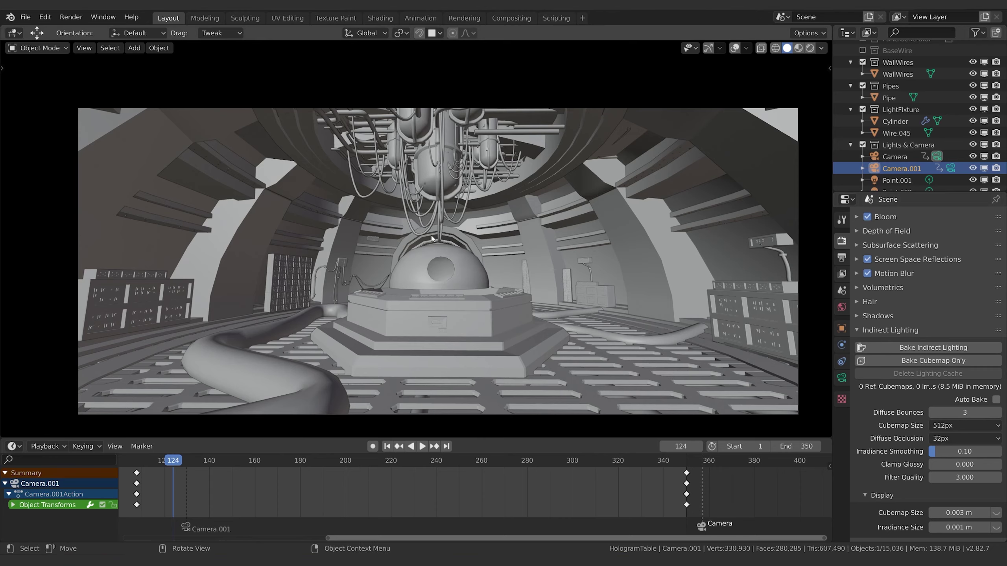
# Step: Show the viewport overlays, add an irradiance volume light probe at the hologram table, and scale it up to fill the room
pyautogui.click(735, 47)
pyautogui.hotkey('shift', 'a')
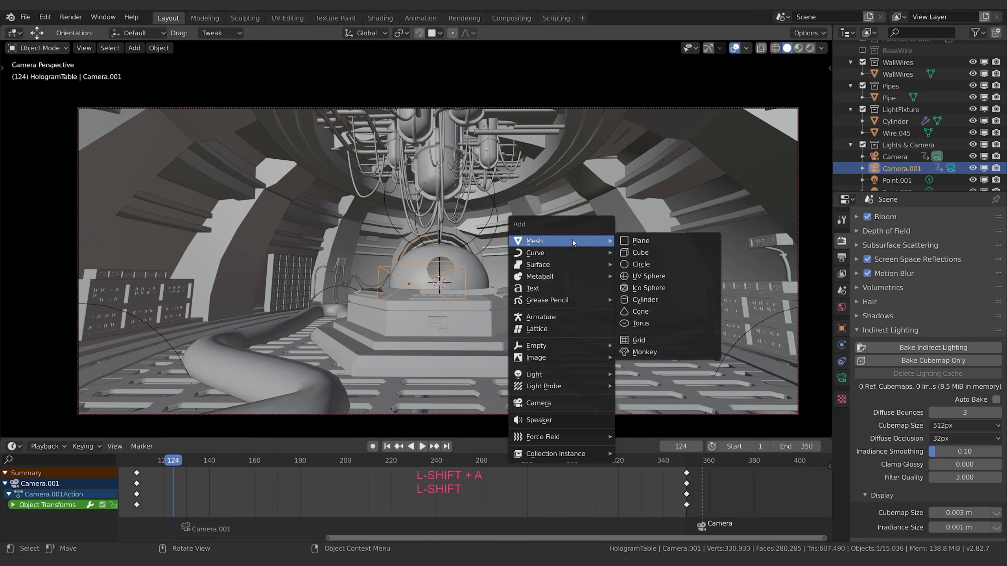
pyautogui.moveTo(545, 390)
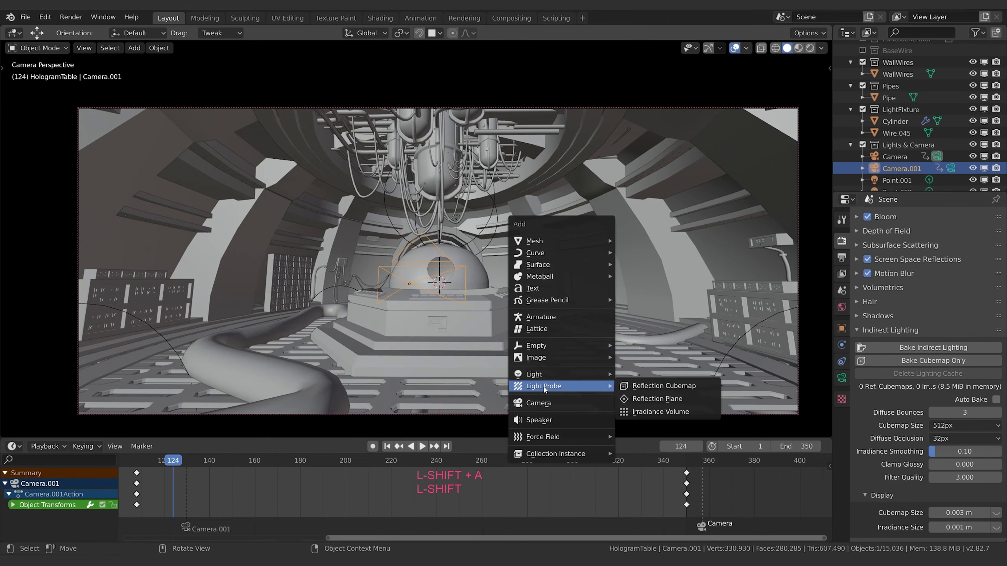
pyautogui.click(666, 413)
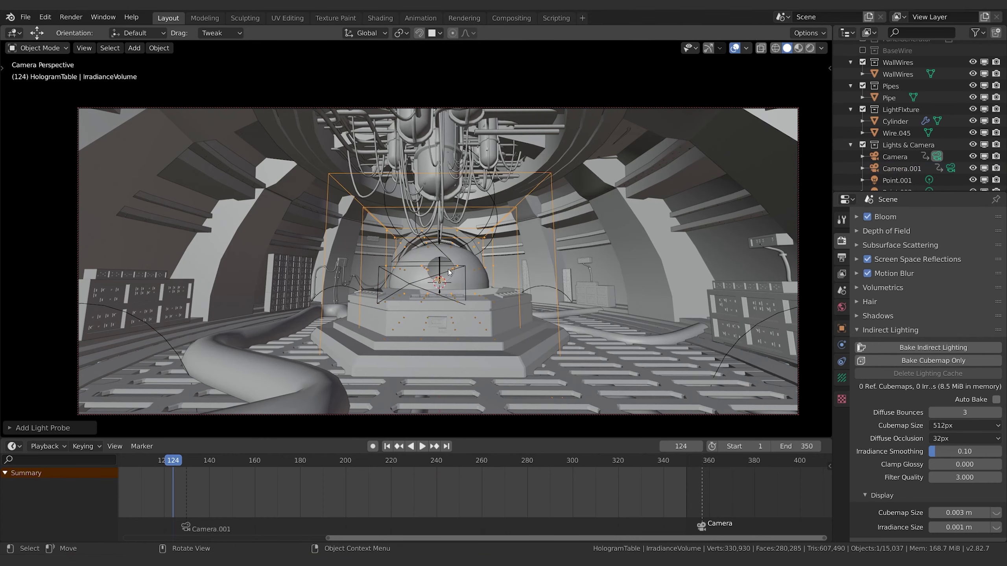
pyautogui.press('s')
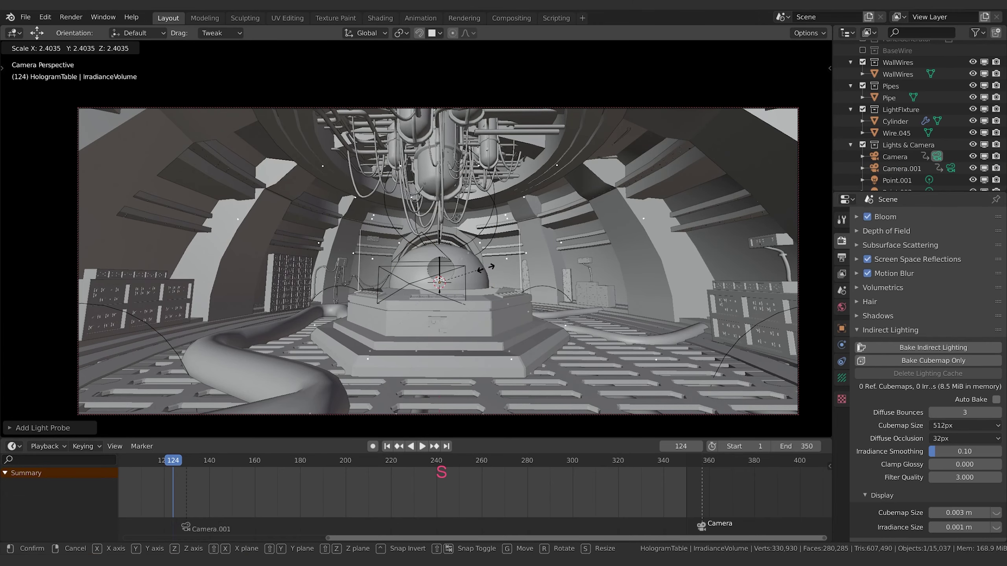
pyautogui.click(498, 237)
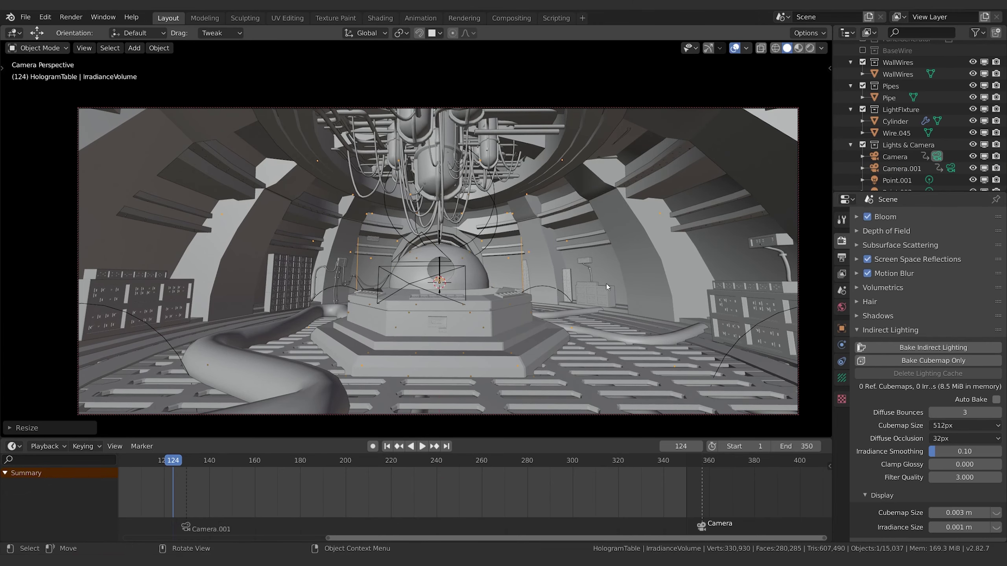
pyautogui.press('s')
pyautogui.click(634, 277)
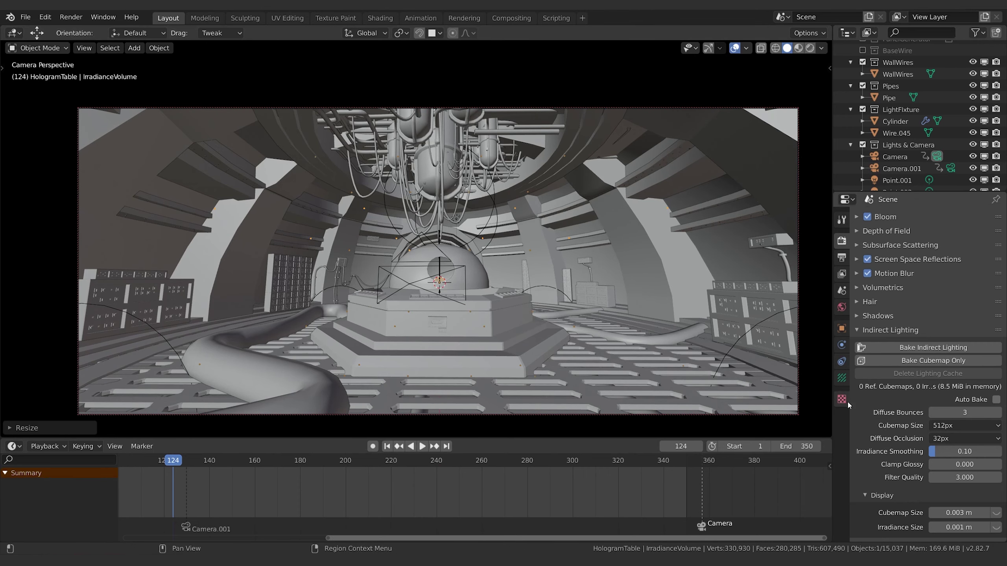
# Step: Set the irradiance volume's resolution to 14 on X, Y and Z, and start baking the indirect lighting
pyautogui.click(841, 379)
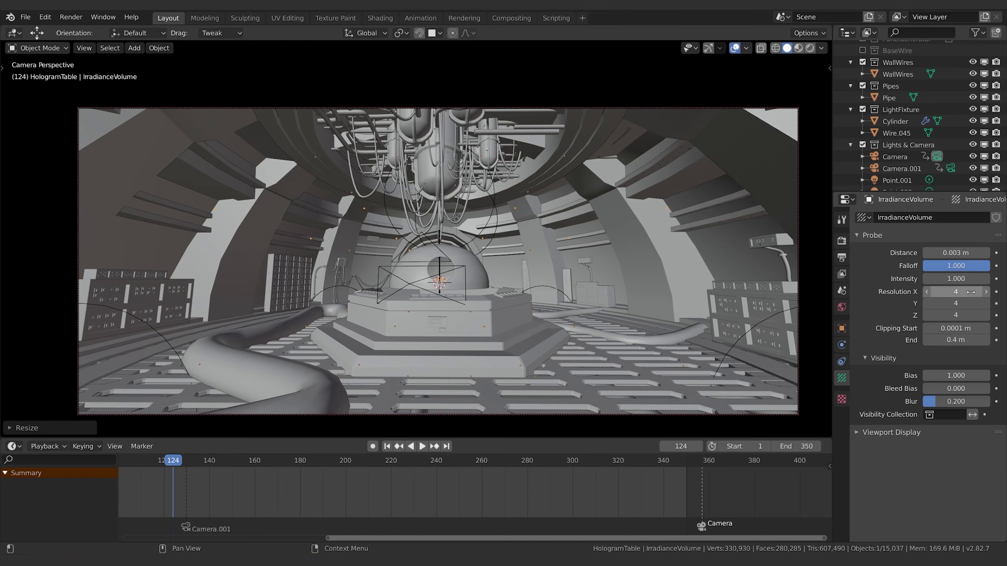
pyautogui.moveTo(975, 293); pyautogui.dragTo(975, 315)
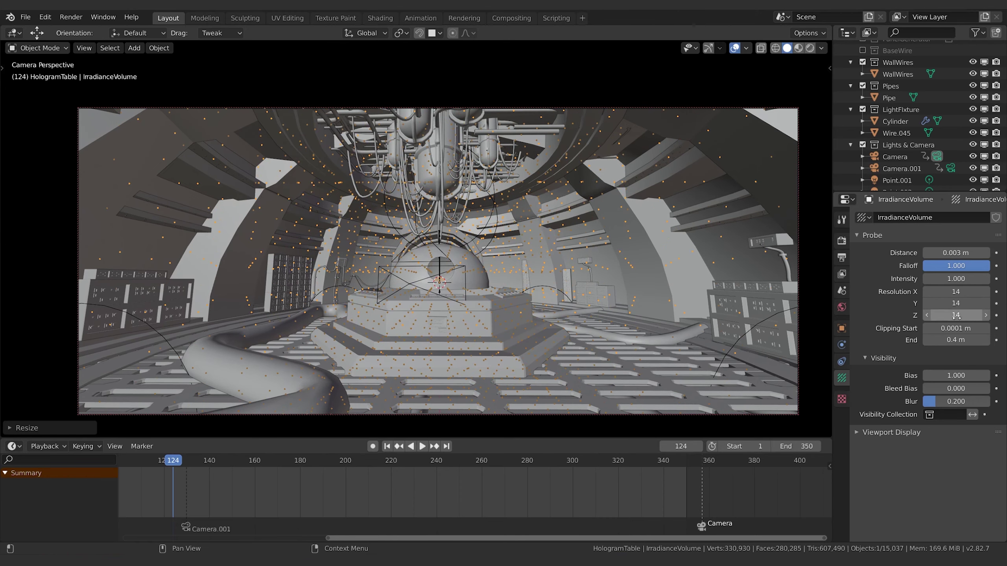
pyautogui.click(841, 241)
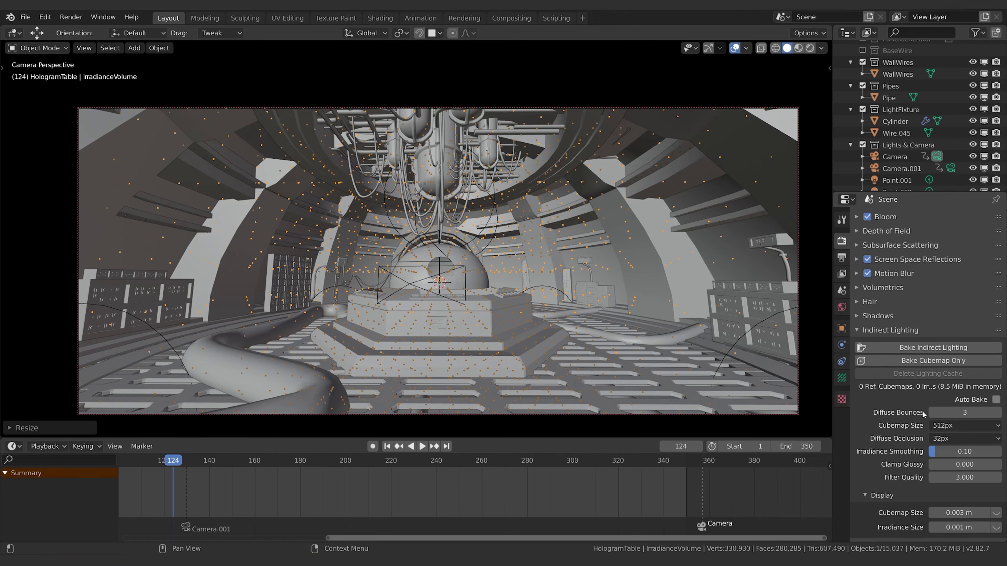
pyautogui.click(906, 350)
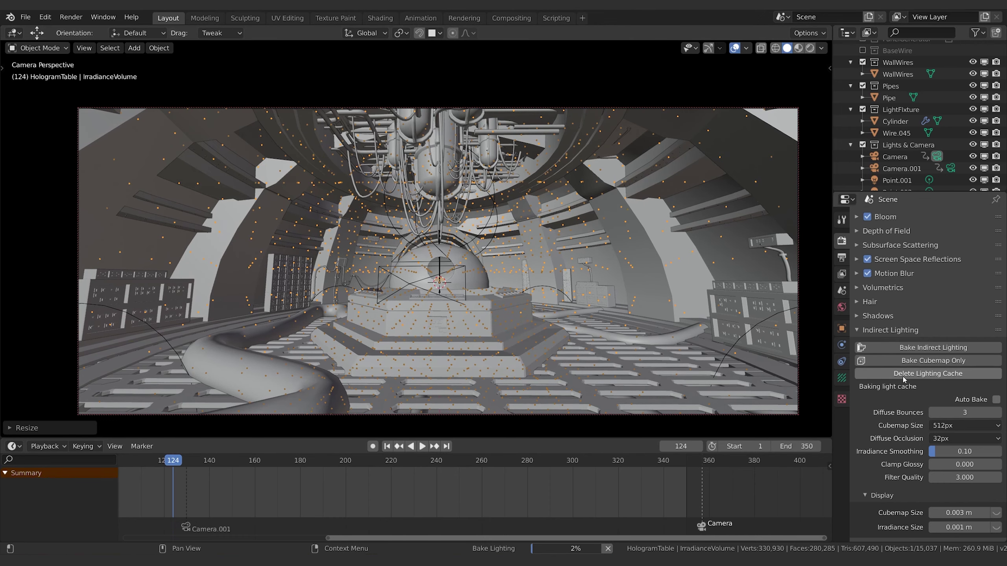
# Step: Expand only the Film render settings and cancel the running indirect lighting bake
pyautogui.scroll(-1, 888, 378)
pyautogui.scroll(-2, 887, 375)
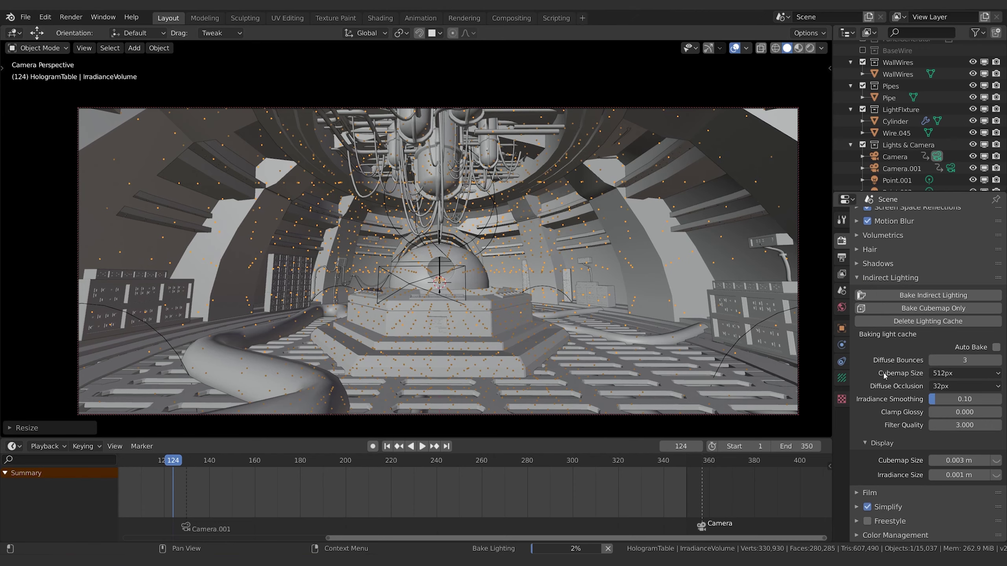
pyautogui.keyDown('ctrl'); pyautogui.click(869, 493); pyautogui.keyUp('ctrl')
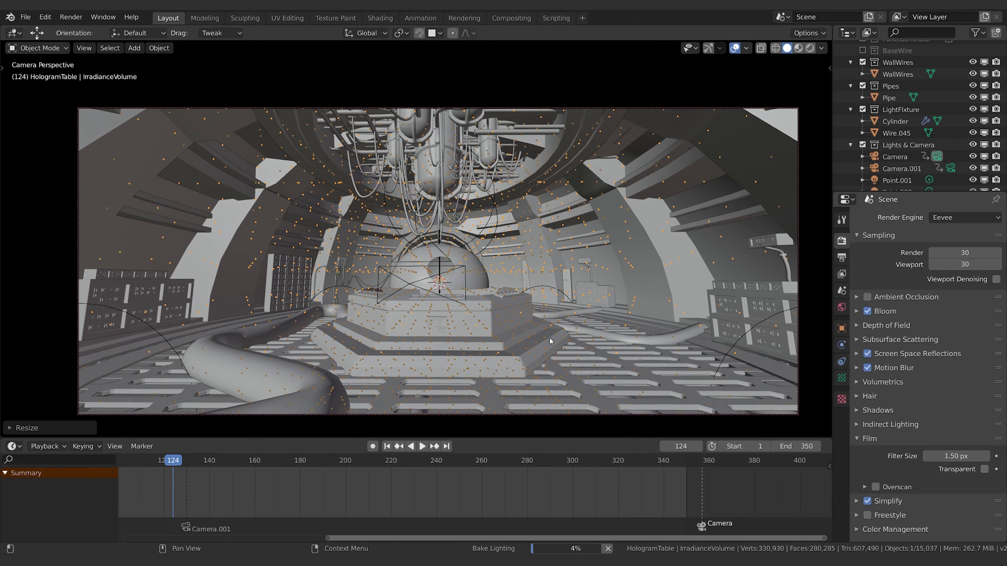
pyautogui.click(609, 549)
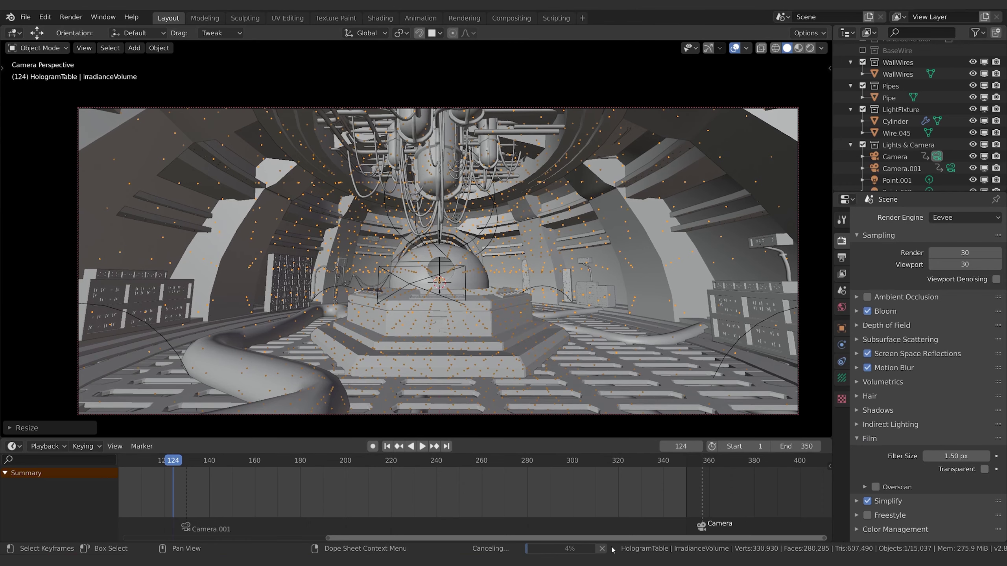
# Step: Collapse the Film settings and disable Simplify for the scene
pyautogui.click(870, 439)
pyautogui.click(890, 453)
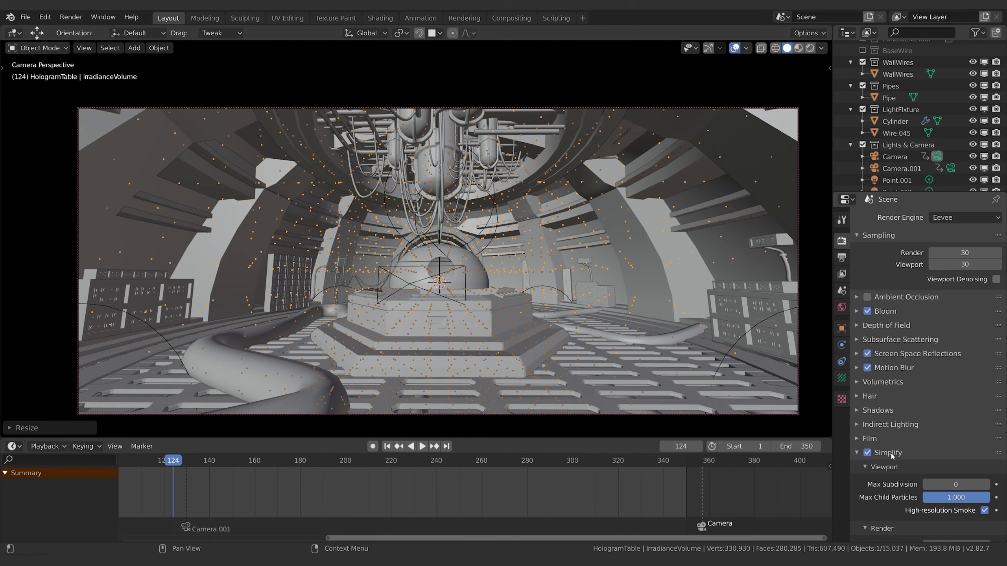
pyautogui.click(869, 455)
pyautogui.click(882, 455)
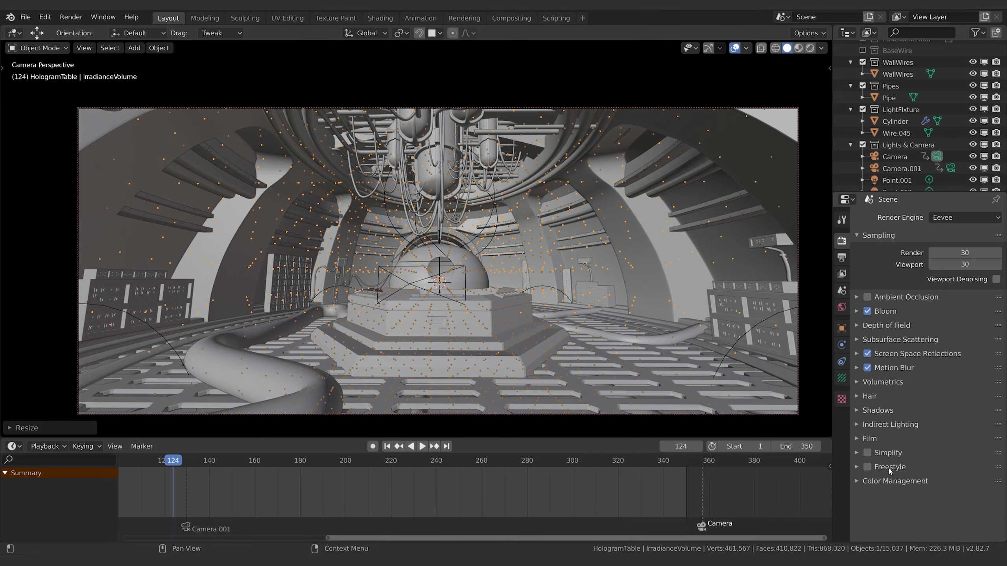
# Step: Expand the color management settings and switch the viewport to rendered shading
pyautogui.click(890, 480)
pyautogui.scroll(-3, 892, 473)
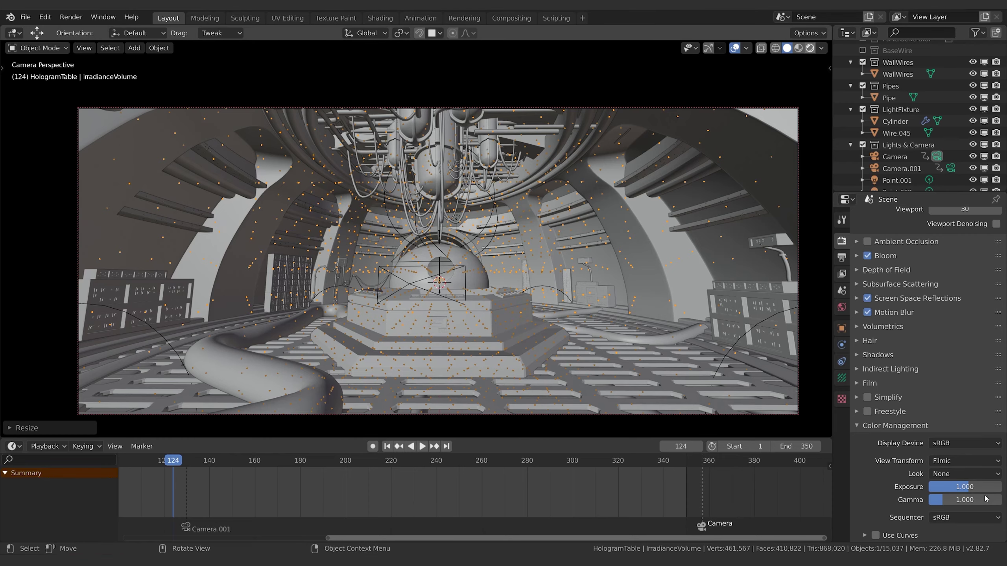
pyautogui.click(809, 47)
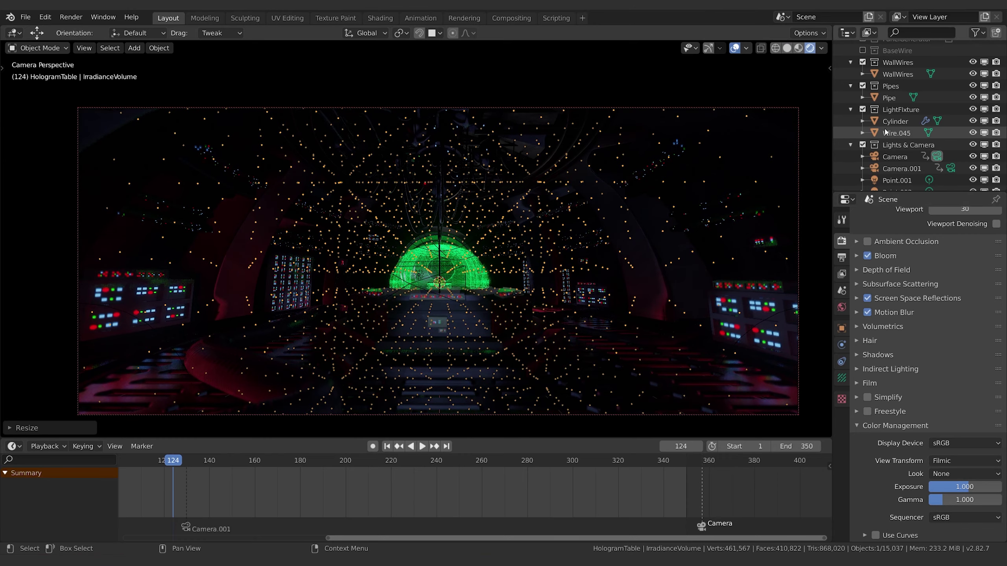
# Step: Delete the irradiance volume from the scene and set the color management exposure to 2
pyautogui.scroll(-10, 888, 135)
pyautogui.click(877, 181)
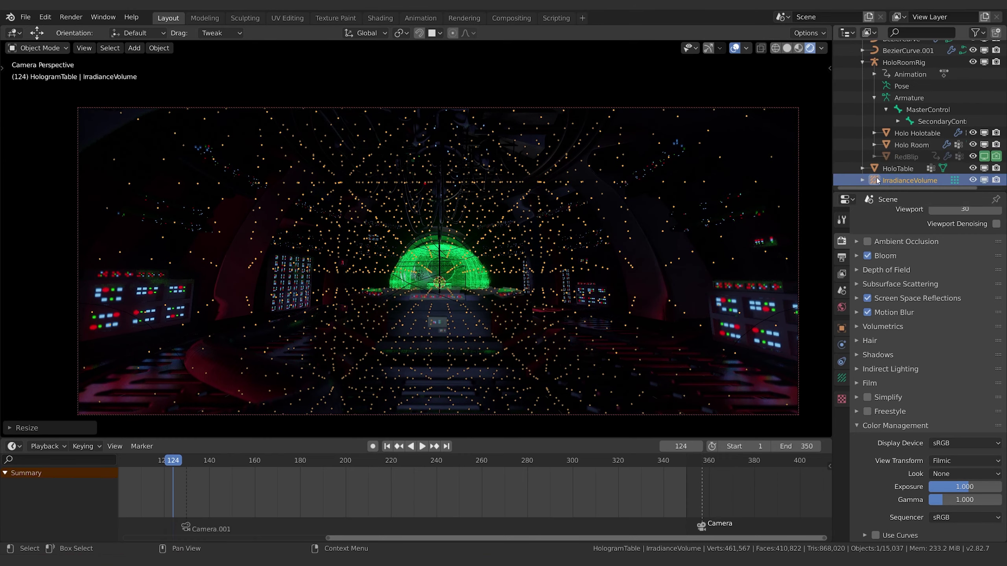
pyautogui.press('Delete')
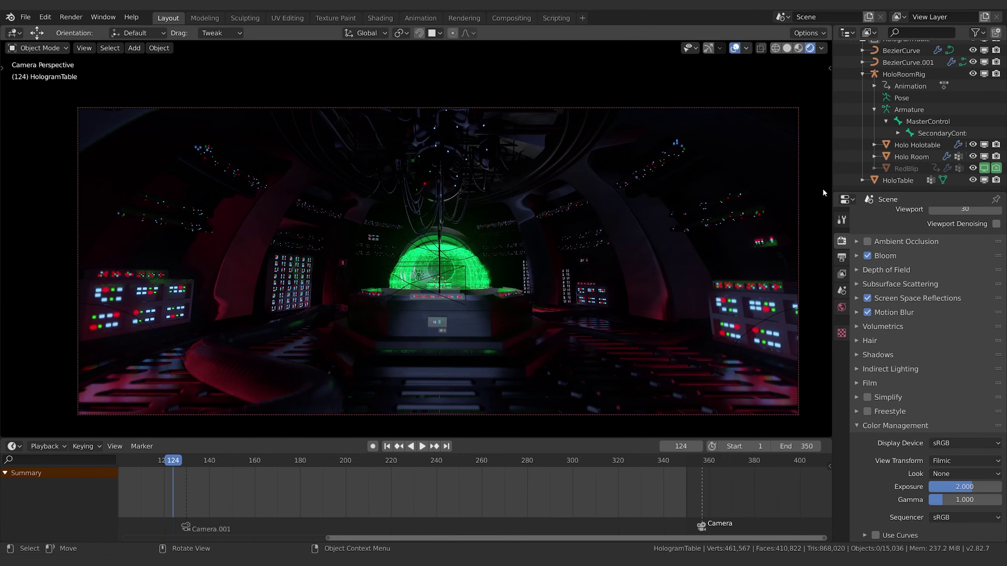
# Step: Select Camera among the lights and cameras and change the F-stop of its depth of field aperture
pyautogui.scroll(7, 872, 67)
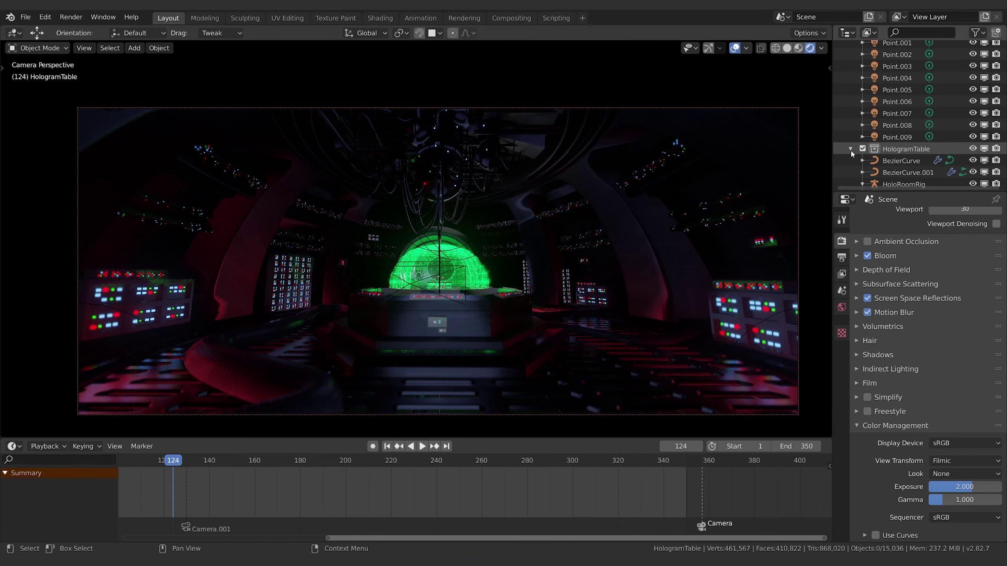
pyautogui.scroll(8, 851, 154)
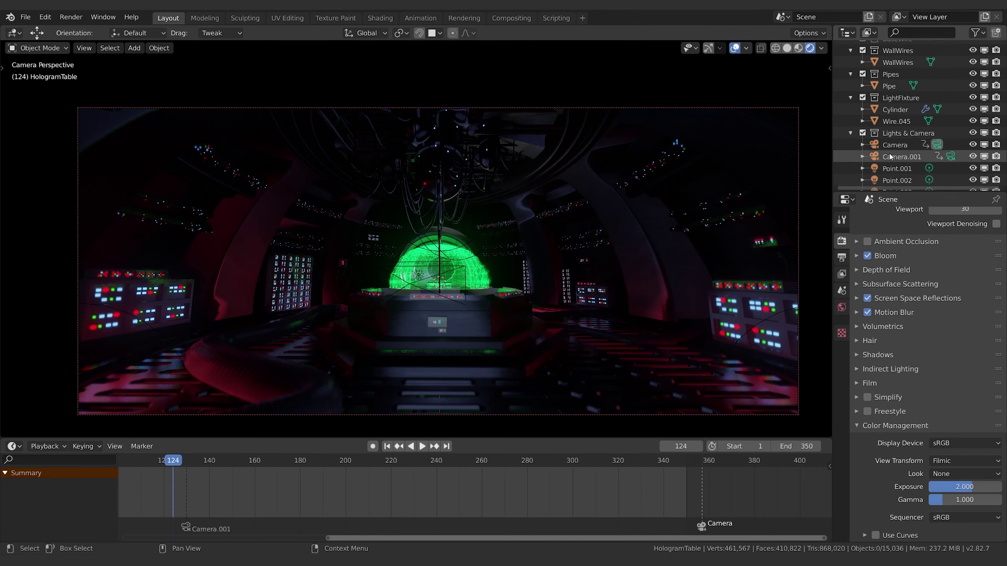
pyautogui.click(892, 157)
pyautogui.click(894, 145)
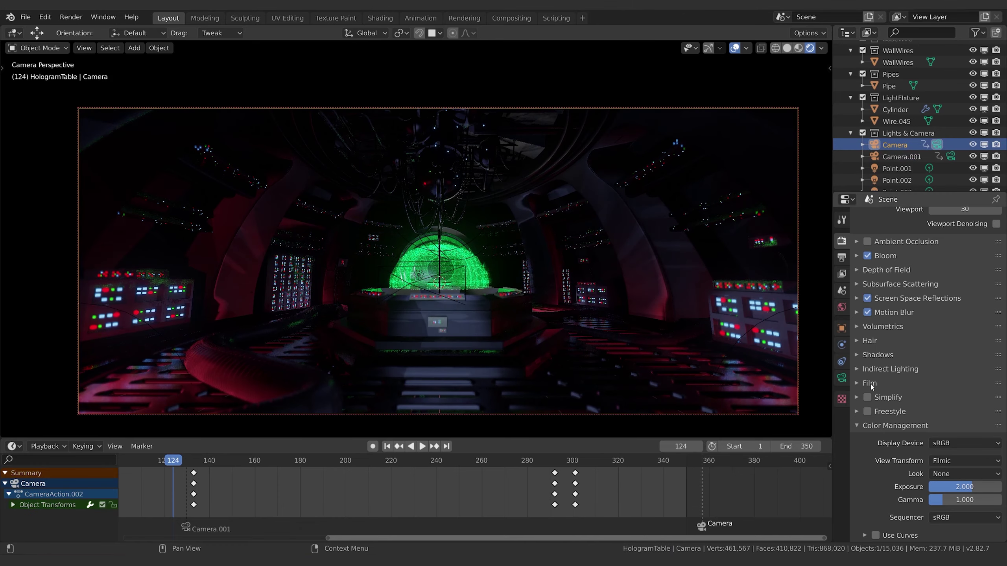
pyautogui.click(842, 377)
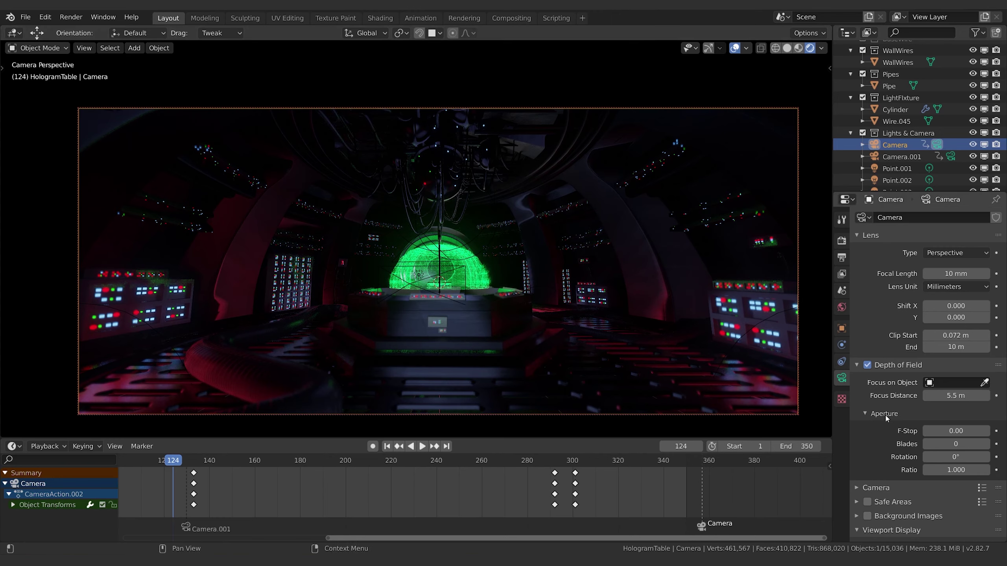
pyautogui.scroll(-4, 892, 435)
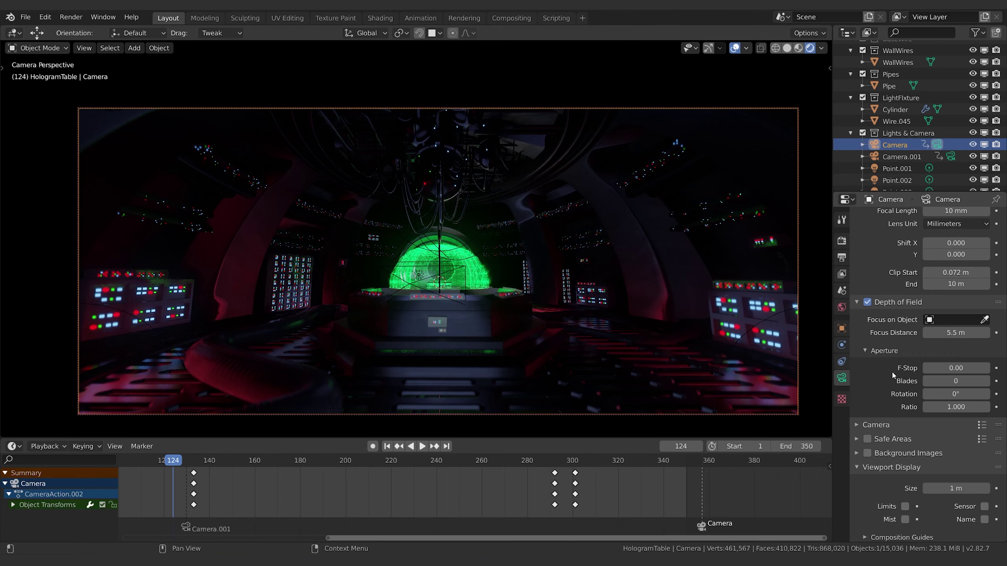
pyautogui.click(964, 369)
pyautogui.write('0.005')
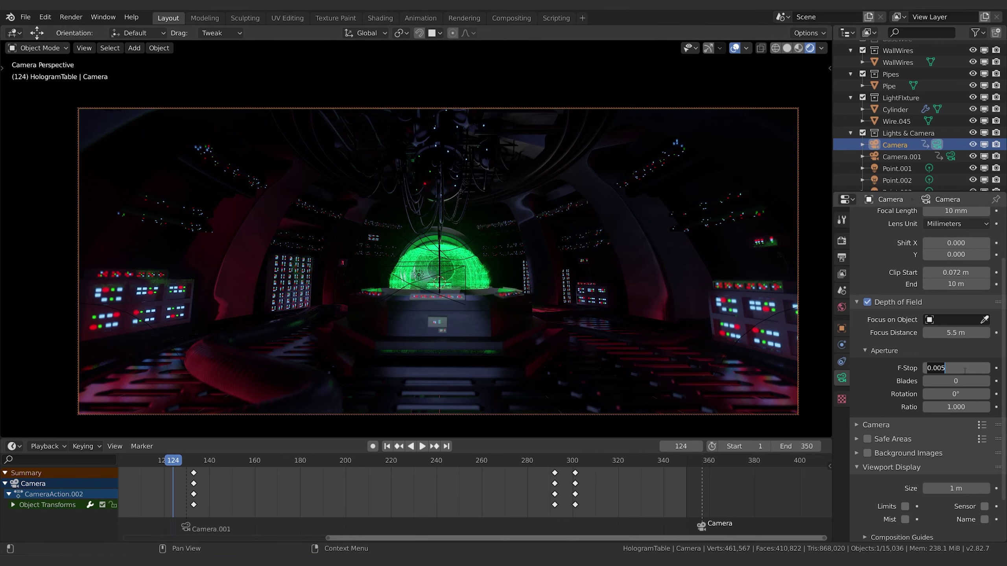
pyautogui.write('1')
pyautogui.press('Return')
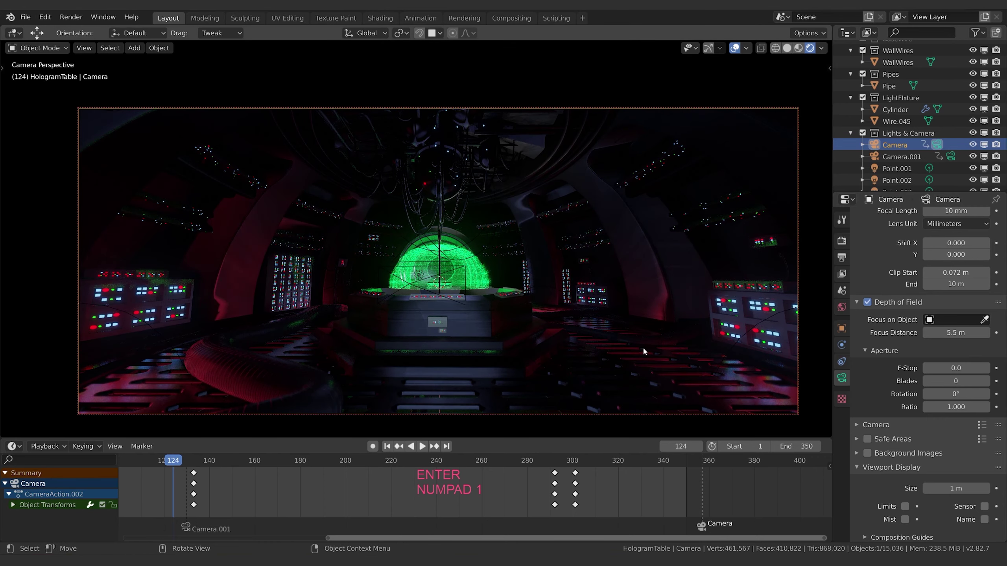
# Step: Set the render output path to //, so that frames are saved relative to the project file
pyautogui.click(841, 241)
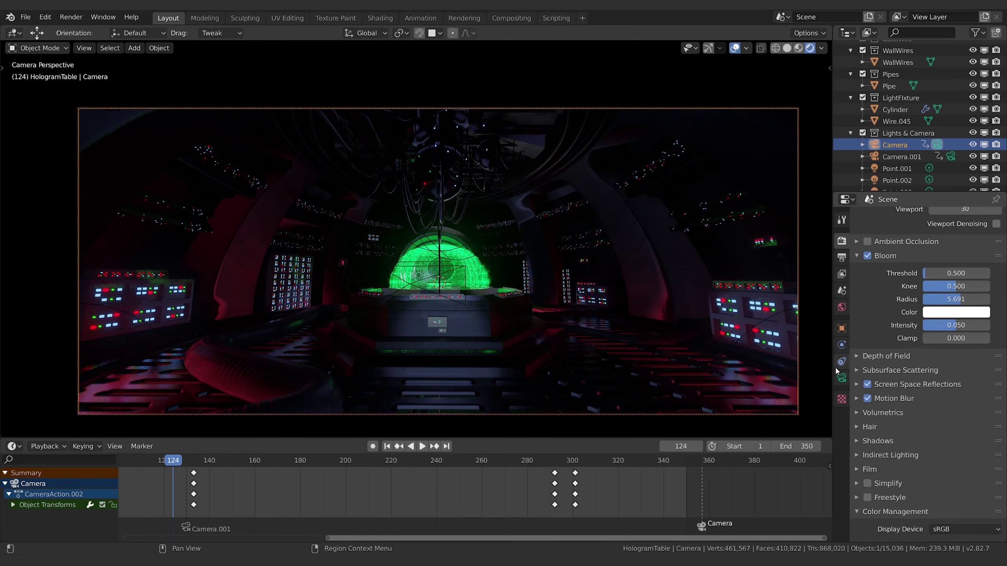
pyautogui.click(841, 261)
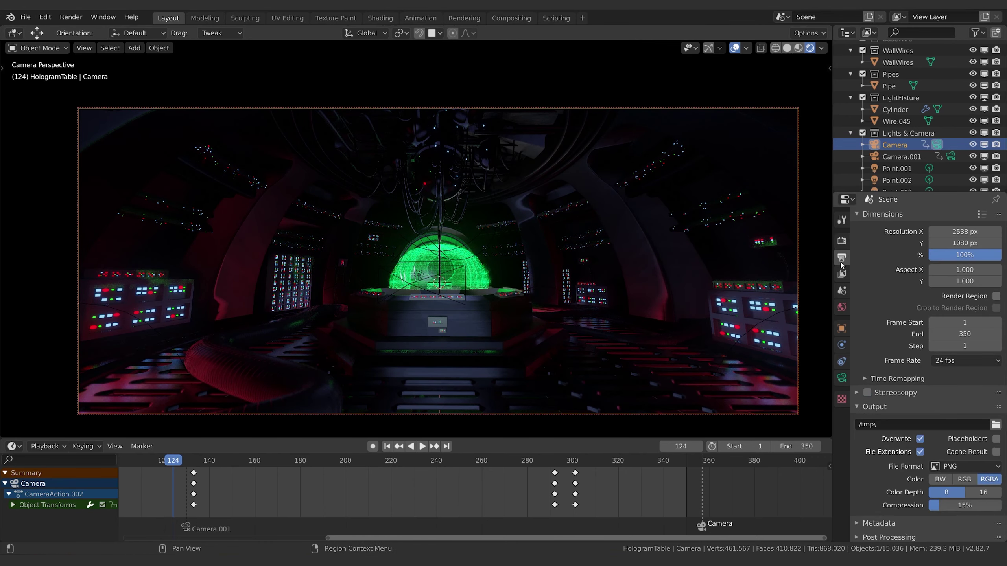
pyautogui.click(878, 425)
pyautogui.write('//')
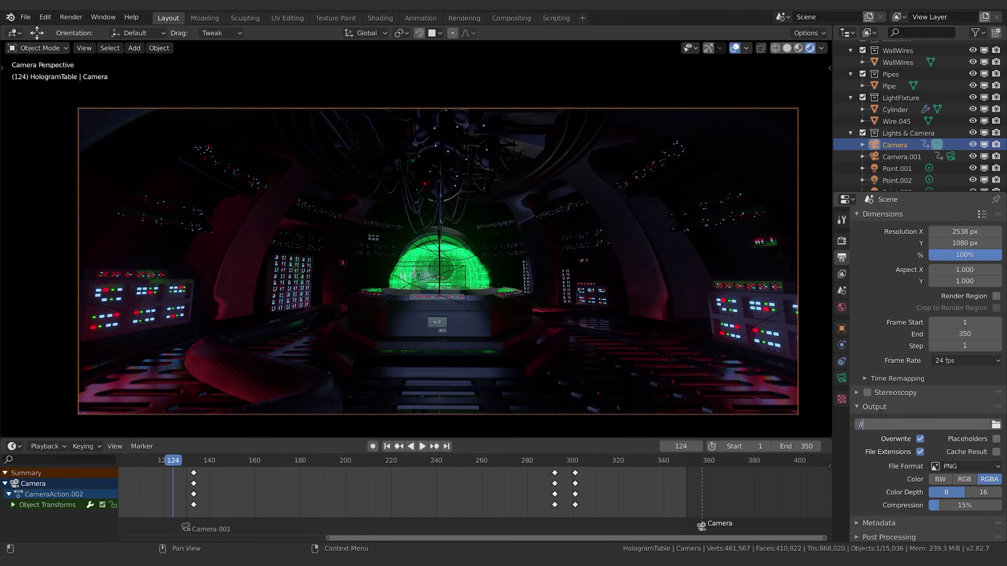
pyautogui.press('Return')
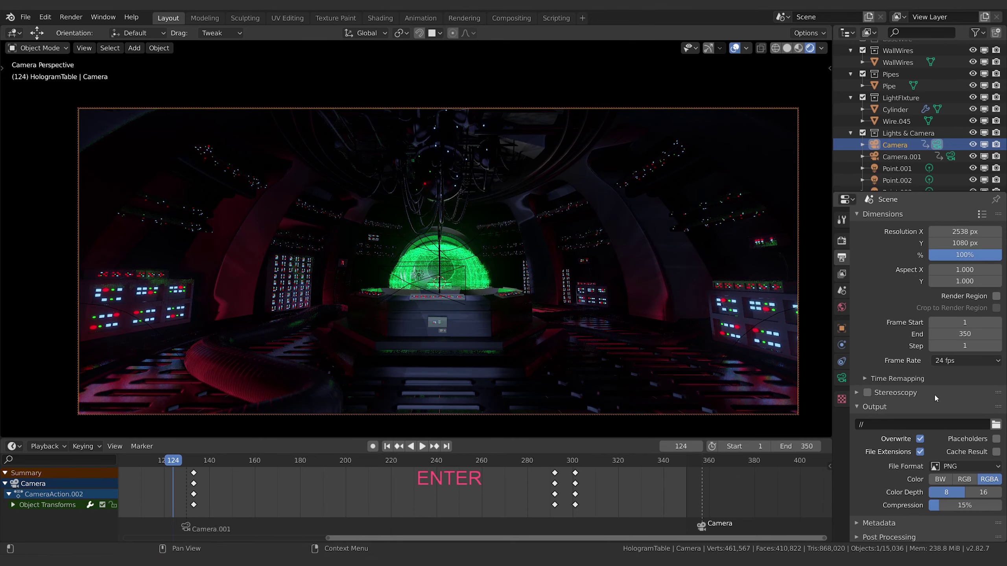
# Step: Add the file name prefix BountyHunter_ to the // output path
pyautogui.click(921, 425)
pyautogui.press('Right')
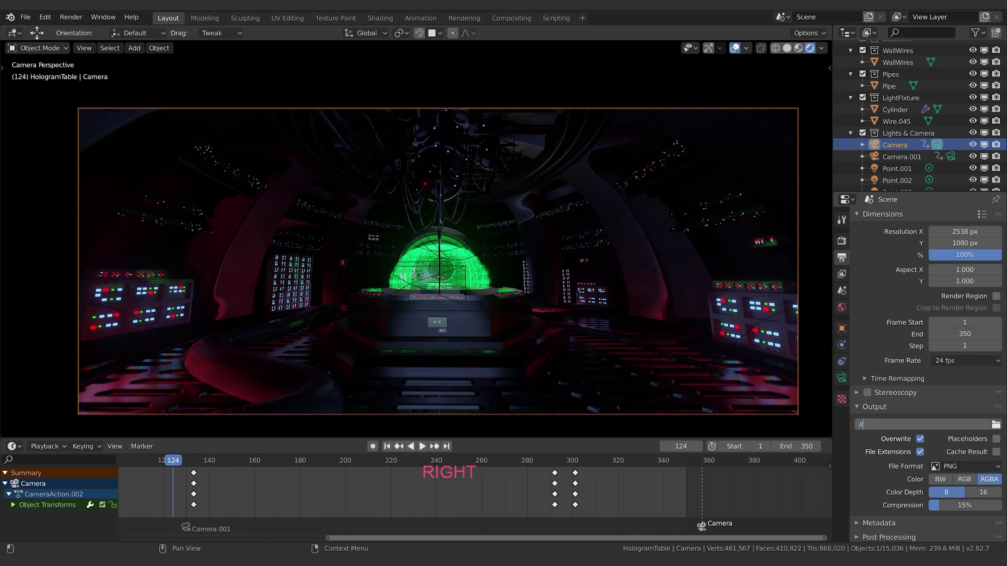
pyautogui.write('Holo')
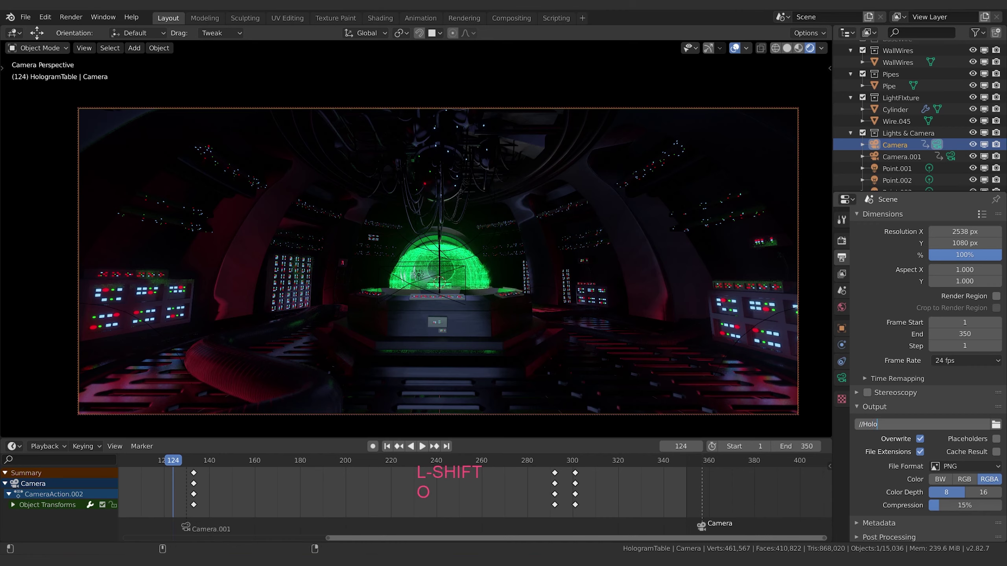
pyautogui.press('BackSpace')
pyautogui.press('BackSpace')
pyautogui.press('BackSpace')
pyautogui.press('BackSpace')
pyautogui.write('Bounty')
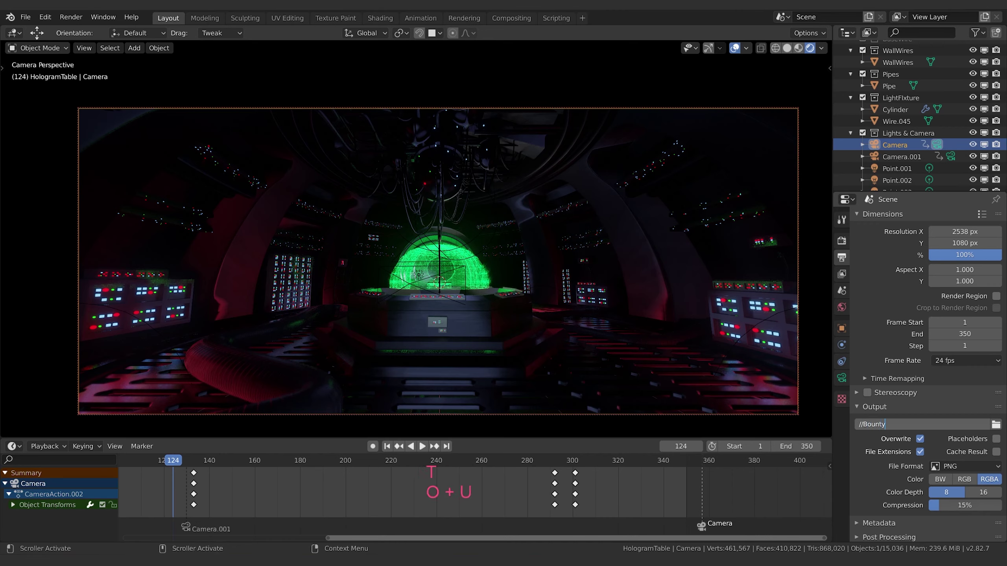
pyautogui.write('Hunter_')
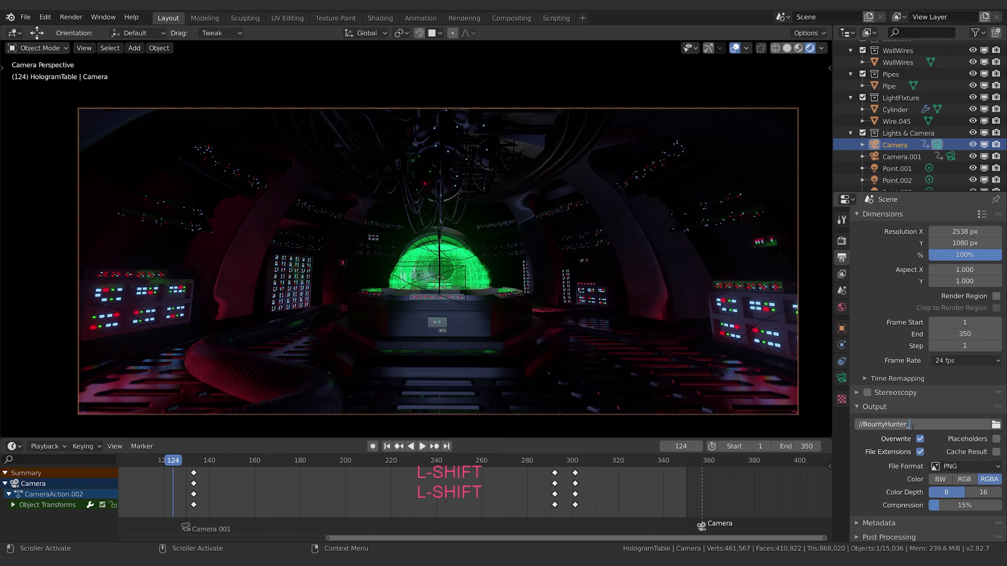
pyautogui.press('Return')
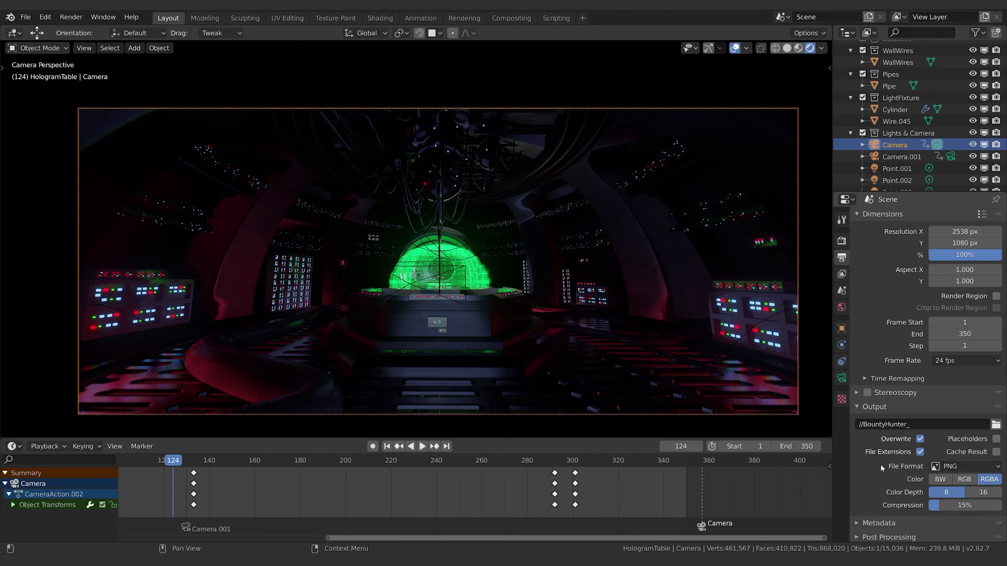
pyautogui.click(938, 467)
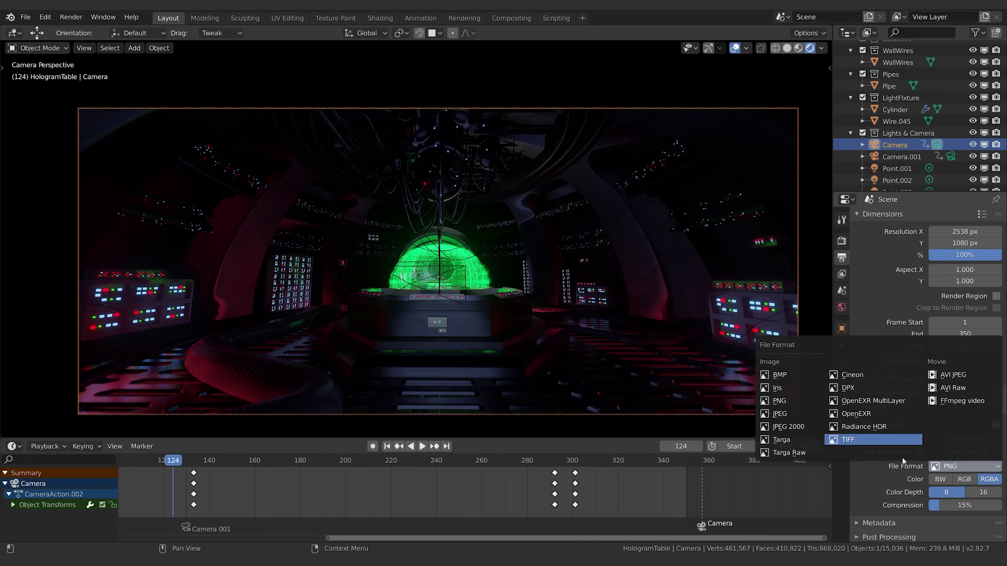
pyautogui.click(897, 477)
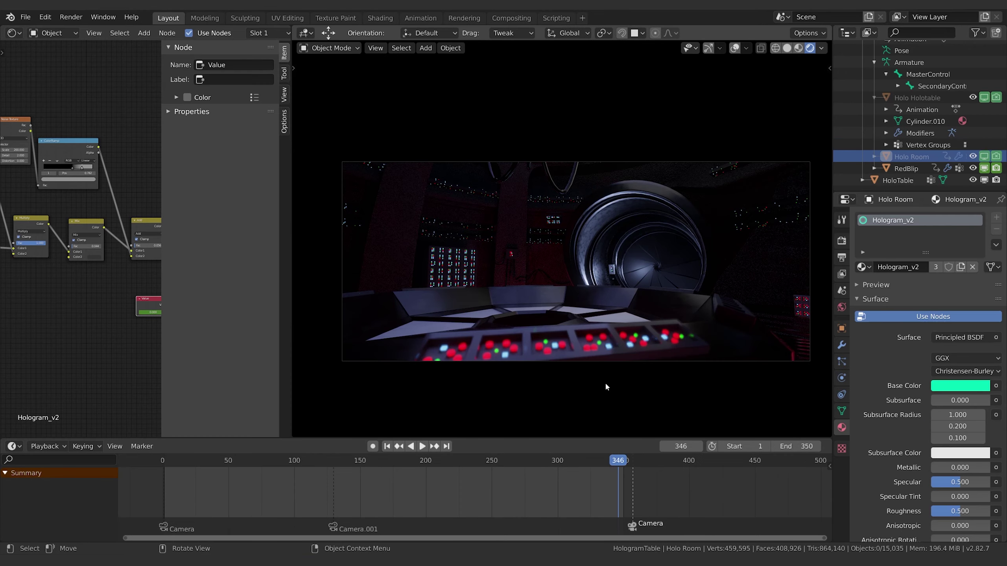
# Step: Check the Eevee bloom and screen space reflection settings and render the full animation
pyautogui.click(841, 243)
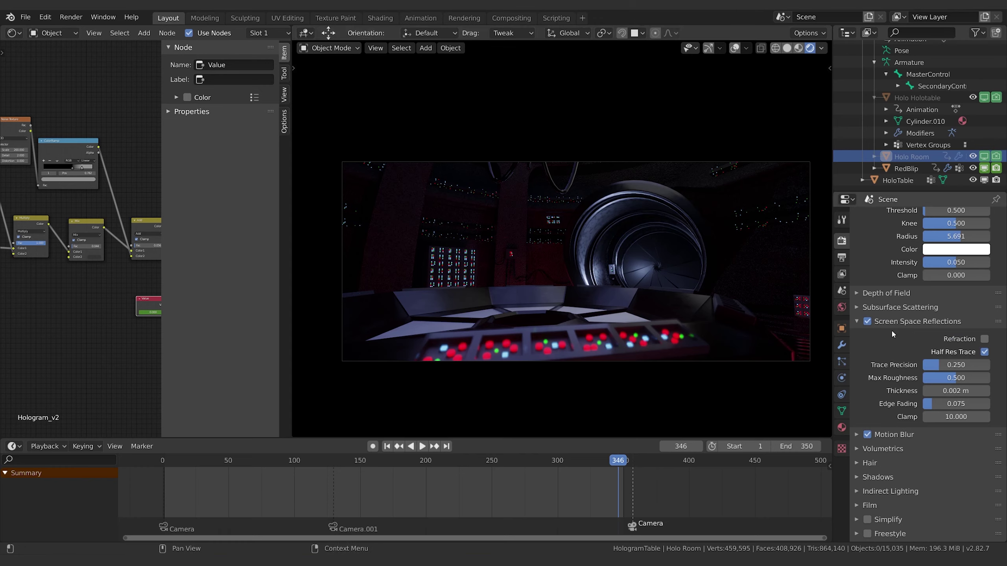
pyautogui.click(868, 317)
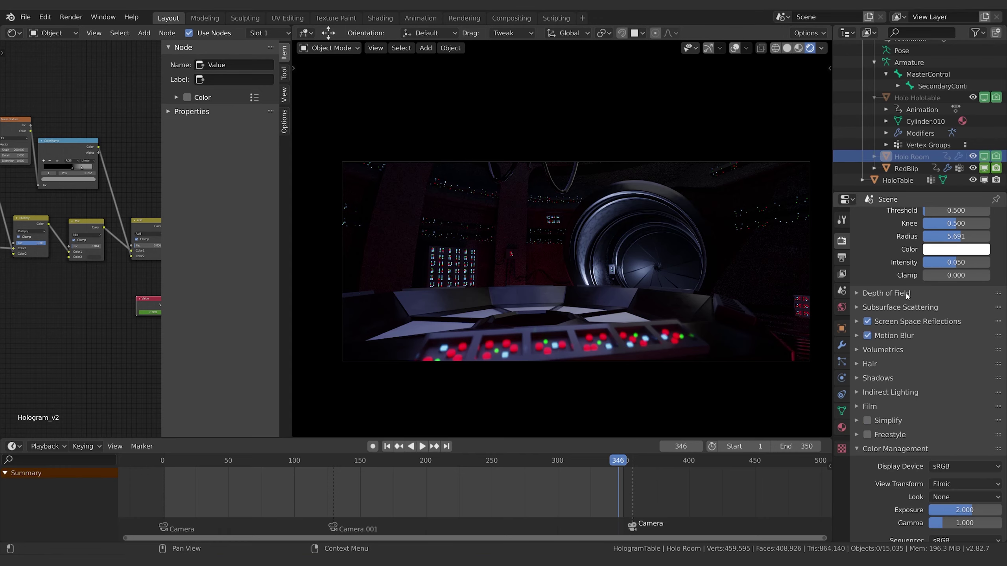
pyautogui.scroll(5, 895, 451)
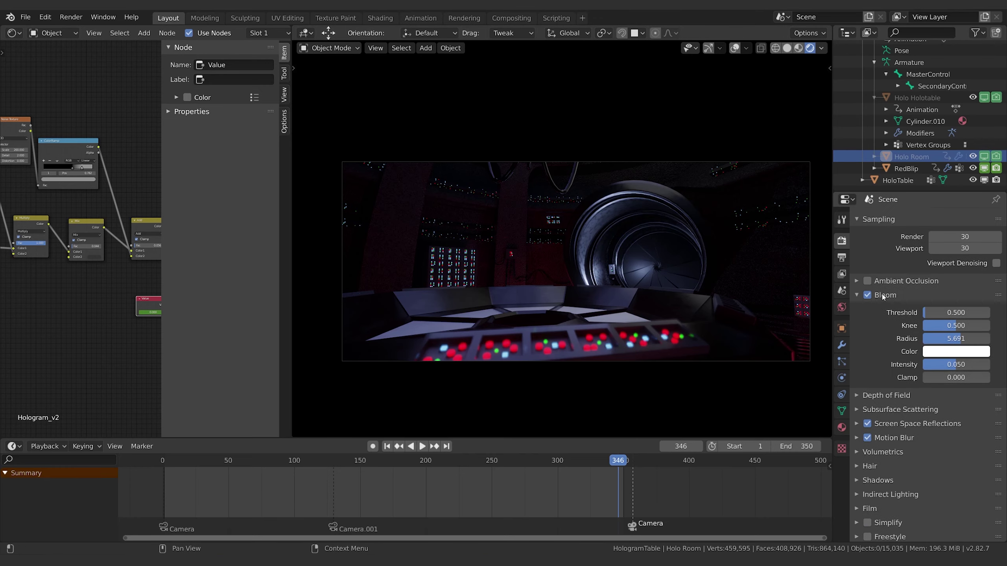
pyautogui.hotkey('ctrl', 'Tab')
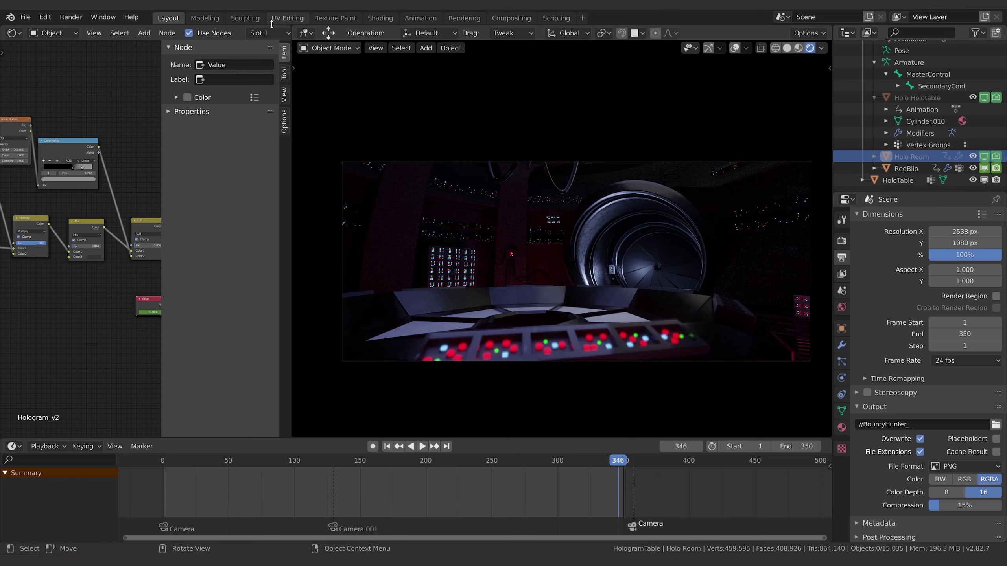
pyautogui.click(71, 16)
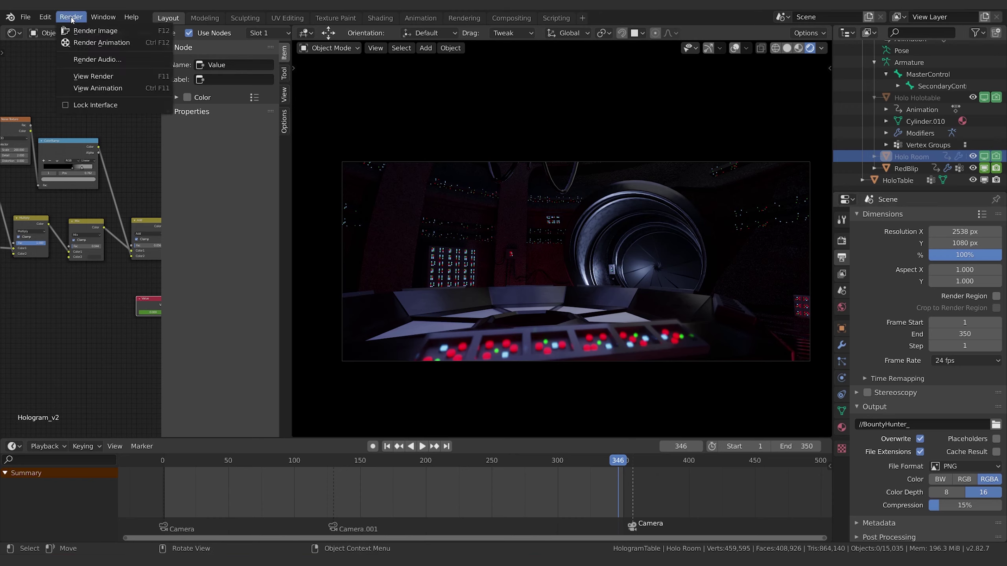
pyautogui.click(84, 43)
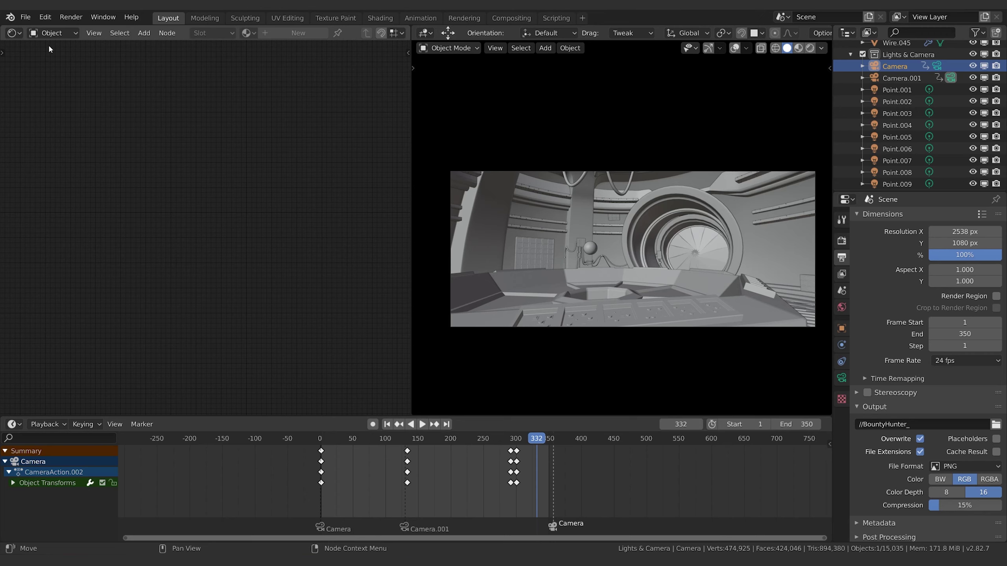
# Step: Change the empty shader node area to the Compositor and enable Use Nodes for the scene
pyautogui.click(12, 34)
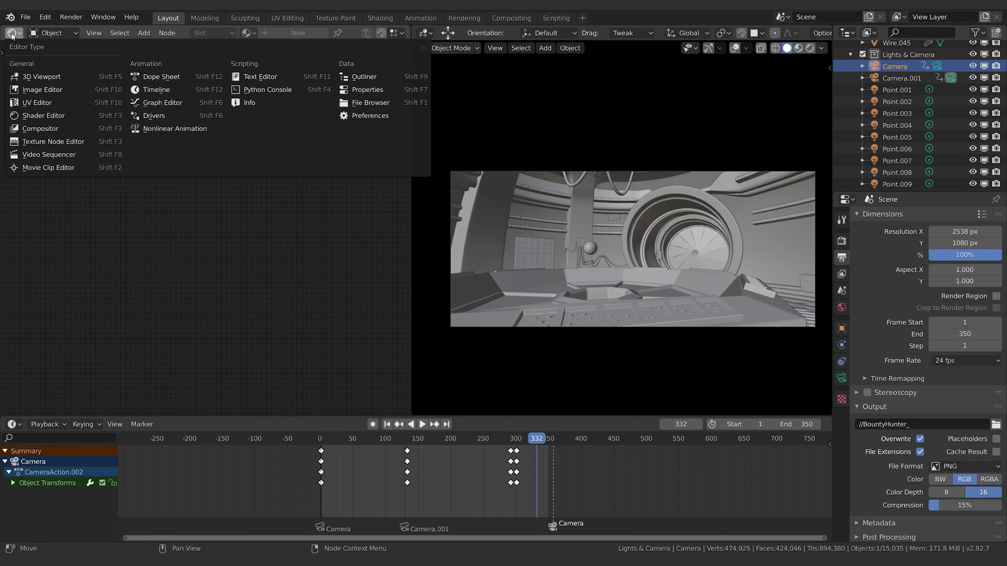
pyautogui.click(53, 133)
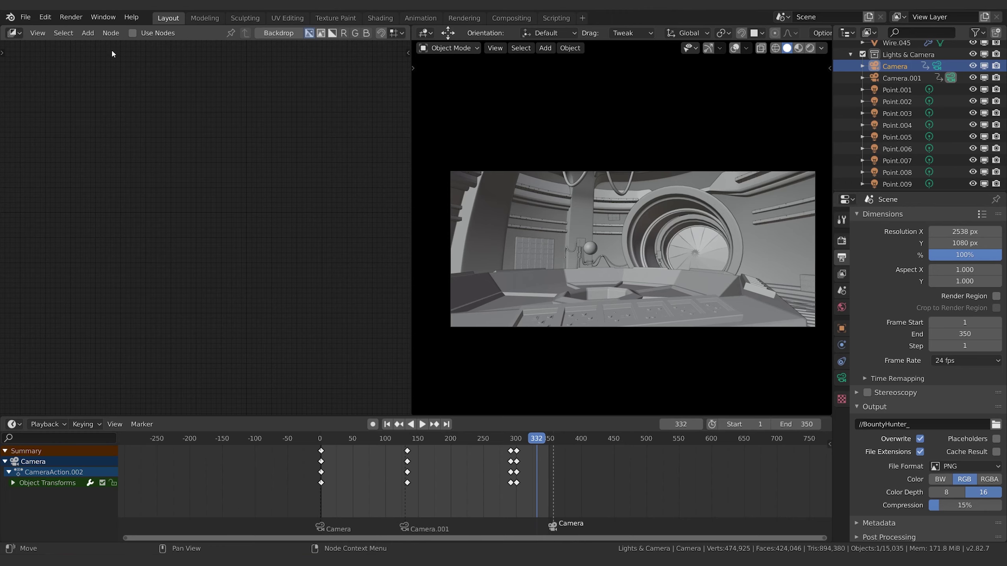
pyautogui.click(134, 33)
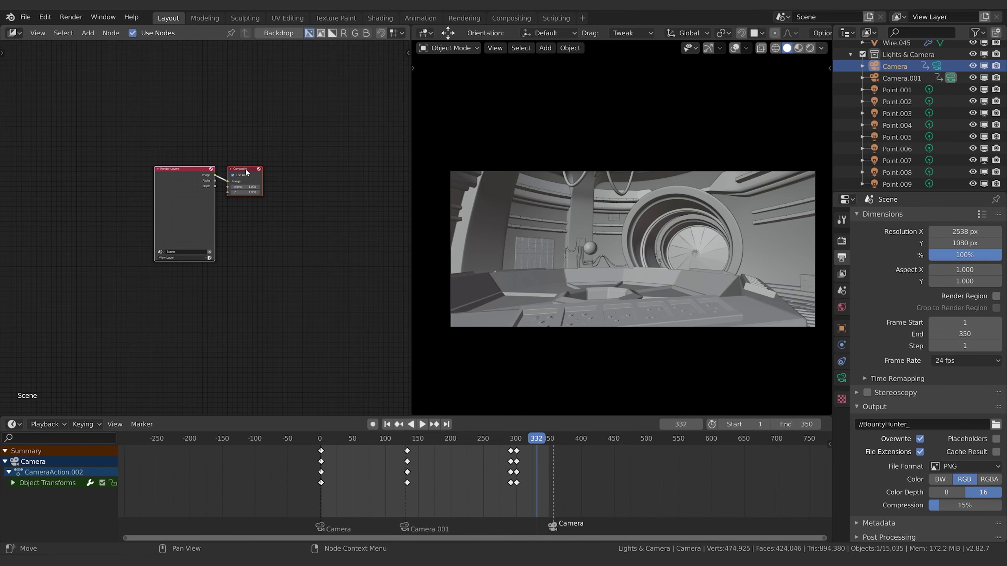
# Step: Space the Render Layers and Composite nodes farther apart to make room between them
pyautogui.moveTo(245, 170); pyautogui.dragTo(277, 163)
pyautogui.moveTo(200, 192); pyautogui.dragTo(157, 188)
pyautogui.click(281, 167)
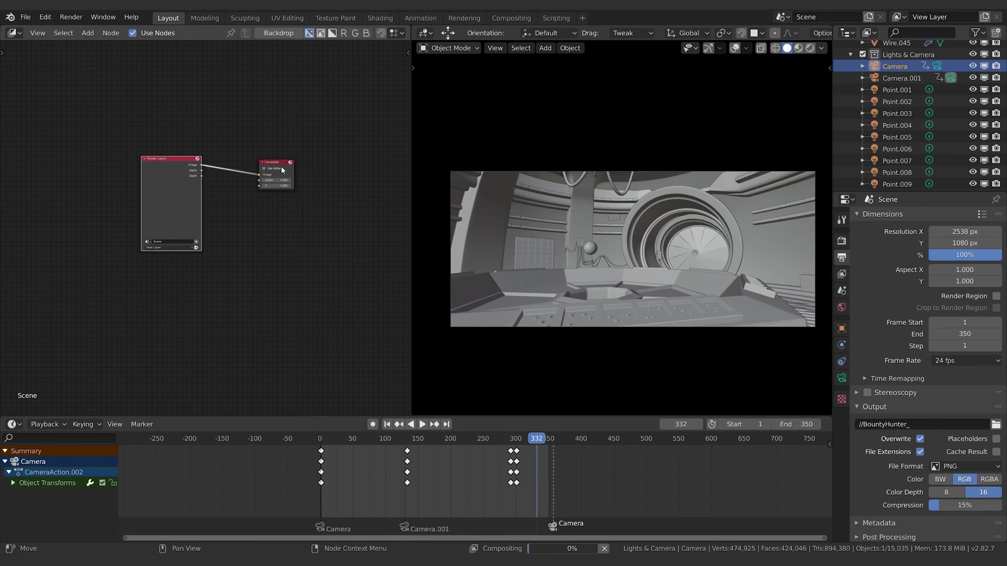
pyautogui.click(282, 170)
pyautogui.moveTo(282, 169); pyautogui.dragTo(281, 183)
pyautogui.scroll(2, 254, 228)
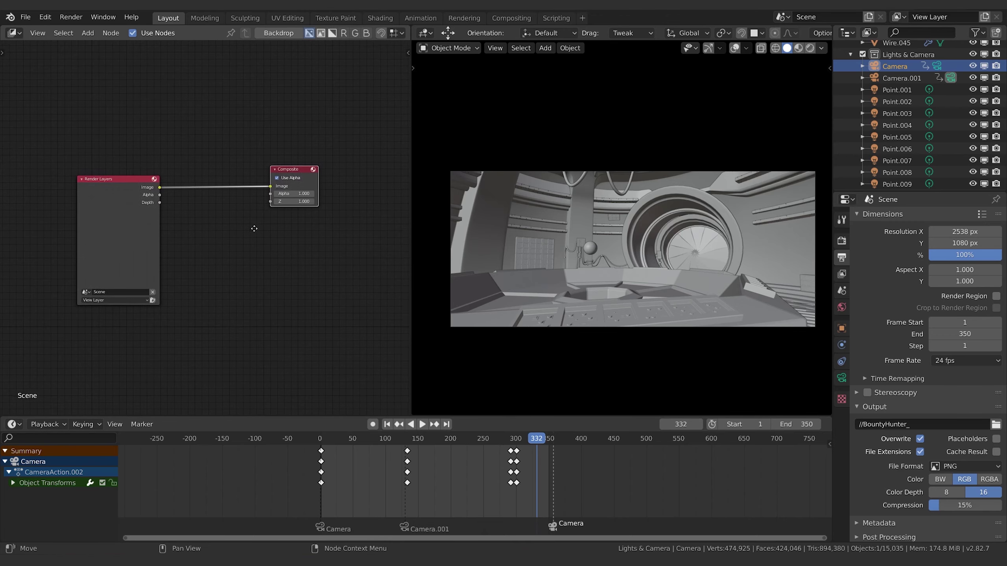
pyautogui.moveTo(254, 229); pyautogui.dragTo(253, 229, button='middle')
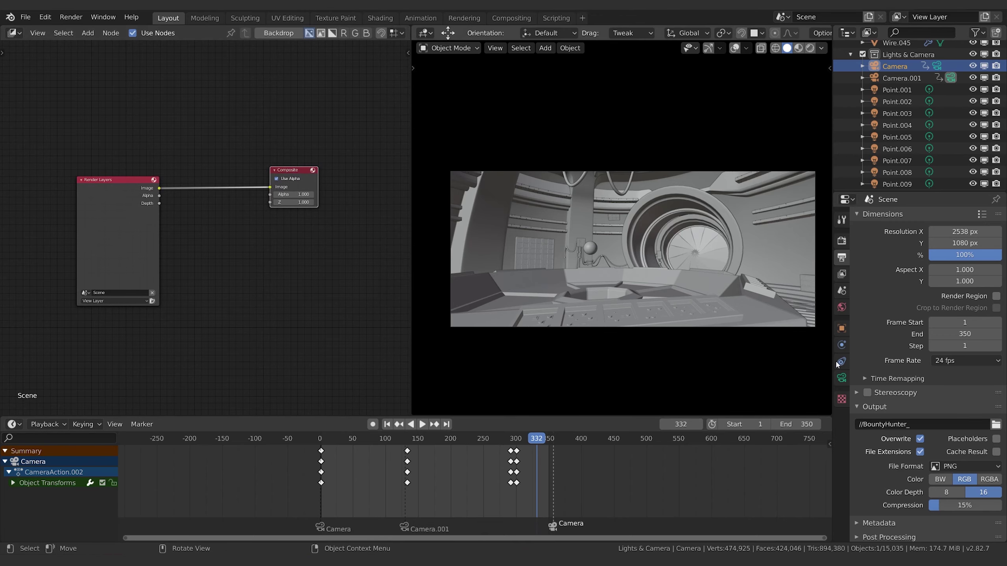
pyautogui.scroll(-1, 876, 526)
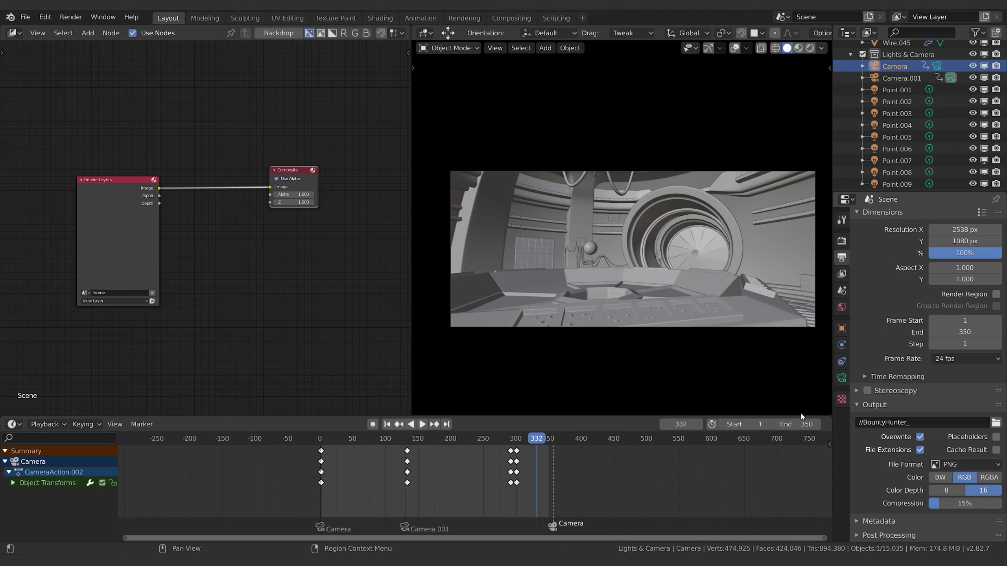
pyautogui.moveTo(283, 260); pyautogui.dragTo(300, 255, button='middle')
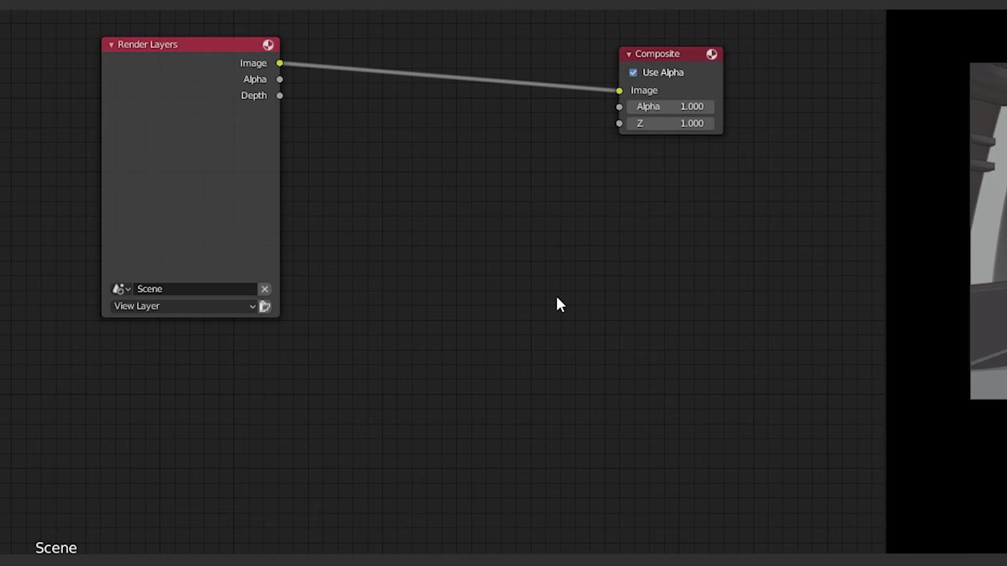
# Step: Add an Image input node, load BountyHunter_0001.png into it, widen it and place it between the two existing nodes
pyautogui.hotkey('shift', 'a')
pyautogui.moveTo(544, 329)
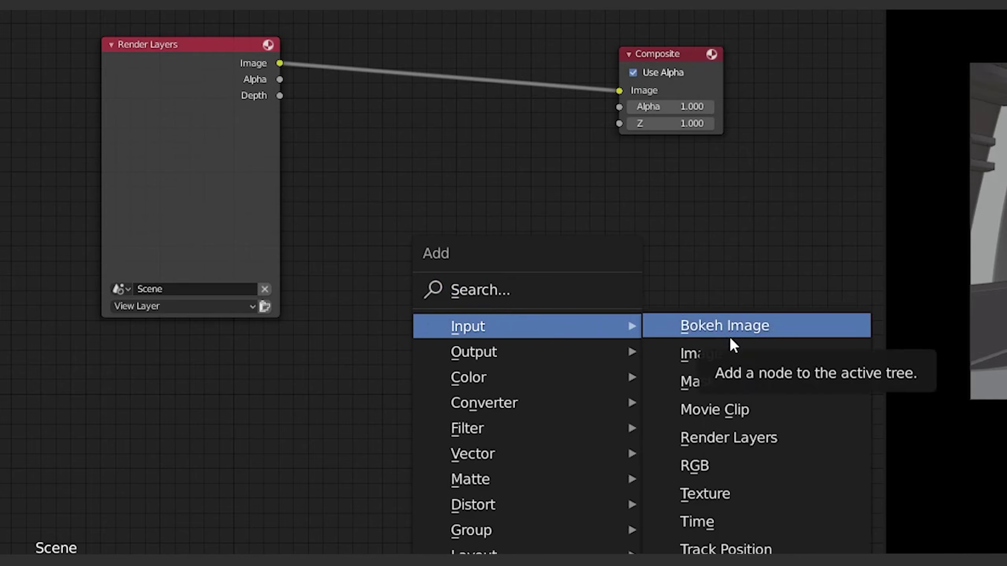
pyautogui.click(774, 362)
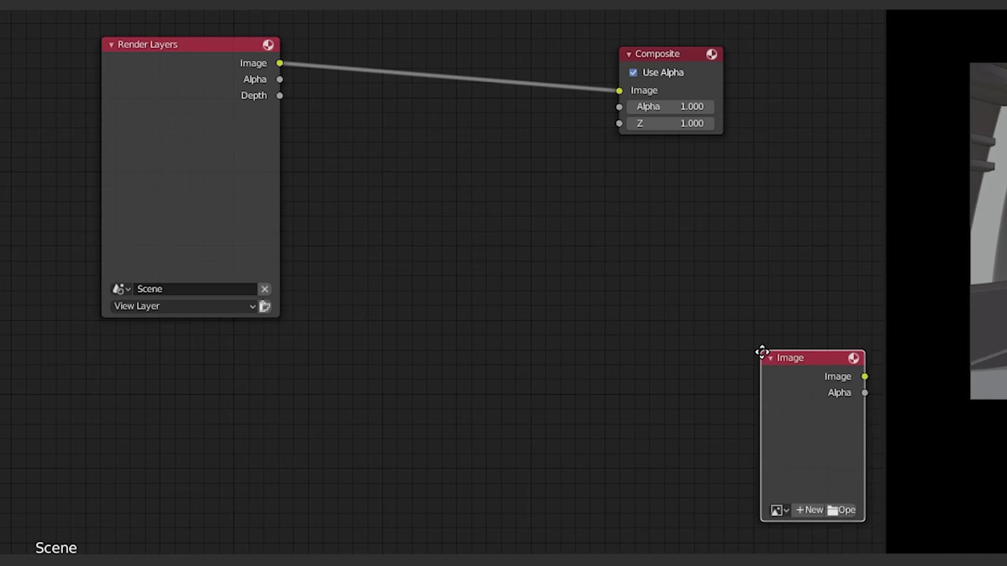
pyautogui.click(449, 261)
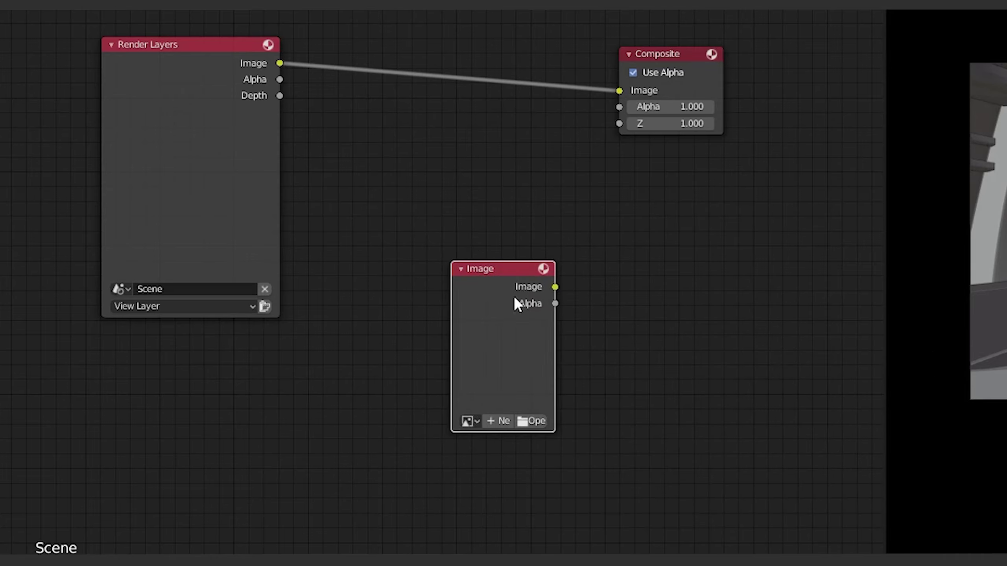
pyautogui.click(535, 421)
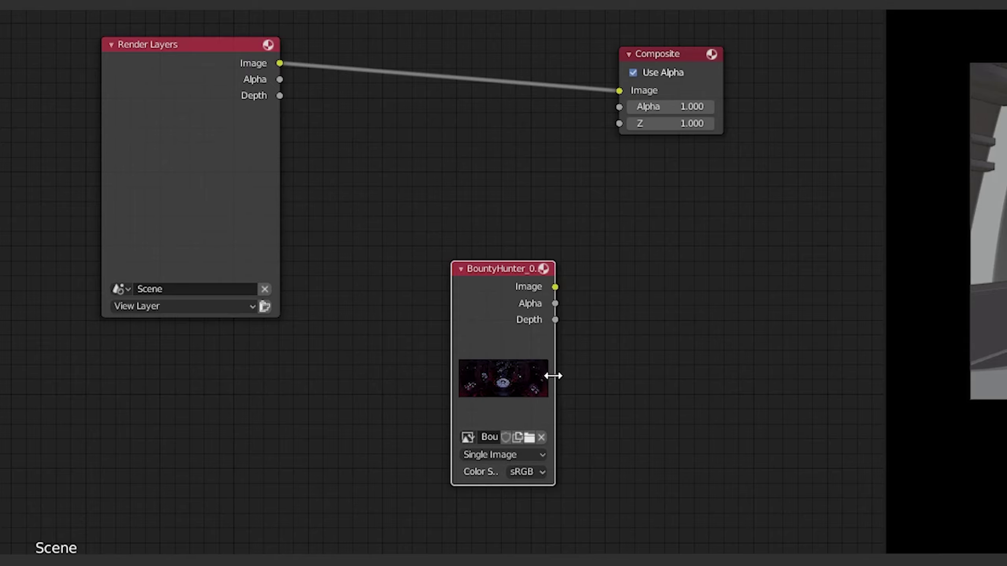
pyautogui.moveTo(552, 376); pyautogui.dragTo(674, 371)
pyautogui.moveTo(532, 289); pyautogui.dragTo(479, 198)
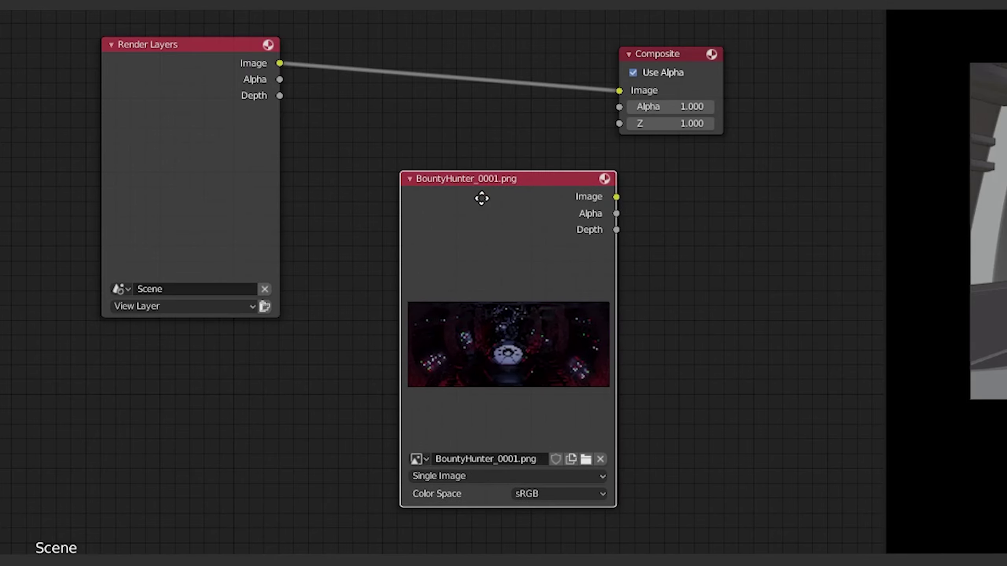
# Step: Set the image node's source to Image Sequence with 350 frames
pyautogui.click(454, 475)
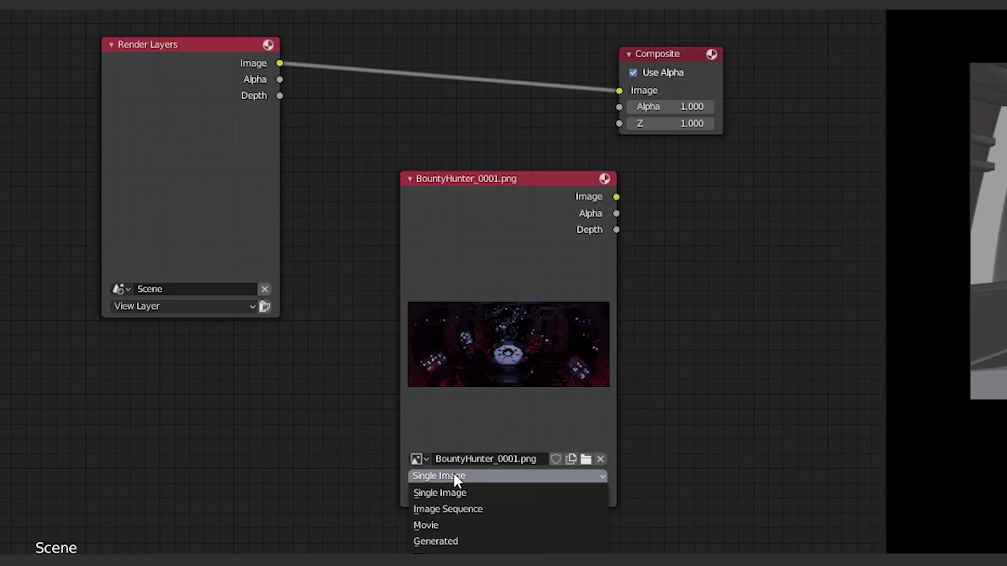
pyautogui.click(487, 509)
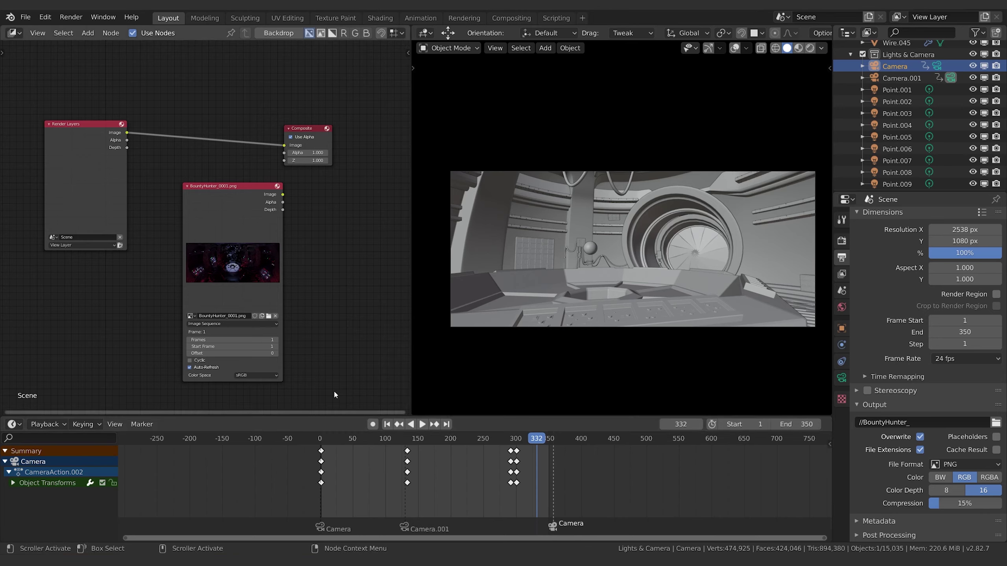
pyautogui.click(224, 340)
pyautogui.write('350')
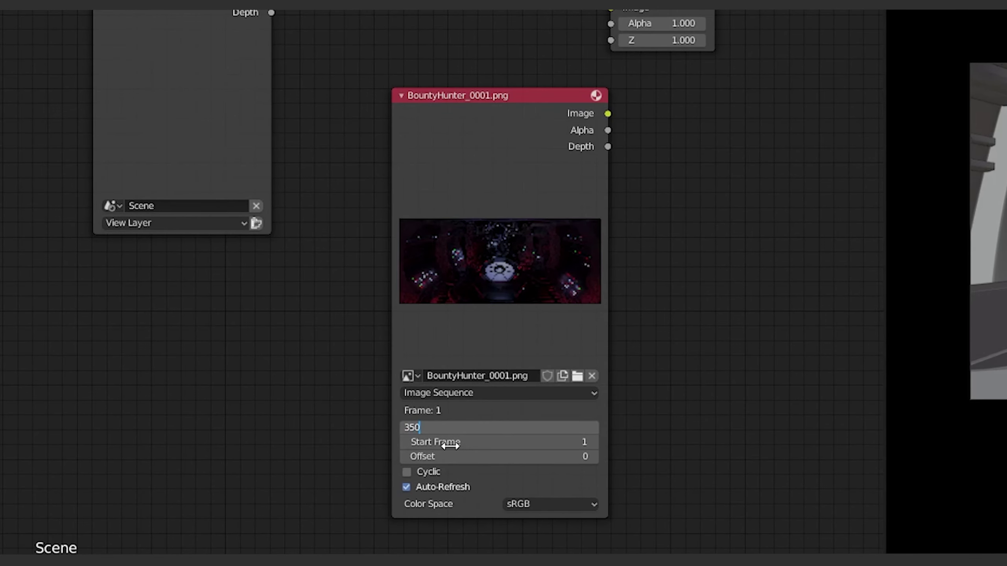
pyautogui.press('Return')
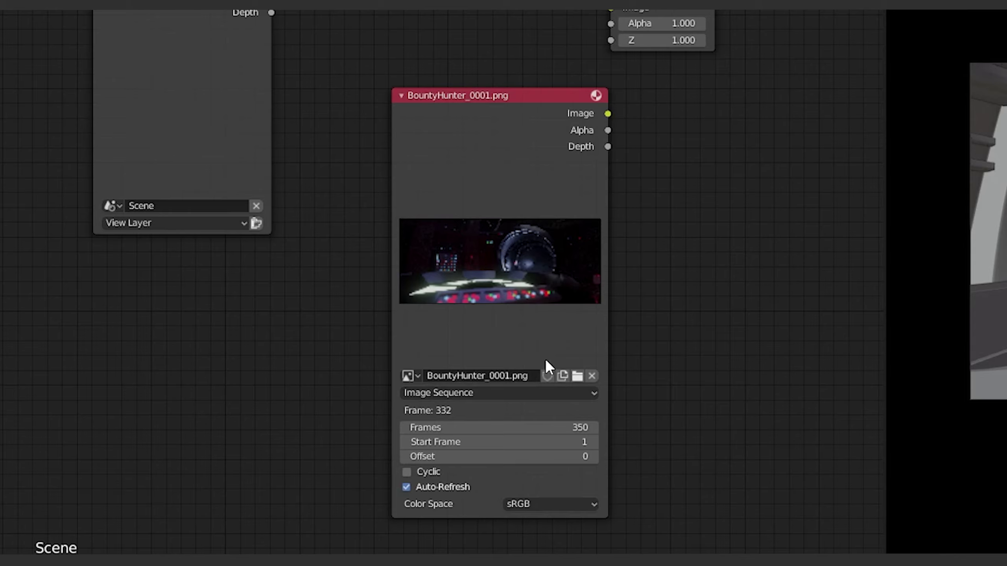
# Step: Connect the image sequence's Image output to the Composite node's Image input and turn on Use Alpha
pyautogui.moveTo(488, 102); pyautogui.dragTo(418, 130)
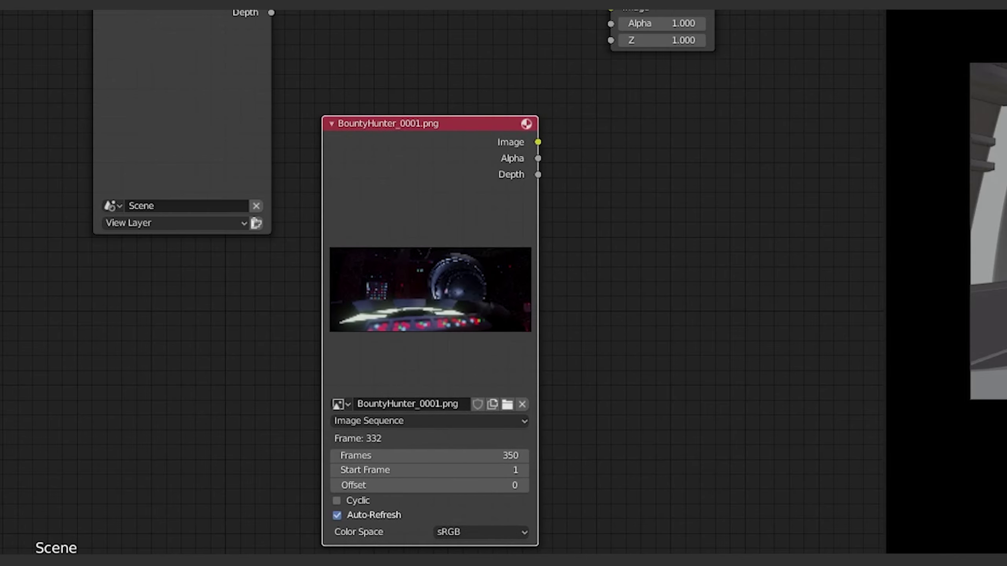
pyautogui.moveTo(673, 47); pyautogui.dragTo(753, 86)
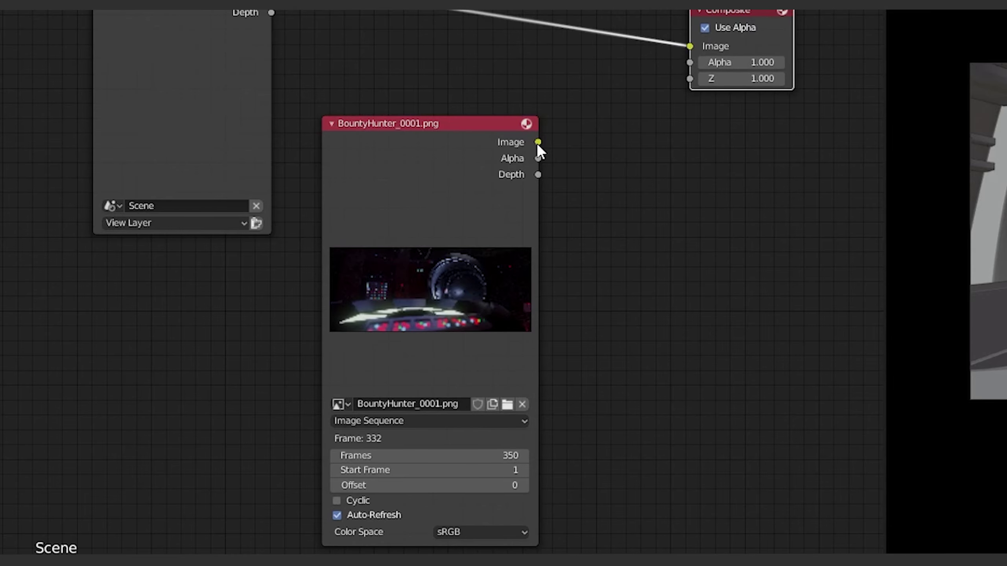
pyautogui.moveTo(538, 142); pyautogui.dragTo(689, 46)
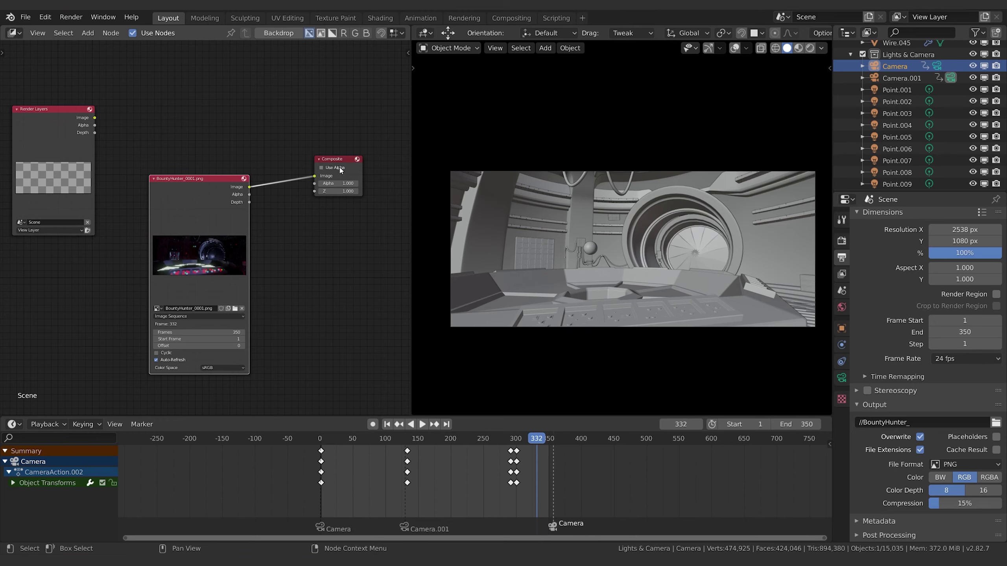
pyautogui.click(339, 168)
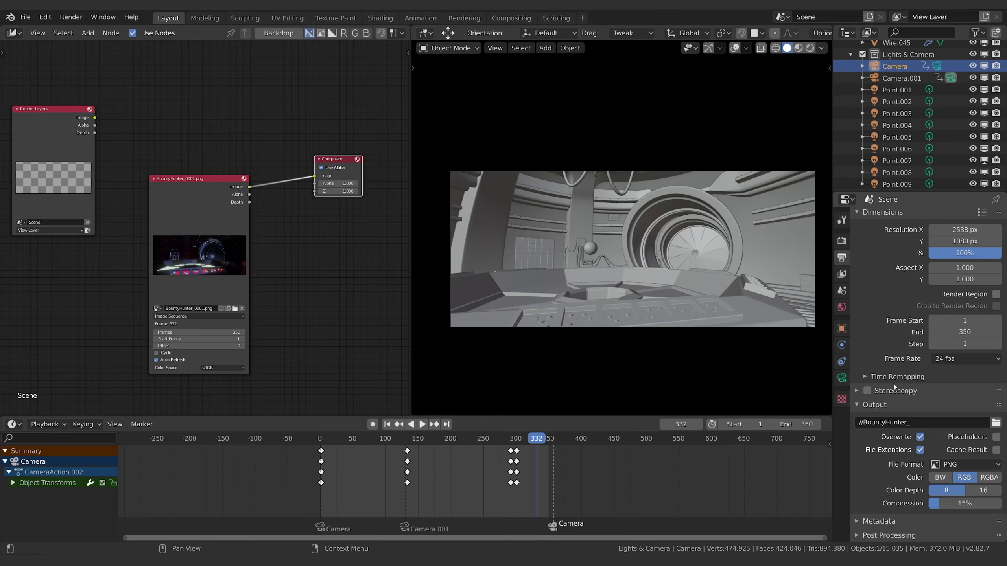
# Step: Delete the unused Render Layers node from the compositor
pyautogui.click(43, 124)
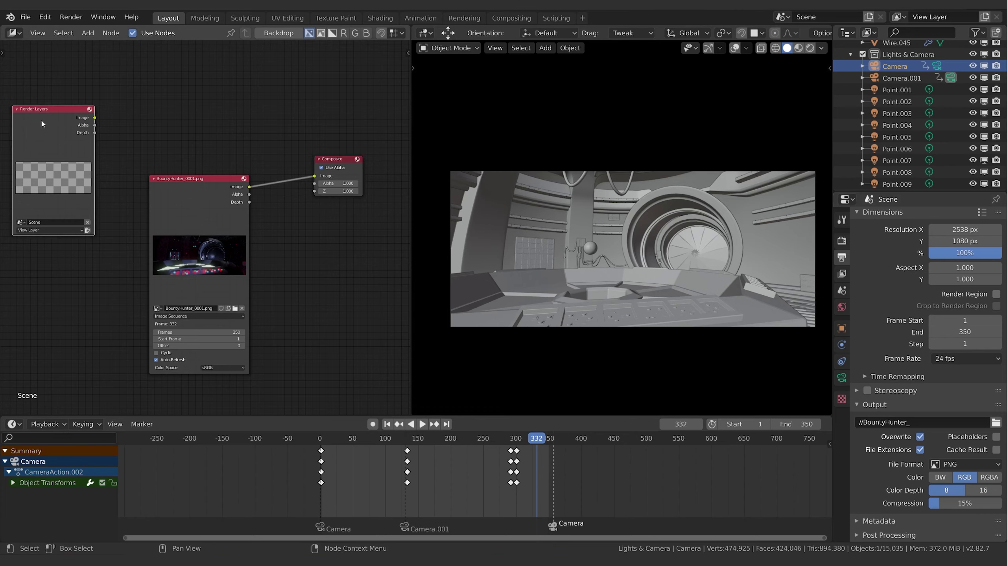
pyautogui.moveTo(43, 124); pyautogui.dragTo(60, 112)
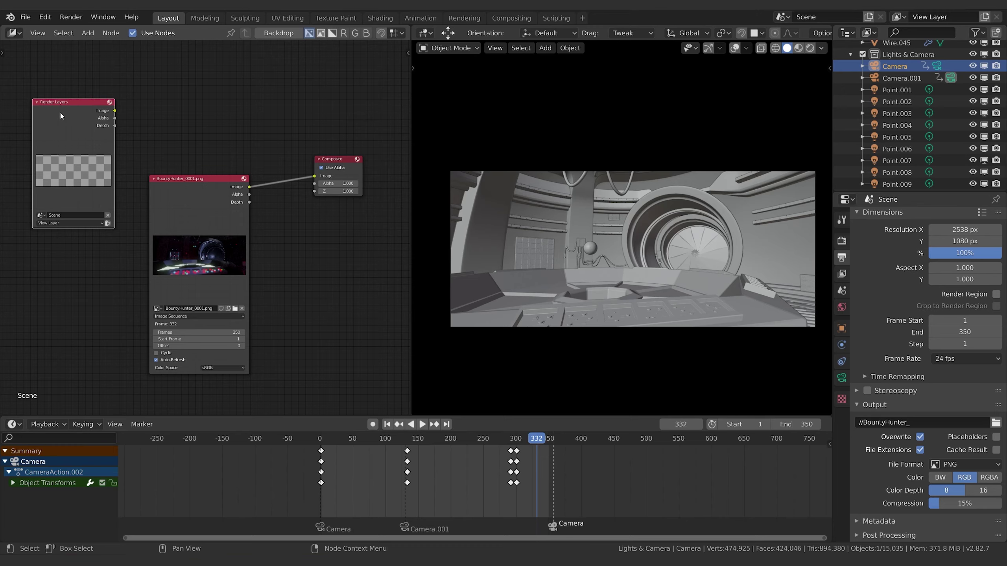
pyautogui.press('x')
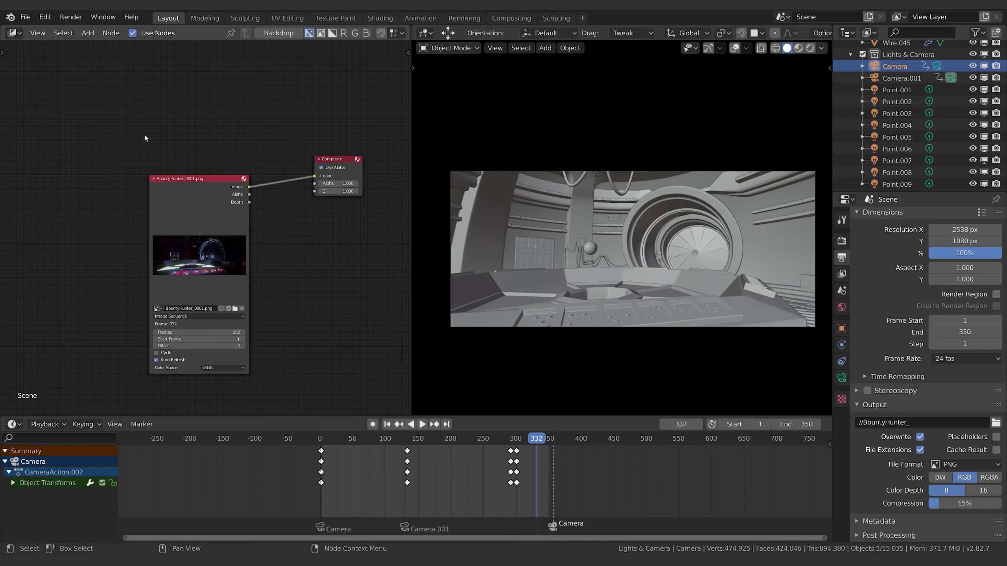
# Step: Move the BountyHunter_0001.png sequence node farther away from the Composite node
pyautogui.click(171, 236)
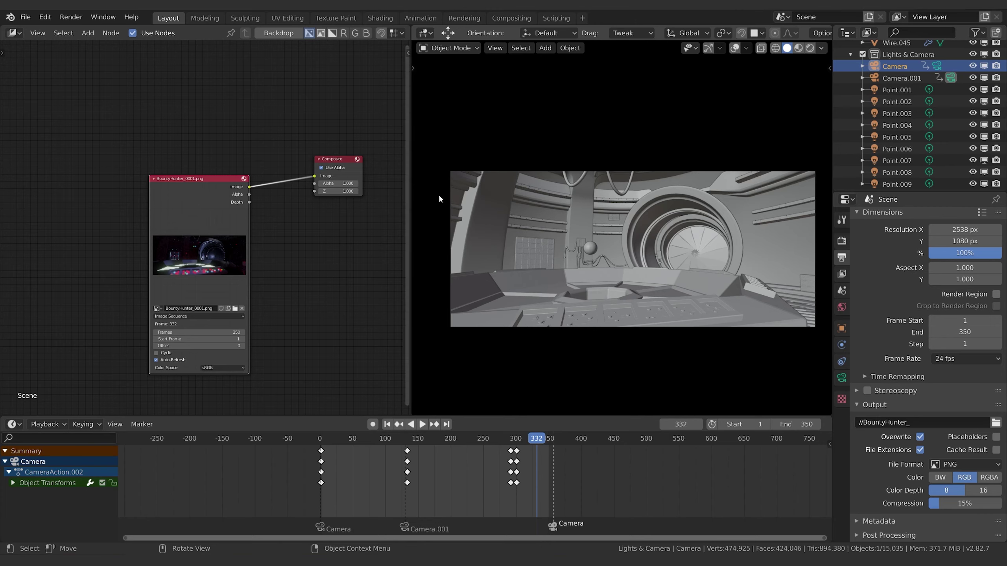
pyautogui.moveTo(193, 185); pyautogui.dragTo(143, 159)
pyautogui.click(339, 157)
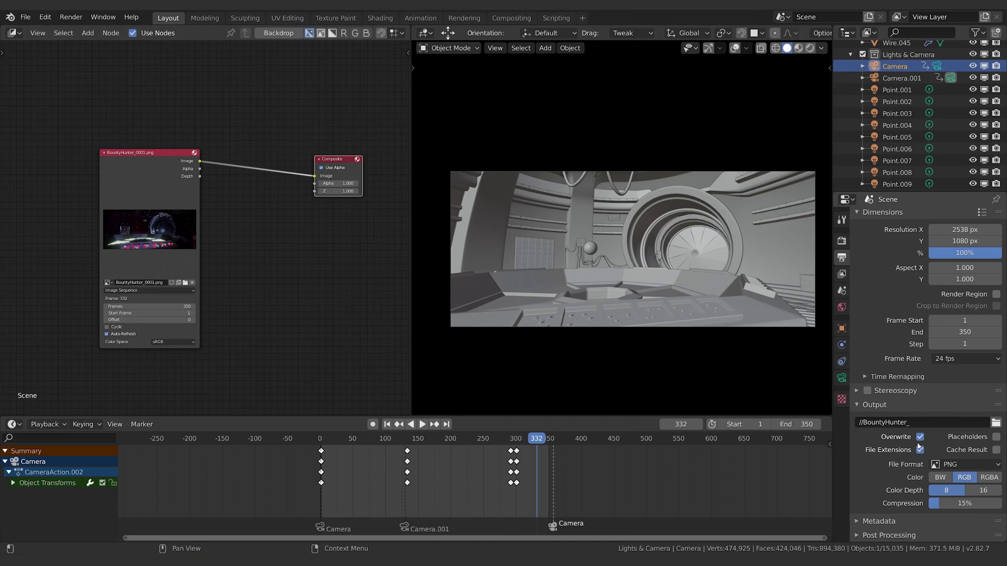